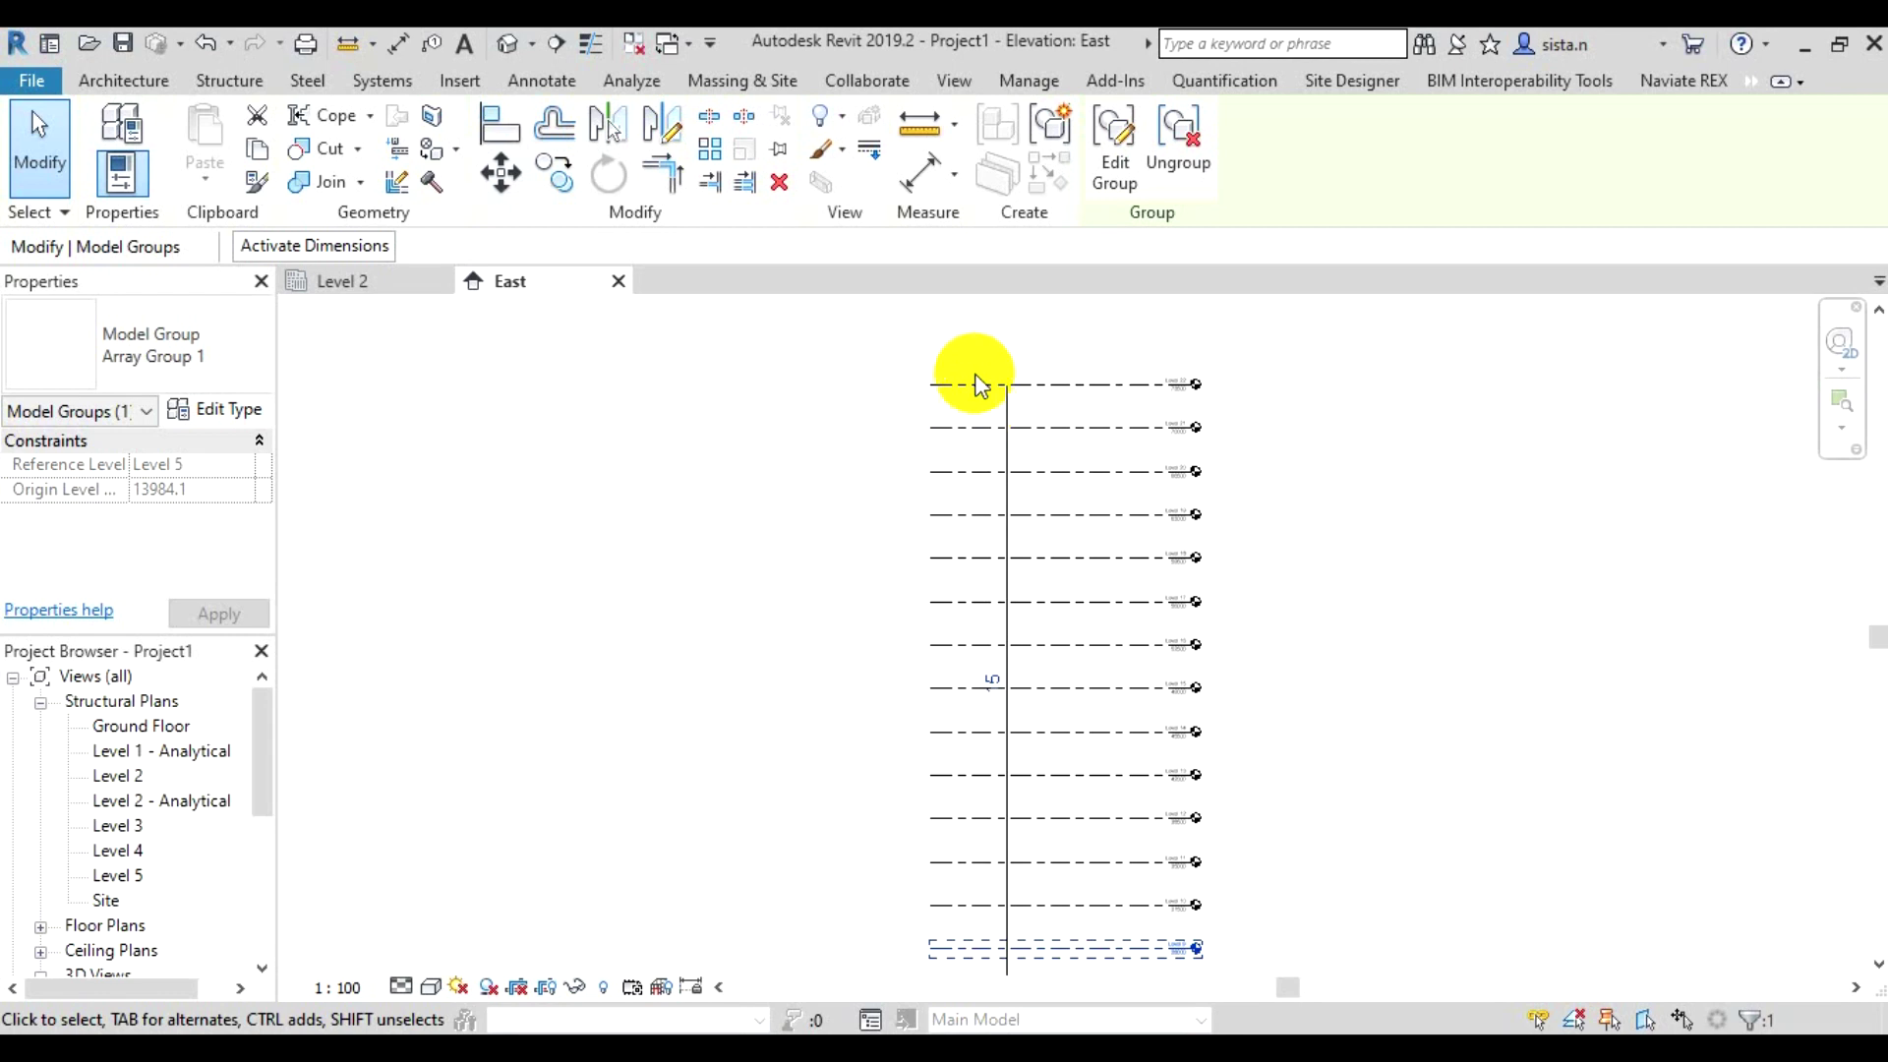
Recentre the East elevation on the level stack and select Array Group 1
key(Escape)
scroll(704, 616, down, 3)
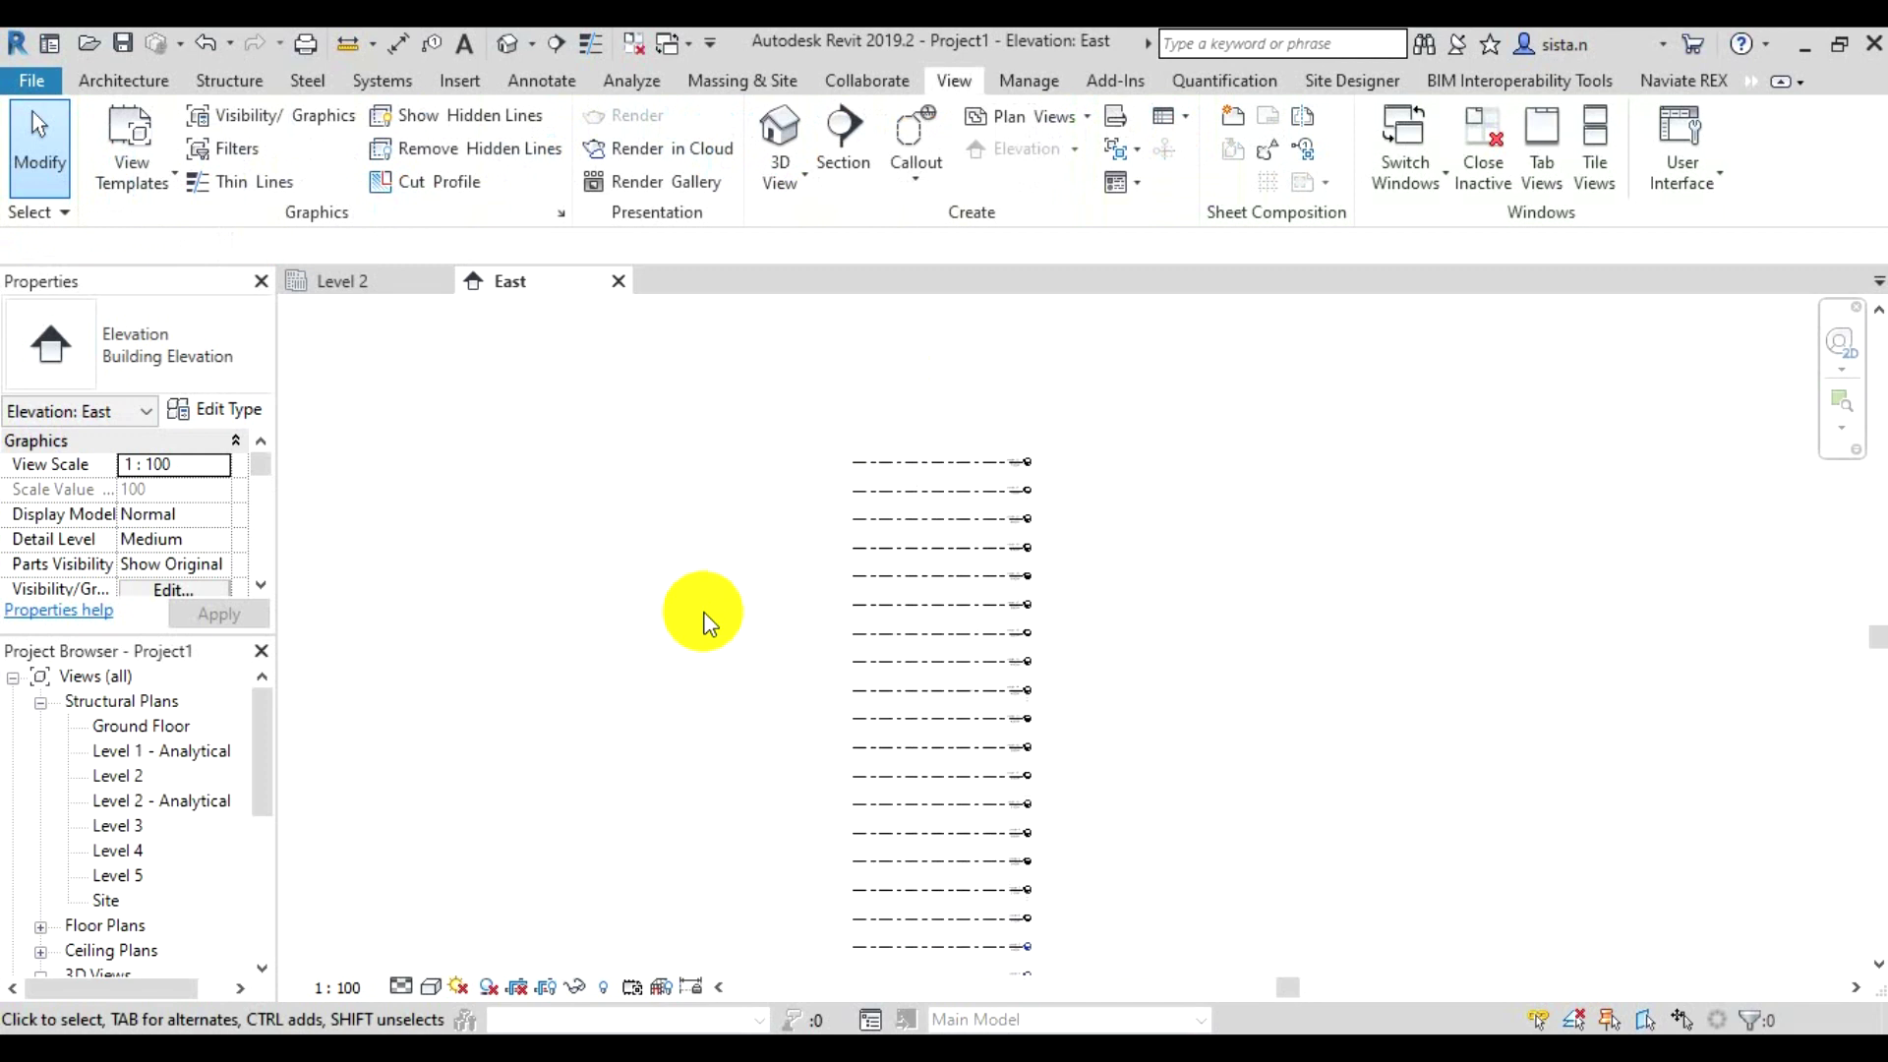
scroll(705, 615, down, 4)
middle_drag(705, 616, 645, 497)
scroll(658, 507, up, 5)
scroll(679, 556, up, 1)
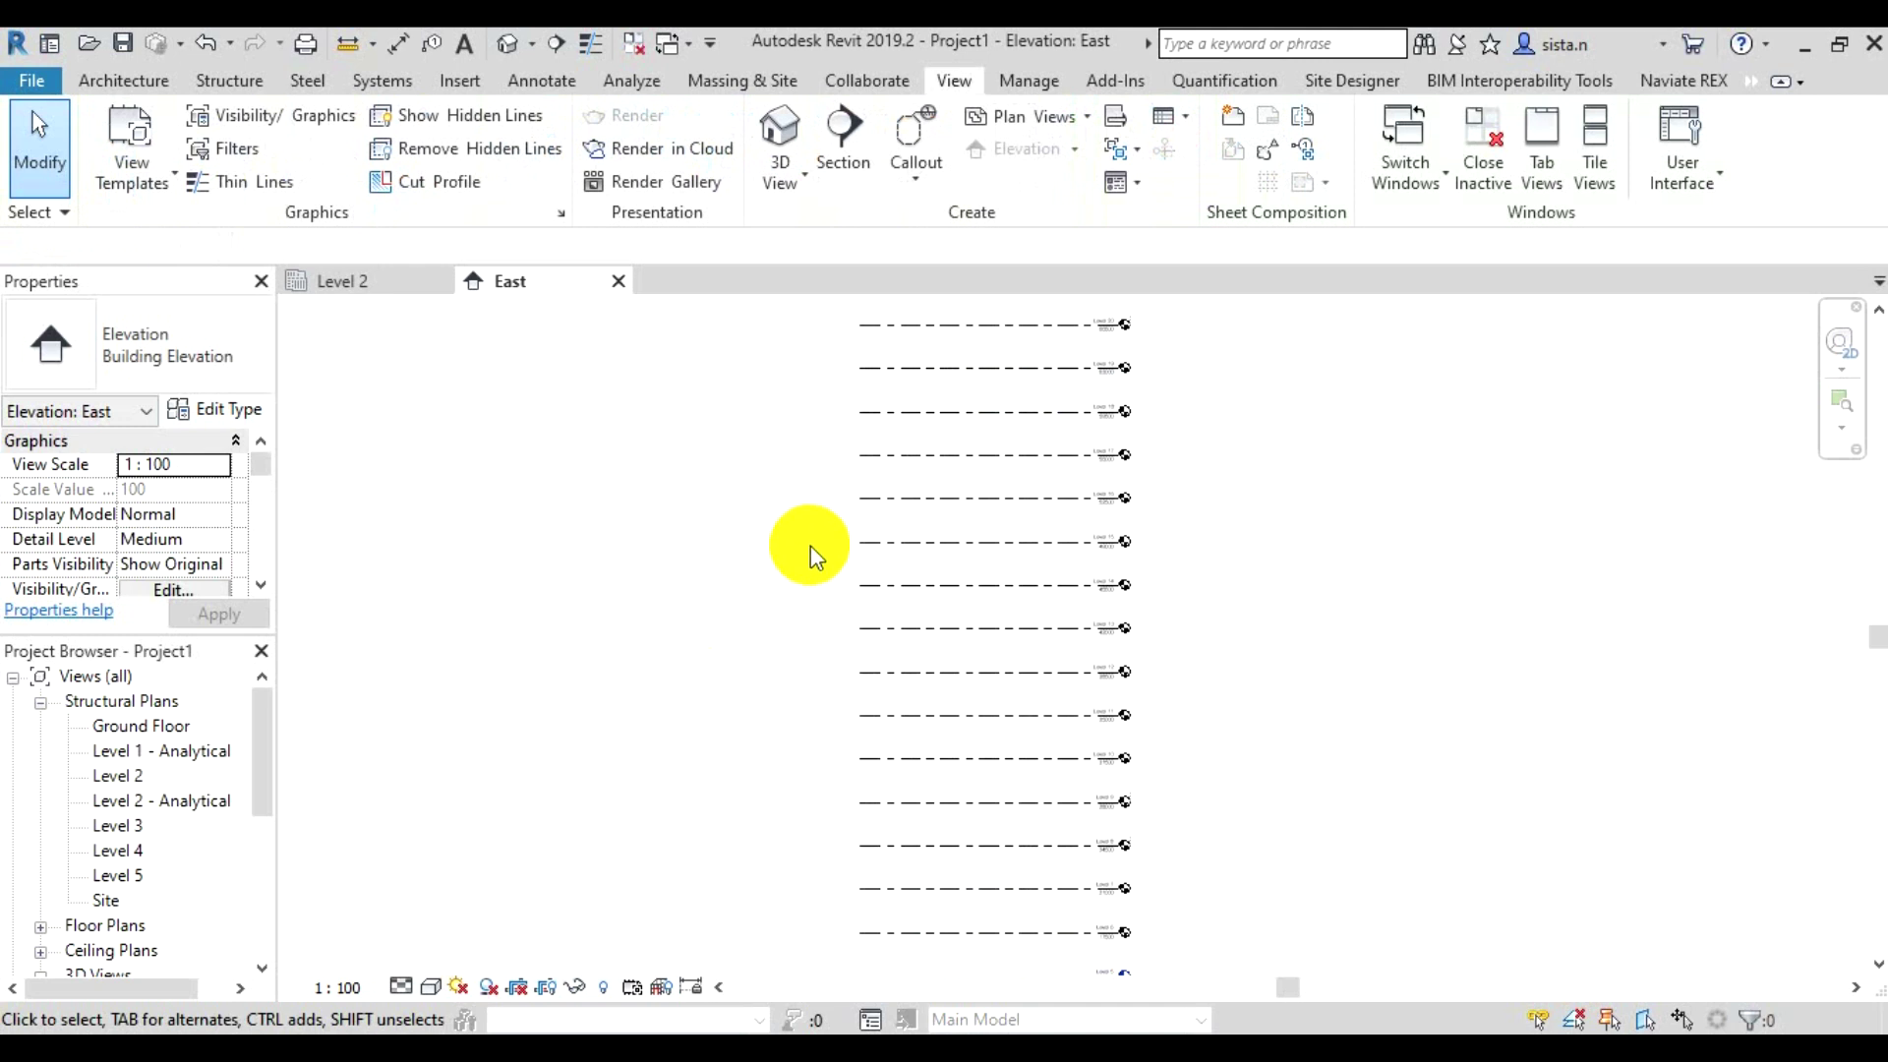
click(854, 553)
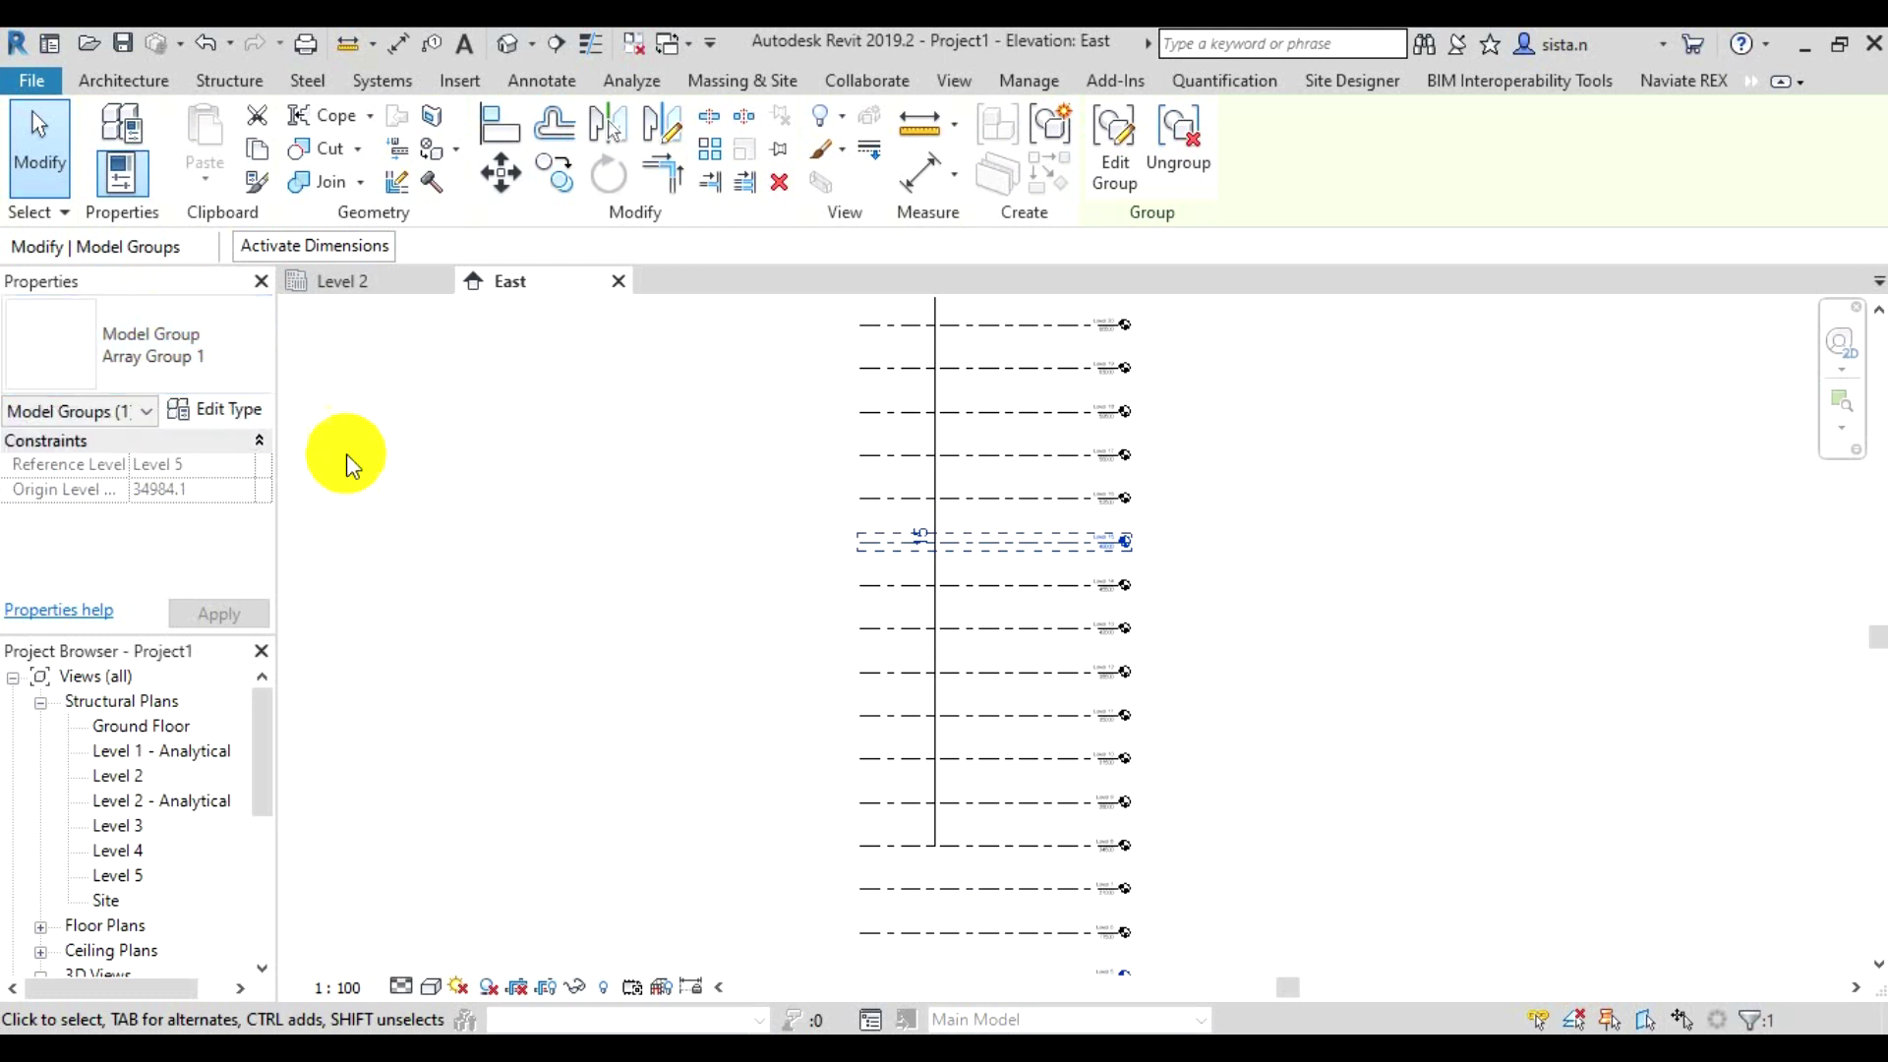
Inspect Level 5 and Level 7 to confirm the 3500 level spacing
middle_drag(666, 653, 682, 635)
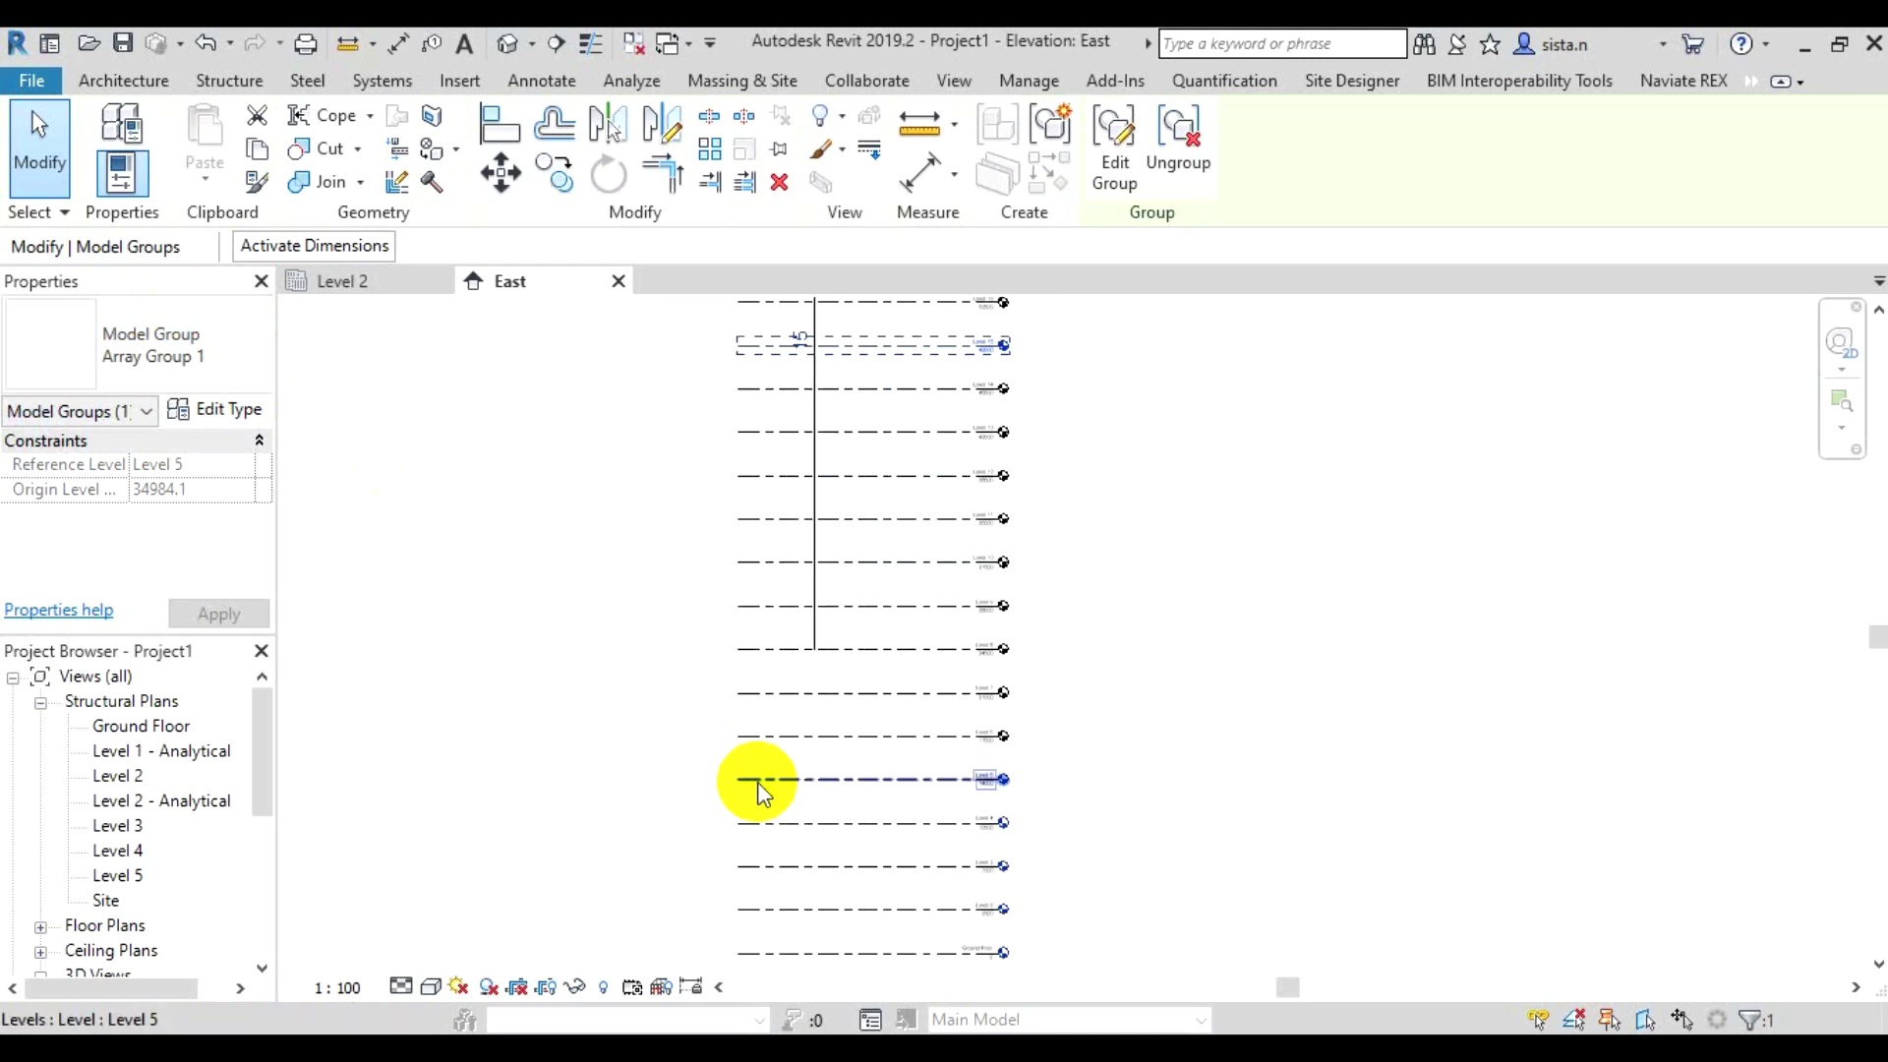
click(873, 782)
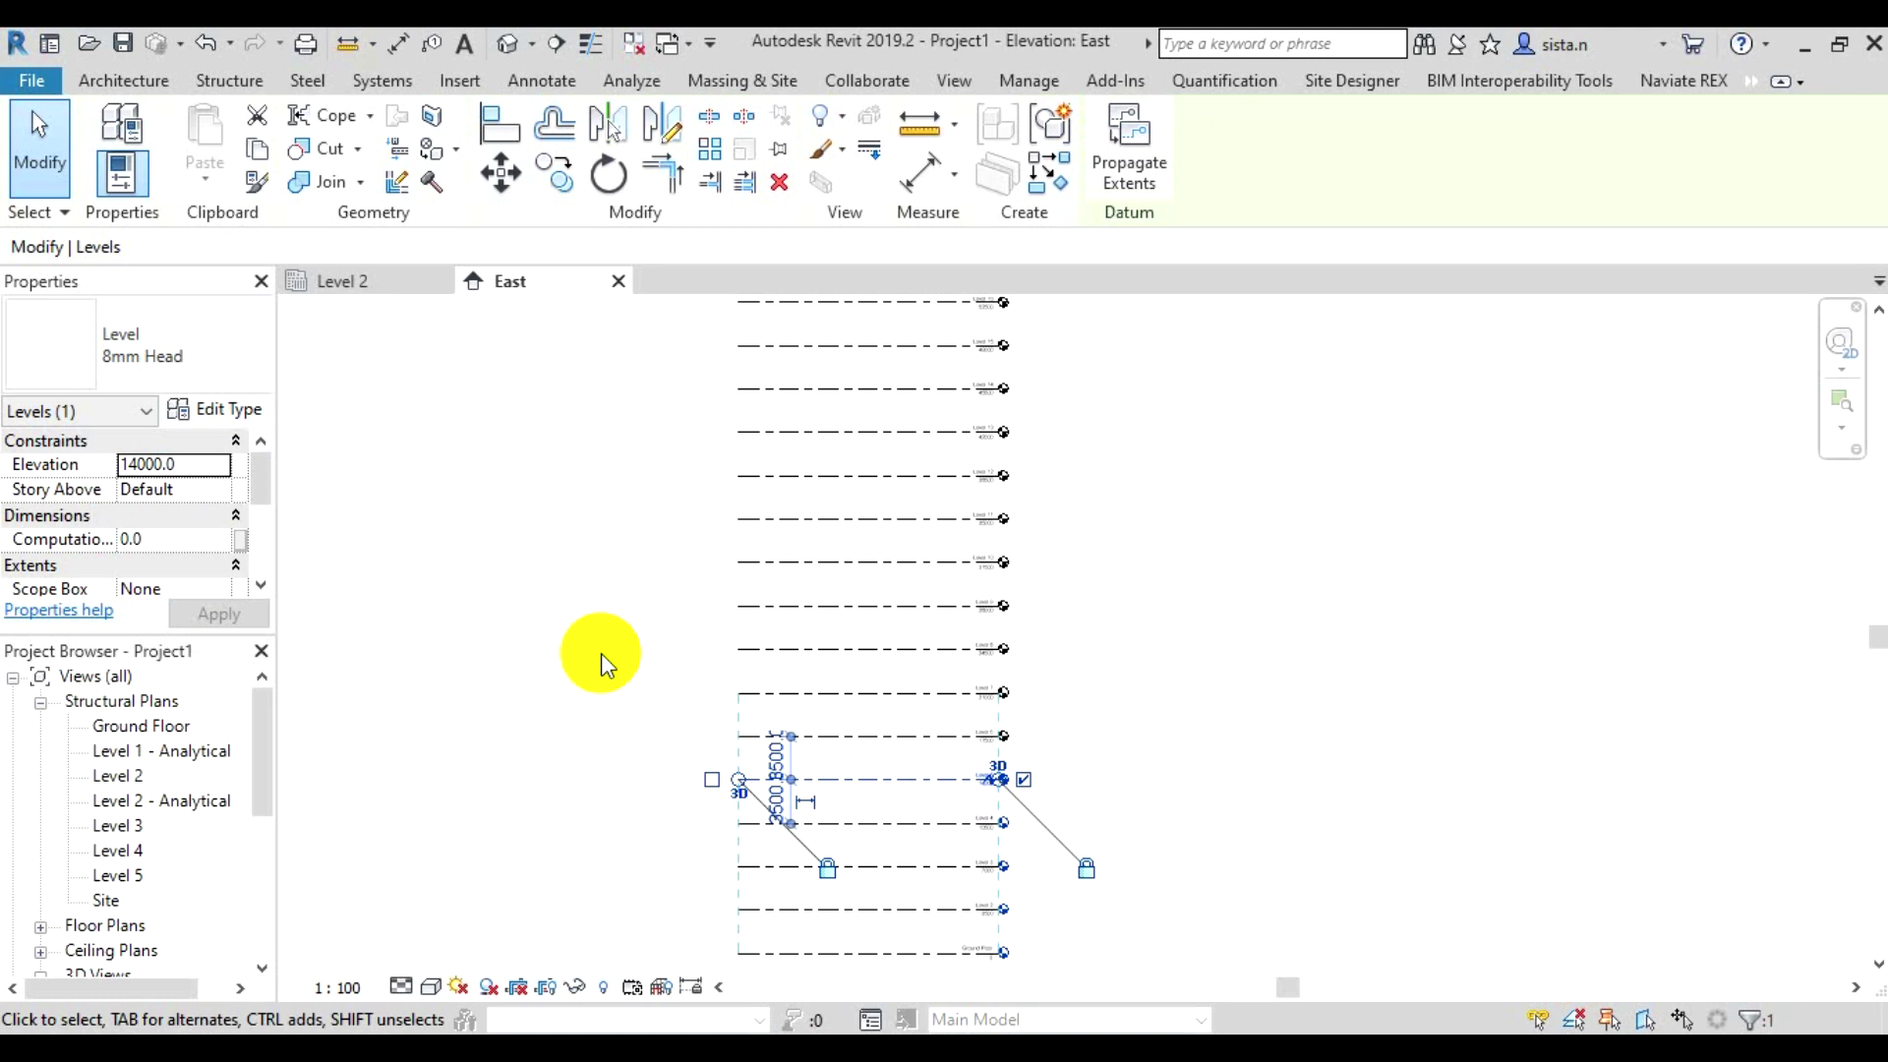
scroll(787, 779, up, 1)
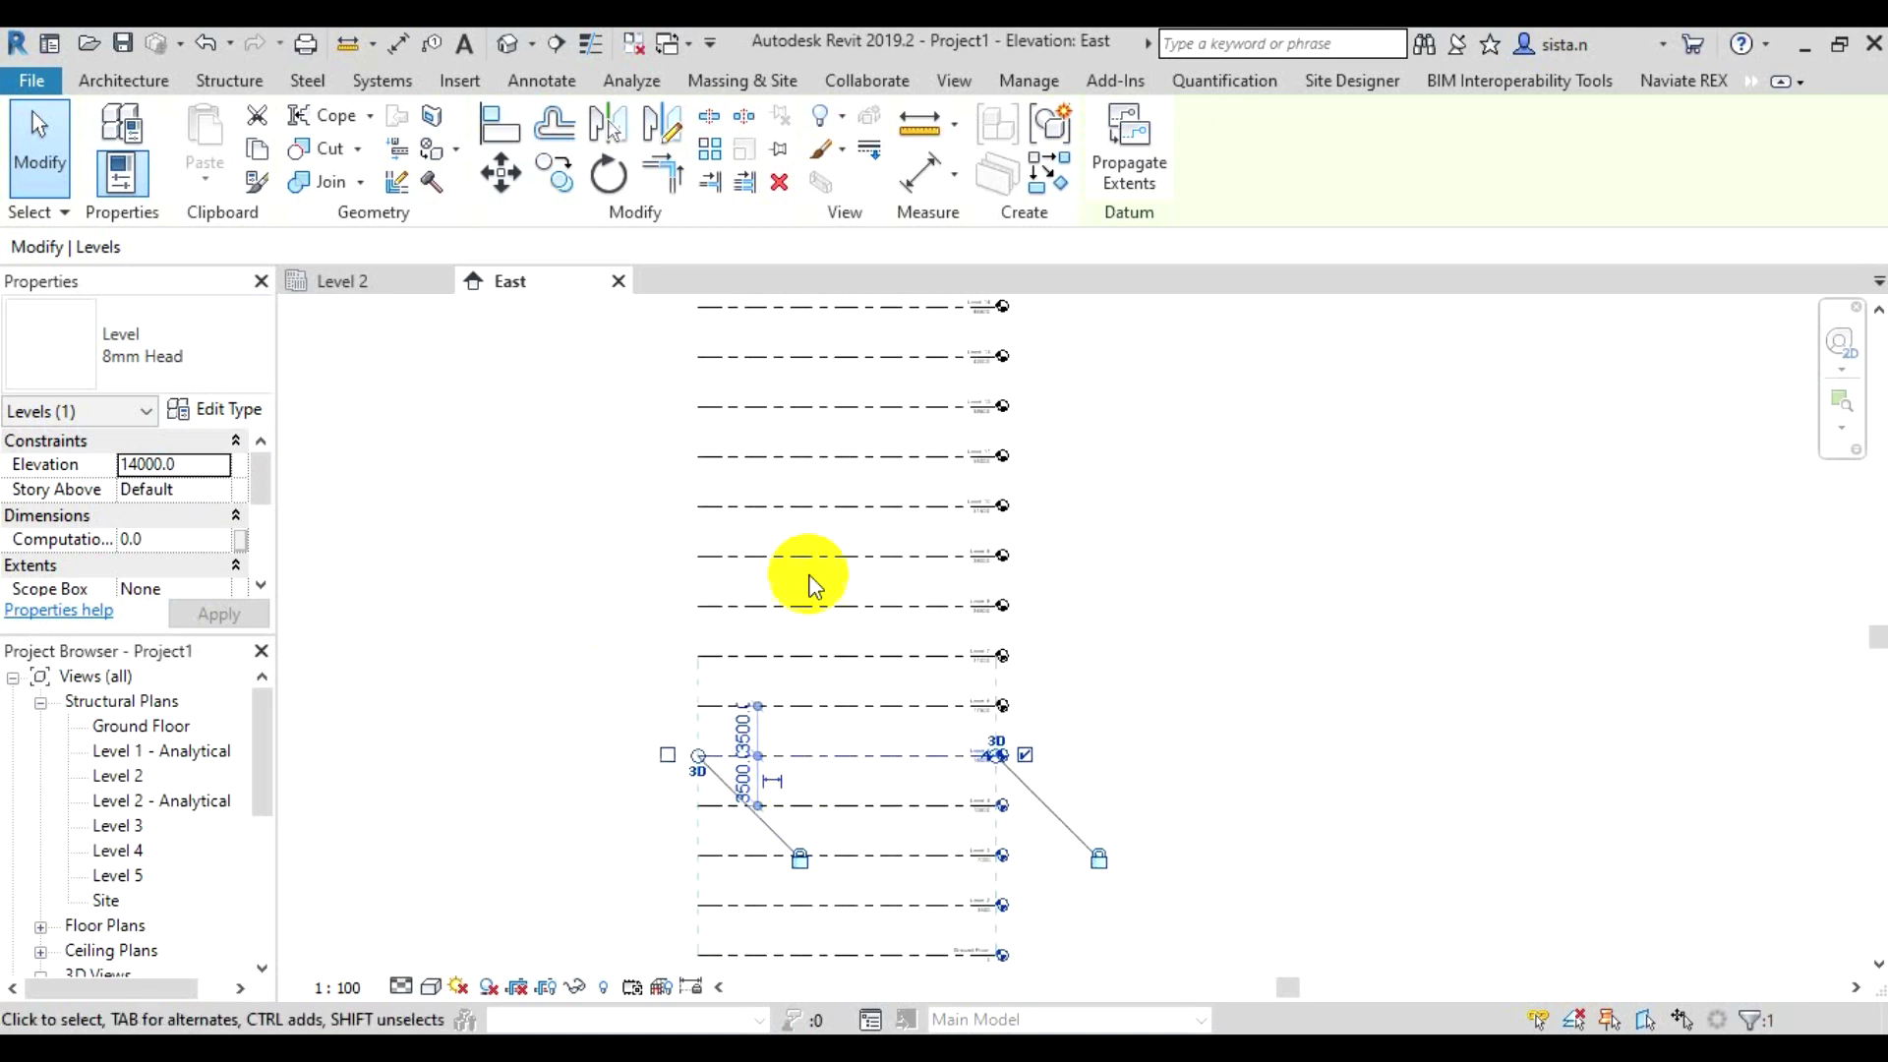
click(804, 504)
scroll(804, 503, up, 2)
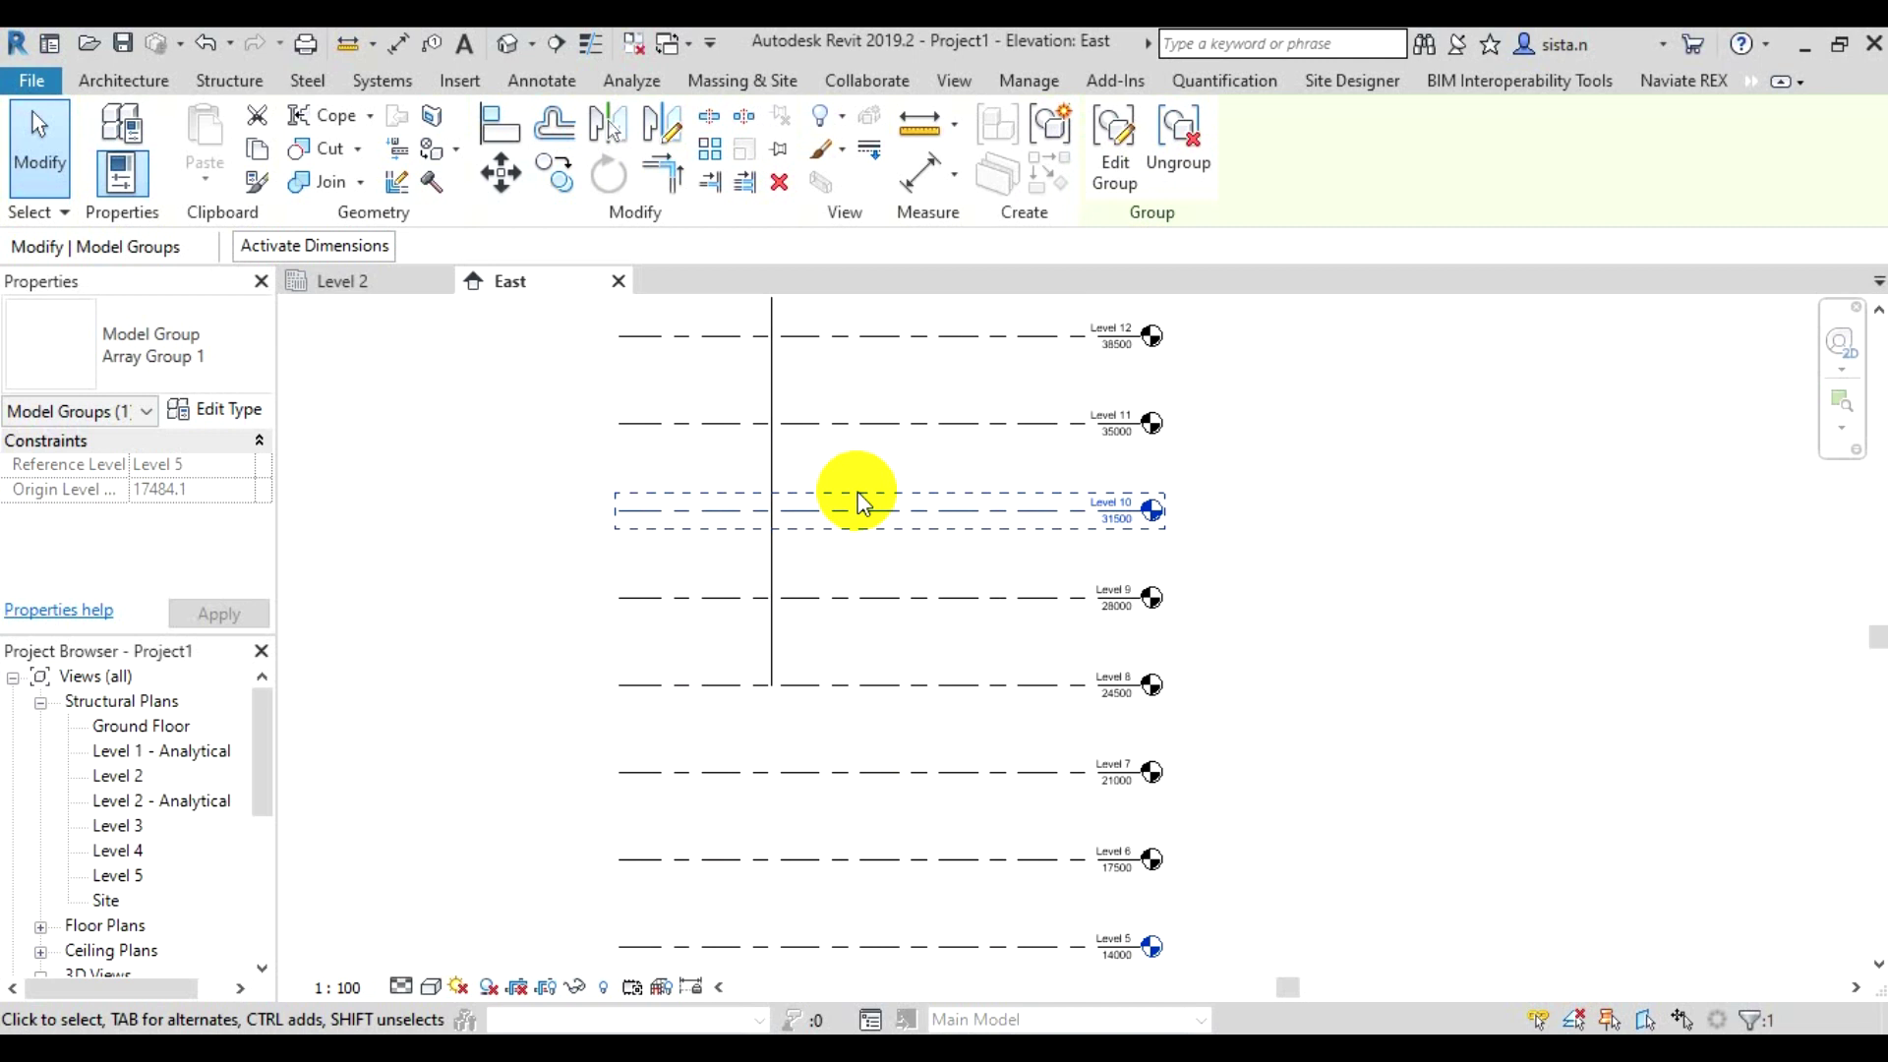
click(863, 805)
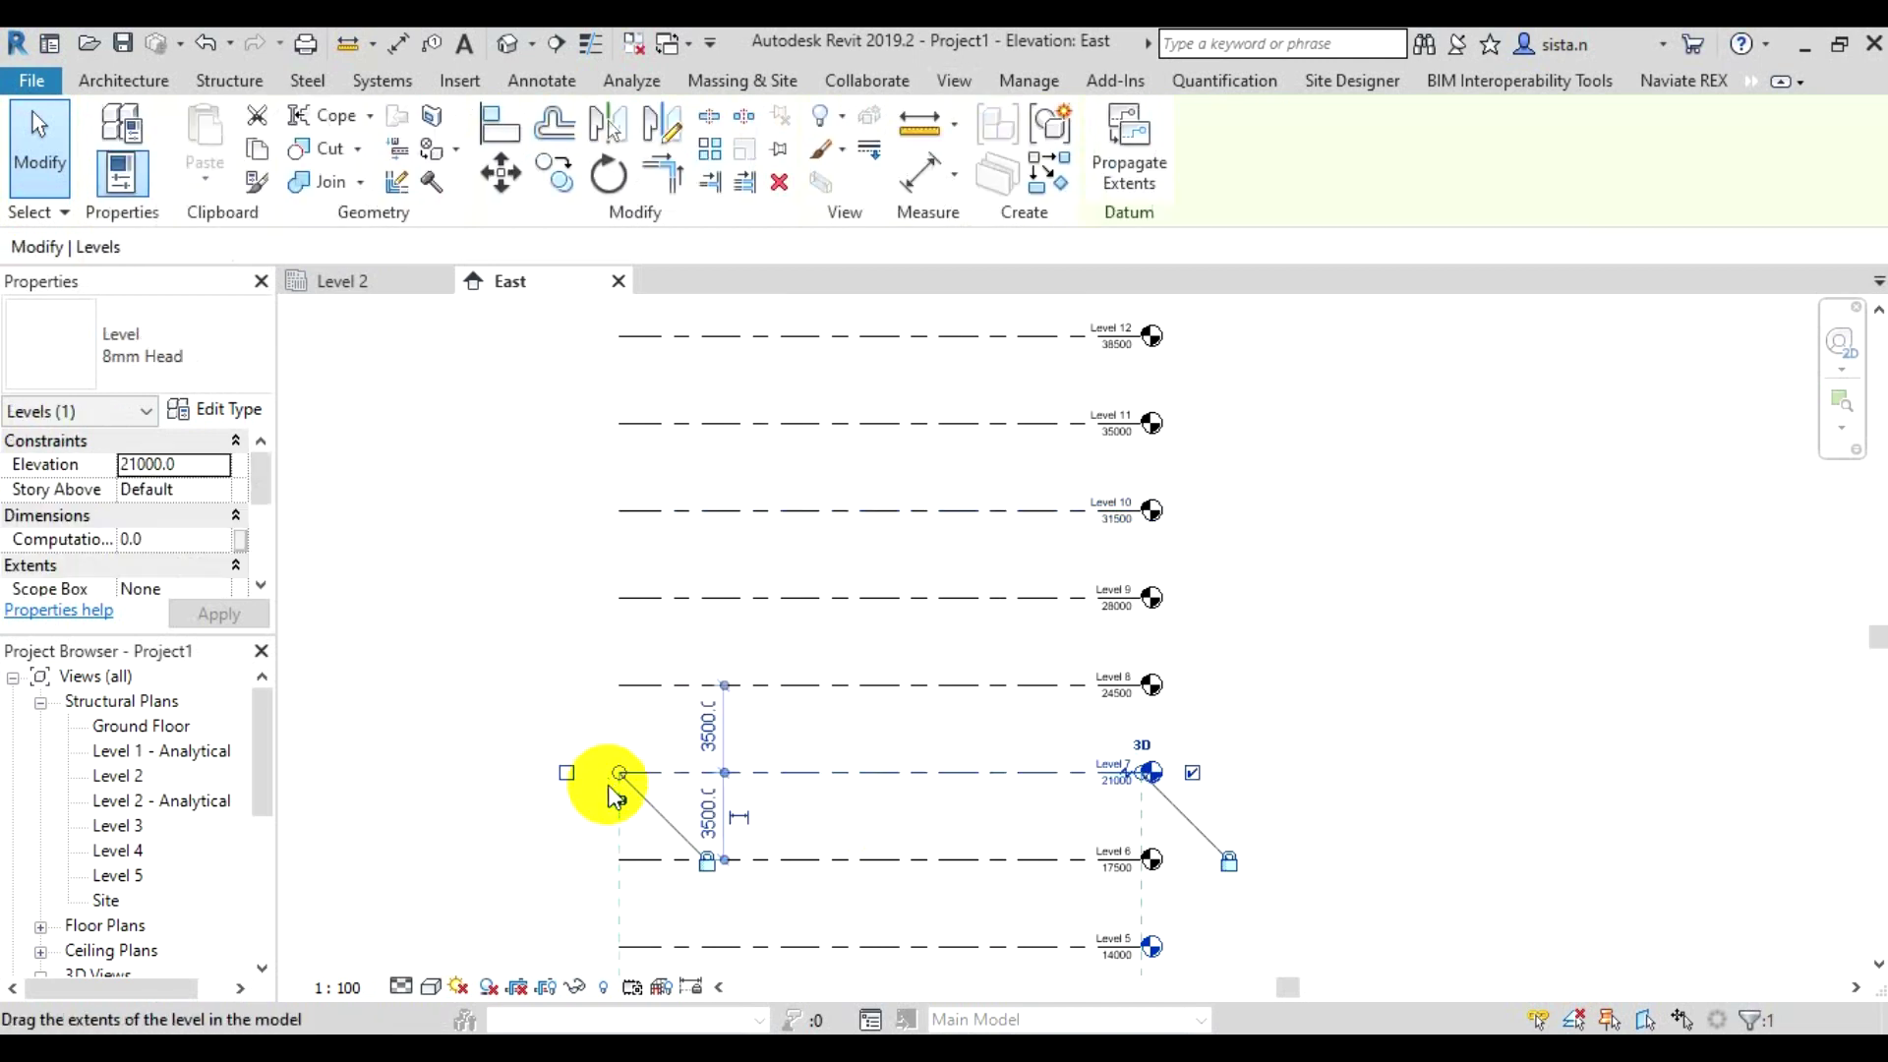
Extend Level 7's line further left, then review the whole level stack
mouse_move(619, 773)
mouse_down()
mouse_move(480, 784)
mouse_move(620, 773)
mouse_up()
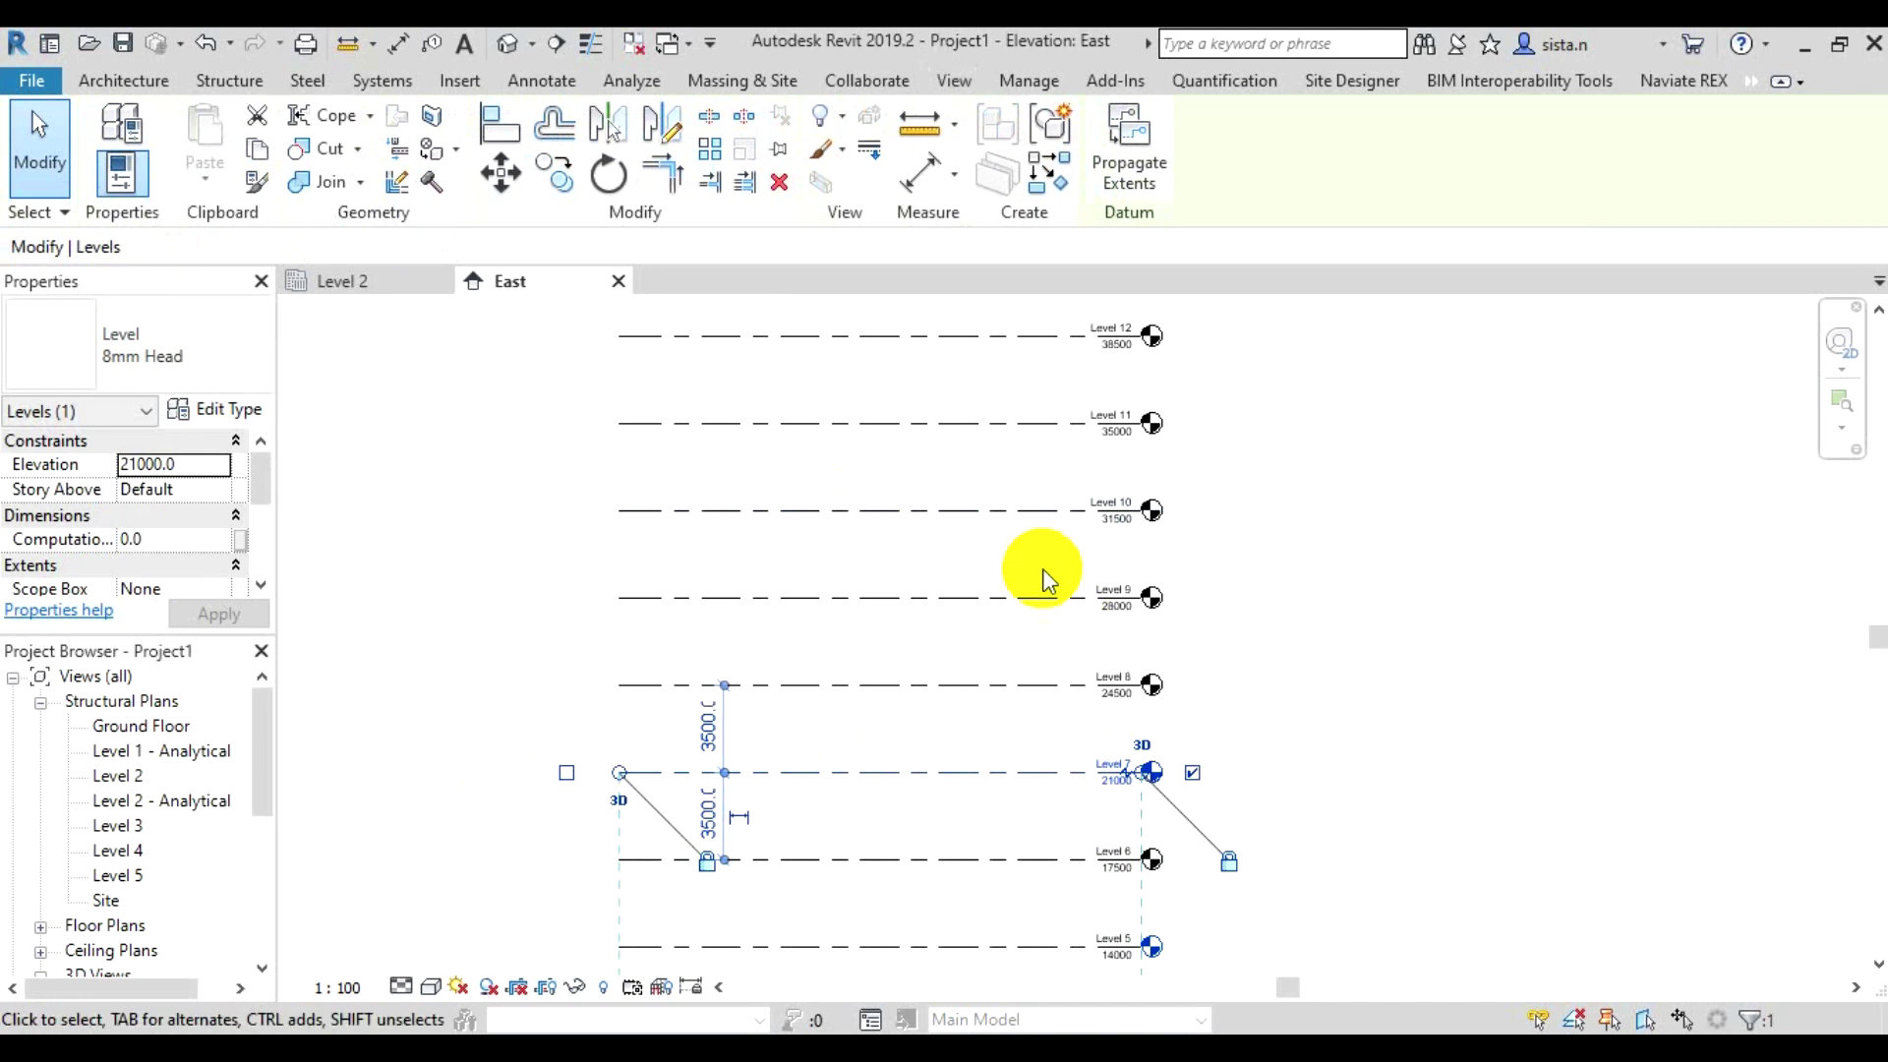
click(1001, 604)
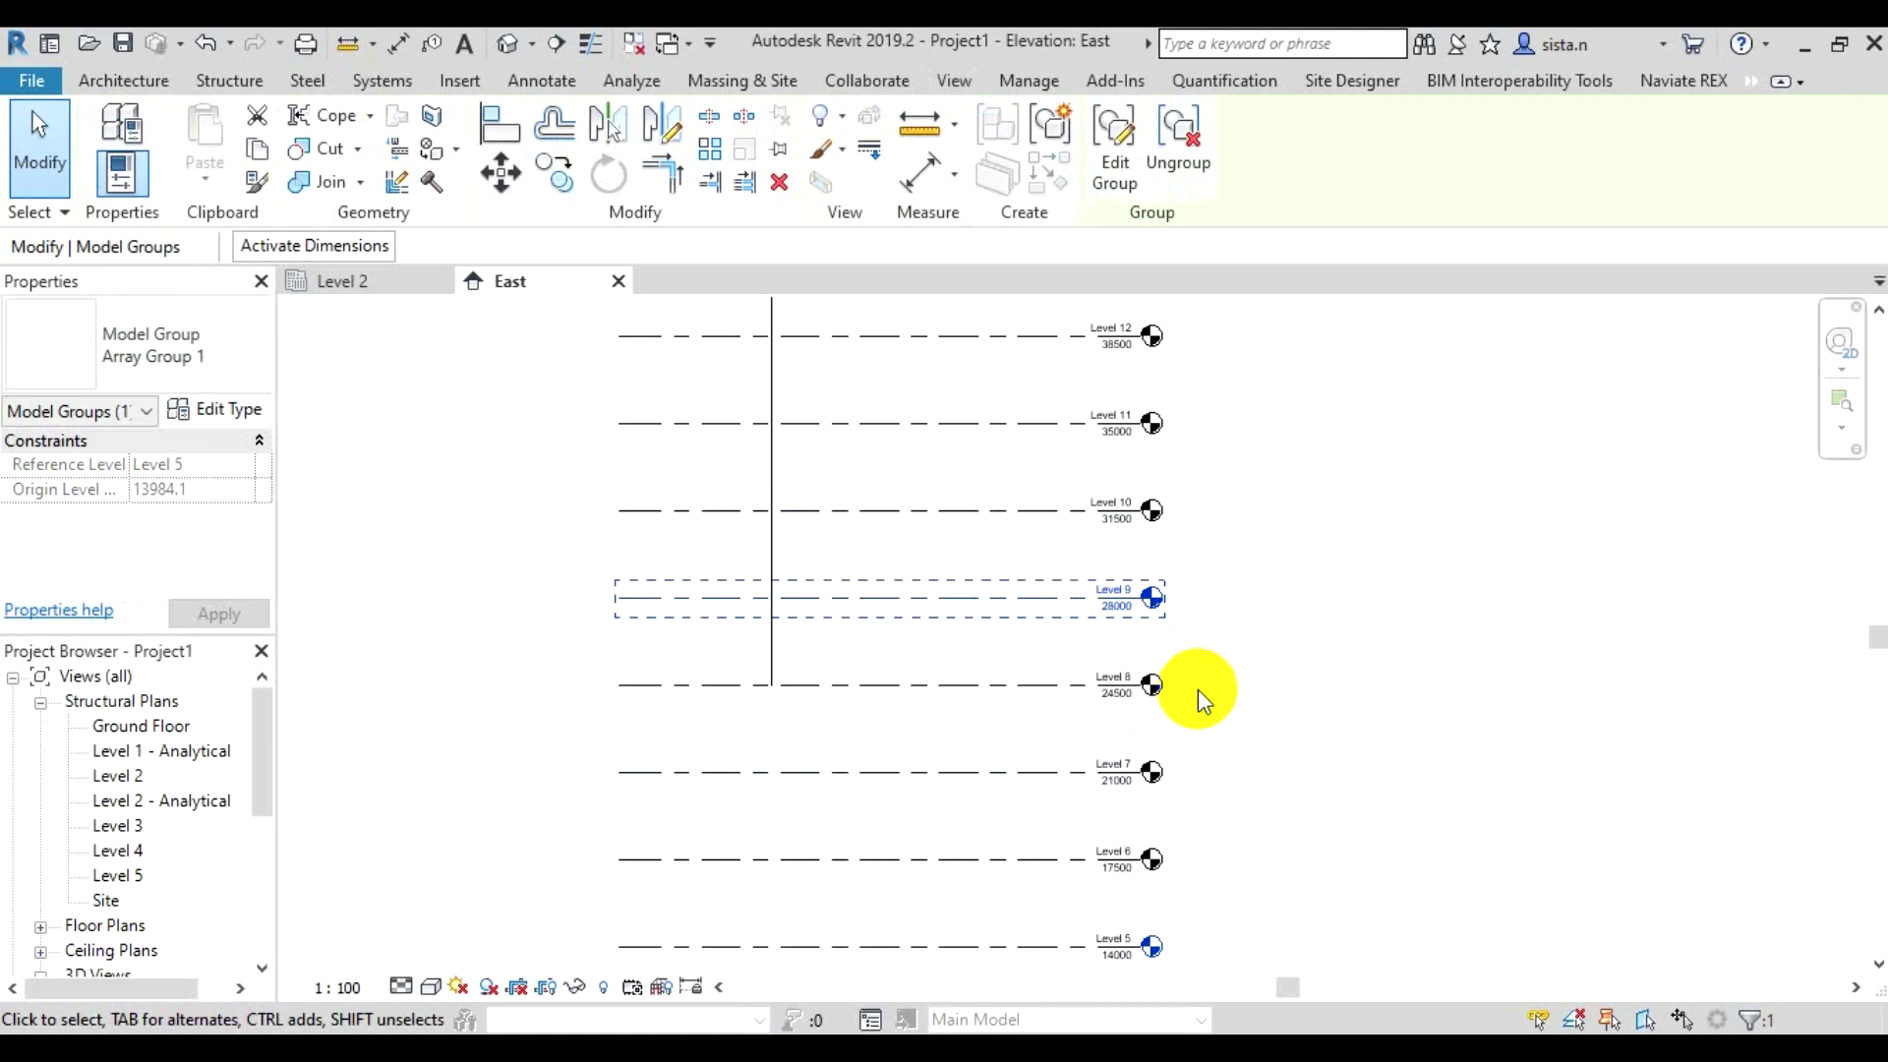
scroll(1198, 688, down, 3)
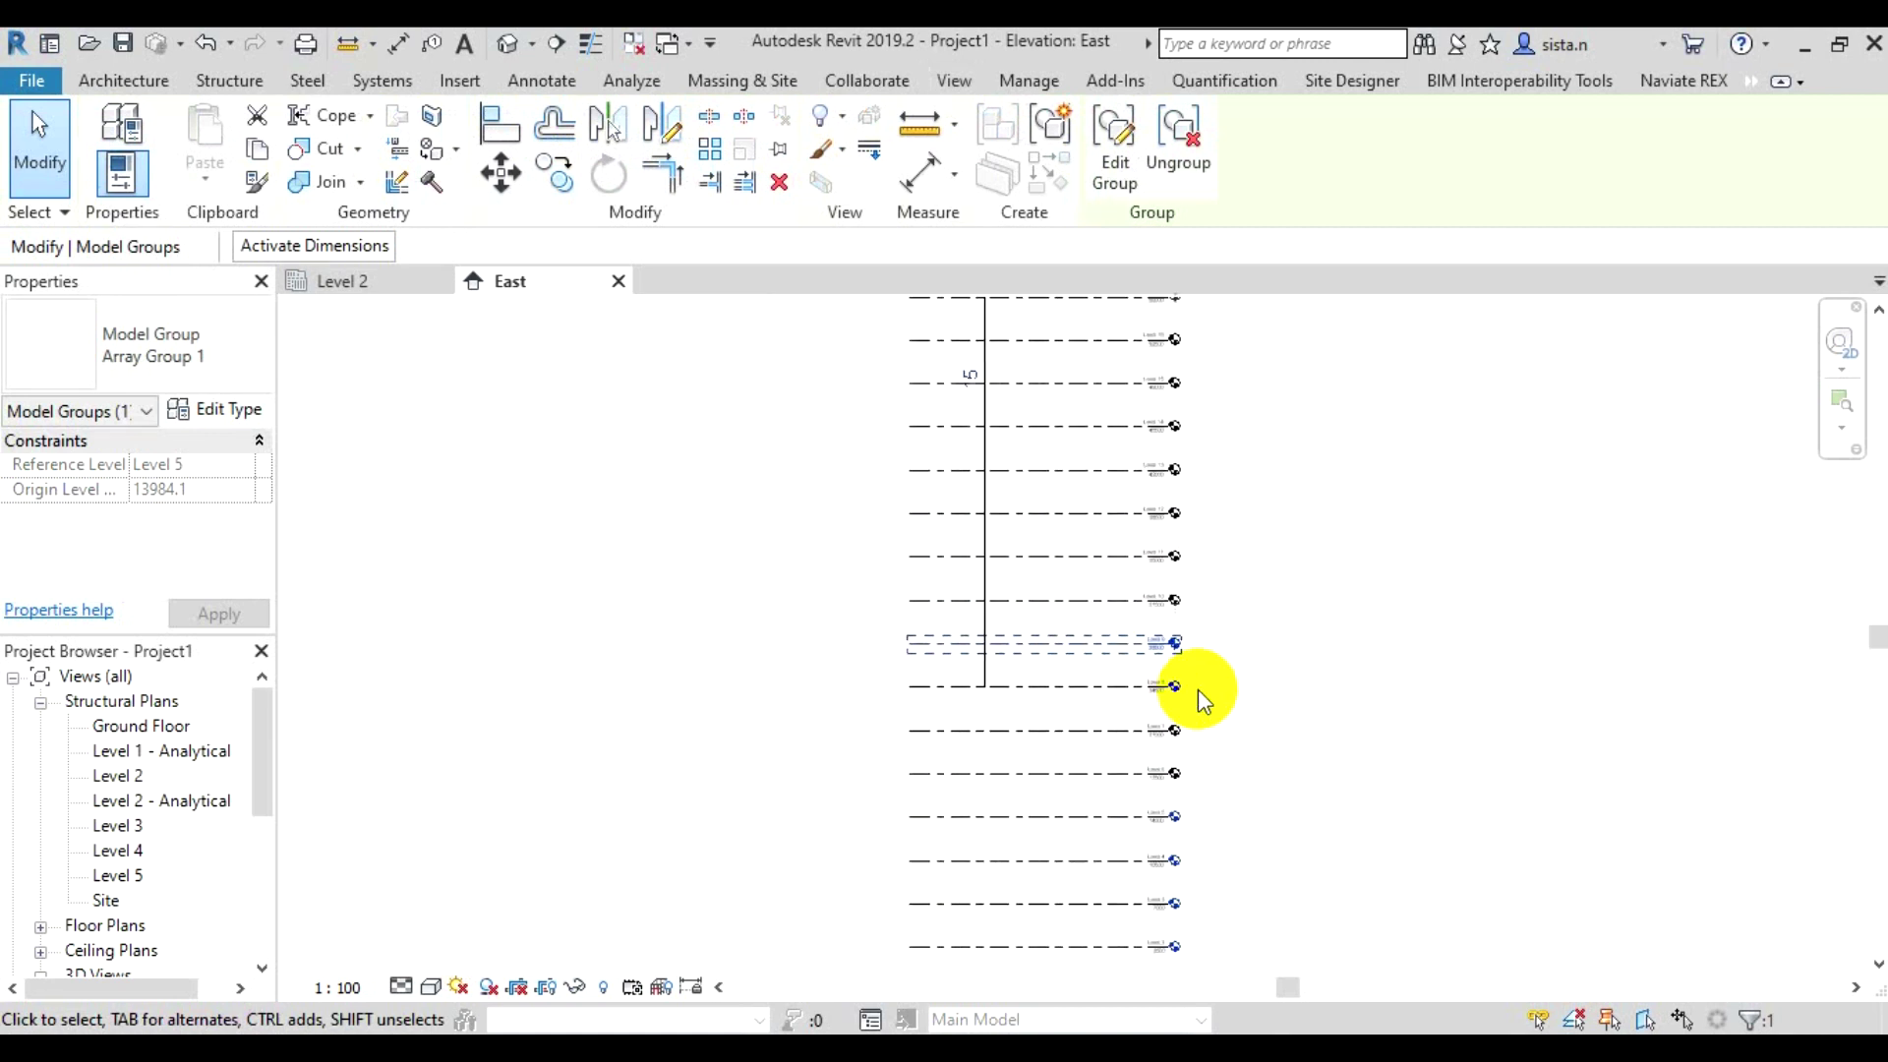
mouse_move(1197, 688)
middle_down()
mouse_move(1088, 836)
mouse_move(1146, 787)
mouse_move(1119, 750)
middle_up()
scroll(1089, 835, down, 2)
scroll(1089, 836, down, 1)
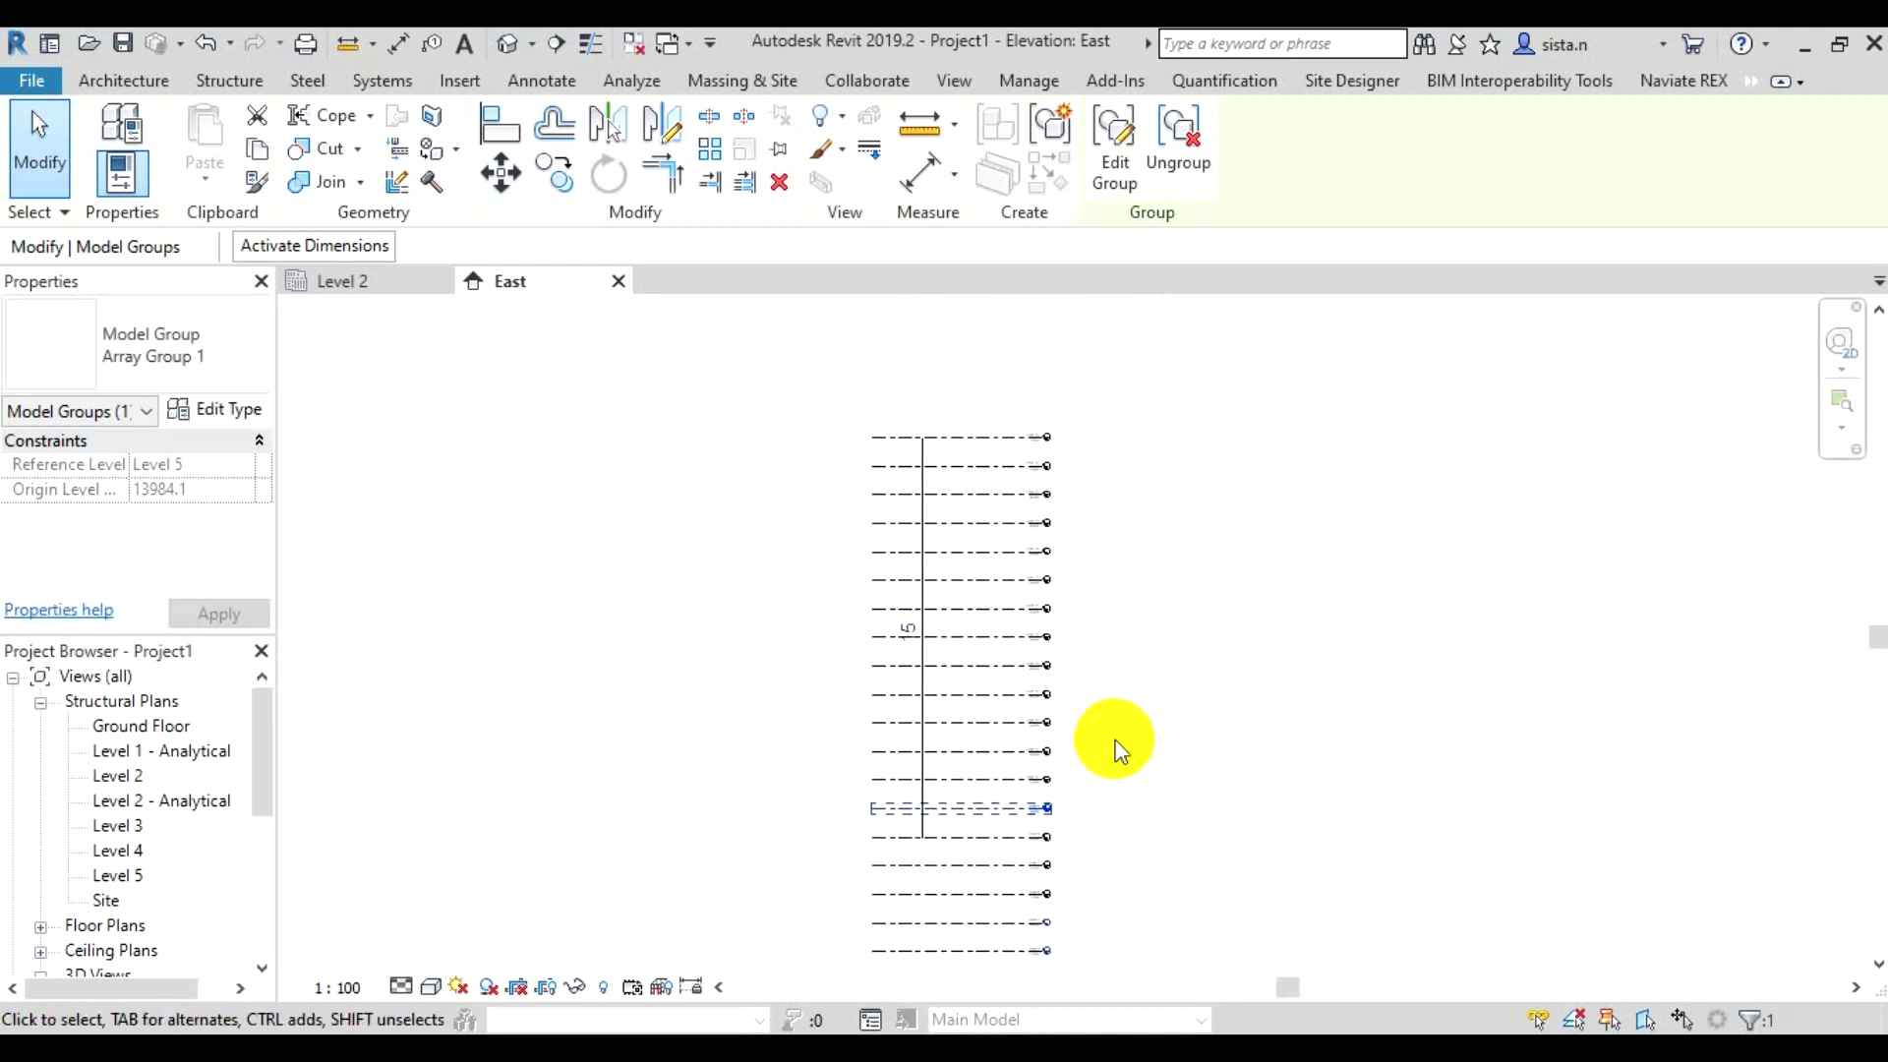
key(Escape)
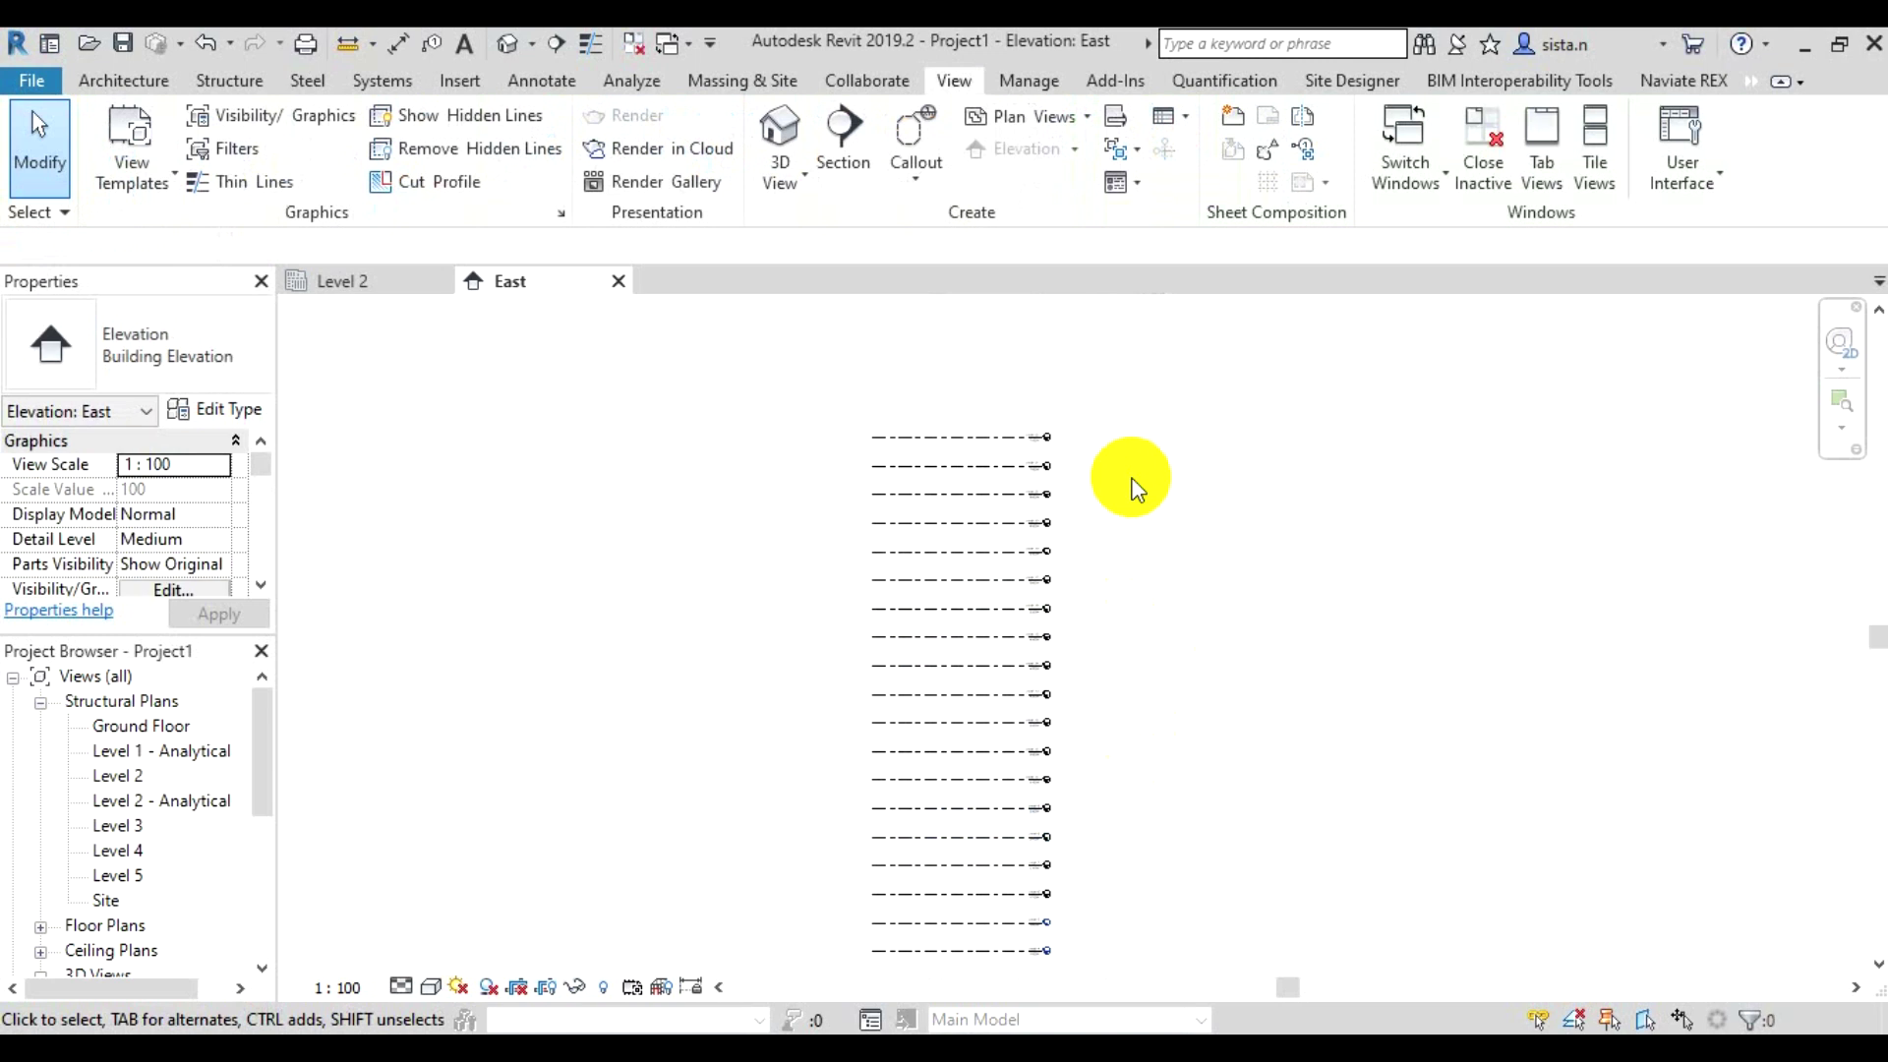
mouse_move(805, 368)
mouse_down()
mouse_move(1156, 962)
mouse_move(1072, 855)
mouse_move(1088, 1003)
mouse_move(1105, 855)
mouse_move(1100, 923)
mouse_up()
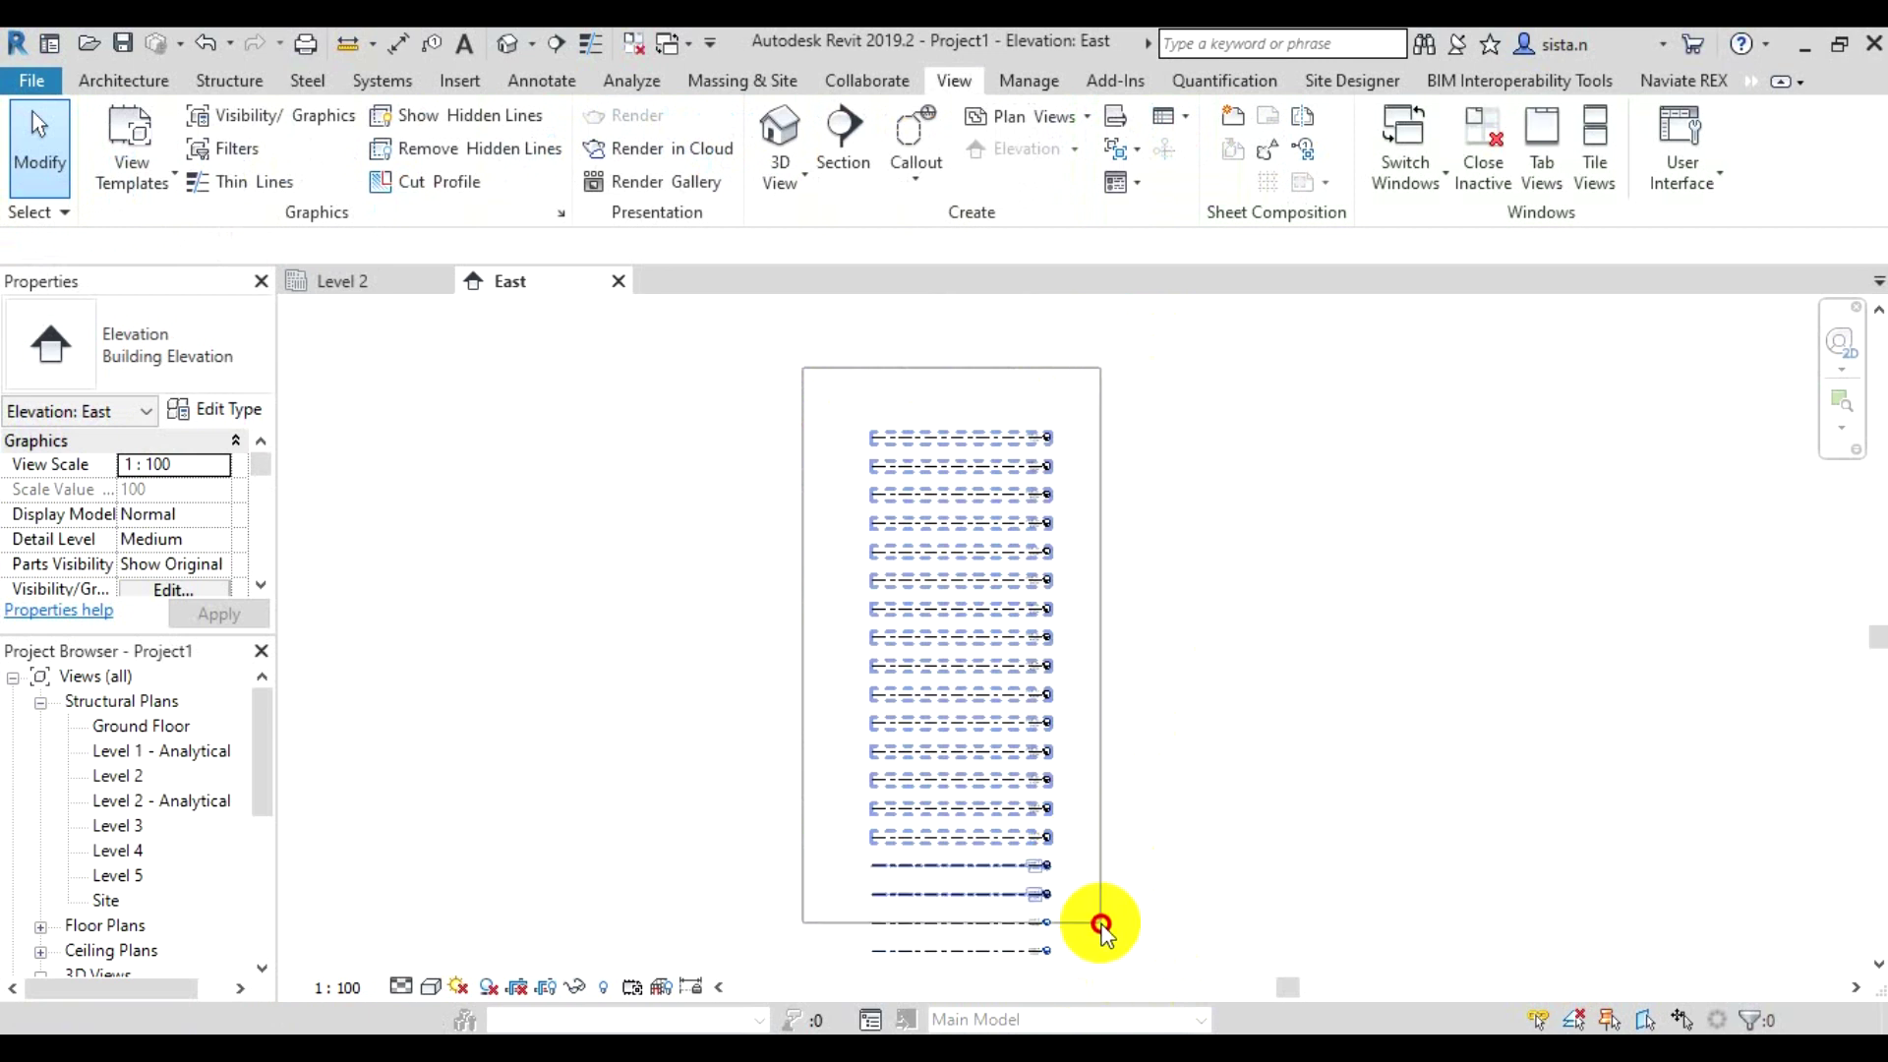
mouse_move(1101, 923)
mouse_down()
mouse_move(1094, 863)
mouse_move(1093, 923)
mouse_up()
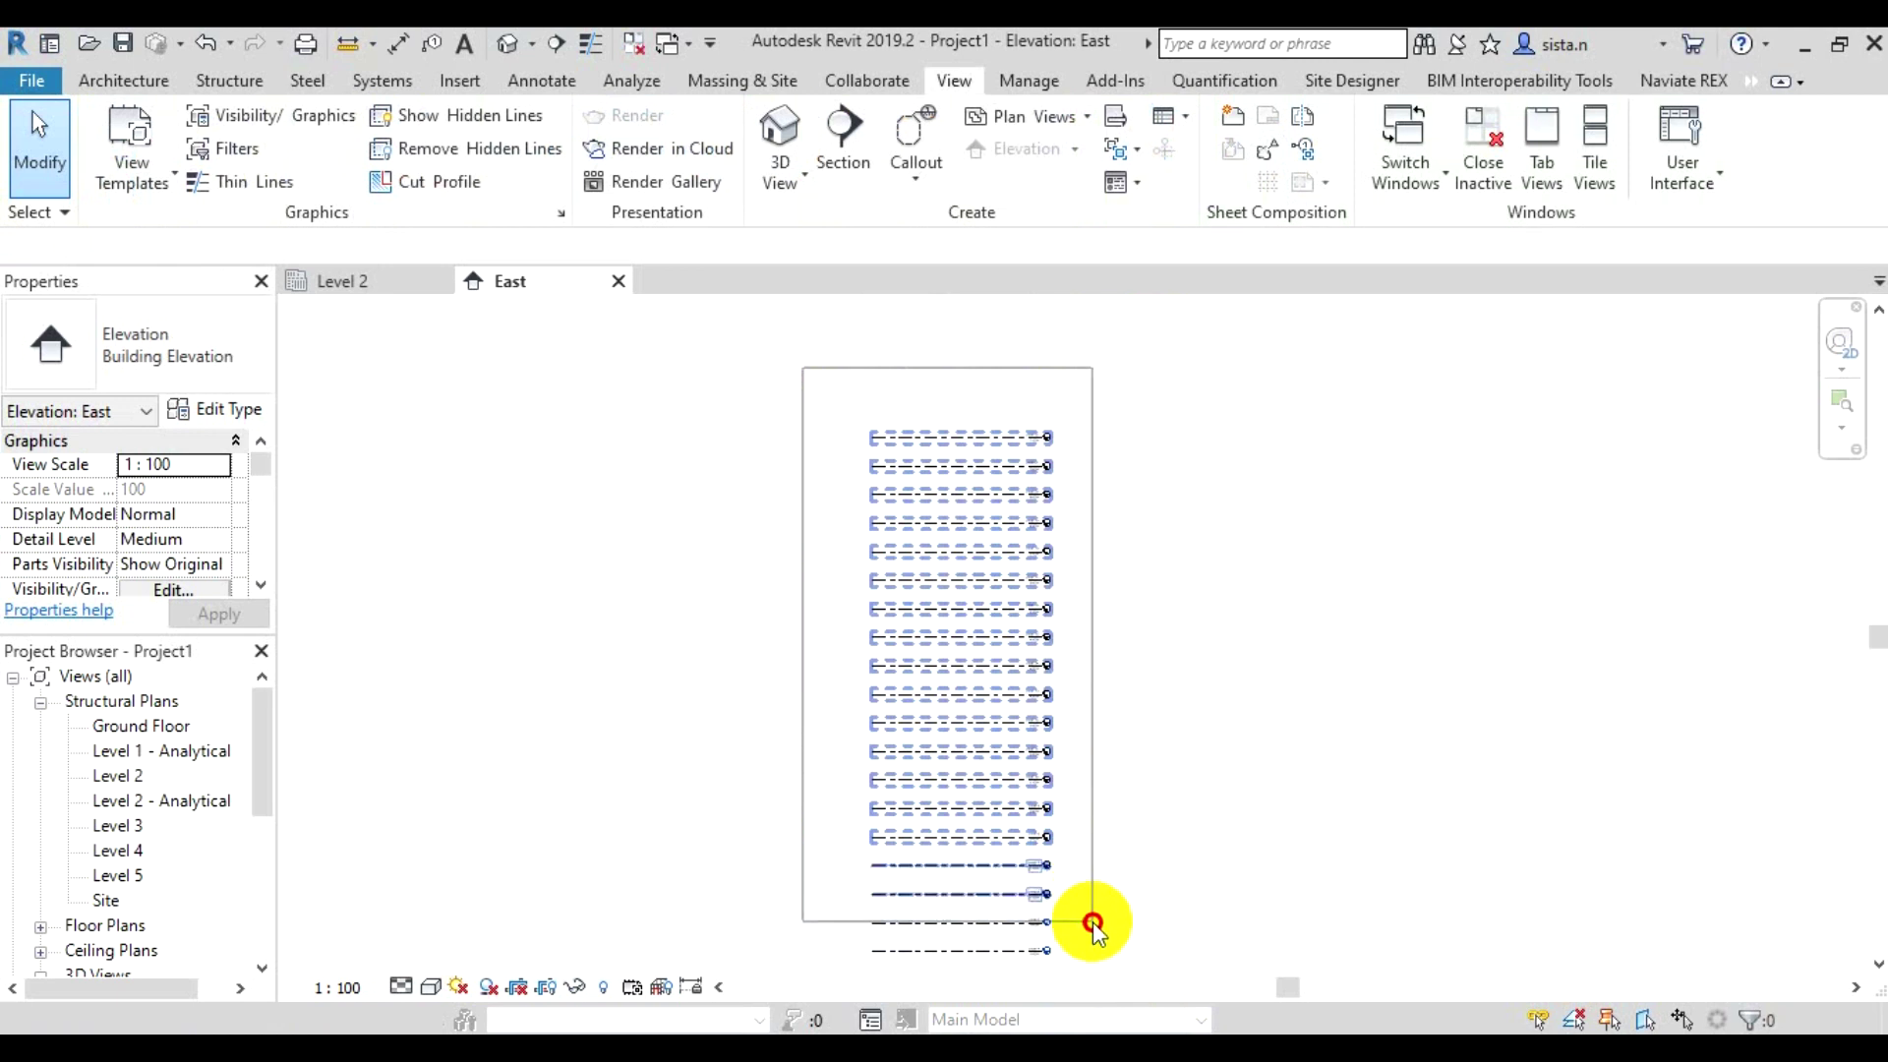
drag(1094, 922, 1102, 863)
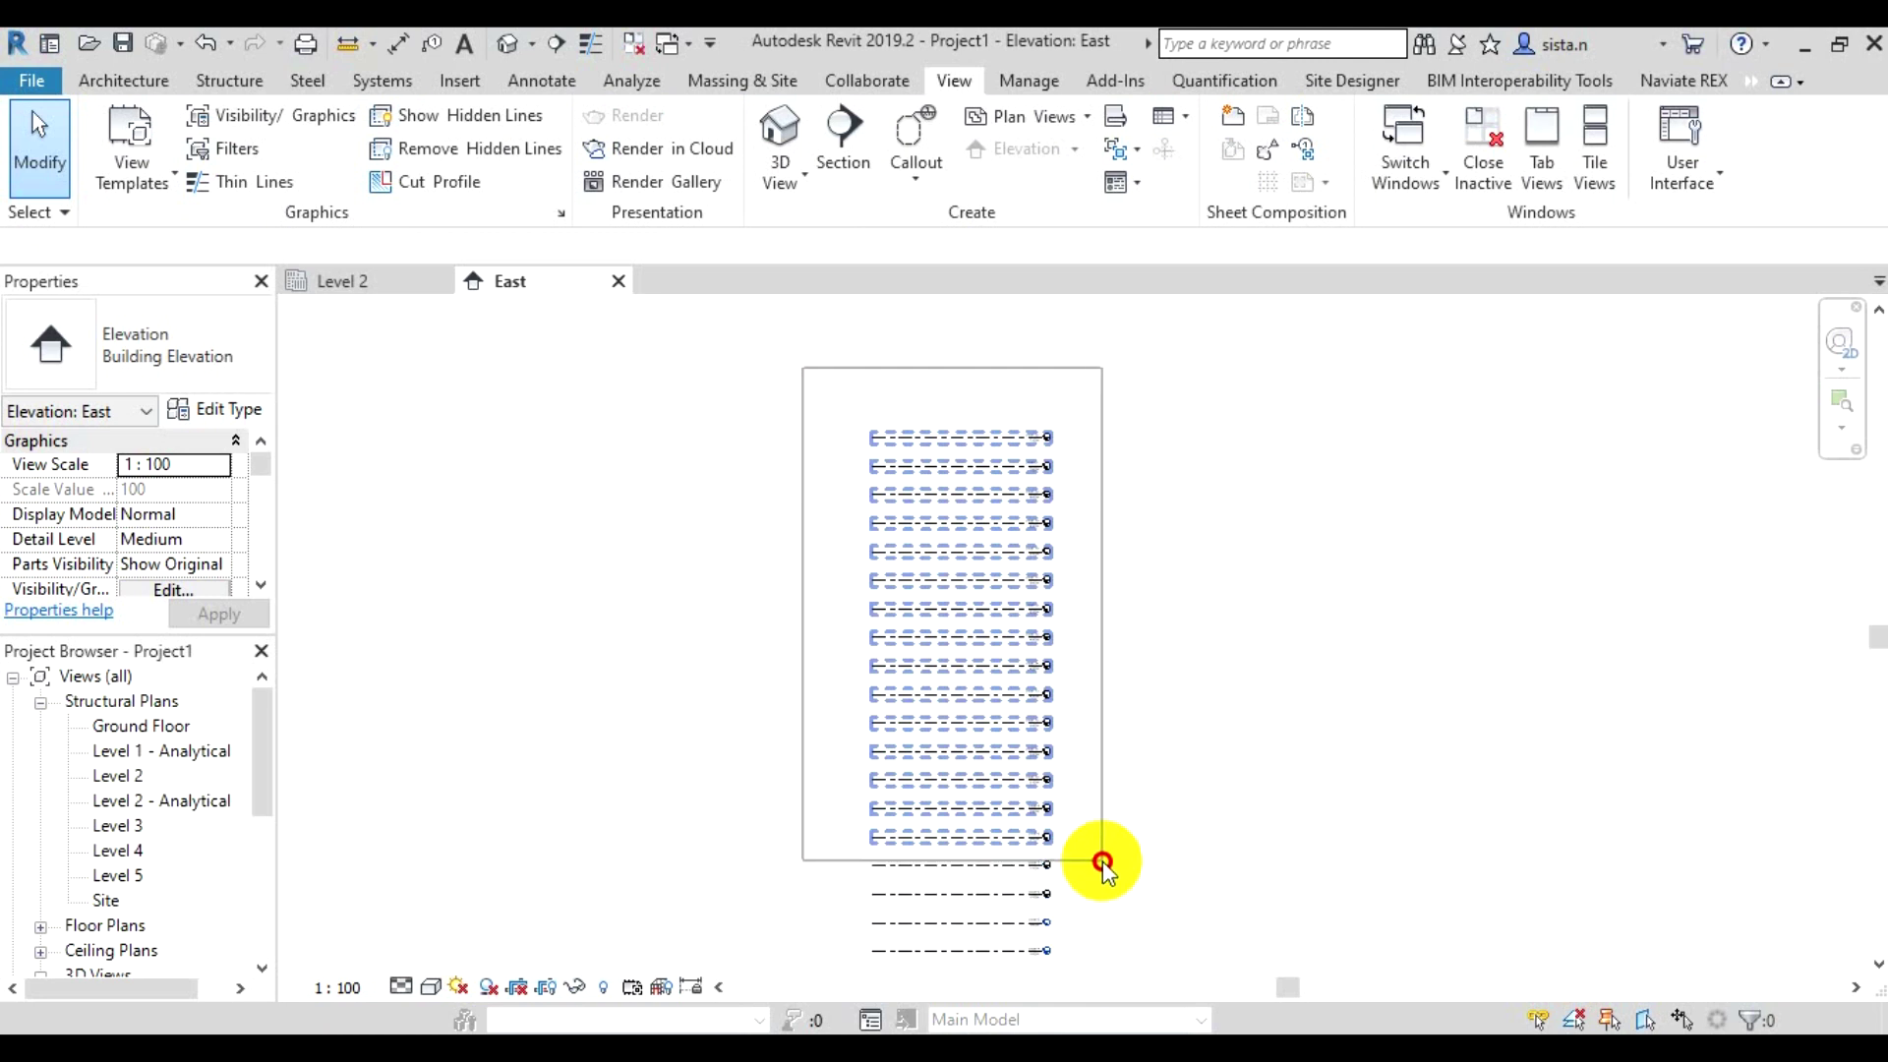
mouse_move(1103, 863)
mouse_down()
mouse_move(1104, 914)
mouse_move(1109, 851)
mouse_up()
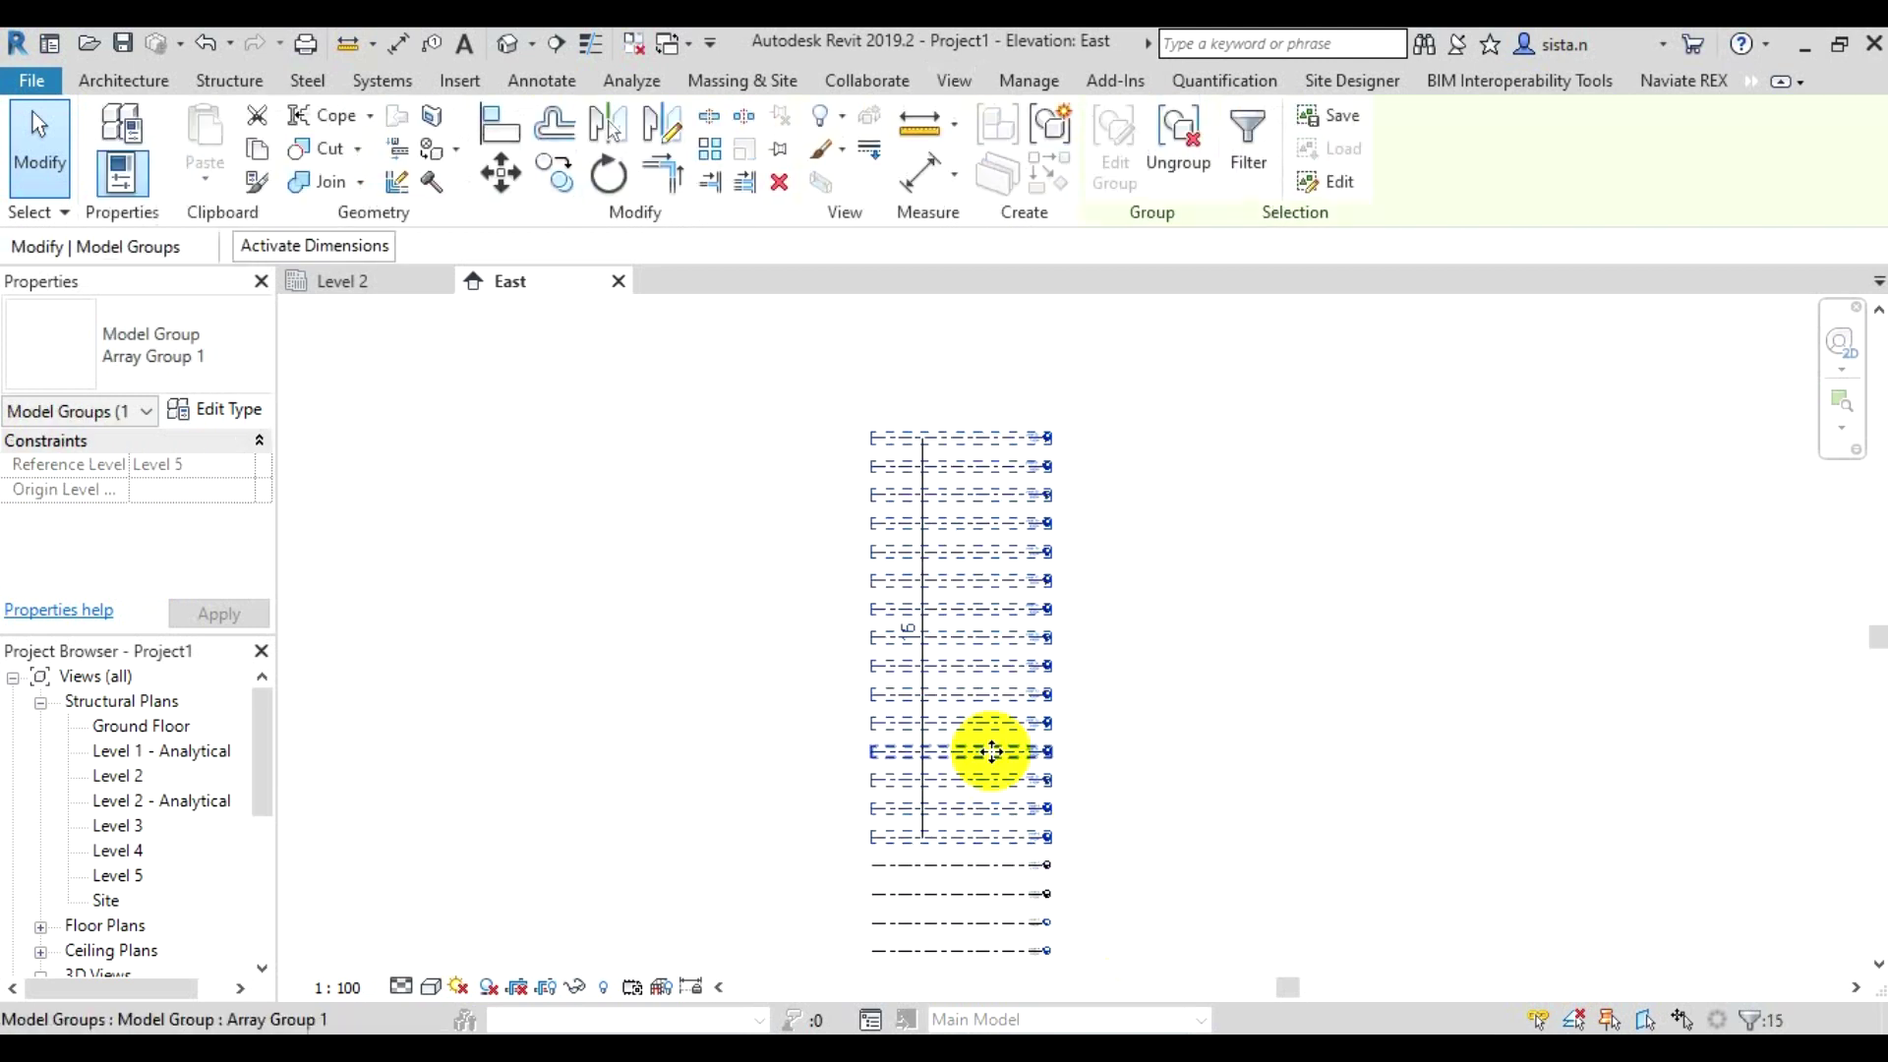
click(785, 624)
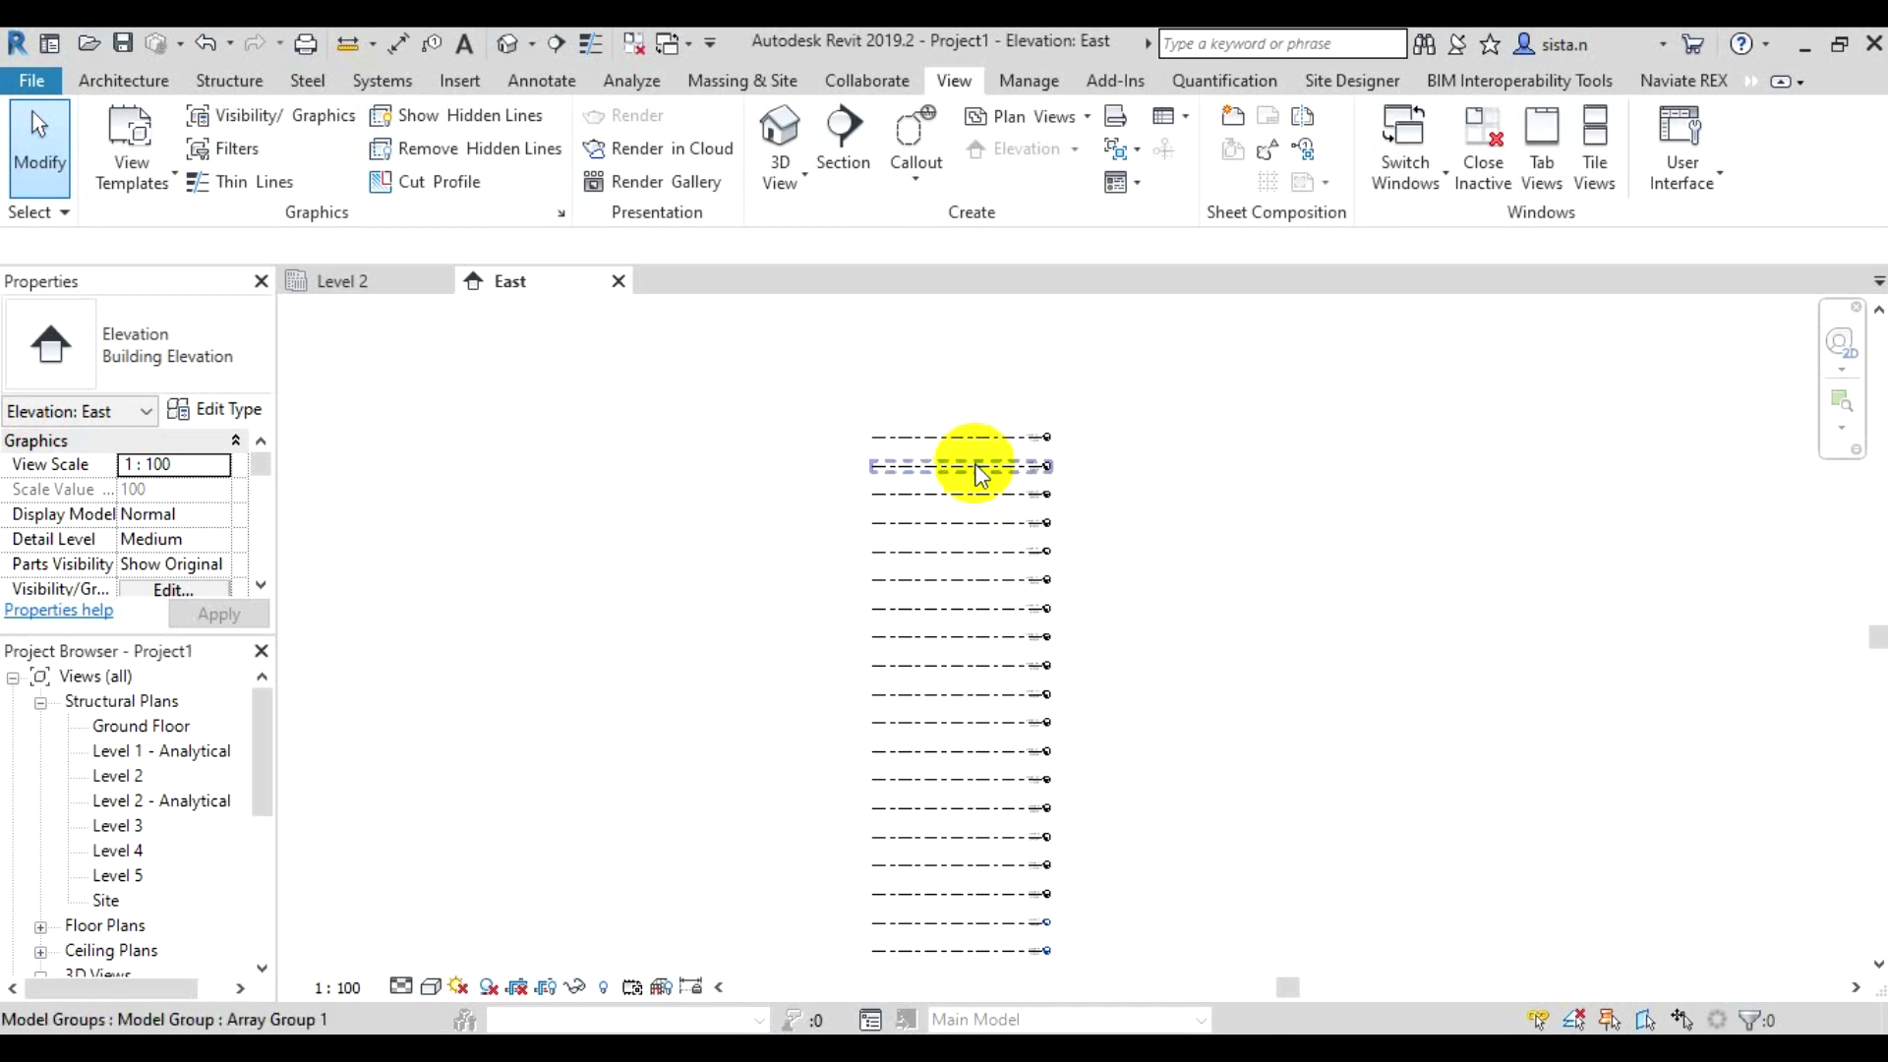
Select all 15 Array Group 1 instances using Select All Instances > Visible in View
click(981, 475)
right_click(980, 475)
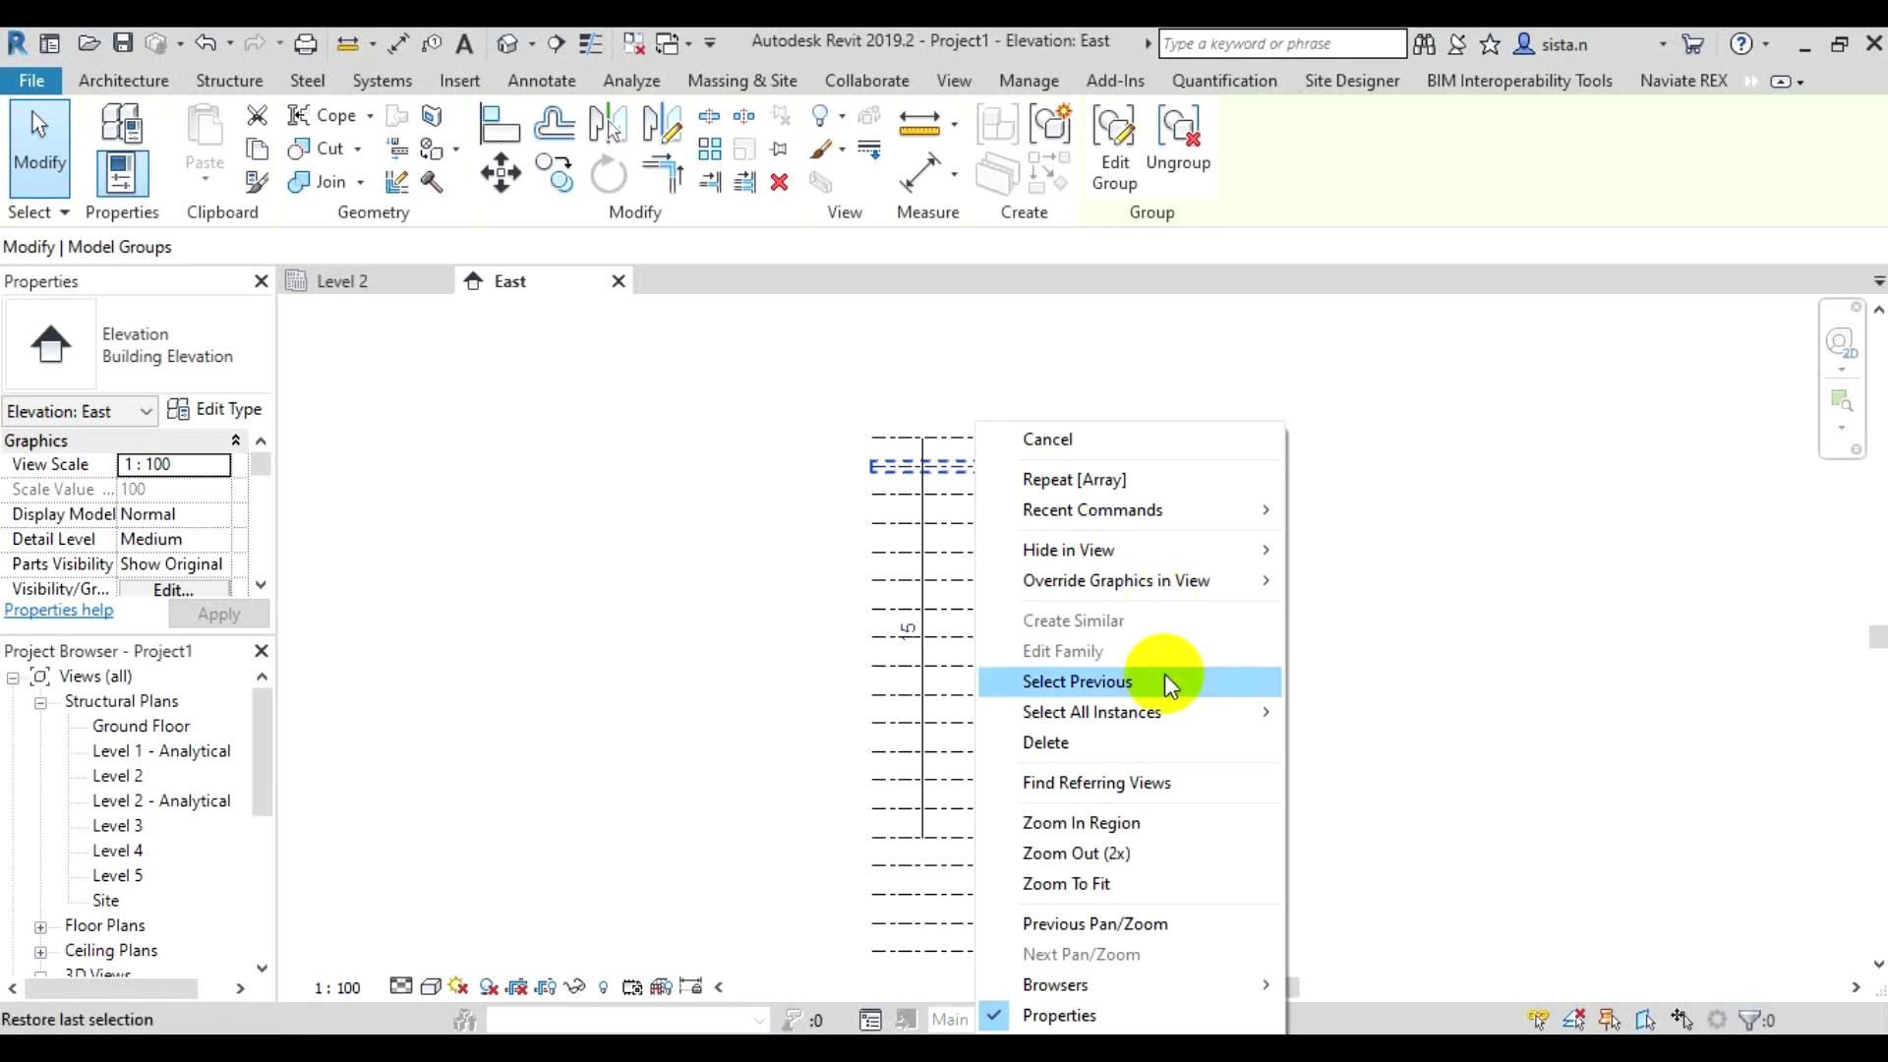
mouse_move(1091, 712)
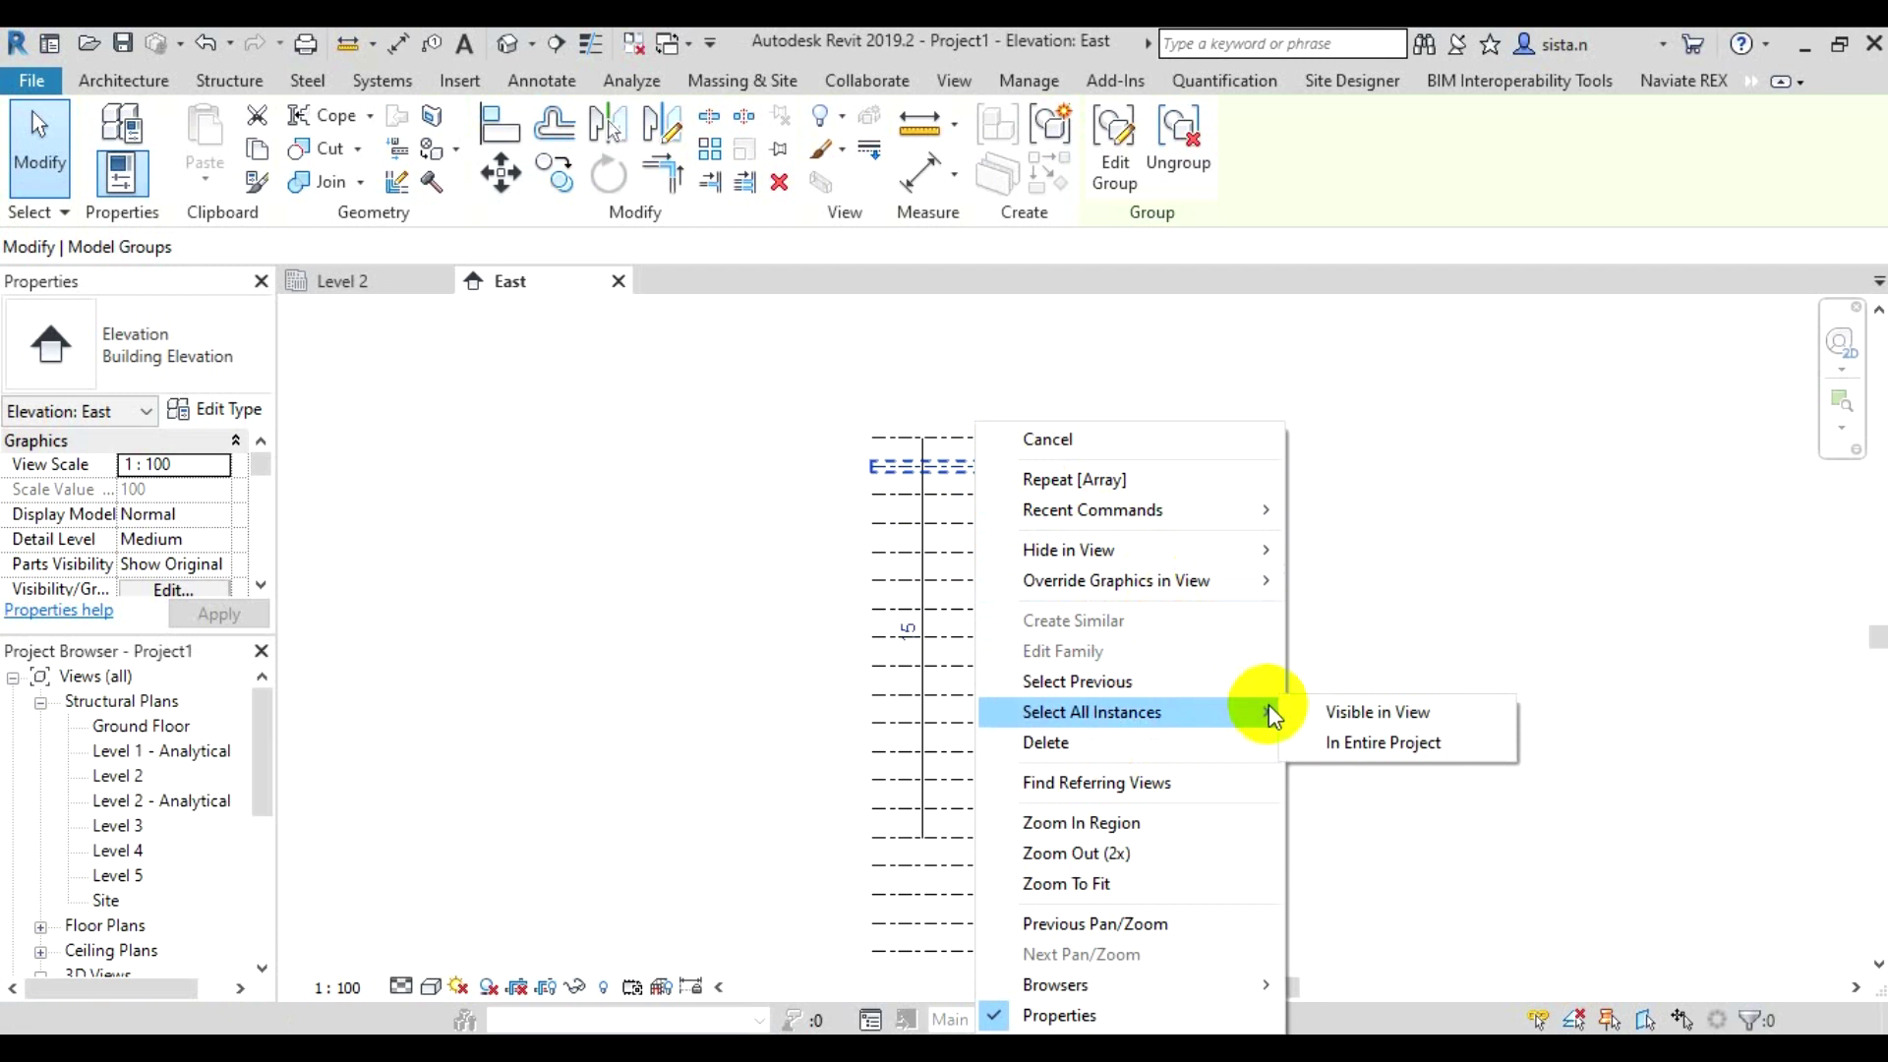
click(1348, 725)
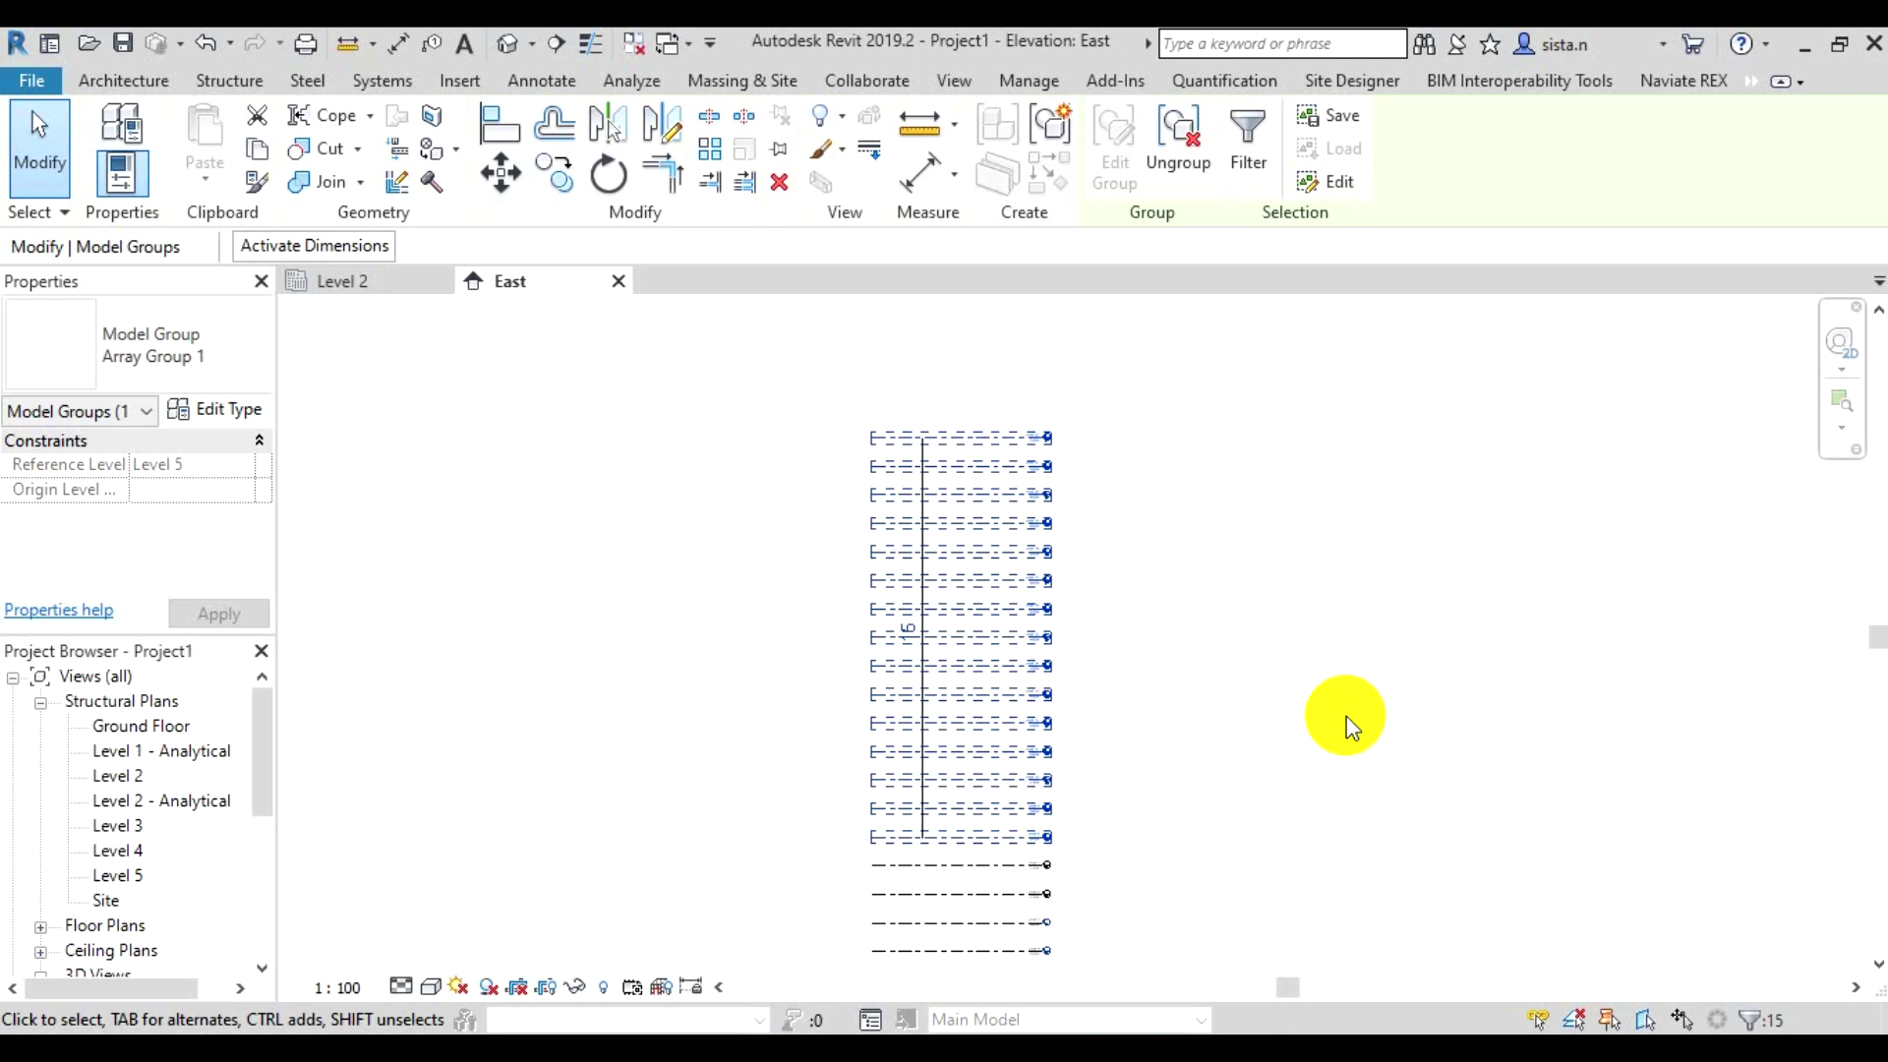
click(1348, 726)
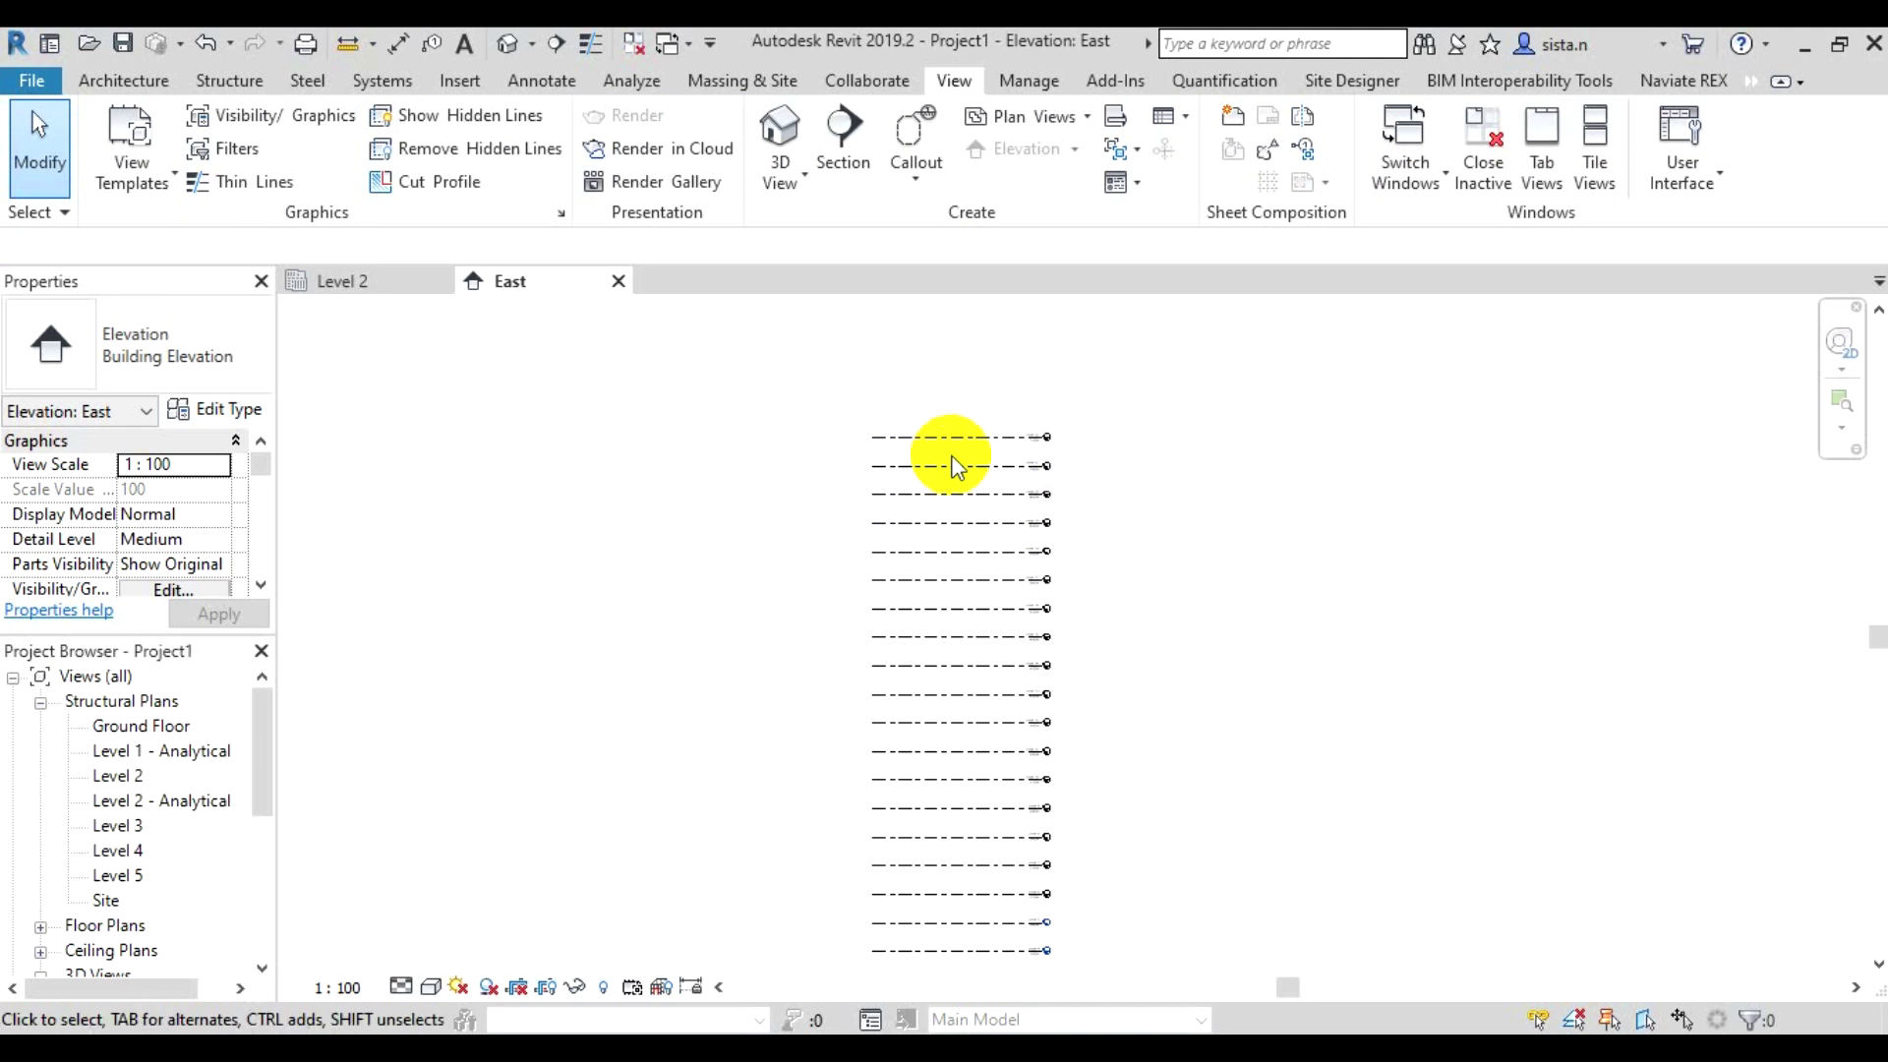
right_click(973, 429)
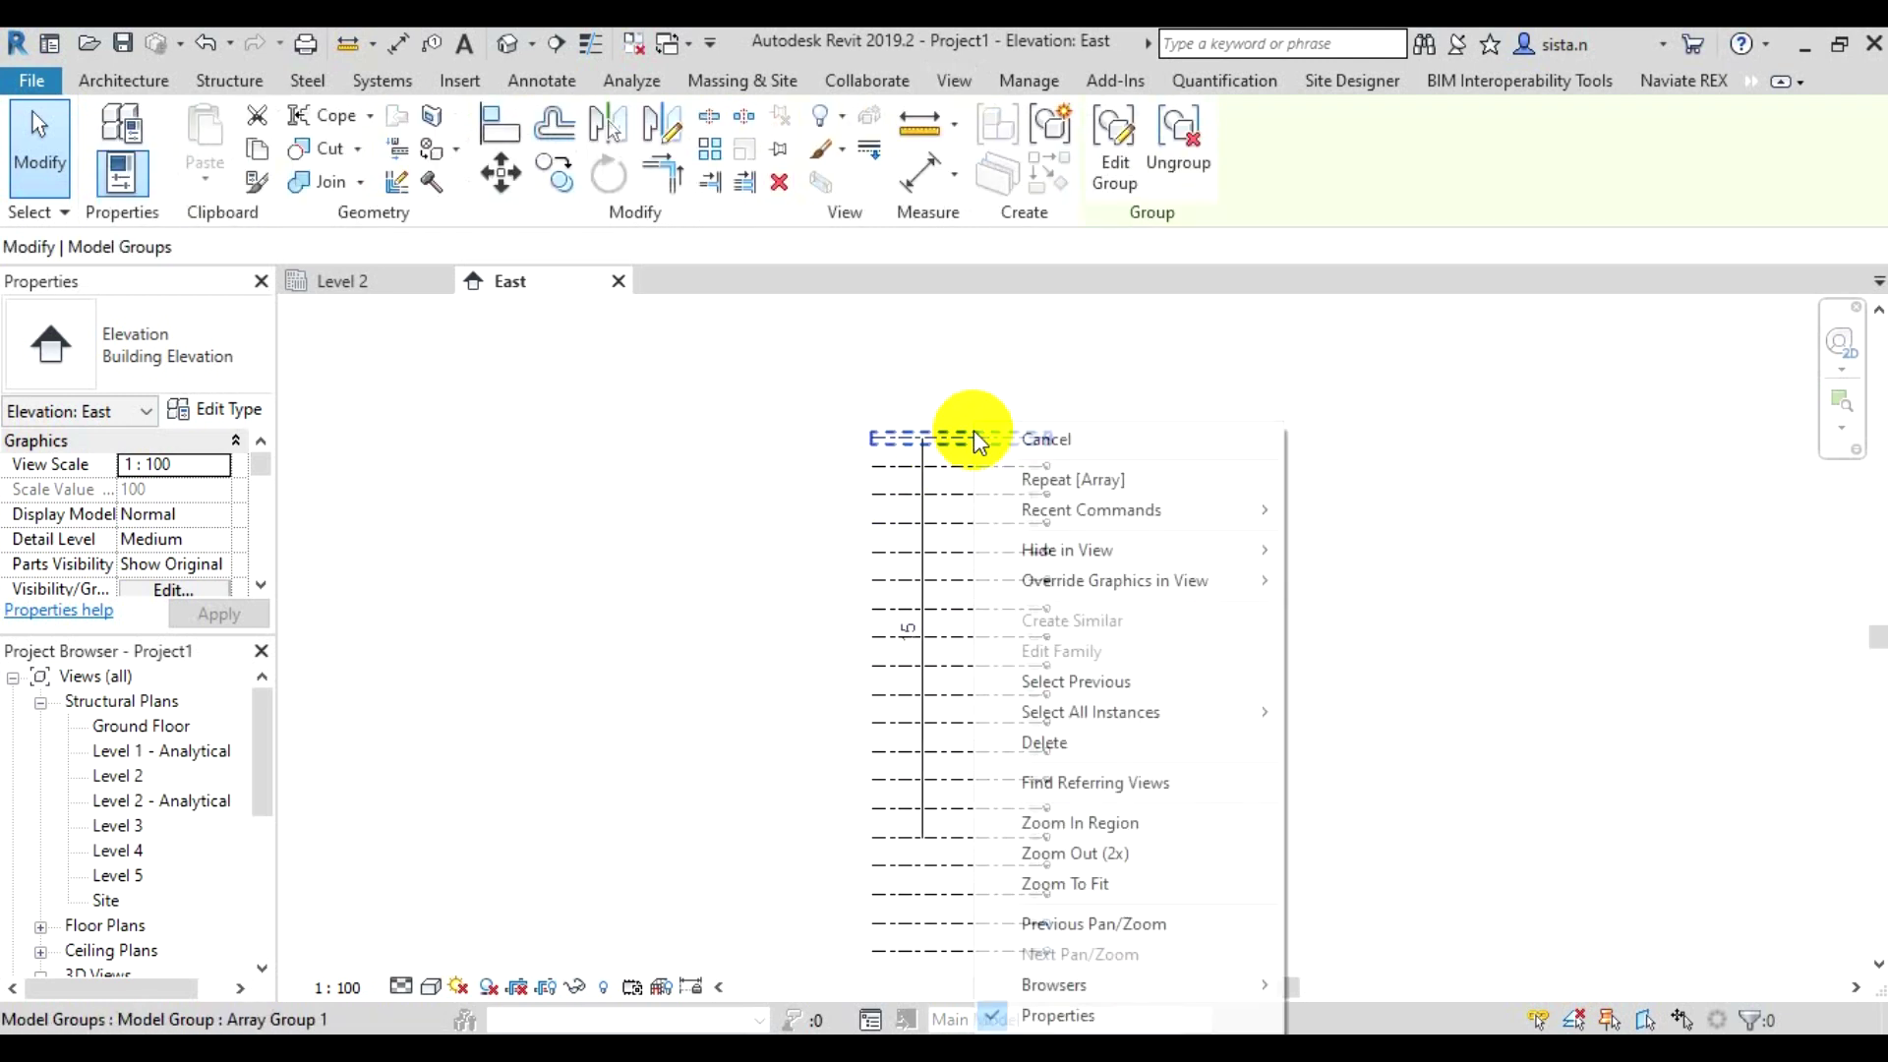
mouse_move(1090, 712)
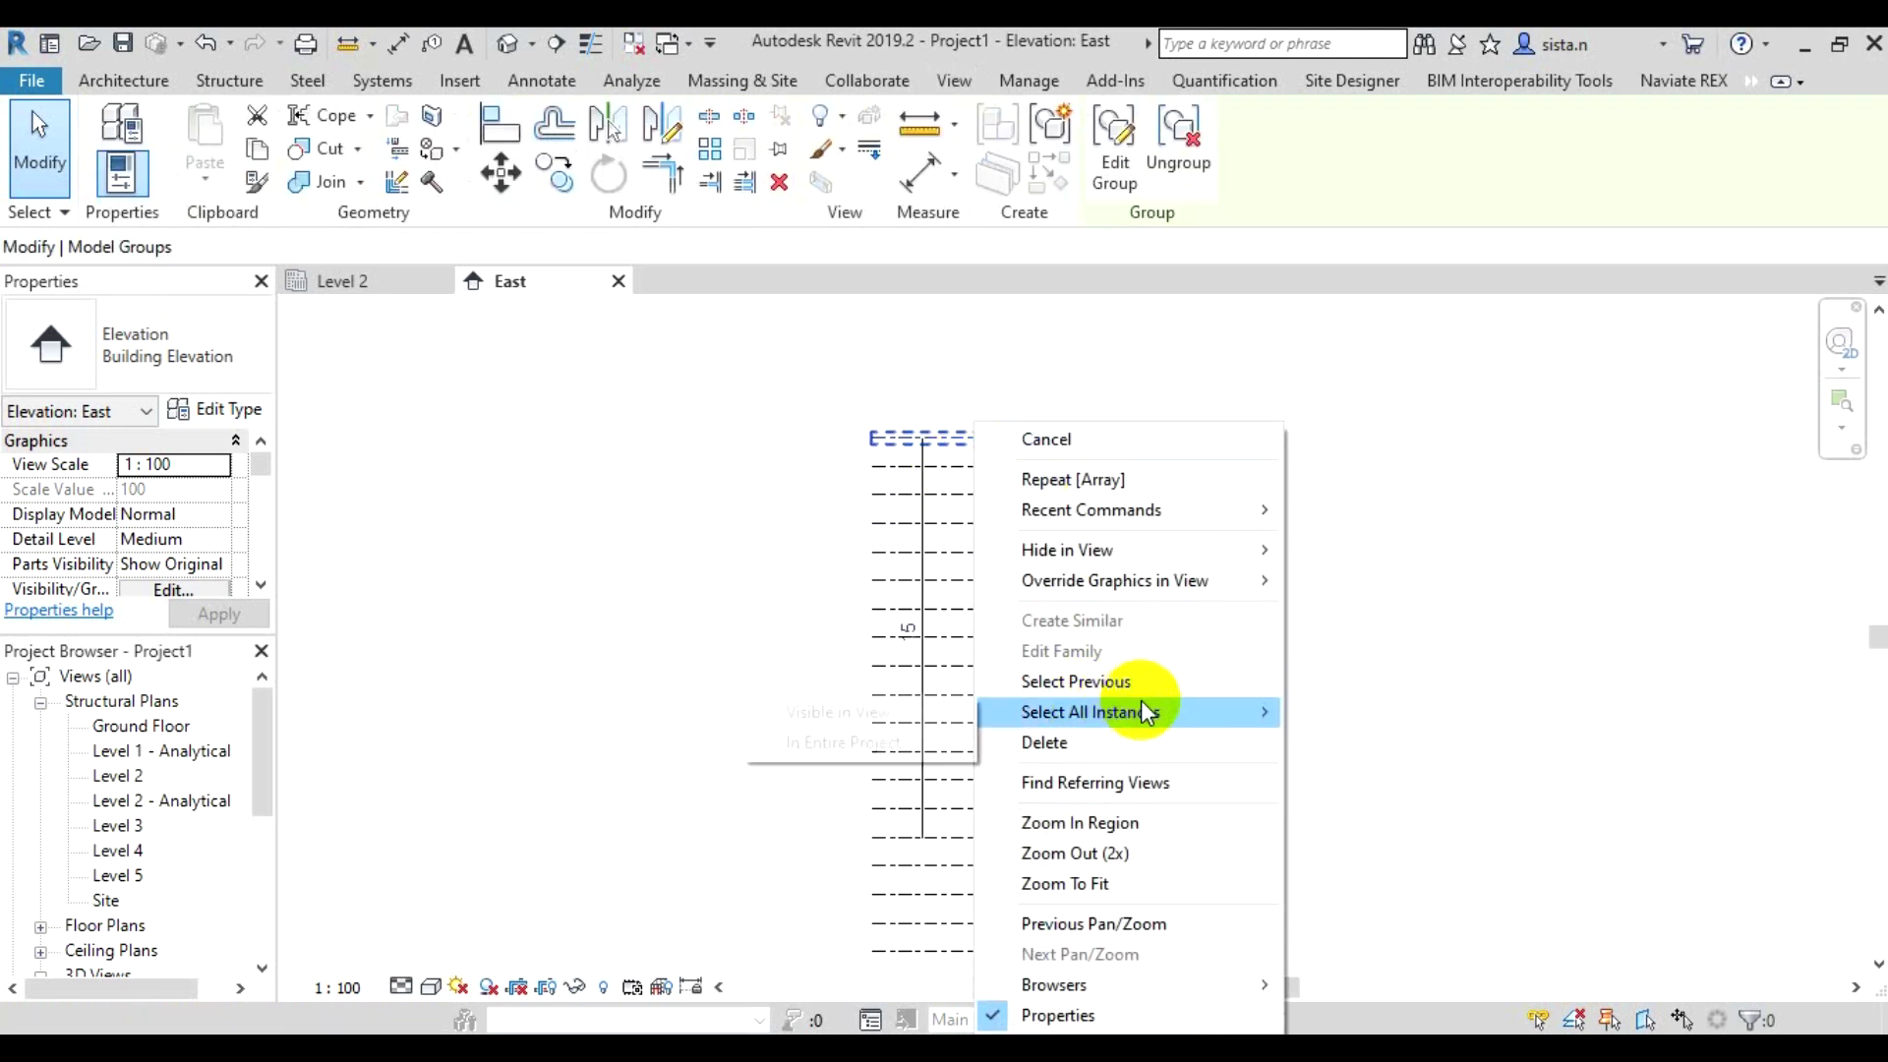
click(920, 711)
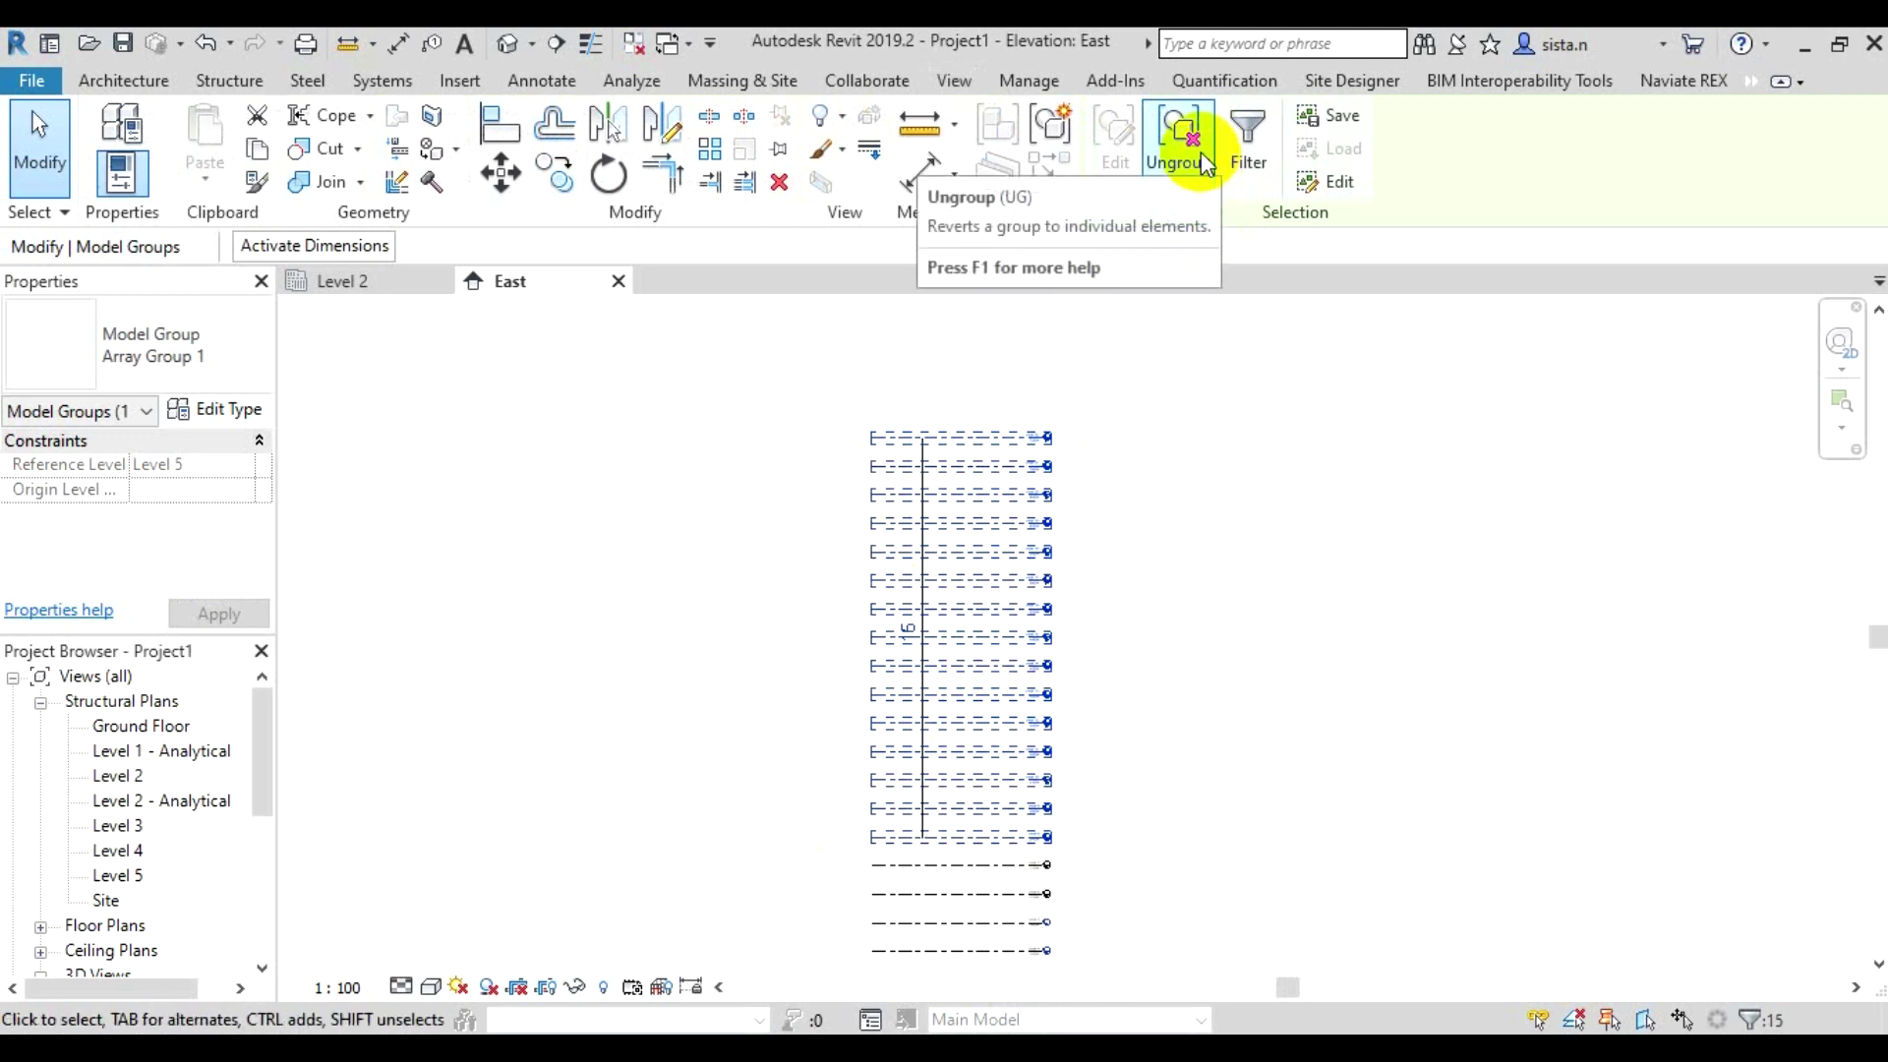
Ungroup the array groups into 15 standalone levels, confirm them in Filter, and deselect
click(1193, 180)
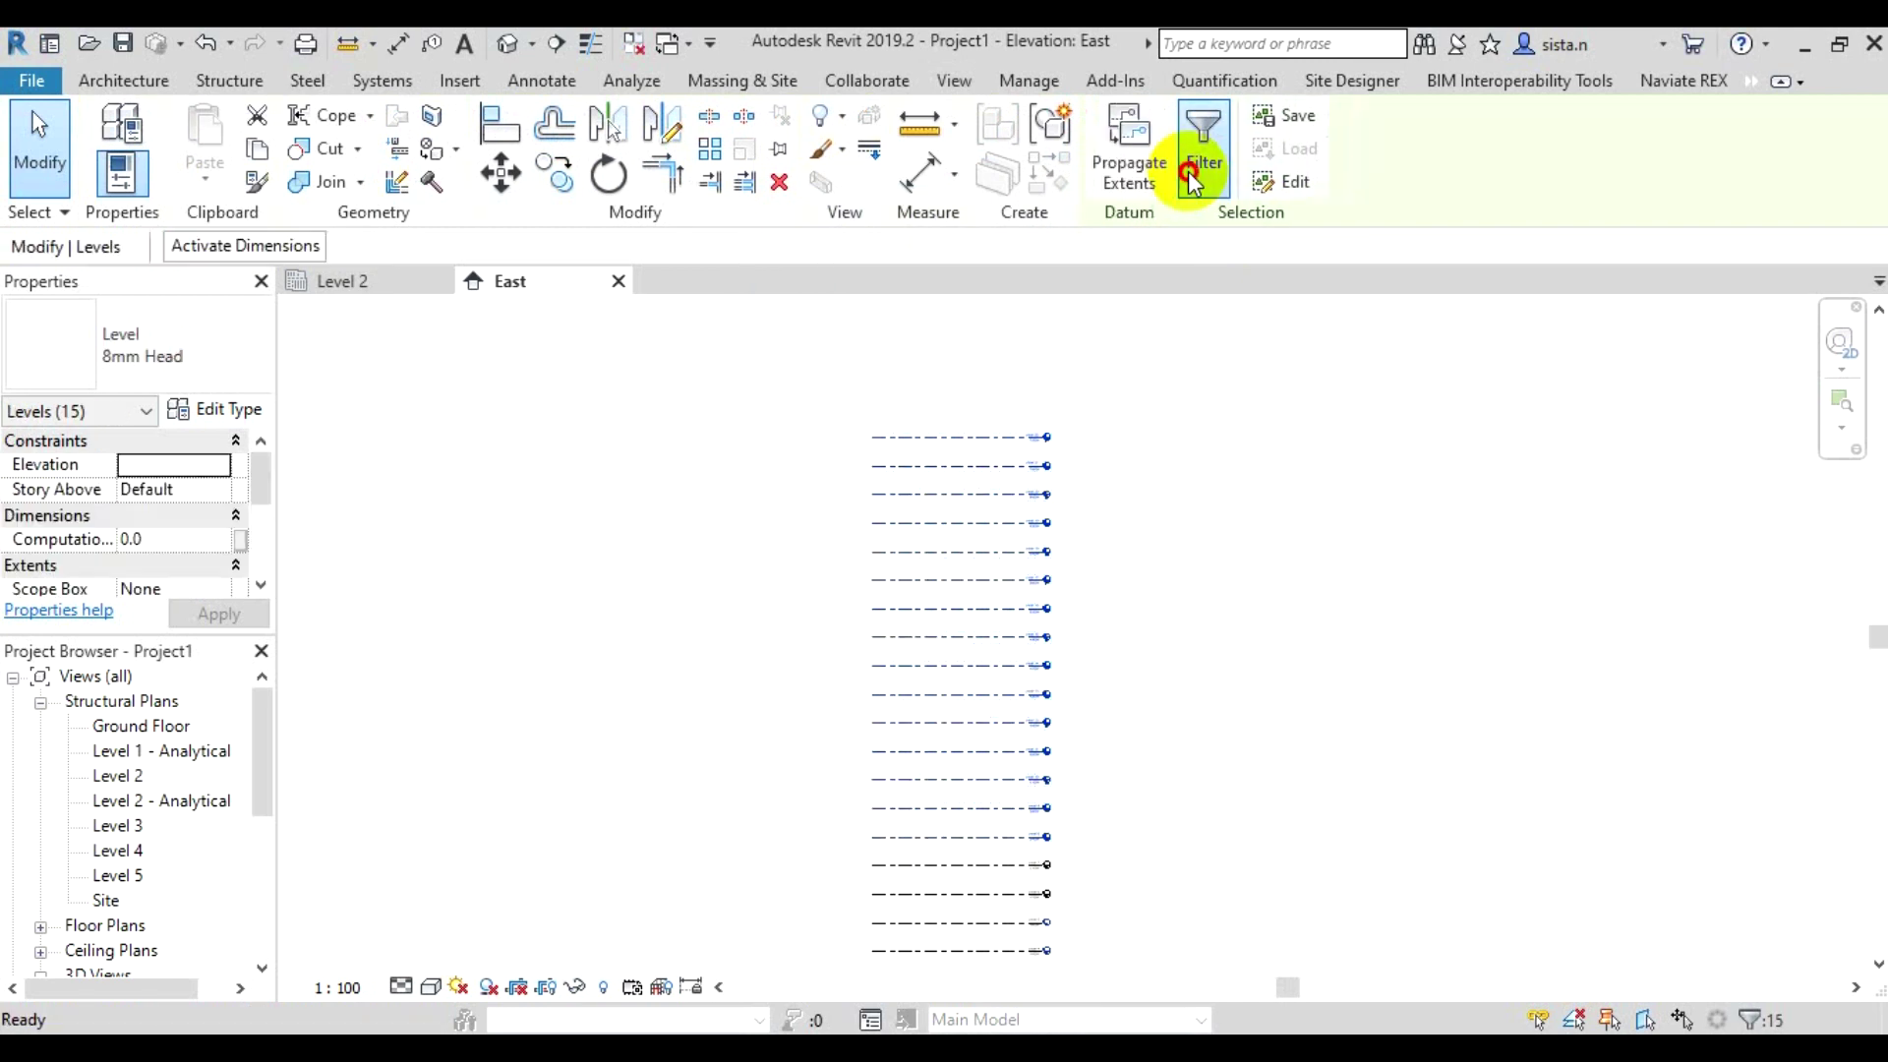
click(1193, 171)
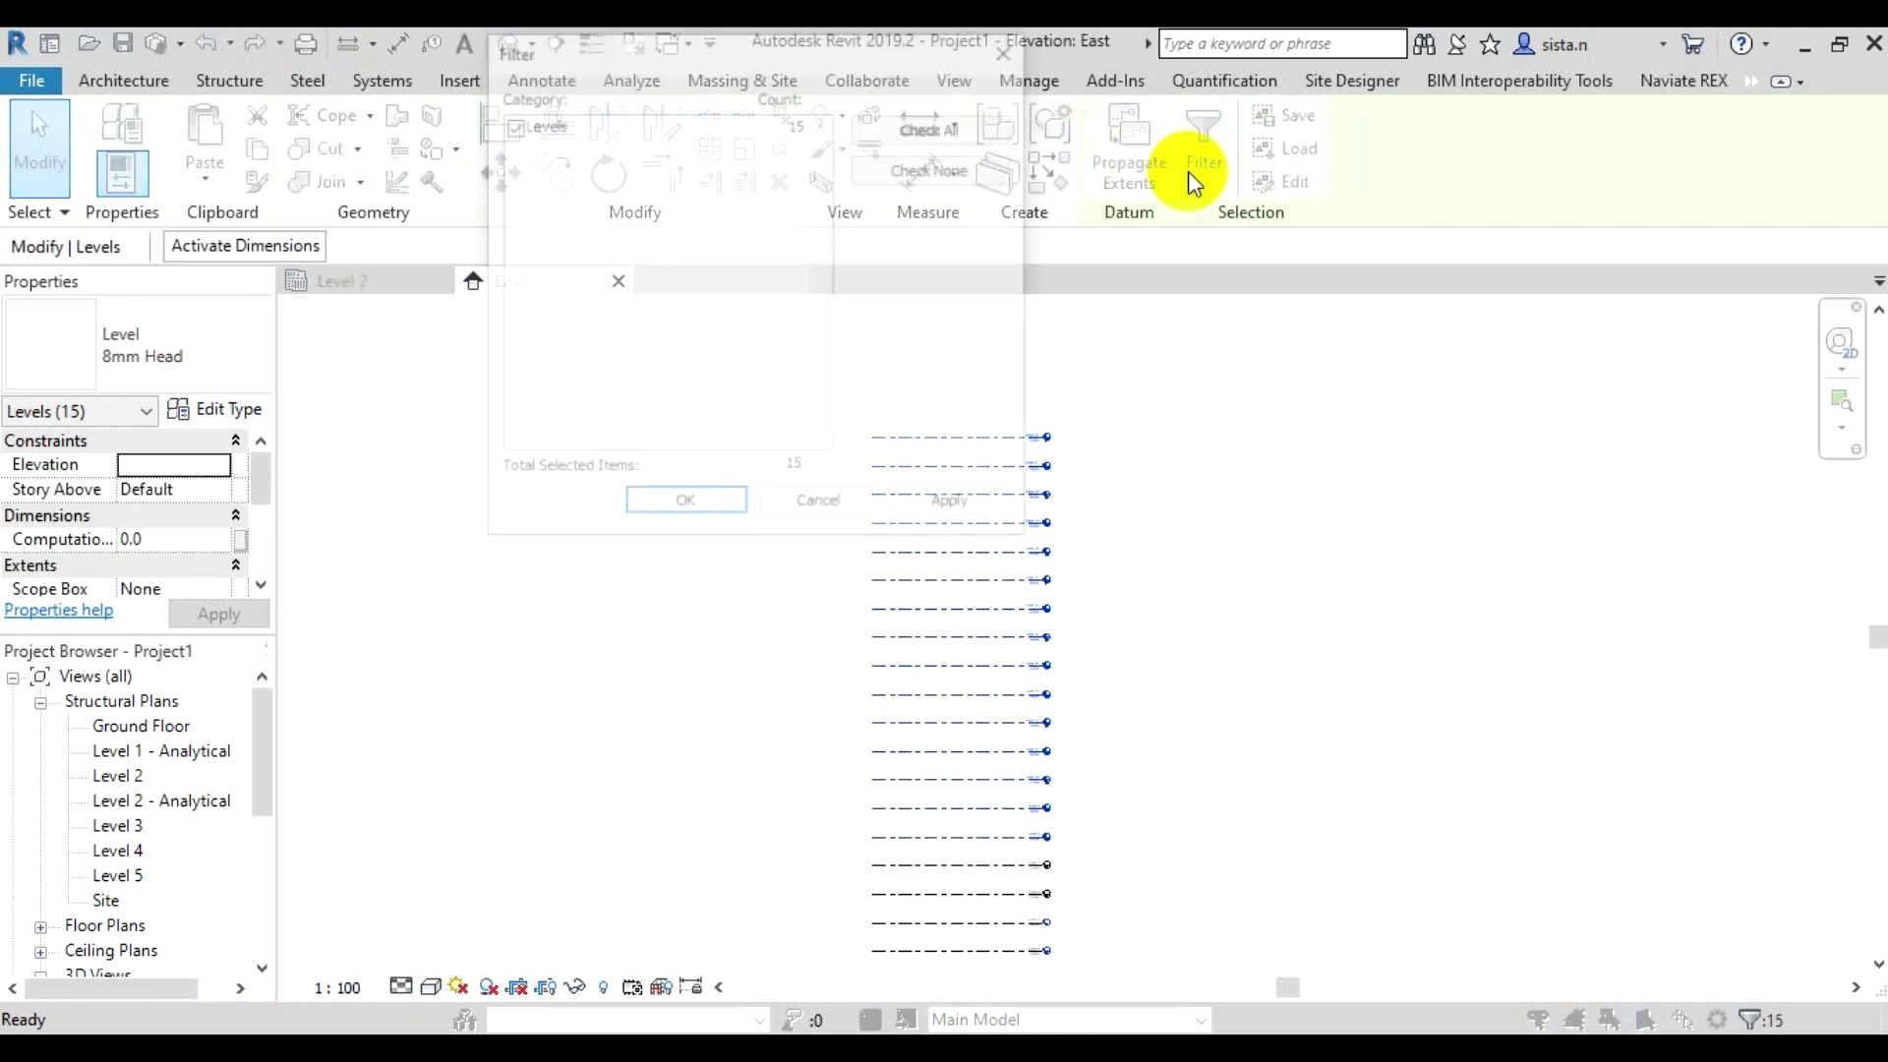
click(851, 505)
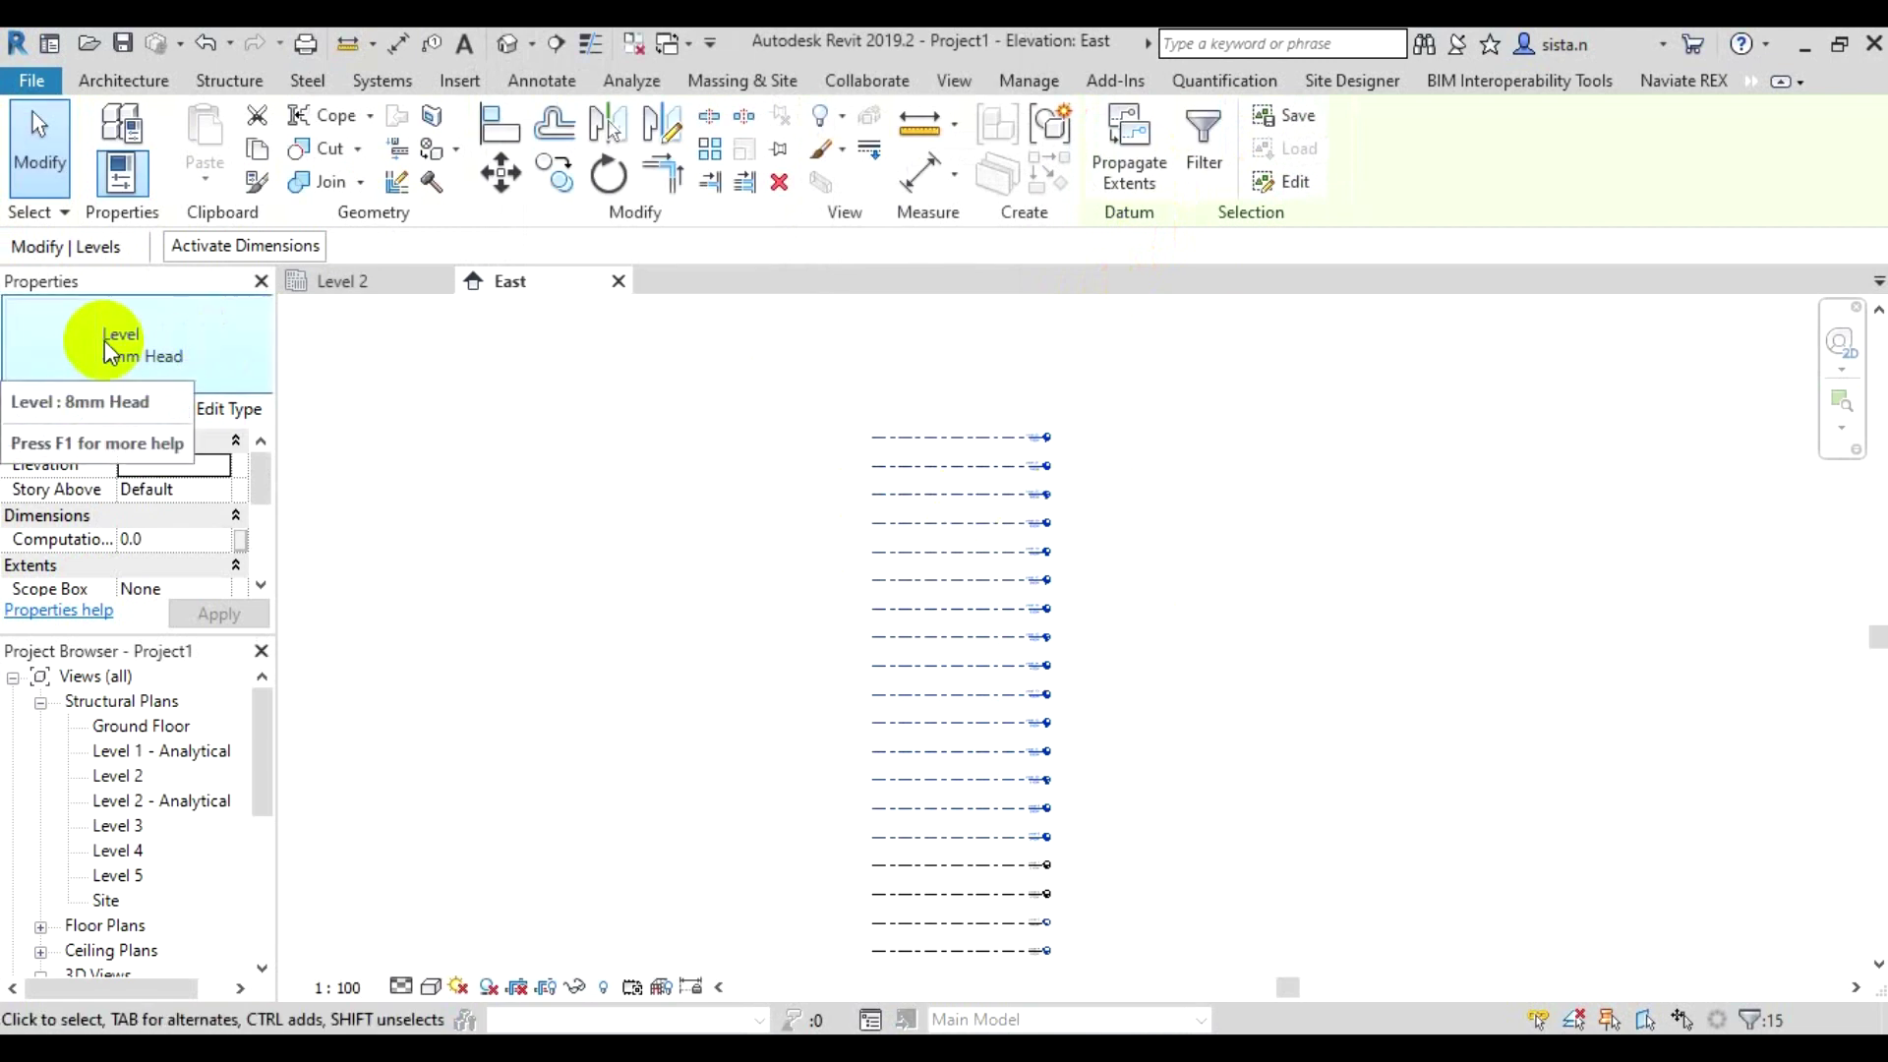
click(855, 553)
click(999, 455)
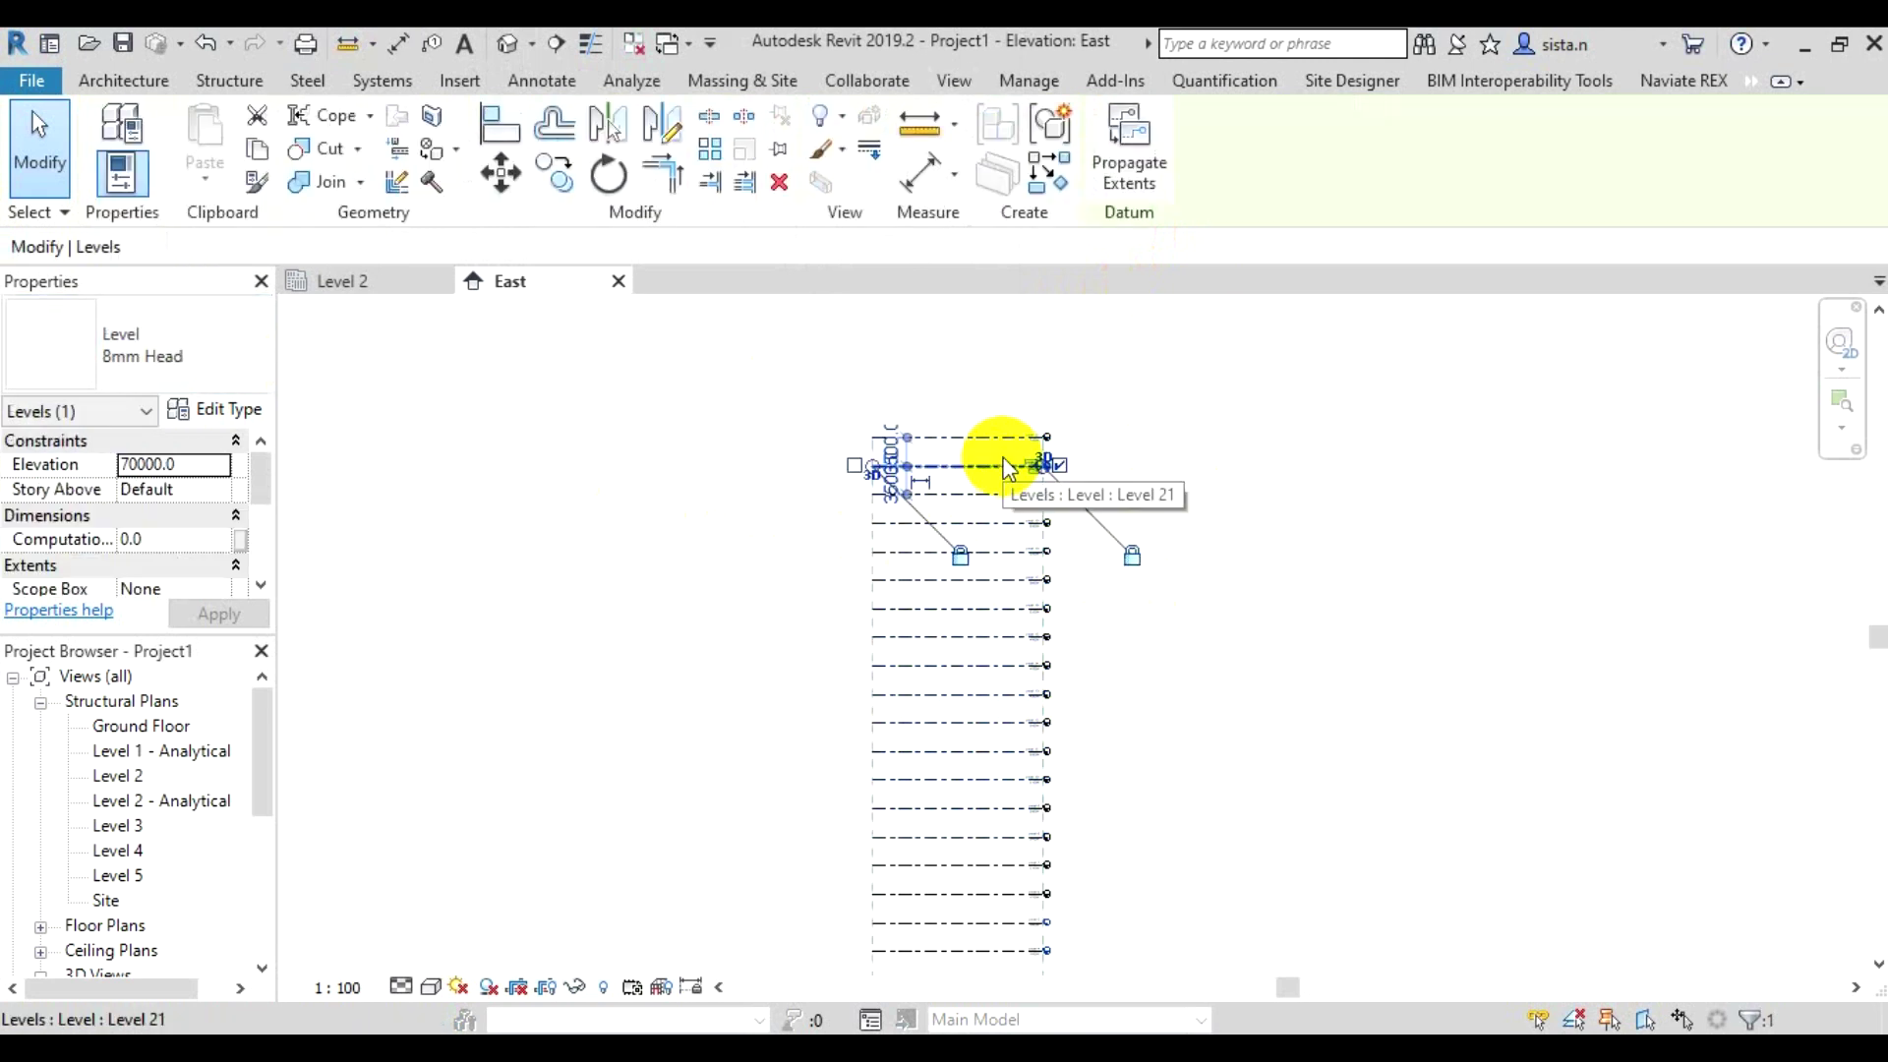
click(1283, 521)
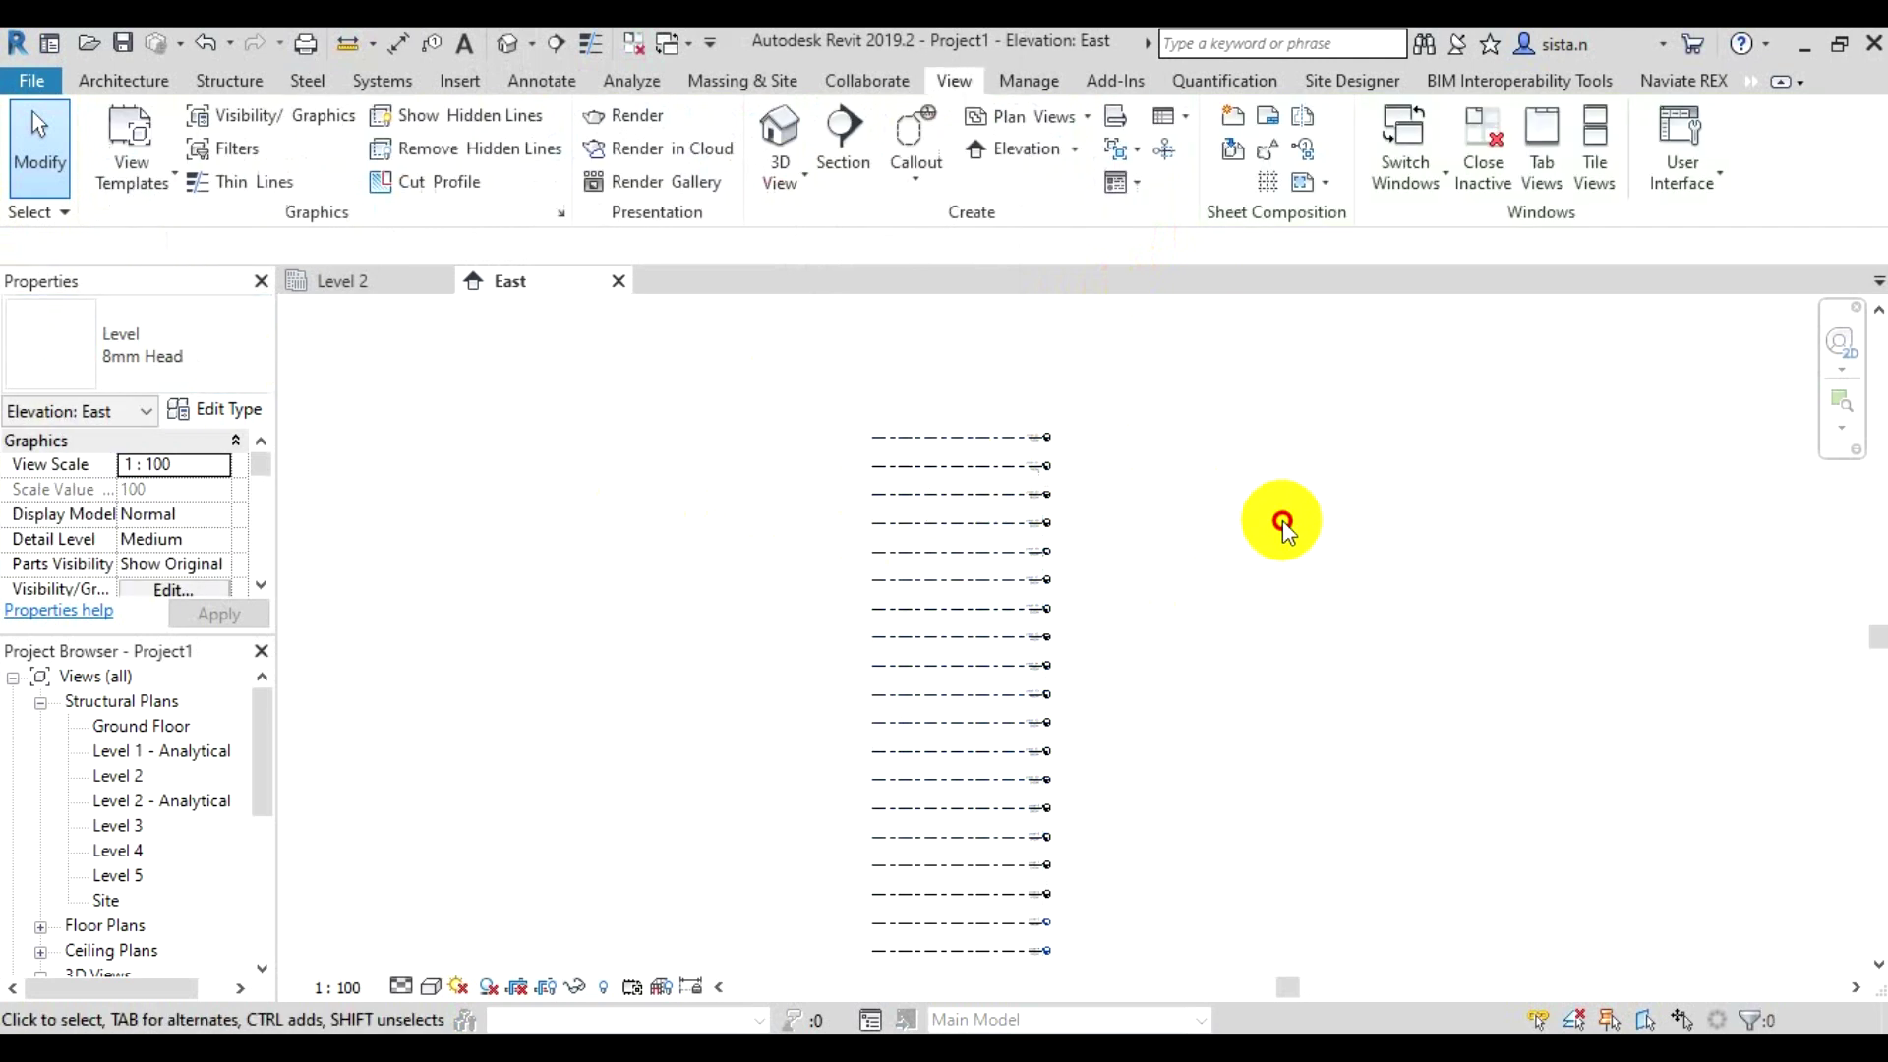
click(950, 494)
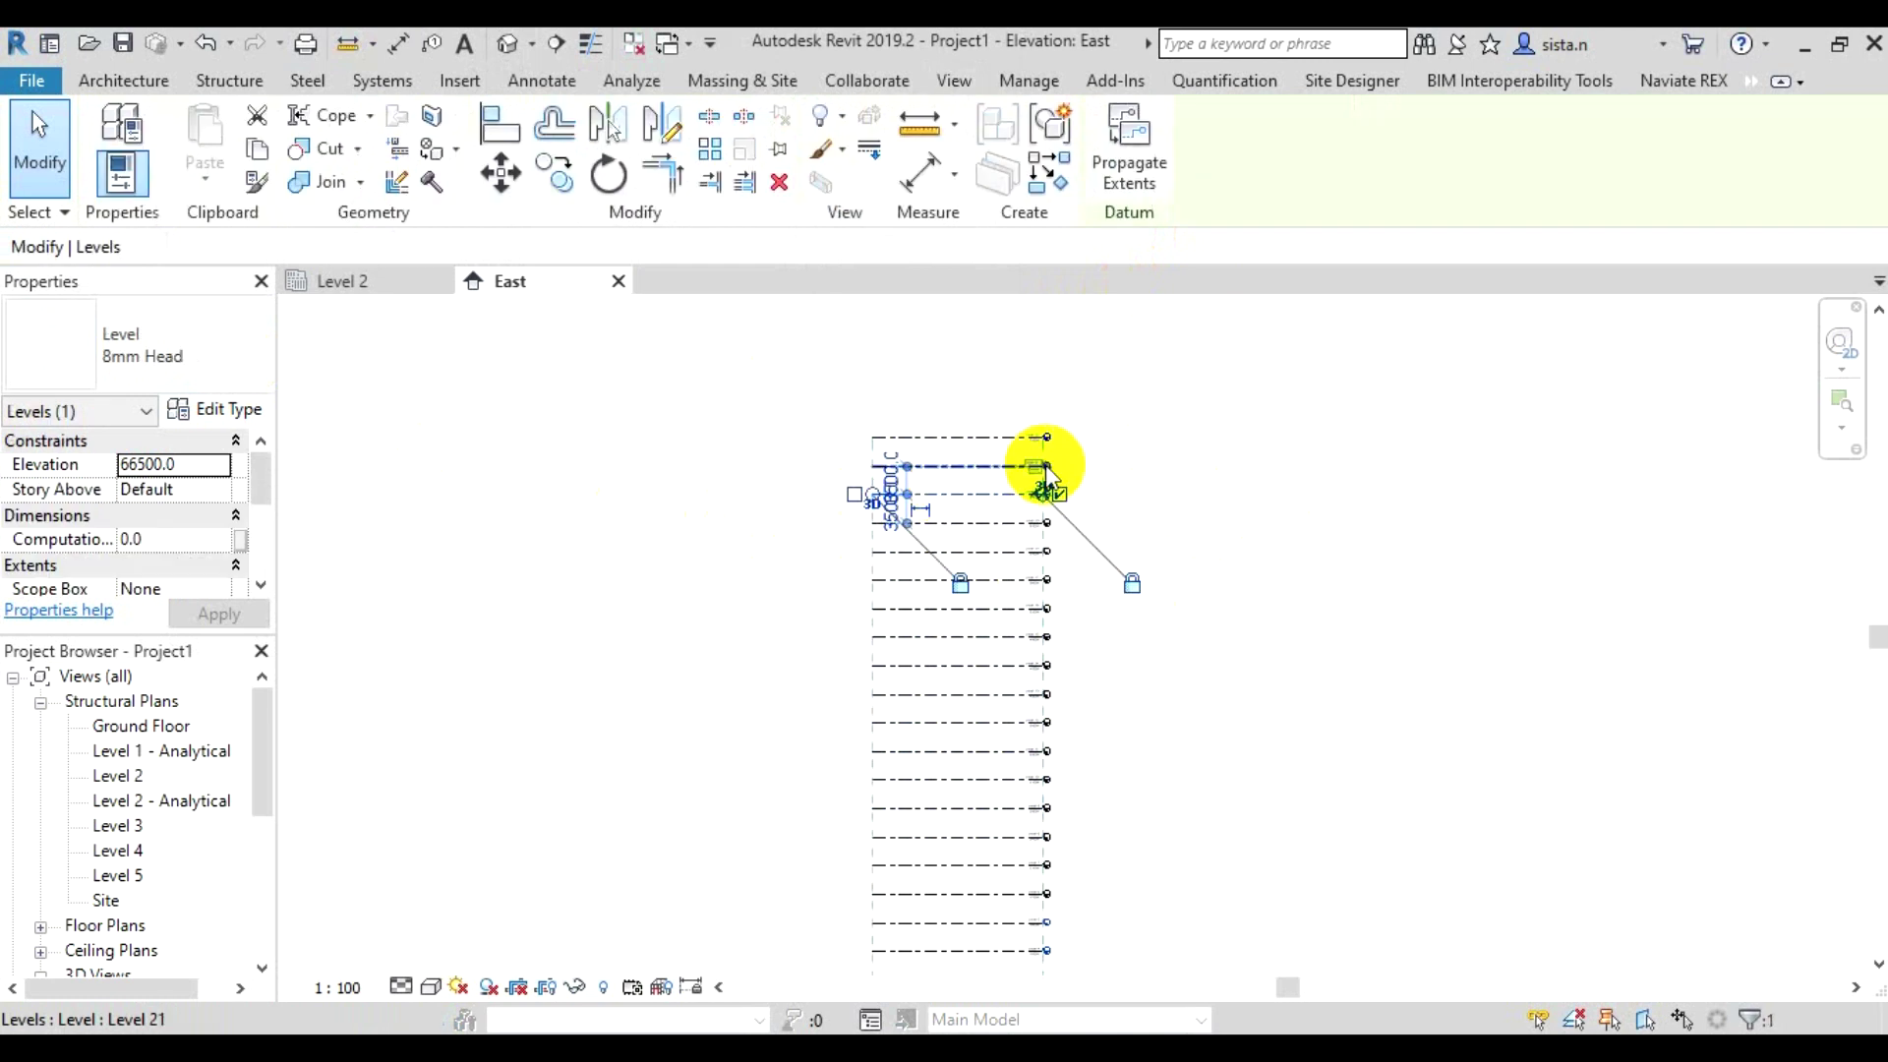
scroll(1046, 467, up, 3)
scroll(1037, 489, up, 2)
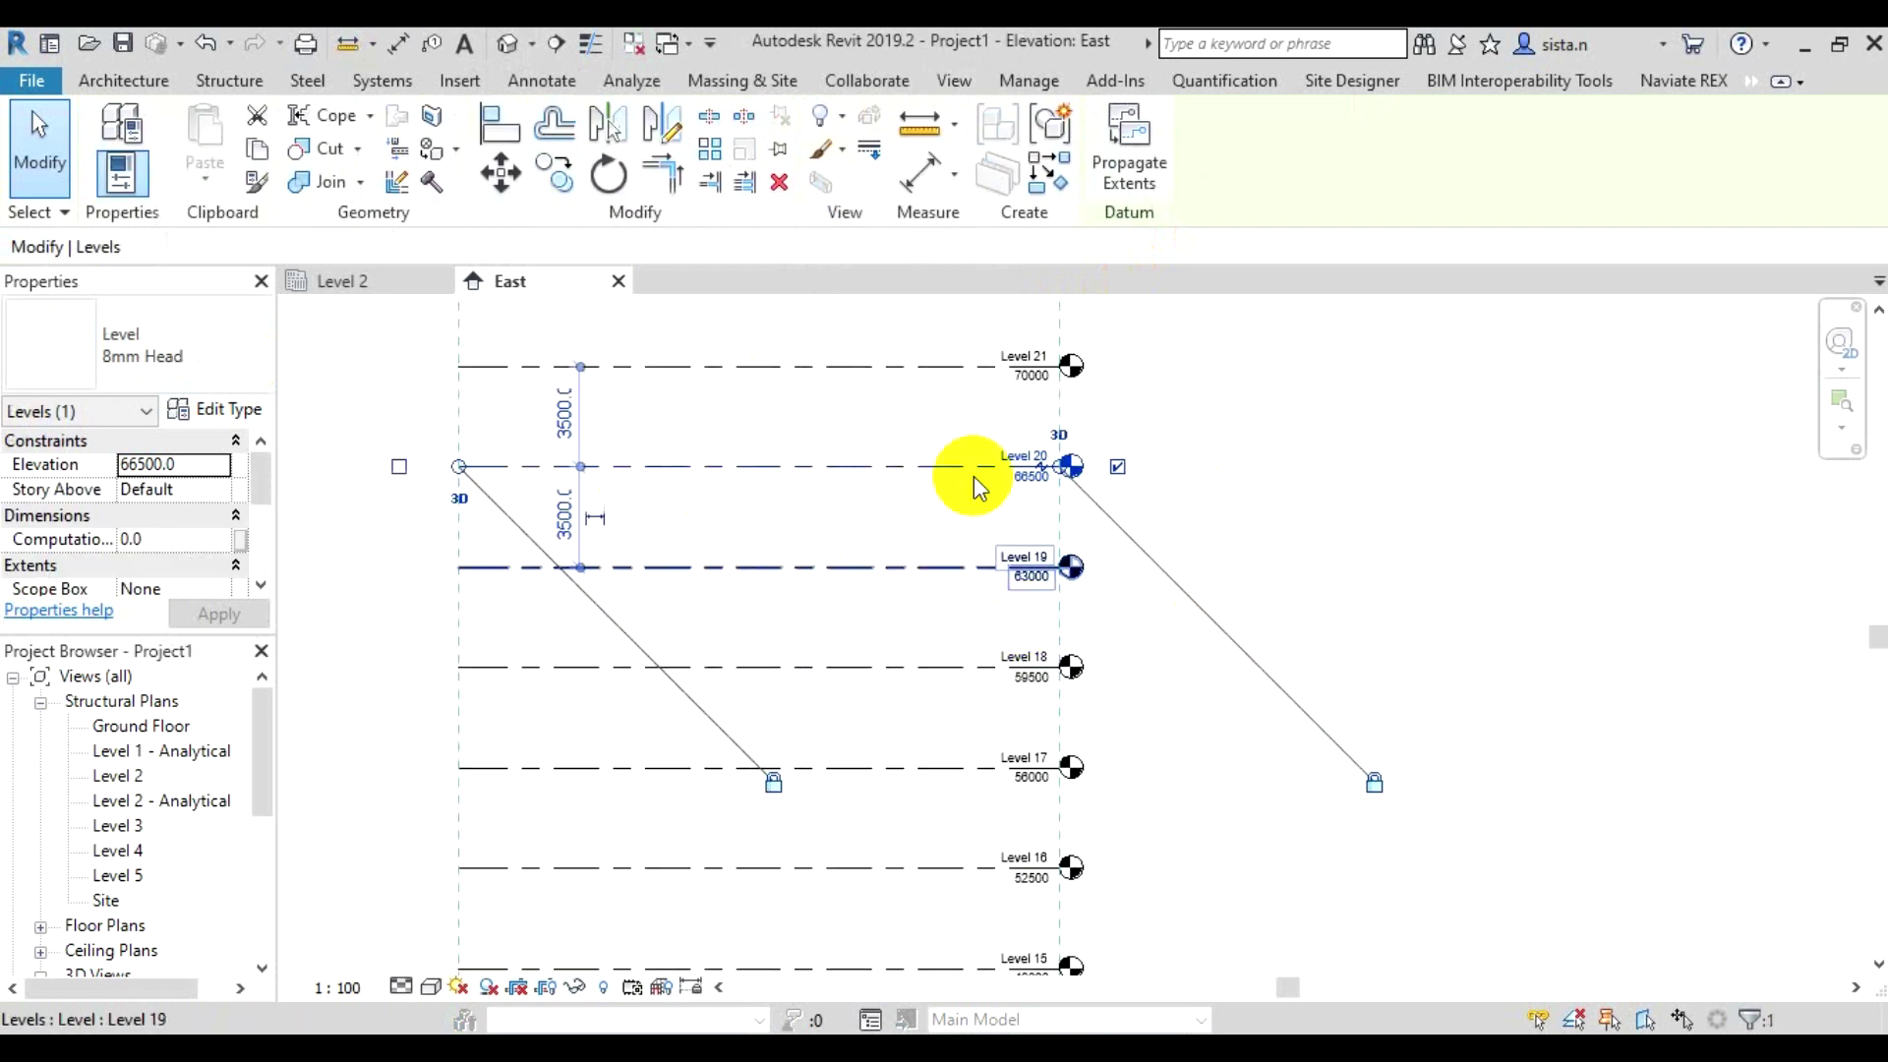
scroll(1012, 409, up, 2)
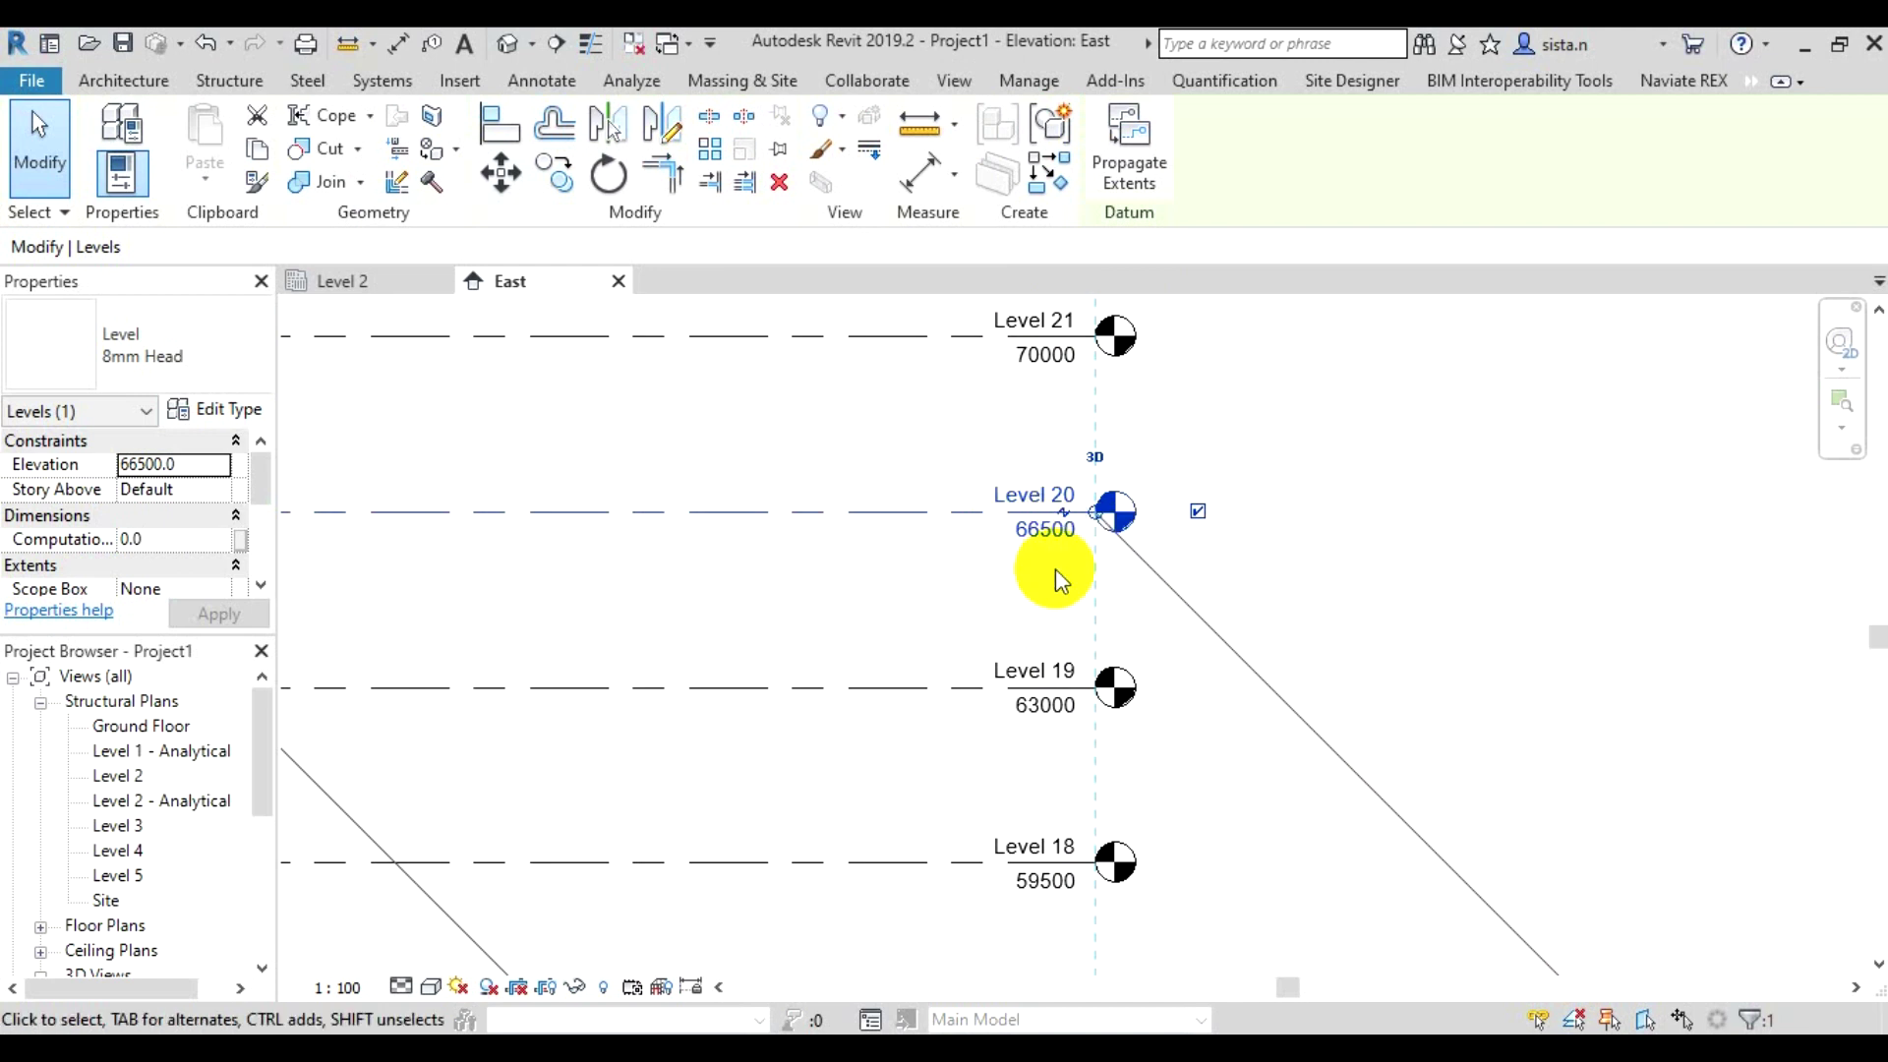
scroll(1058, 531, down, 2)
scroll(1060, 534, down, 1)
middle_drag(949, 518, 1105, 602)
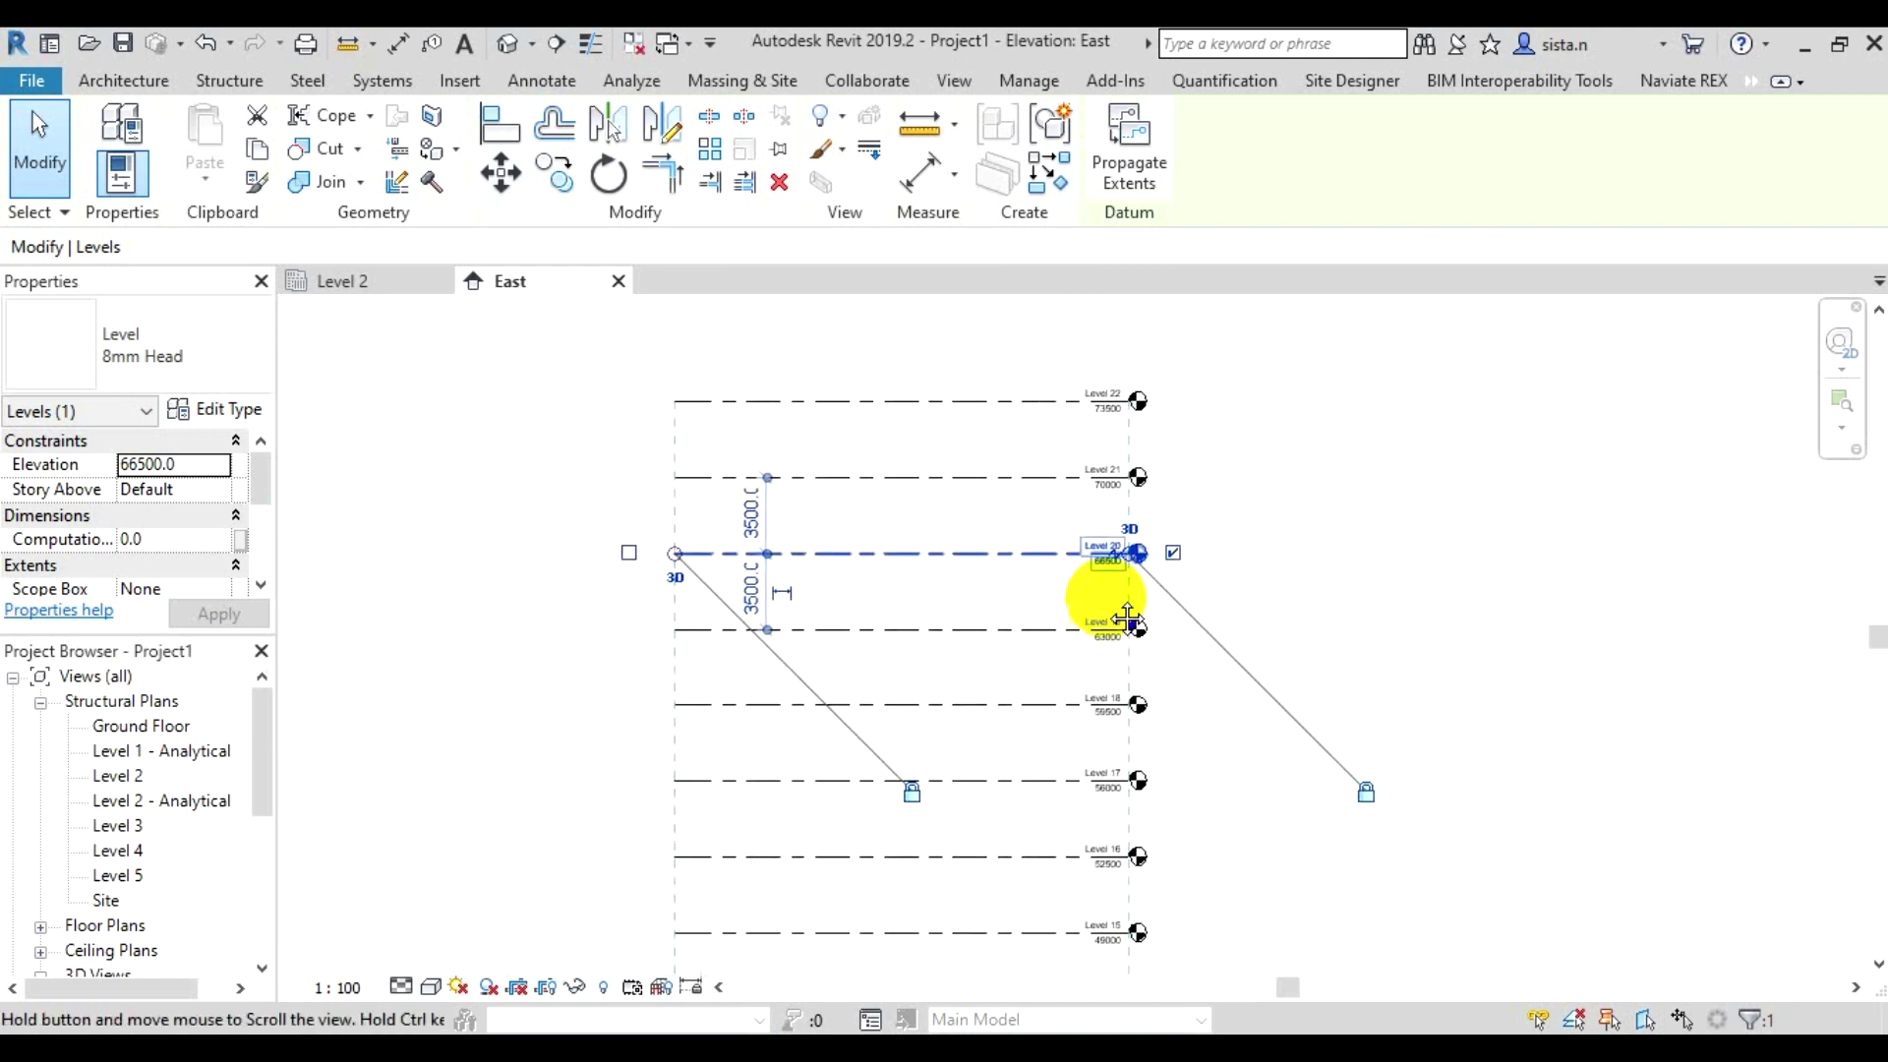
scroll(757, 565, up, 2)
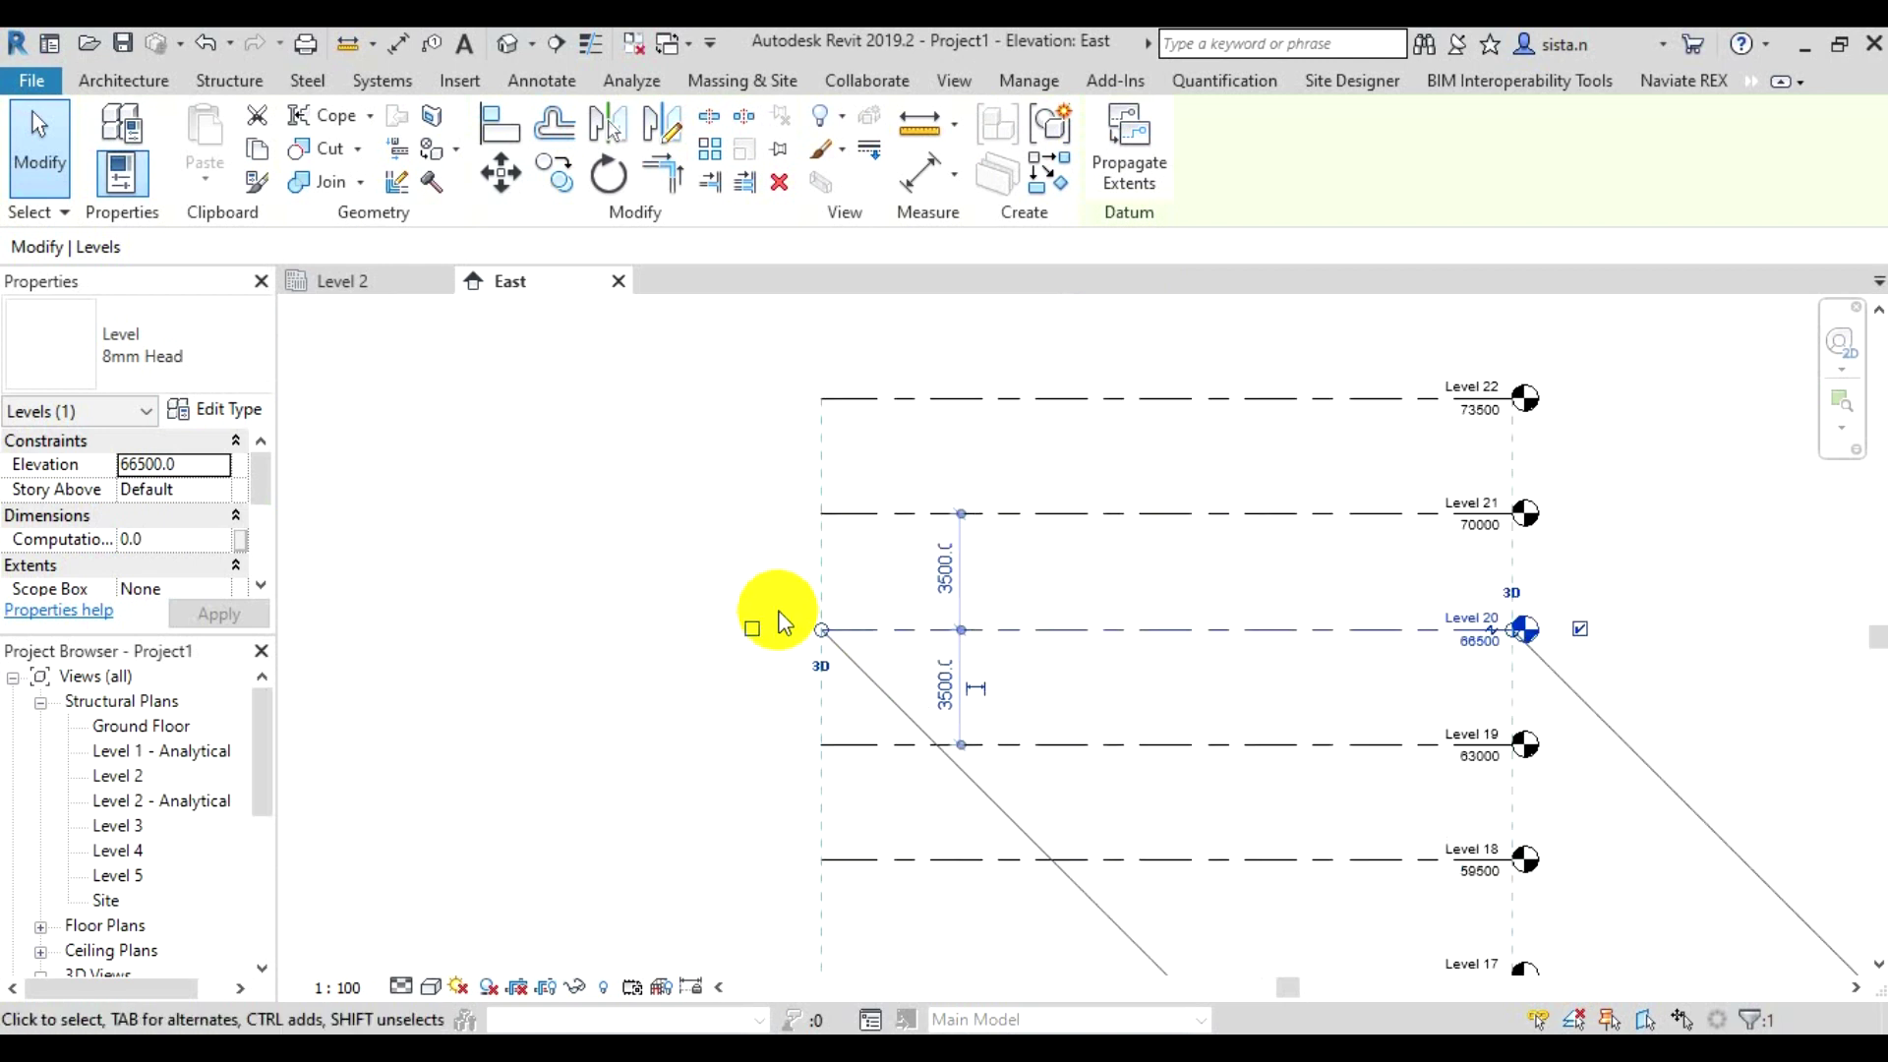
scroll(784, 623, down, 1)
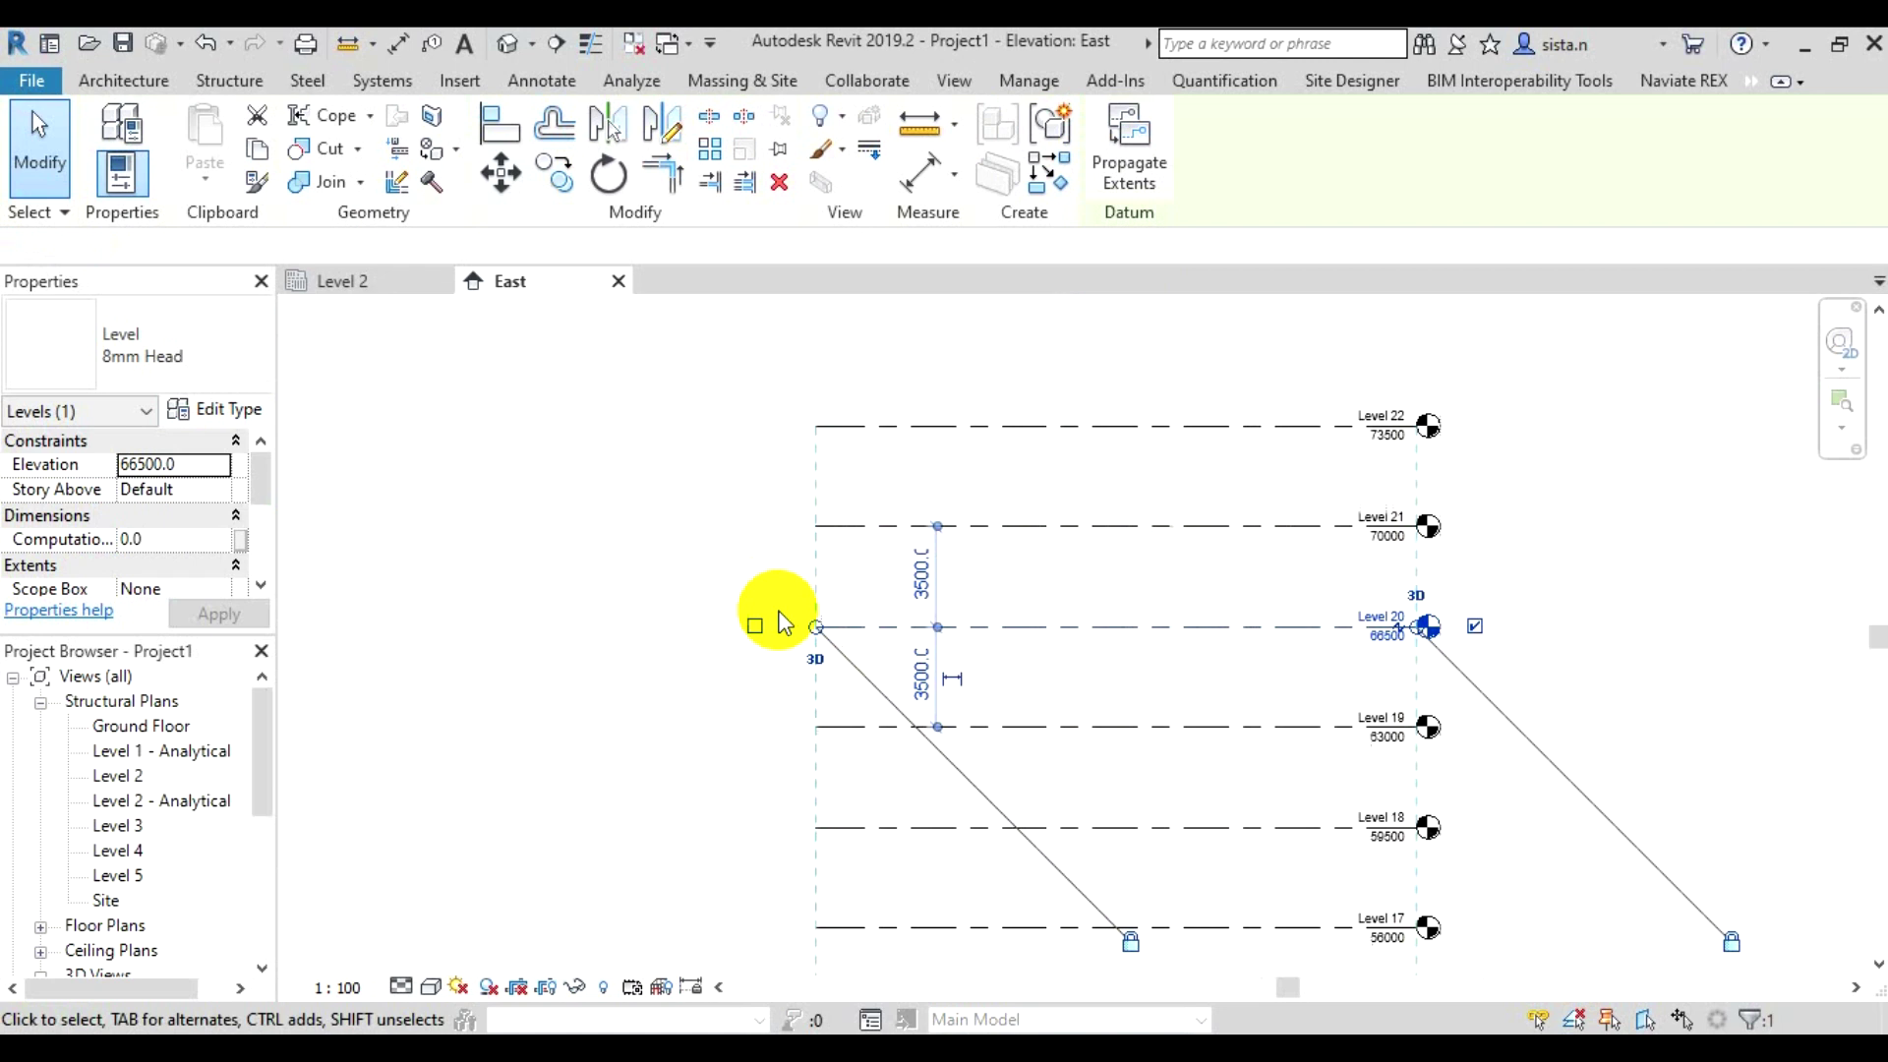
key(Escape)
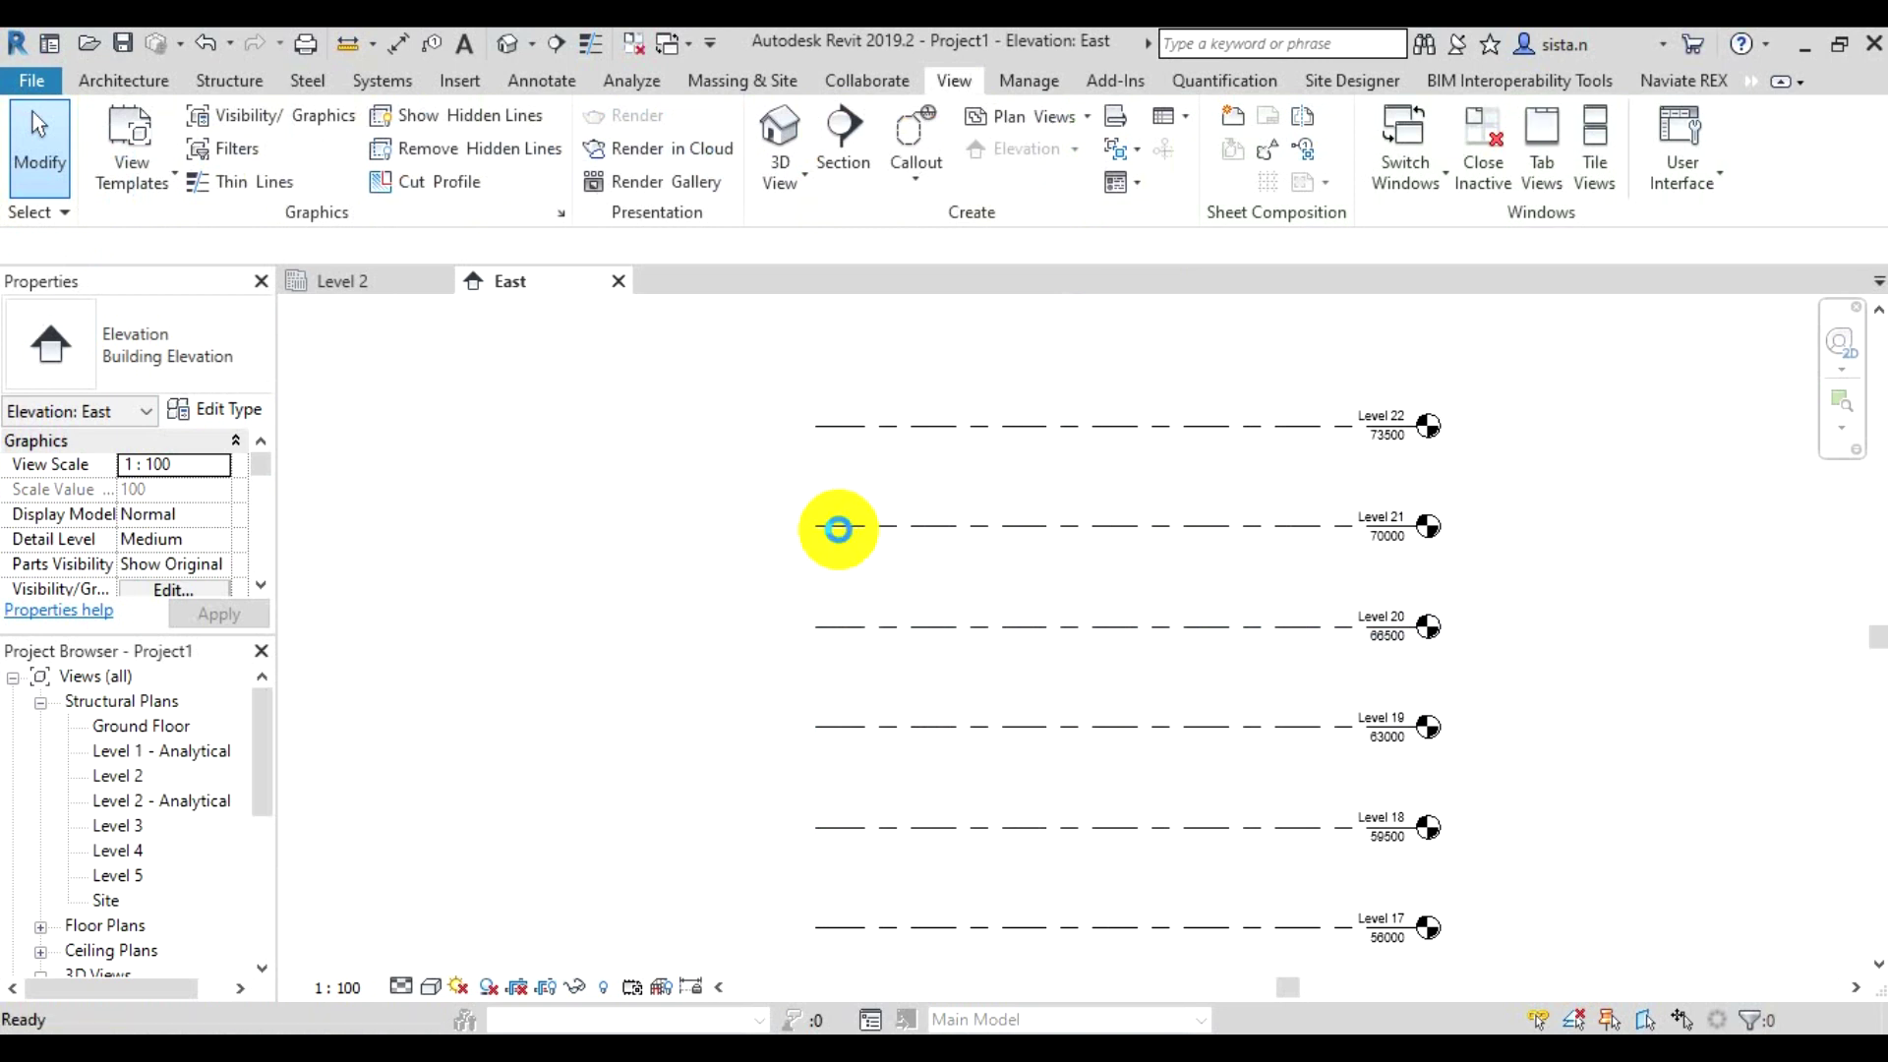
scroll(837, 529, down, 2)
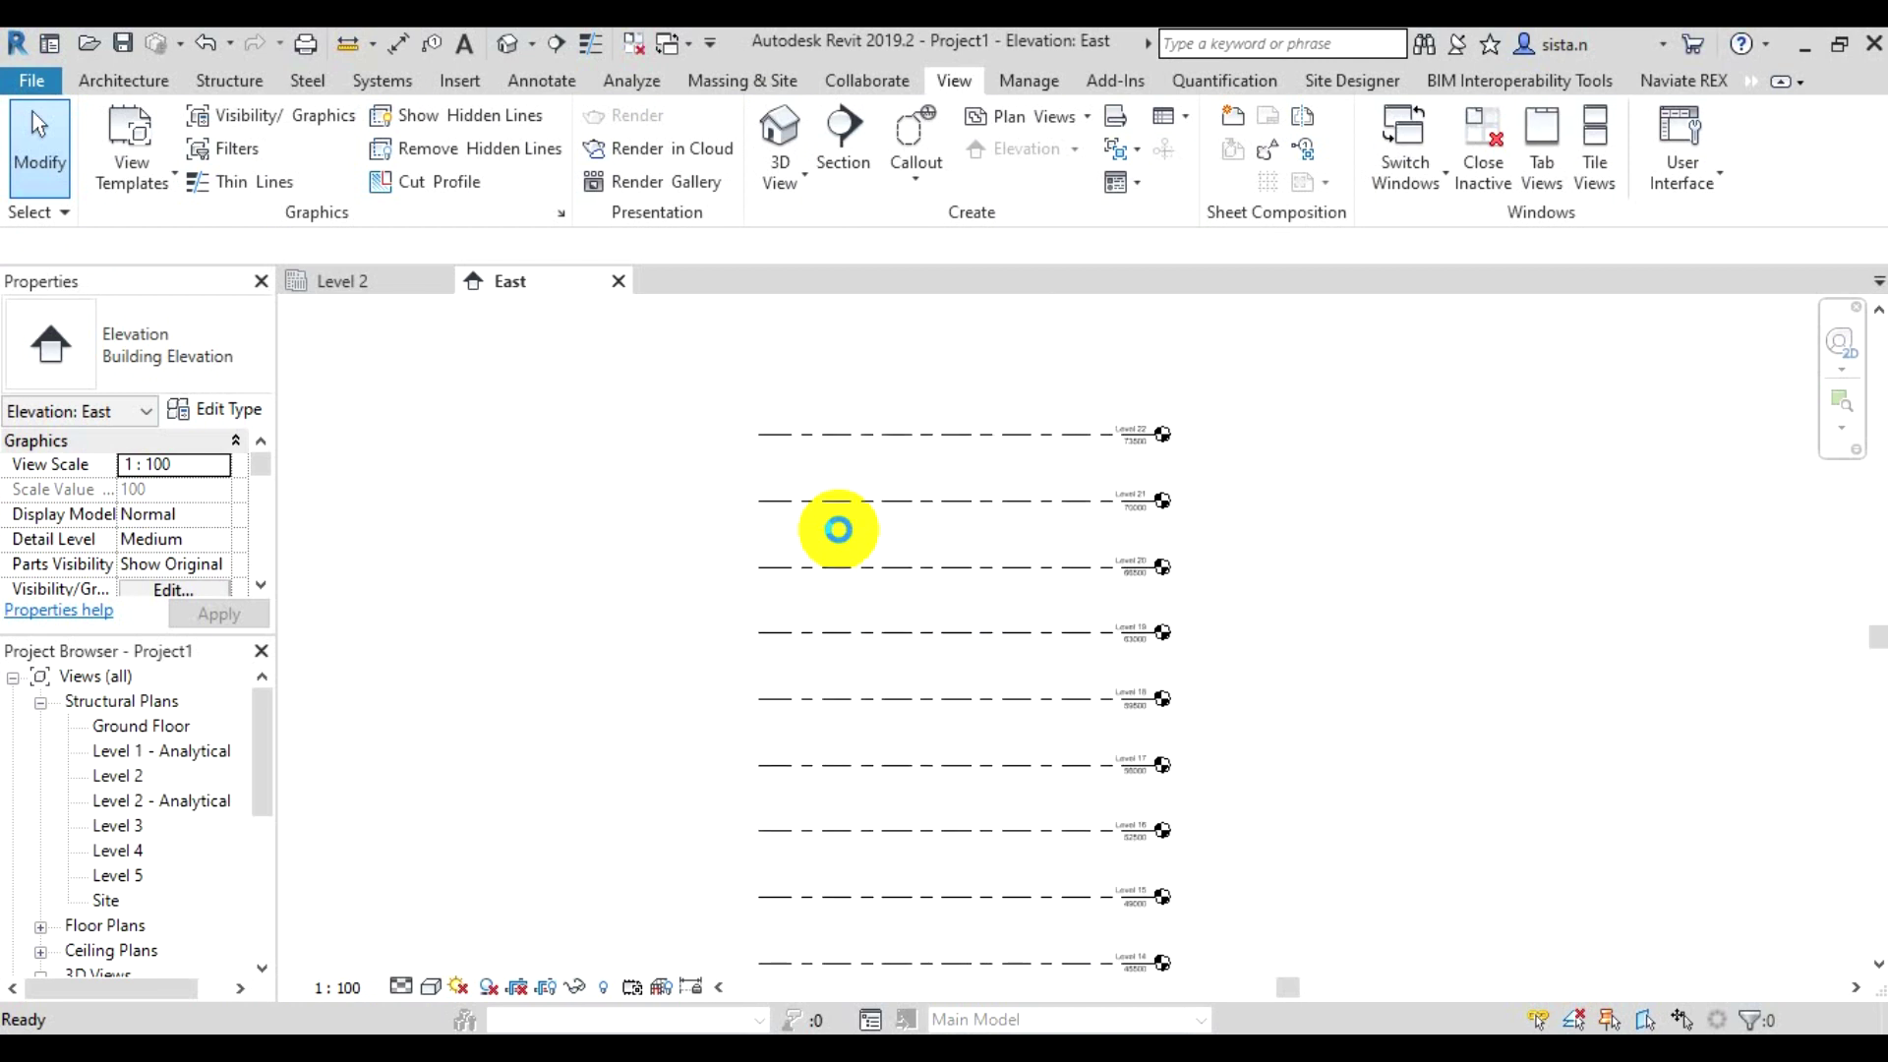
scroll(838, 529, down, 2)
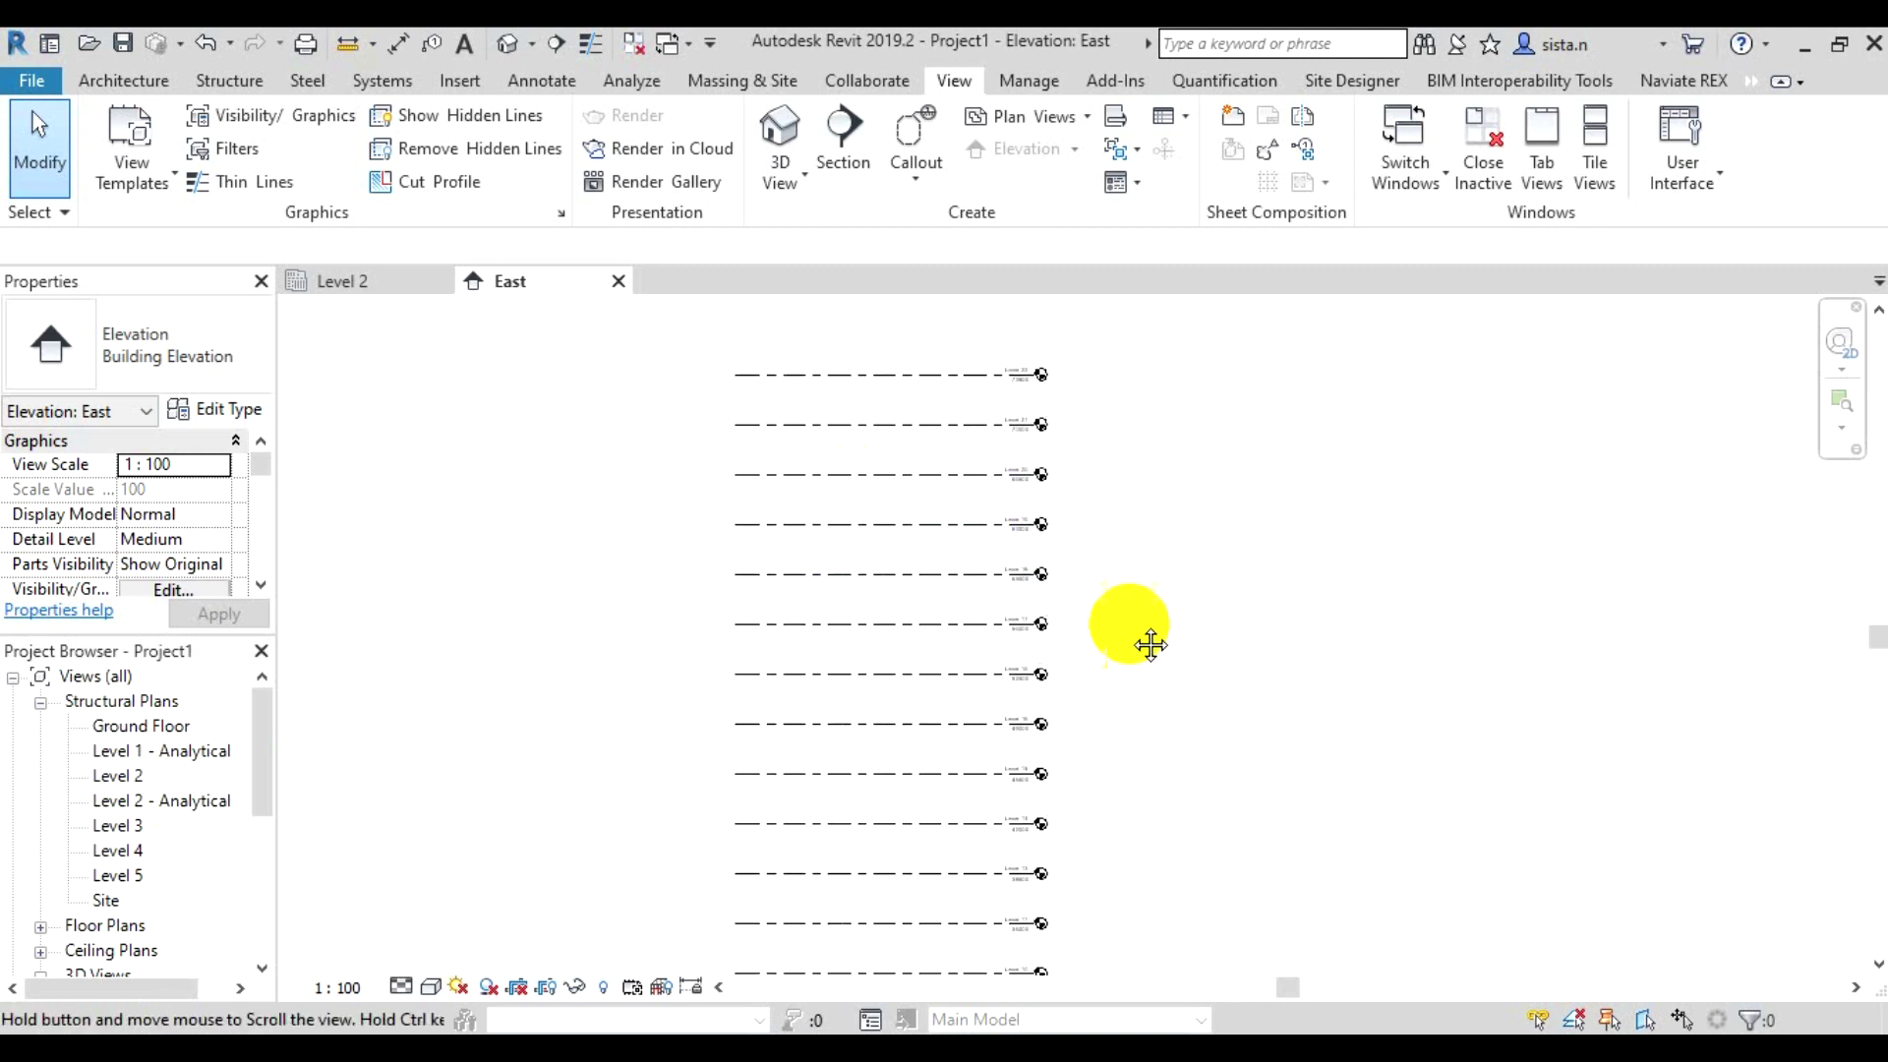
middle_drag(1147, 640, 1104, 527)
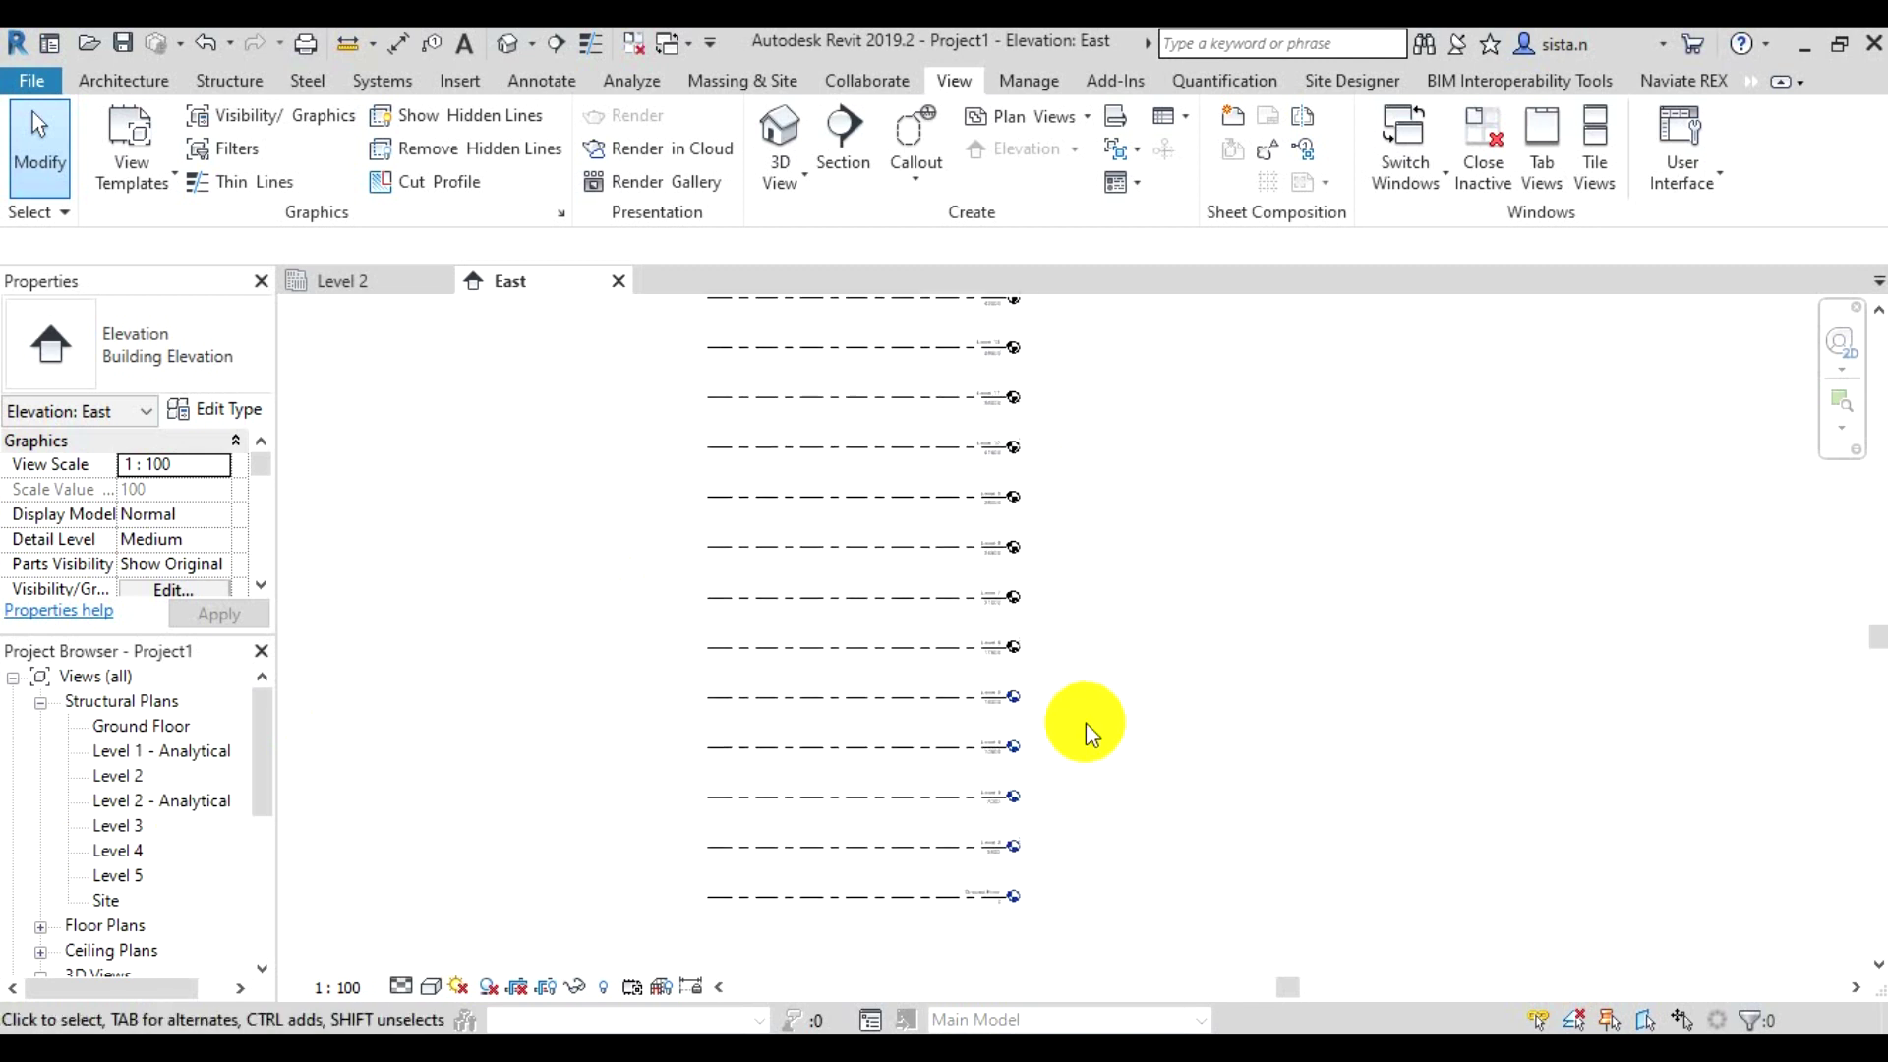
scroll(1062, 689, up, 2)
scroll(973, 640, up, 2)
scroll(885, 599, down, 2)
middle_drag(863, 572, 998, 623)
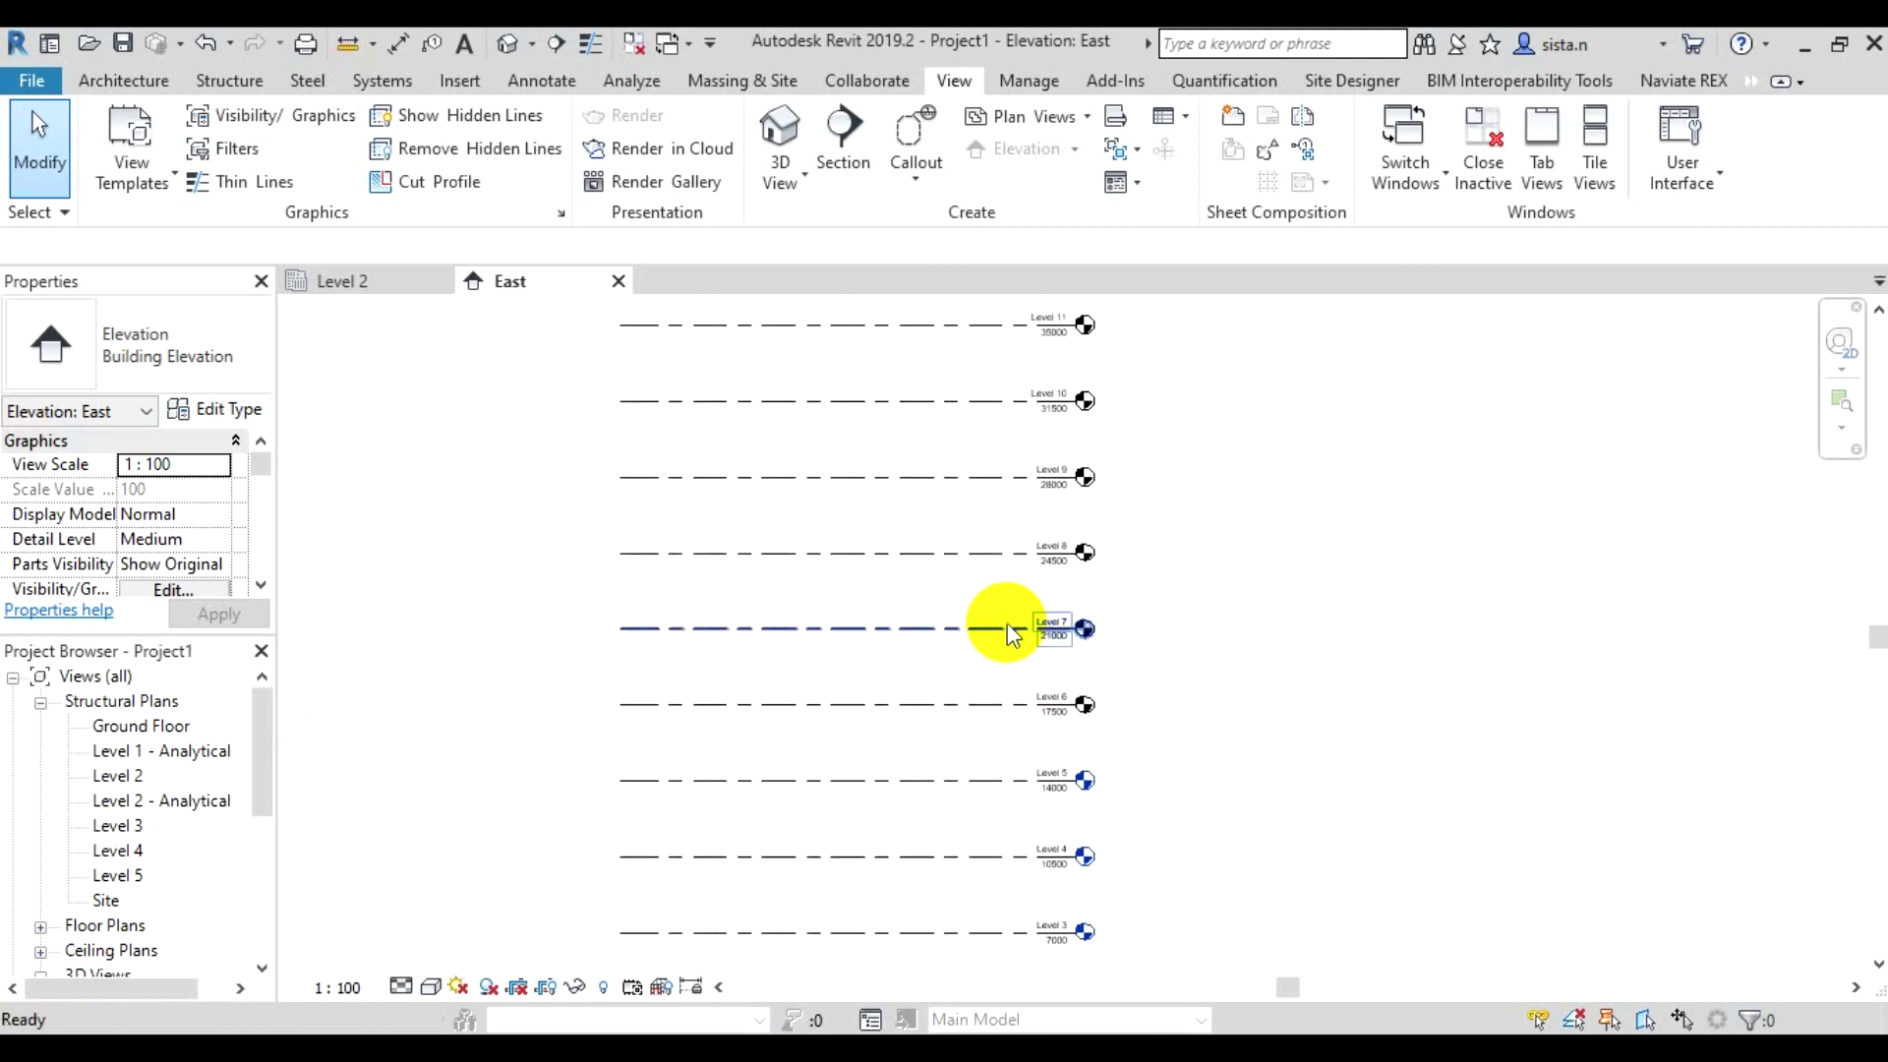
scroll(998, 623, up, 2)
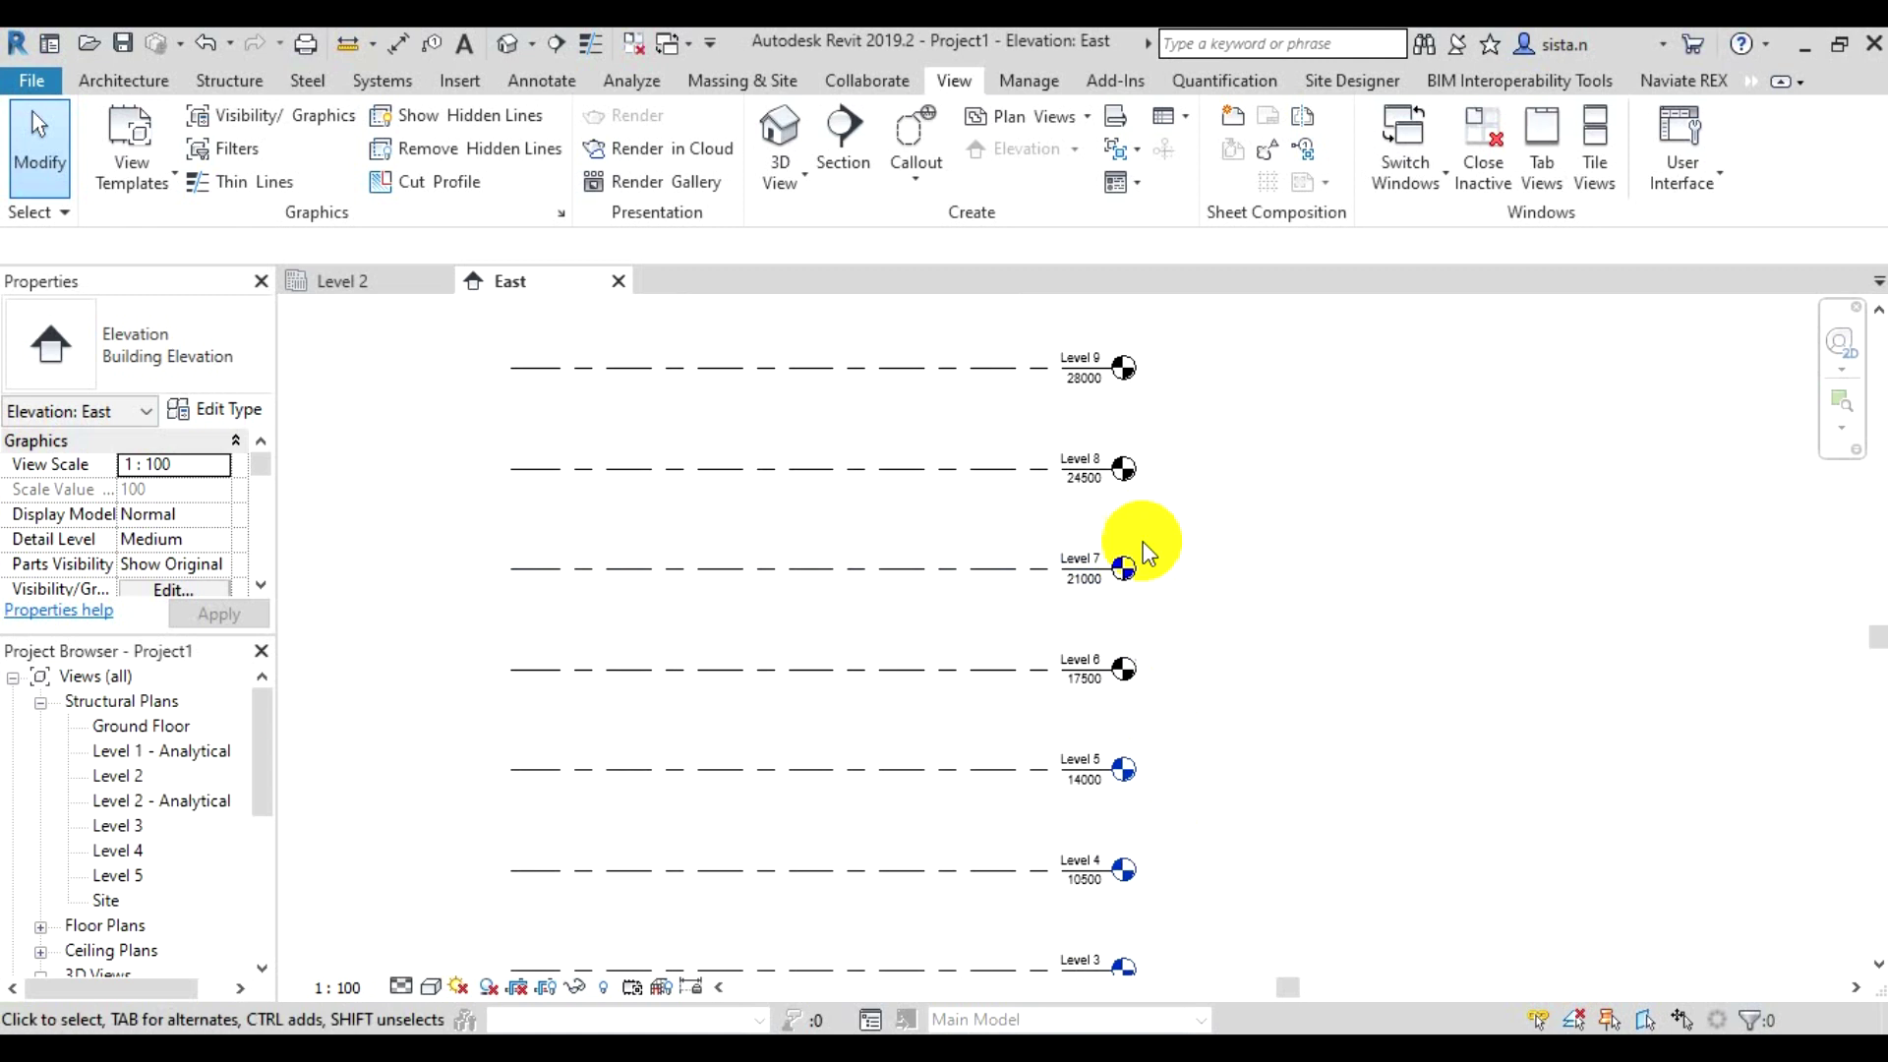
scroll(1165, 762, up, 1)
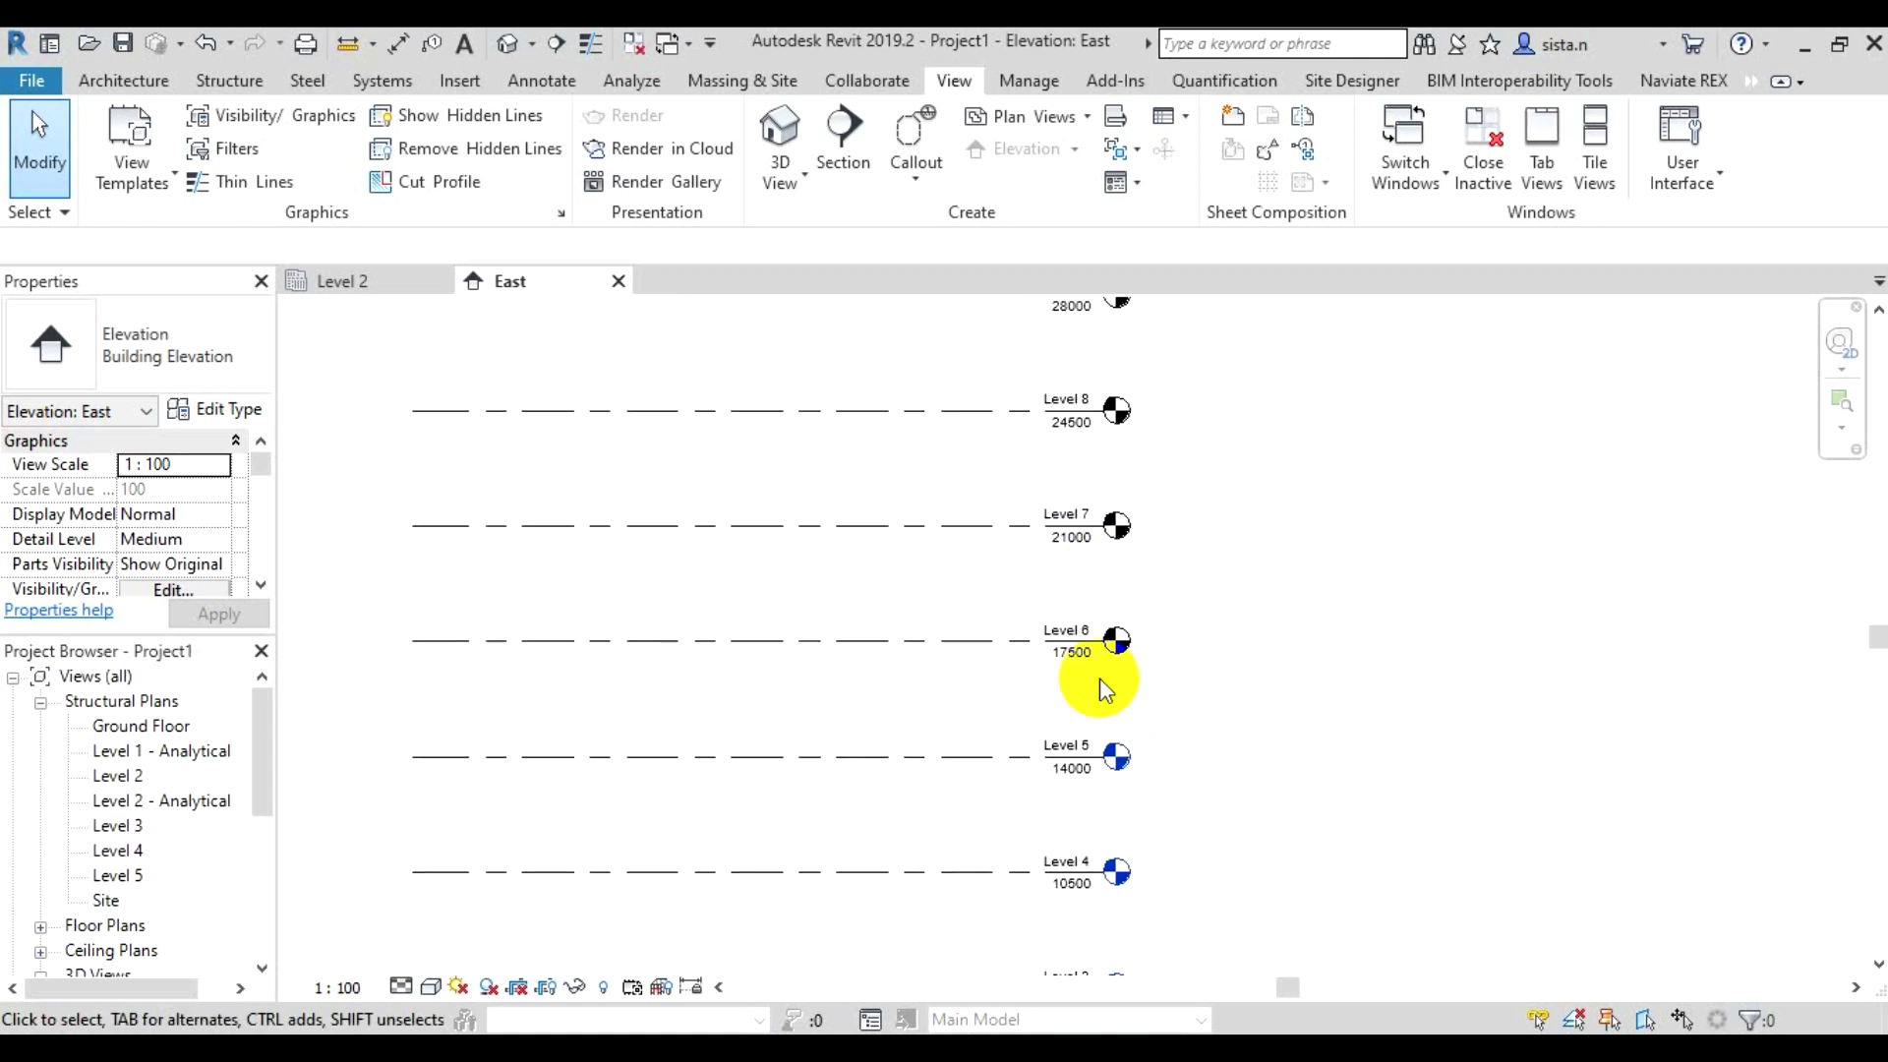
scroll(1099, 676, up, 1)
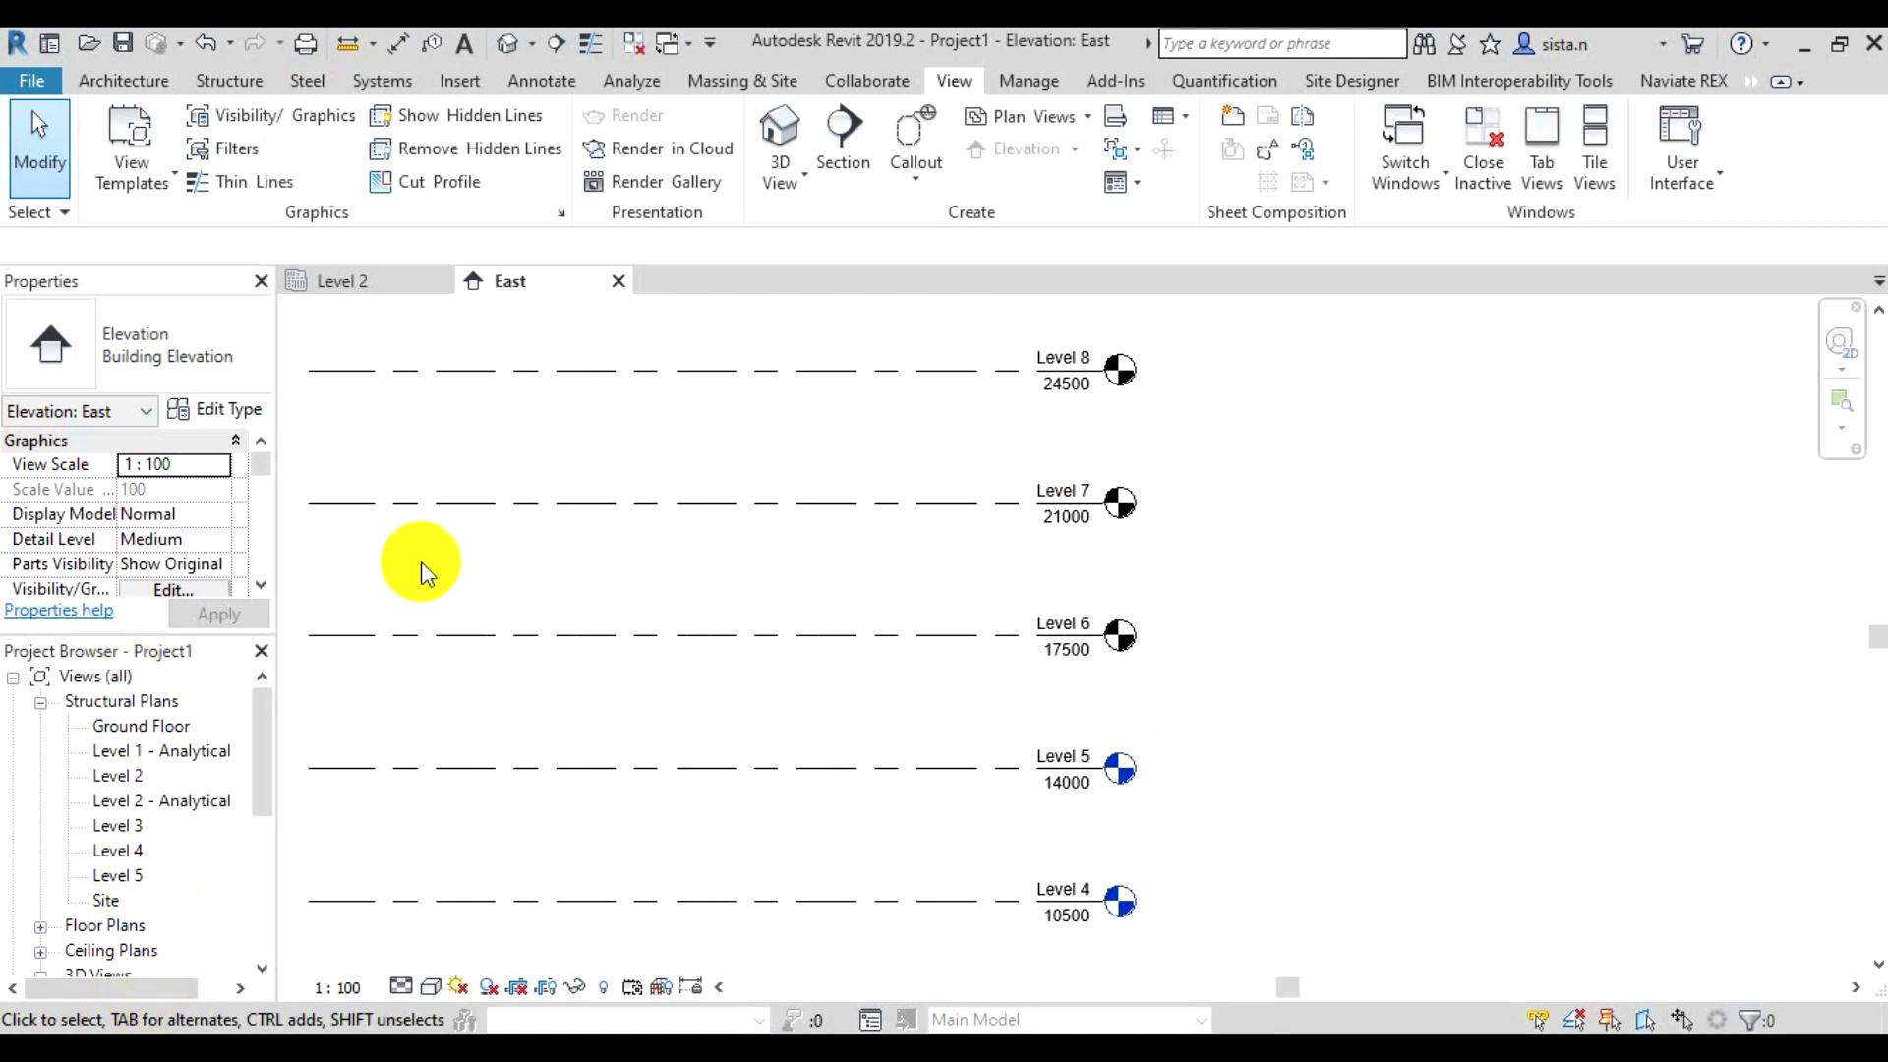
scroll(687, 561, down, 1)
scroll(686, 561, down, 1)
scroll(686, 561, down, 1)
scroll(644, 492, down, 1)
middle_drag(644, 492, 807, 777)
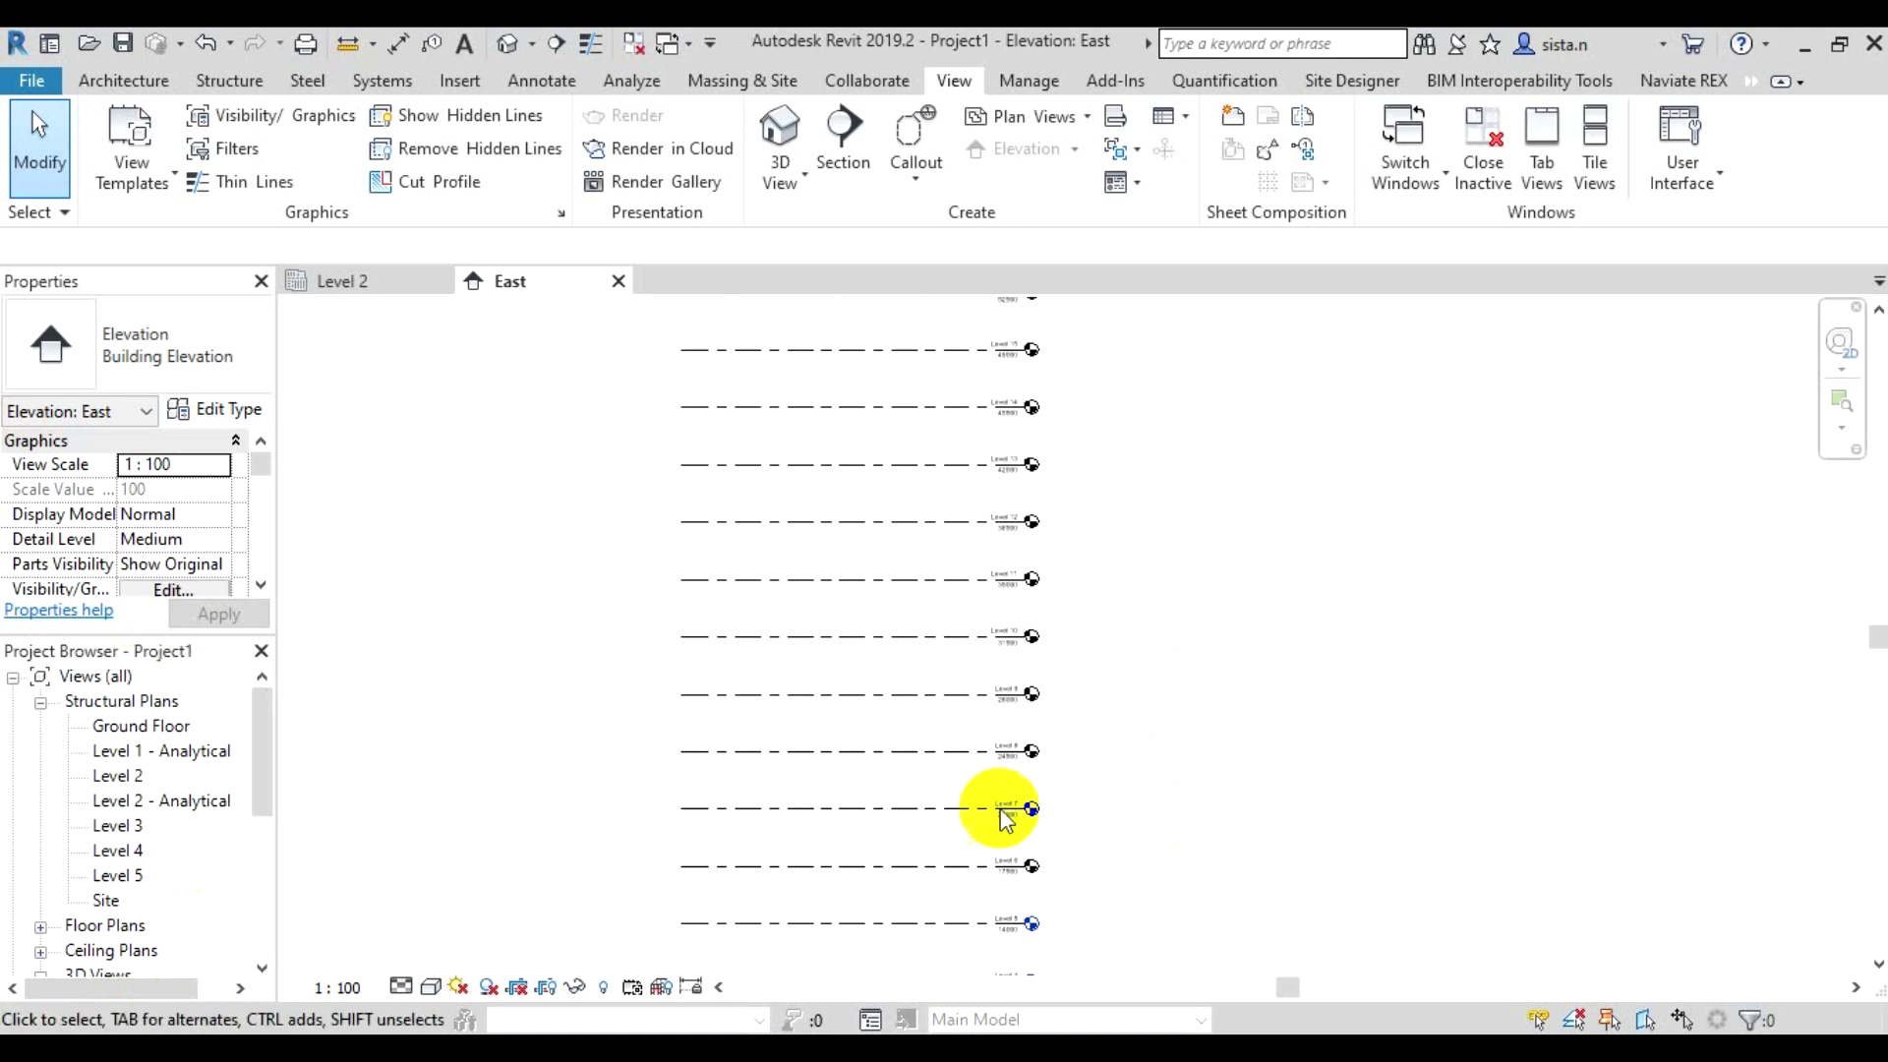
scroll(1000, 846, up, 1)
scroll(1001, 846, up, 1)
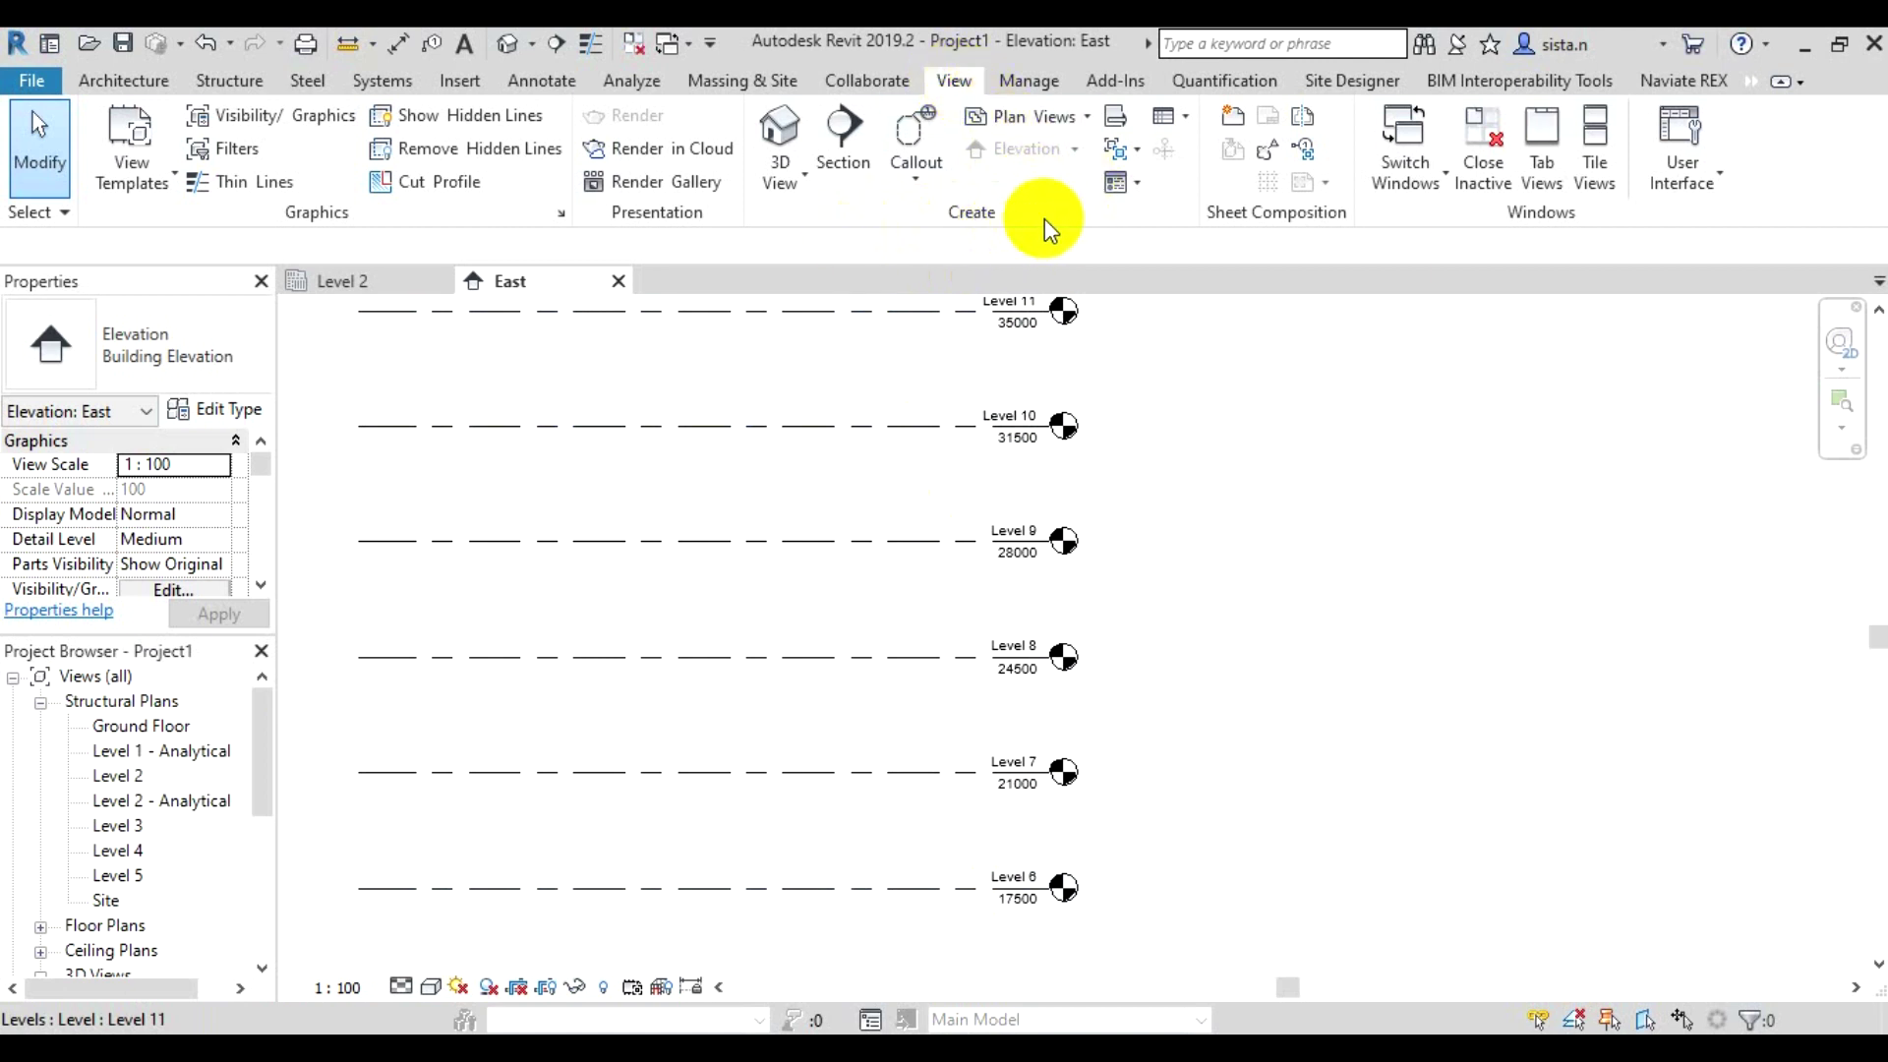
Create Structural Plan views for Levels 6 to 22, skipping the save reminder
click(1083, 125)
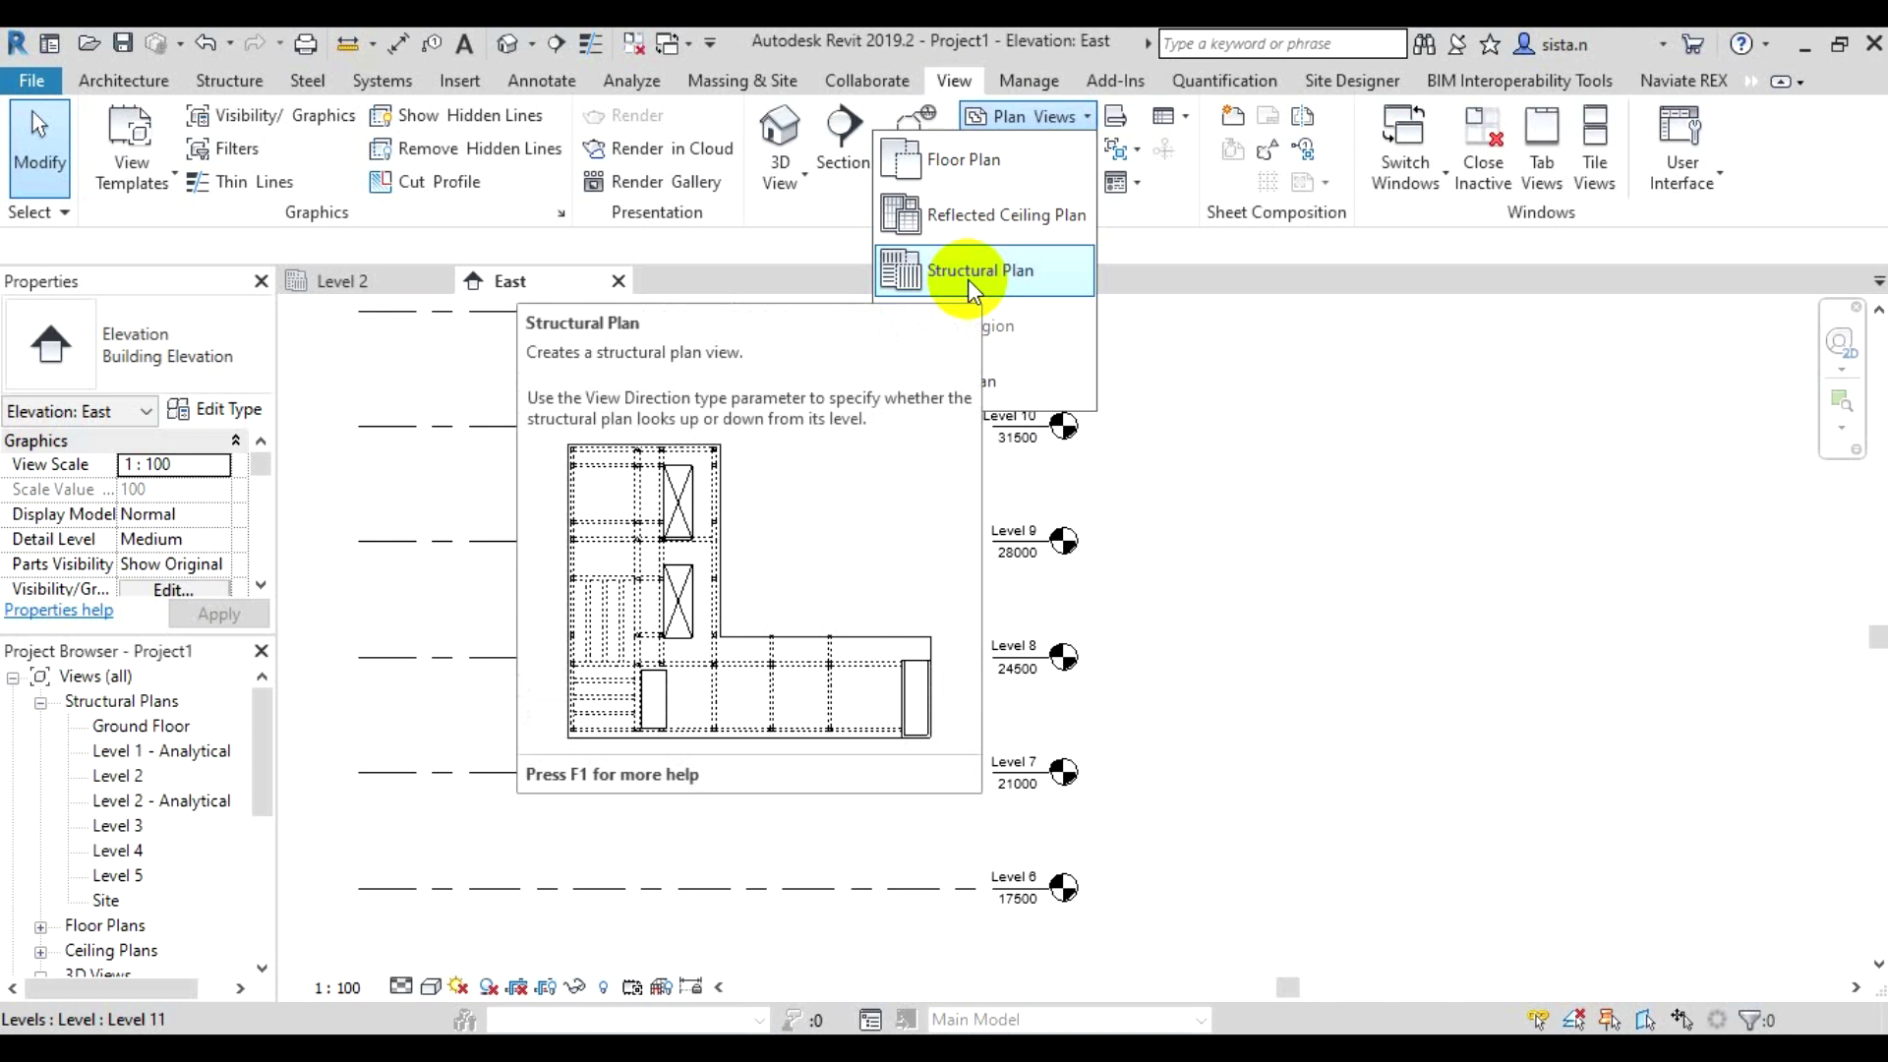
click(1037, 279)
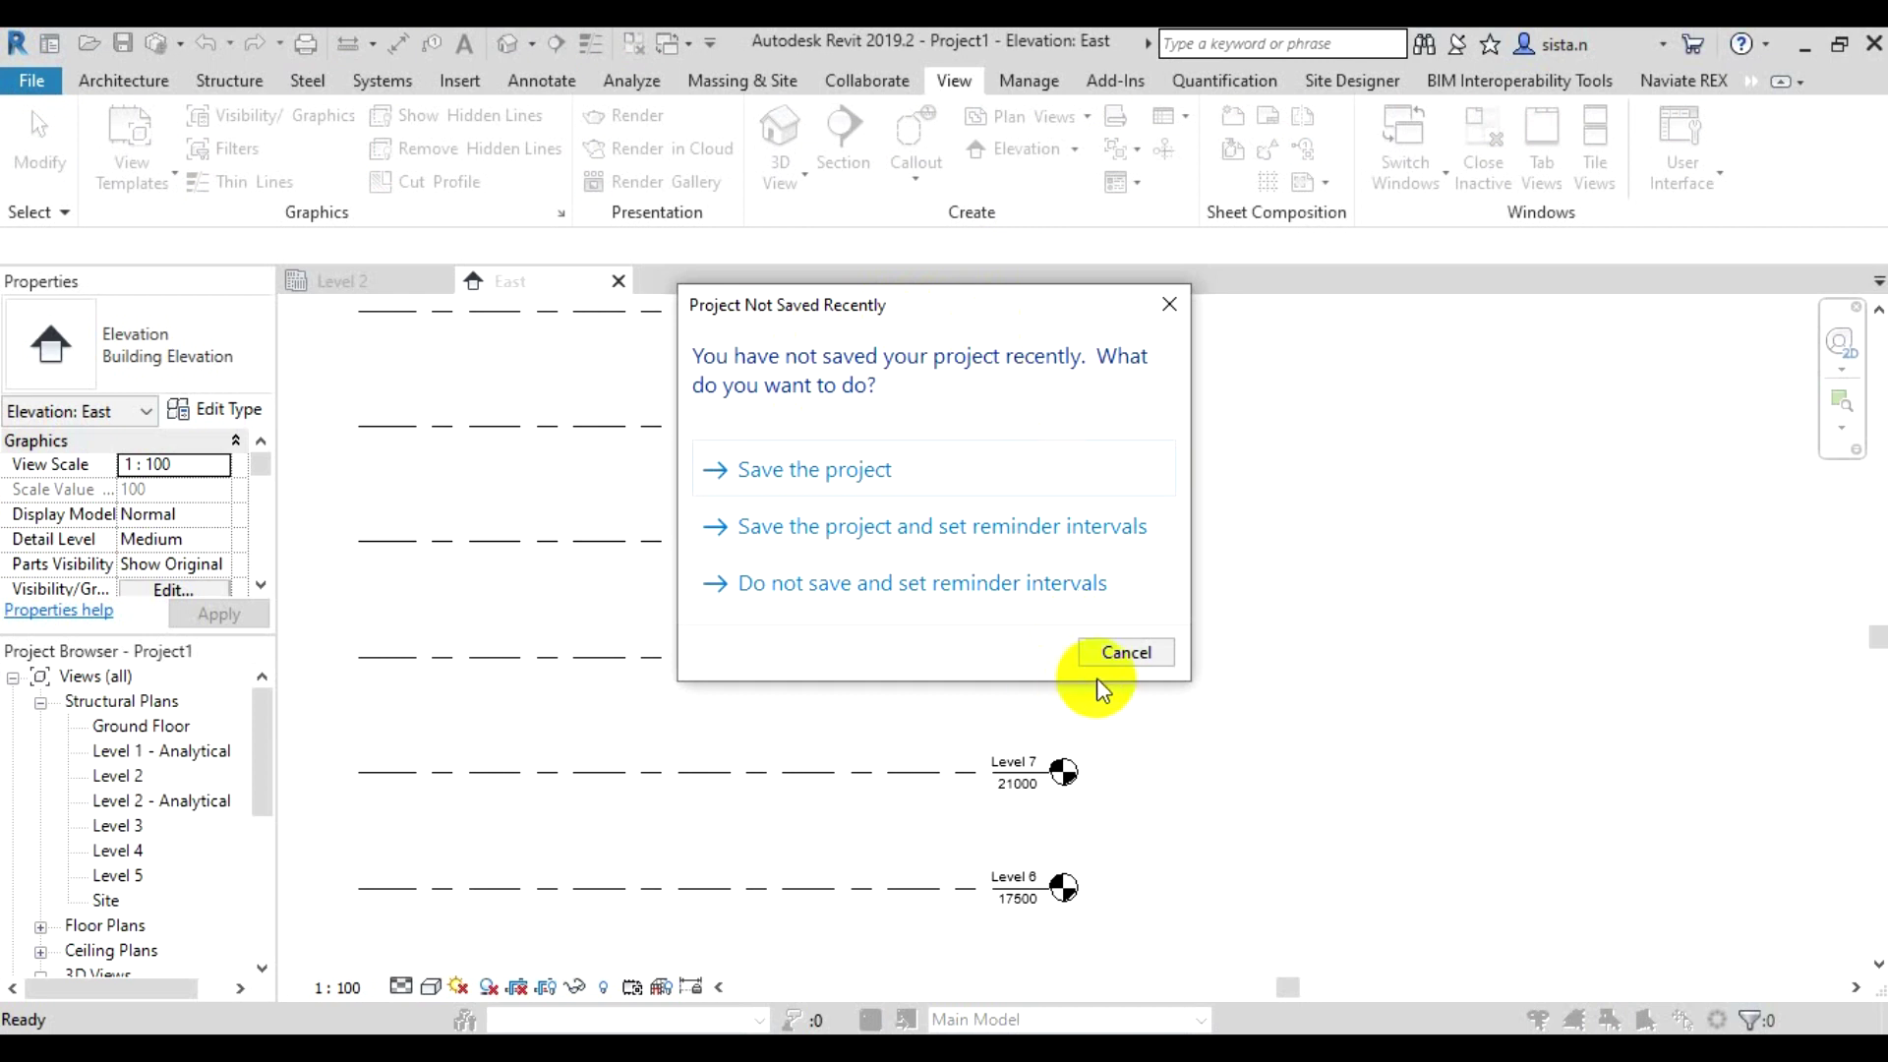
click(1127, 653)
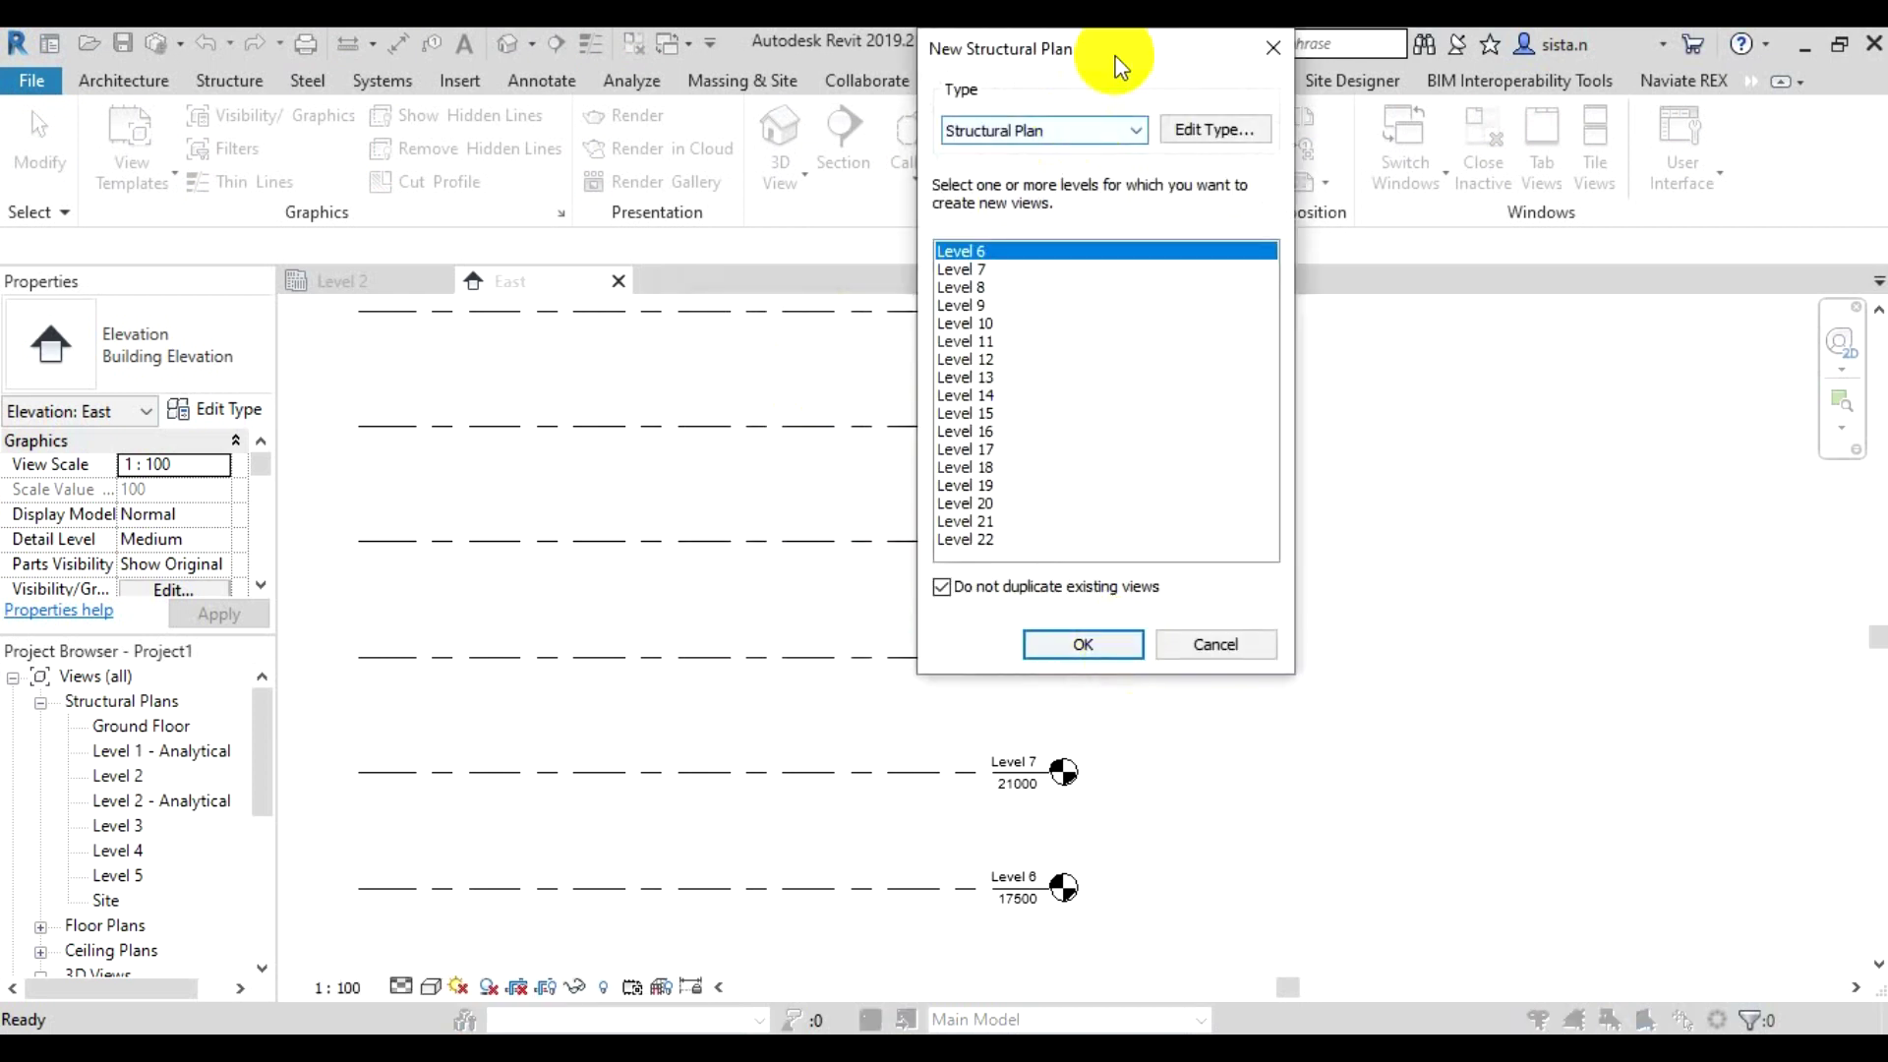
mouse_move(1124, 44)
mouse_down()
mouse_move(918, 169)
mouse_move(947, 251)
mouse_up()
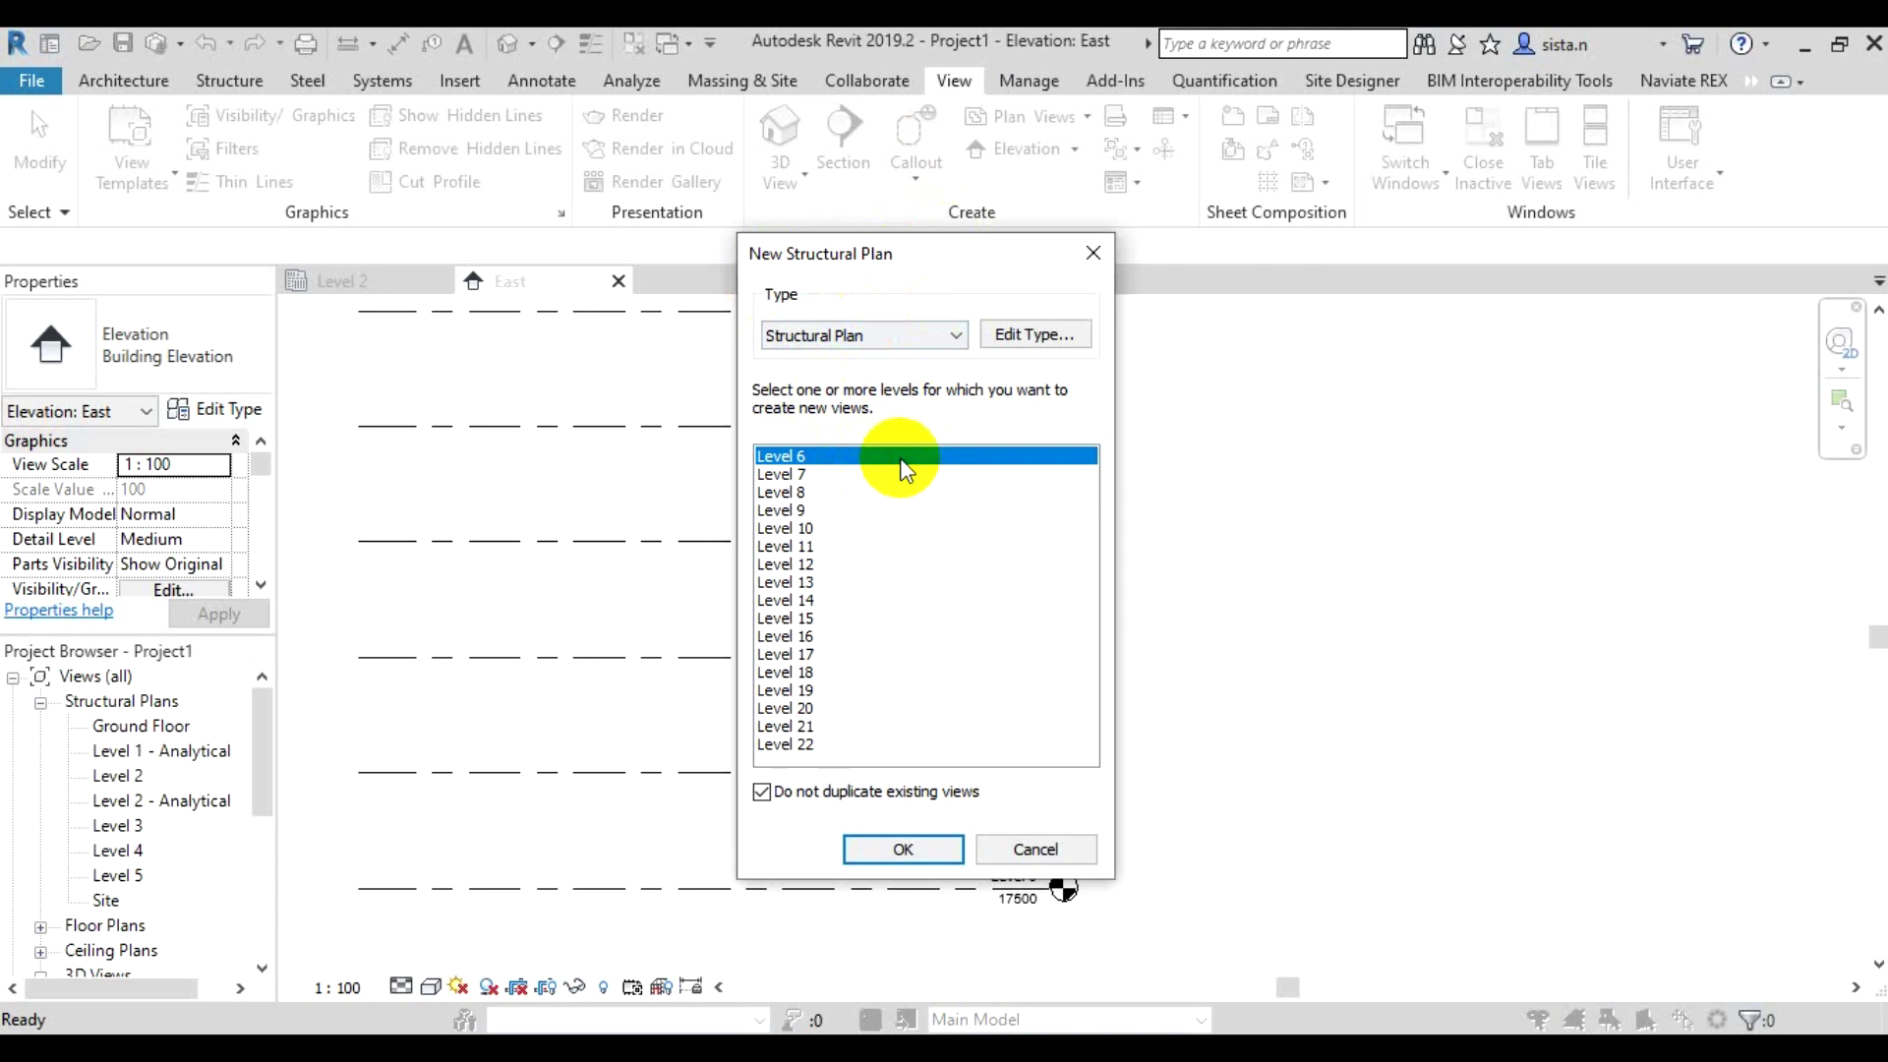
drag(905, 470, 905, 821)
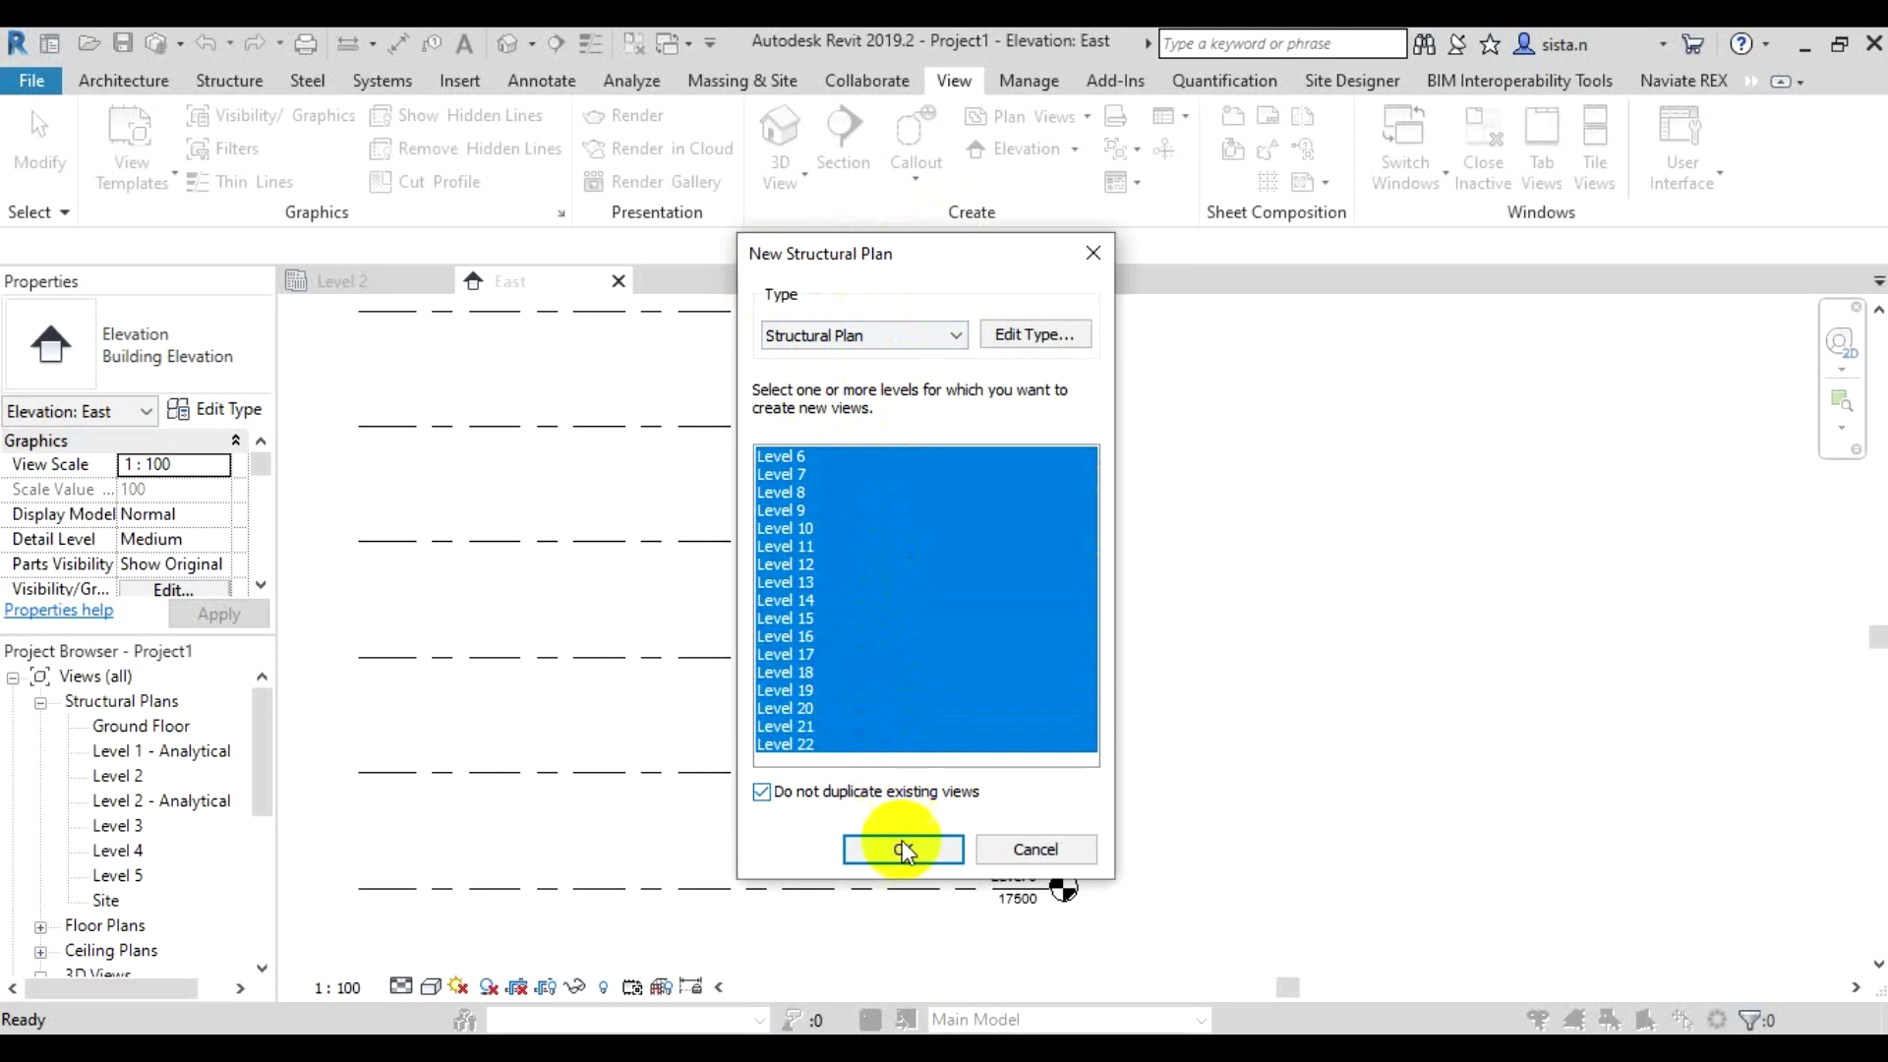
click(920, 847)
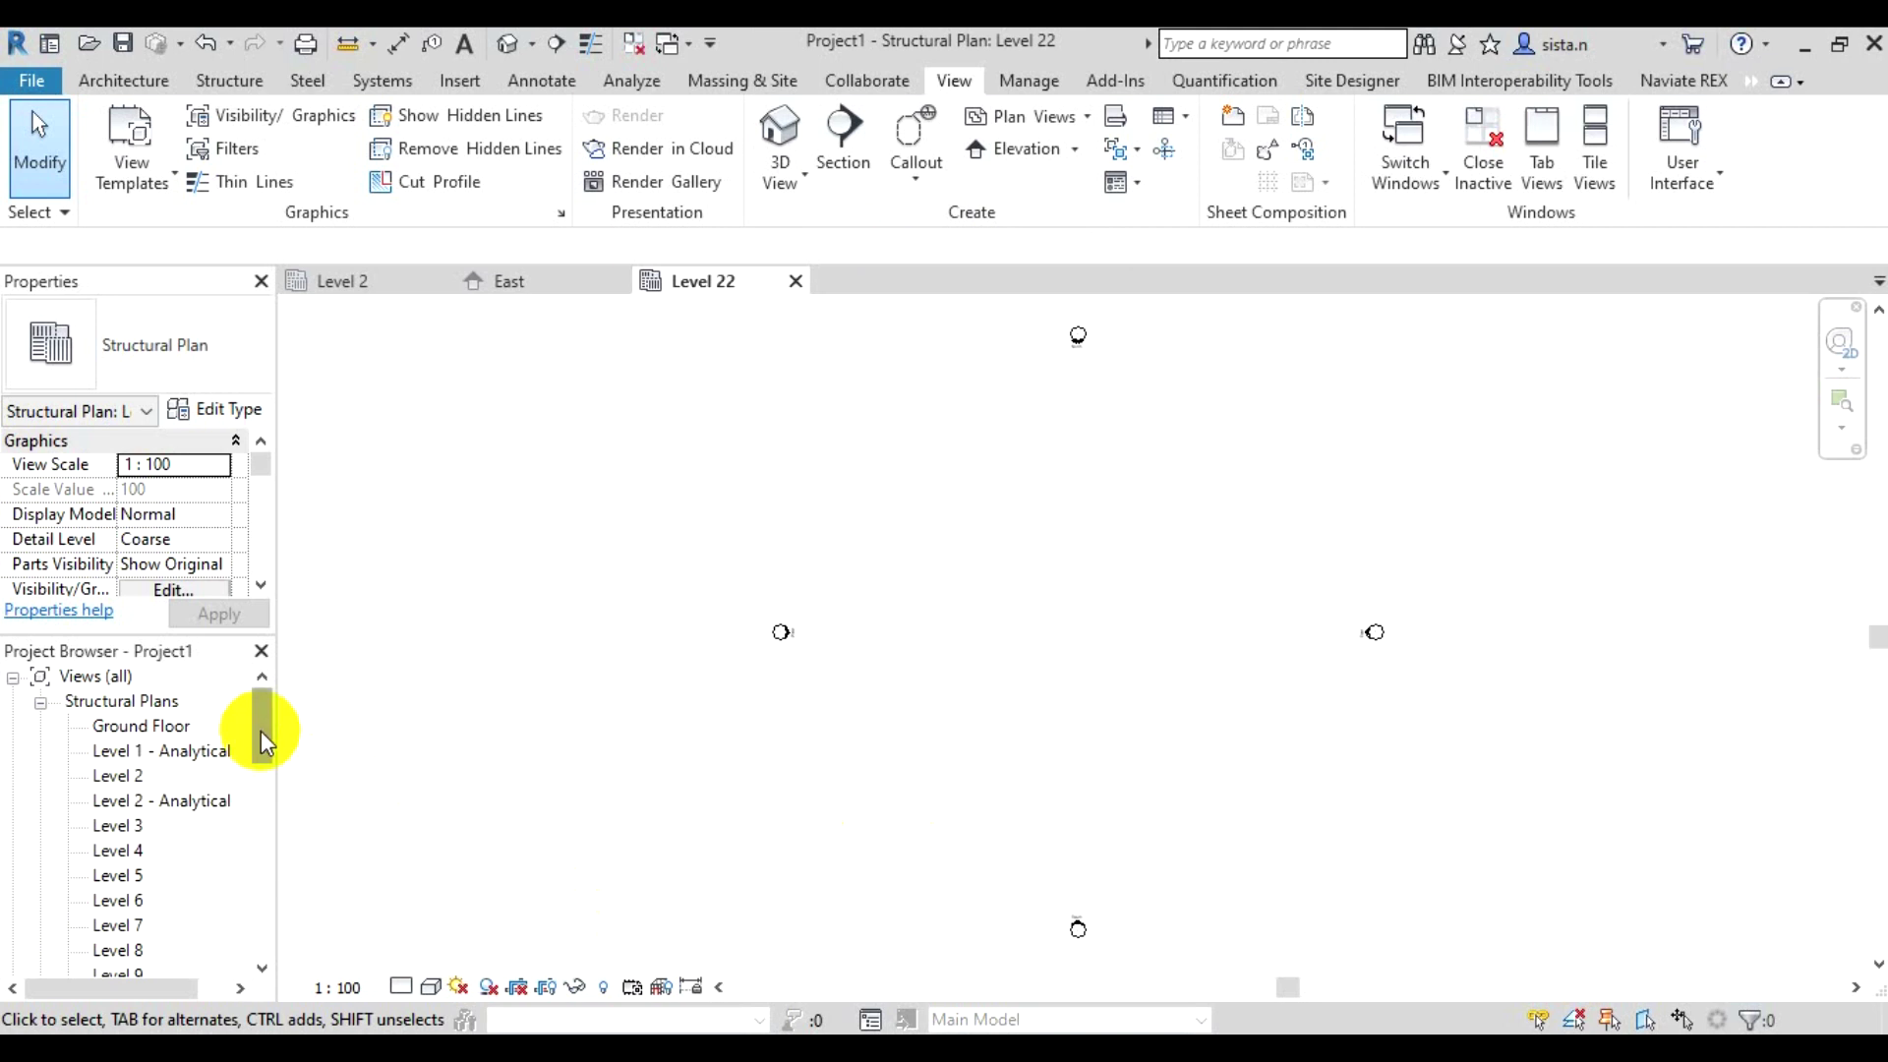
drag(262, 729, 266, 862)
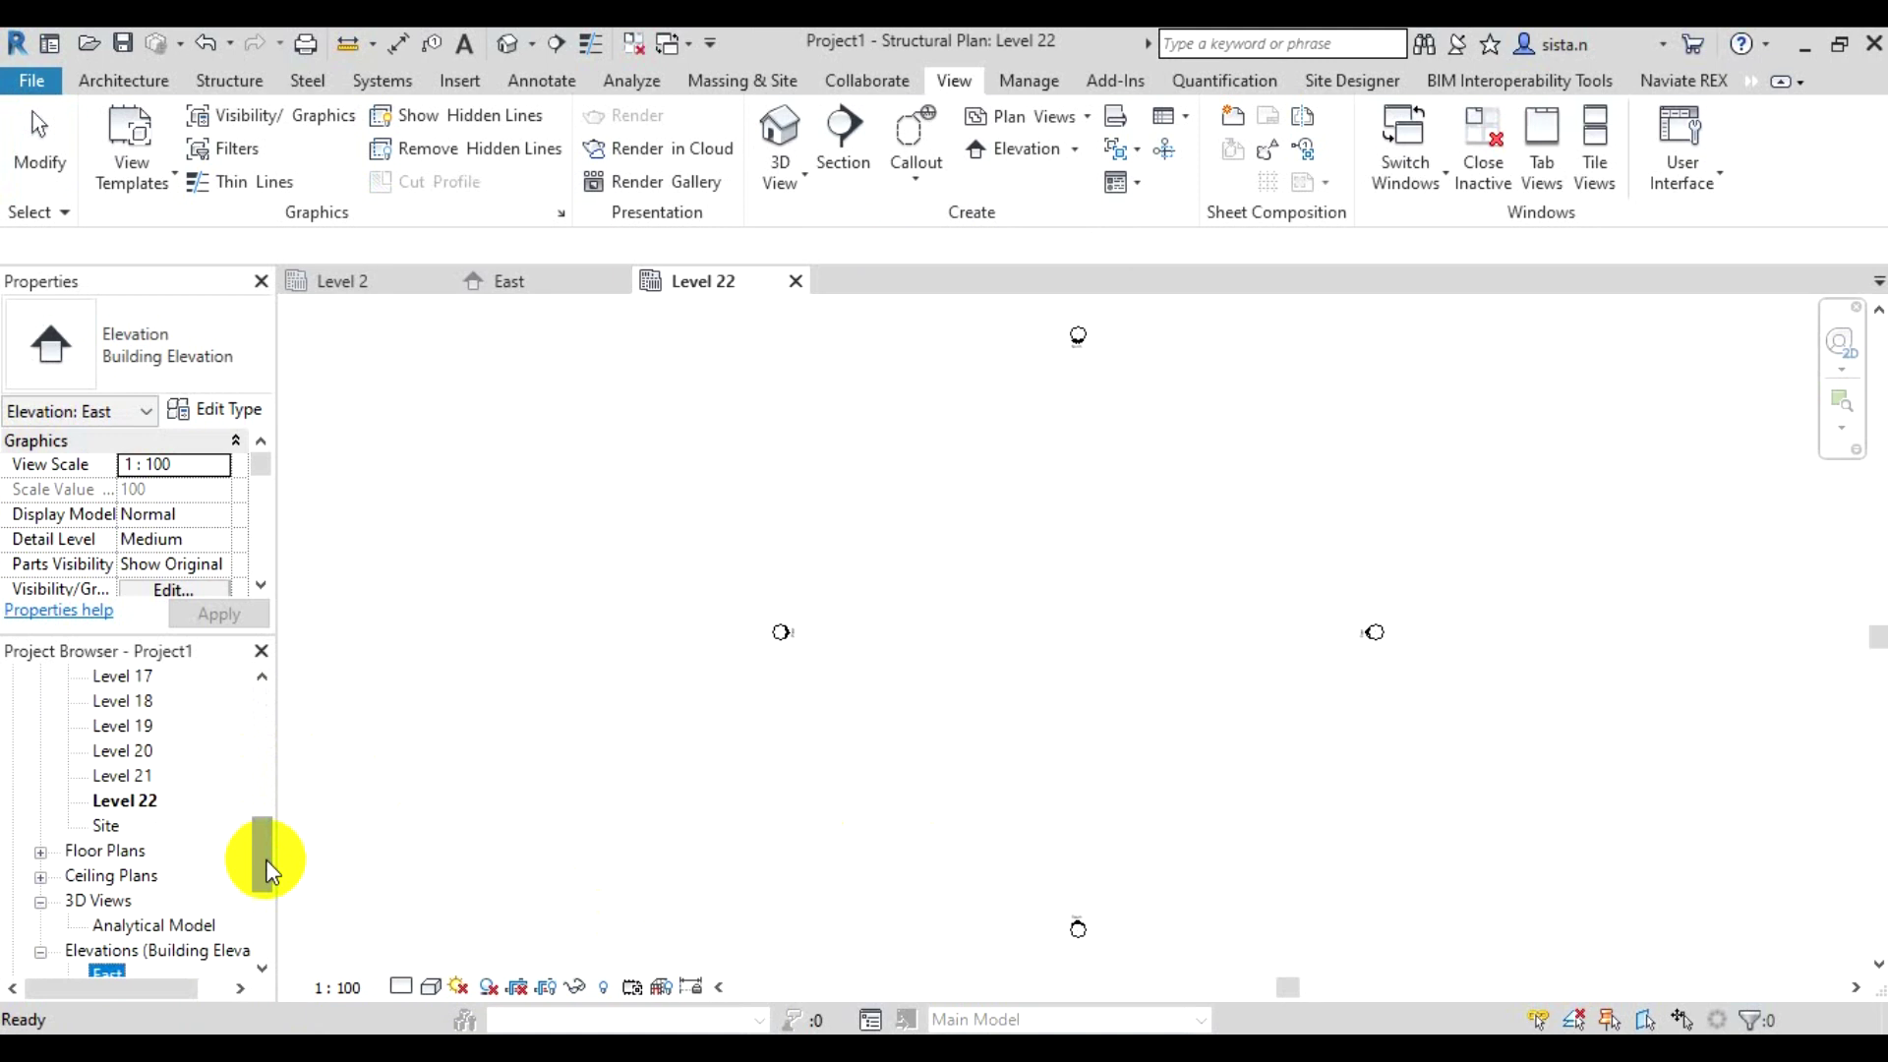
mouse_move(271, 871)
mouse_down()
mouse_move(271, 715)
mouse_move(271, 865)
mouse_move(276, 736)
mouse_up()
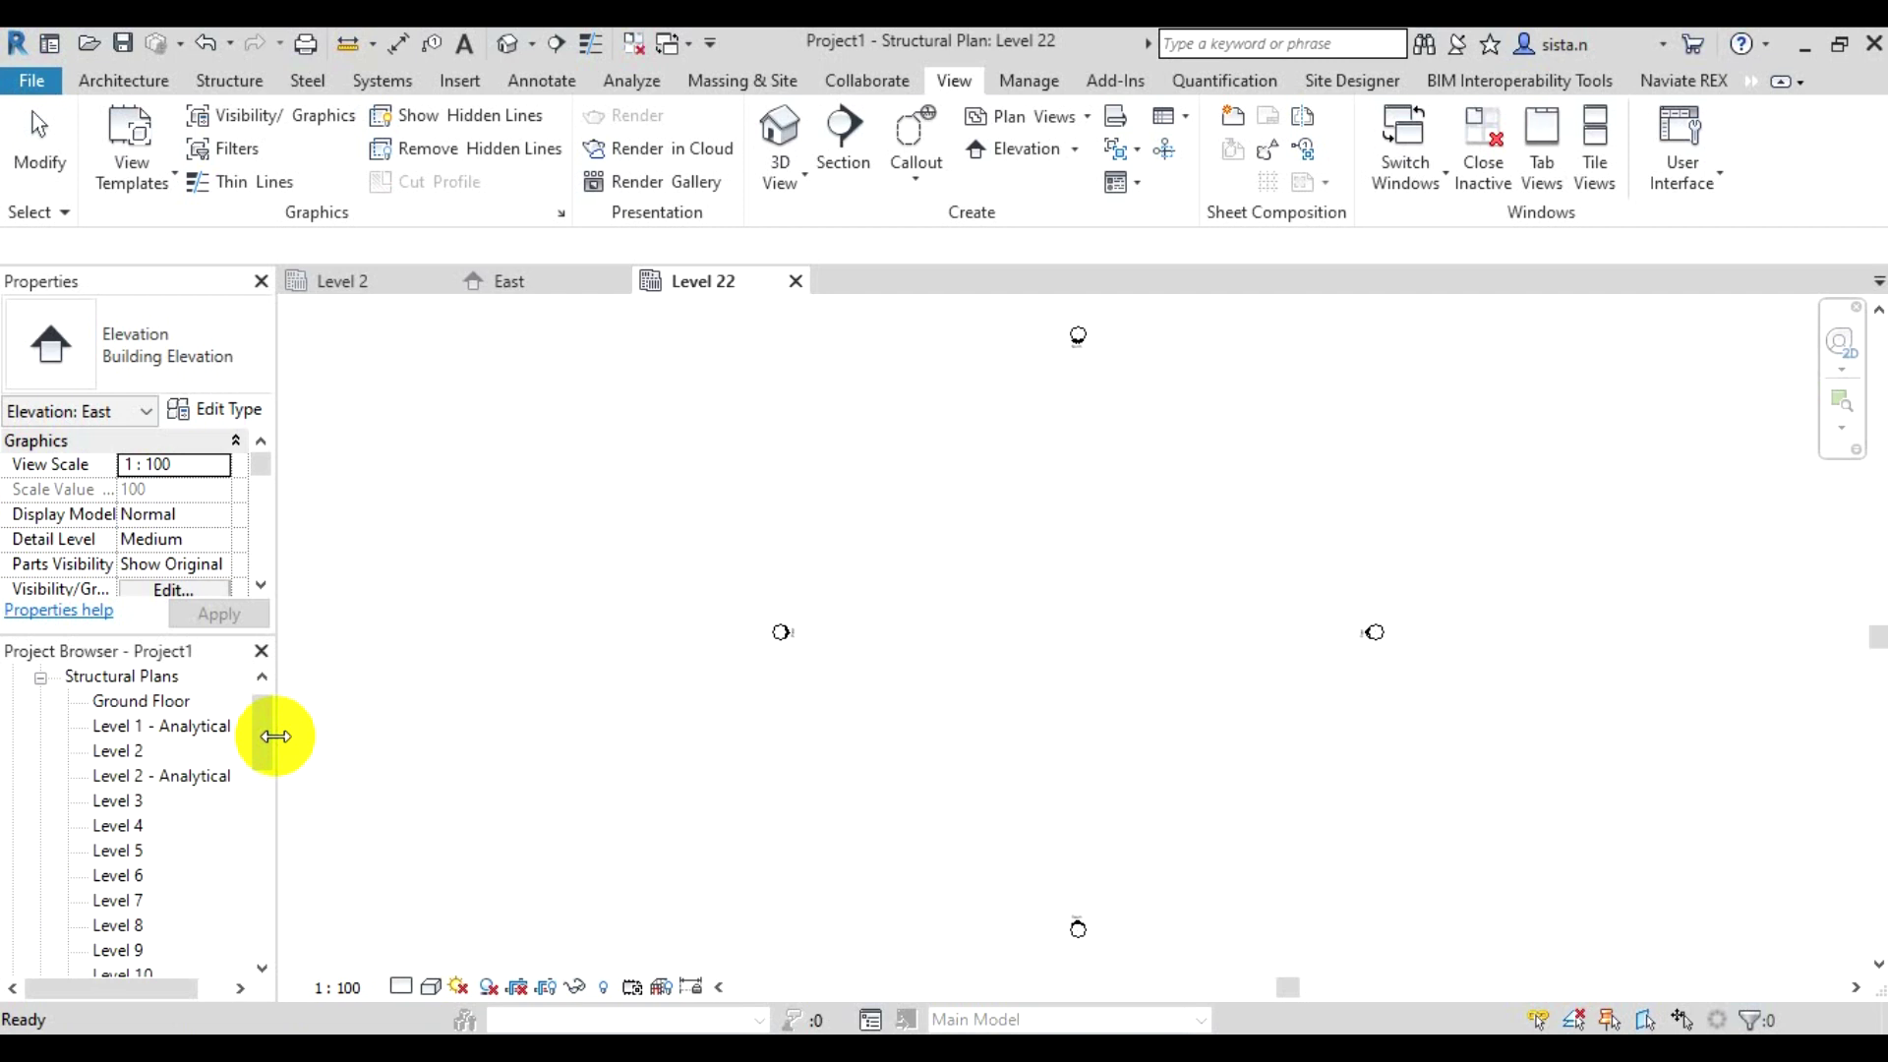
mouse_move(531, 280)
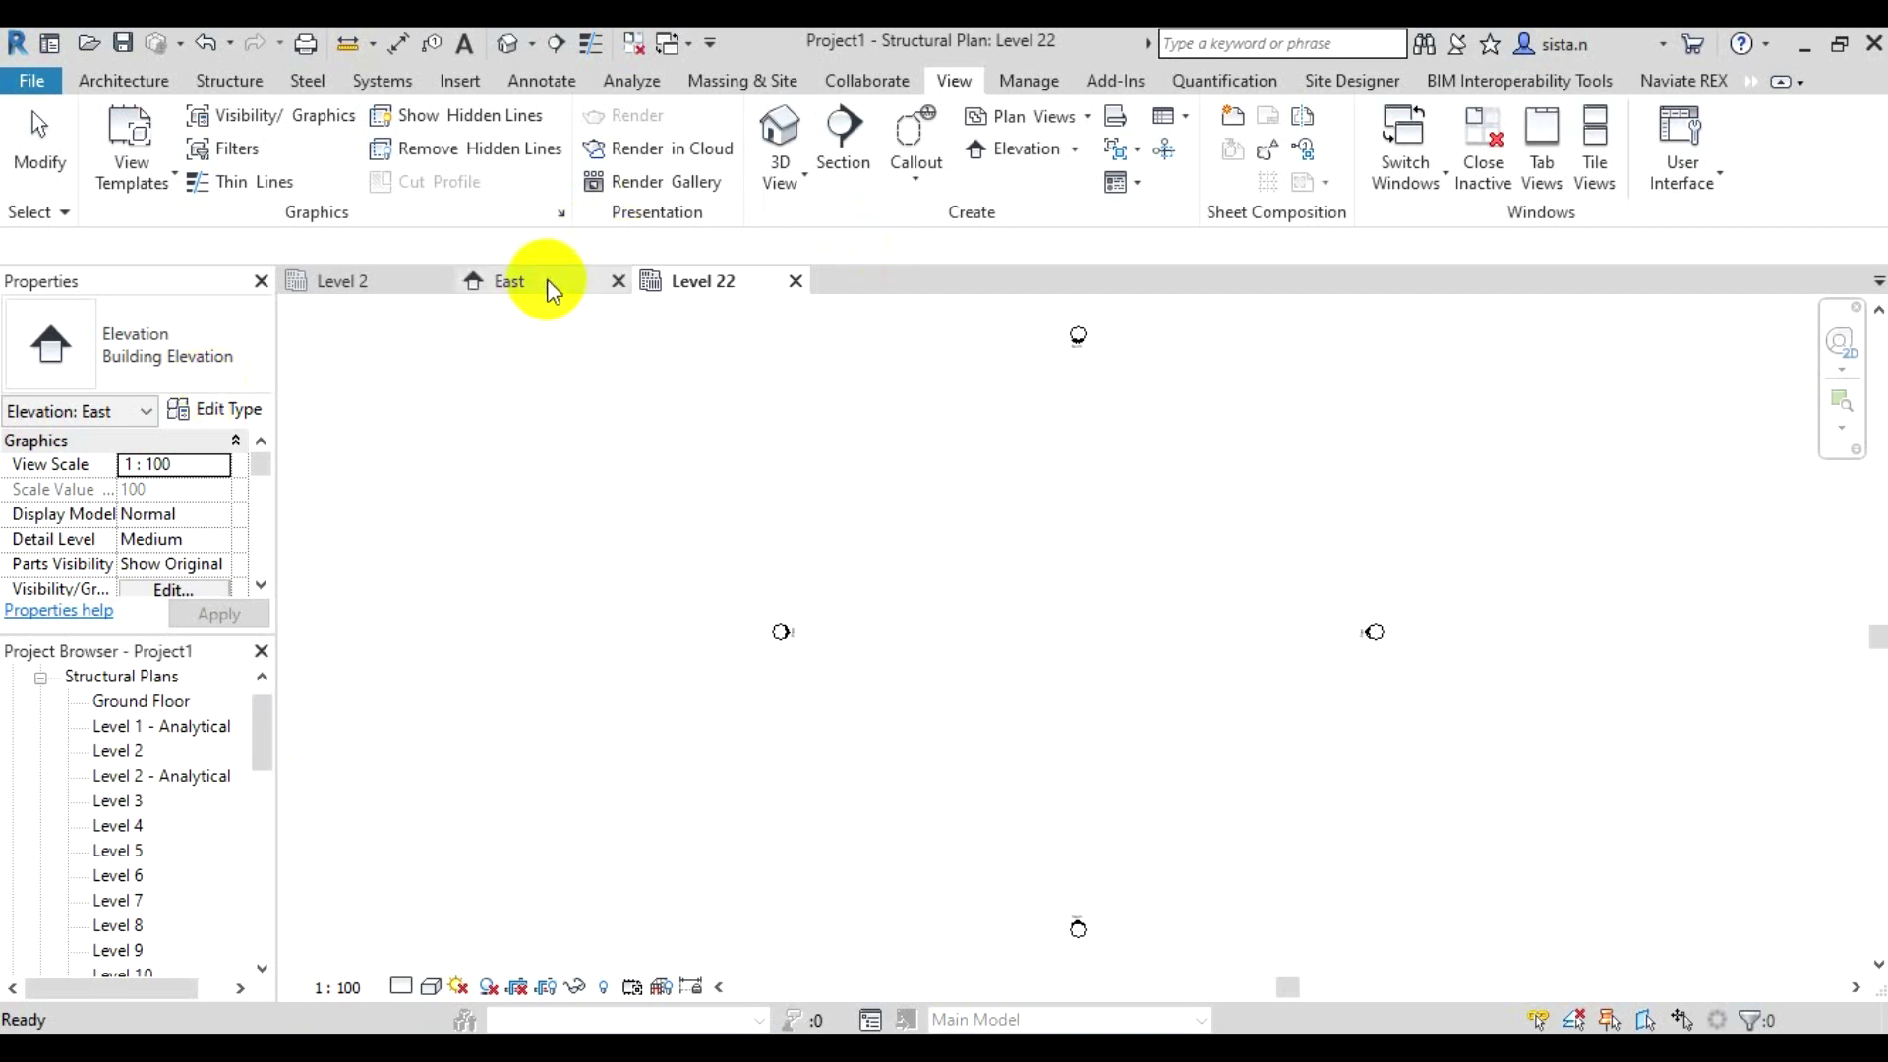
Close the Level 22 structural plan tab, leaving the East elevation active
click(549, 287)
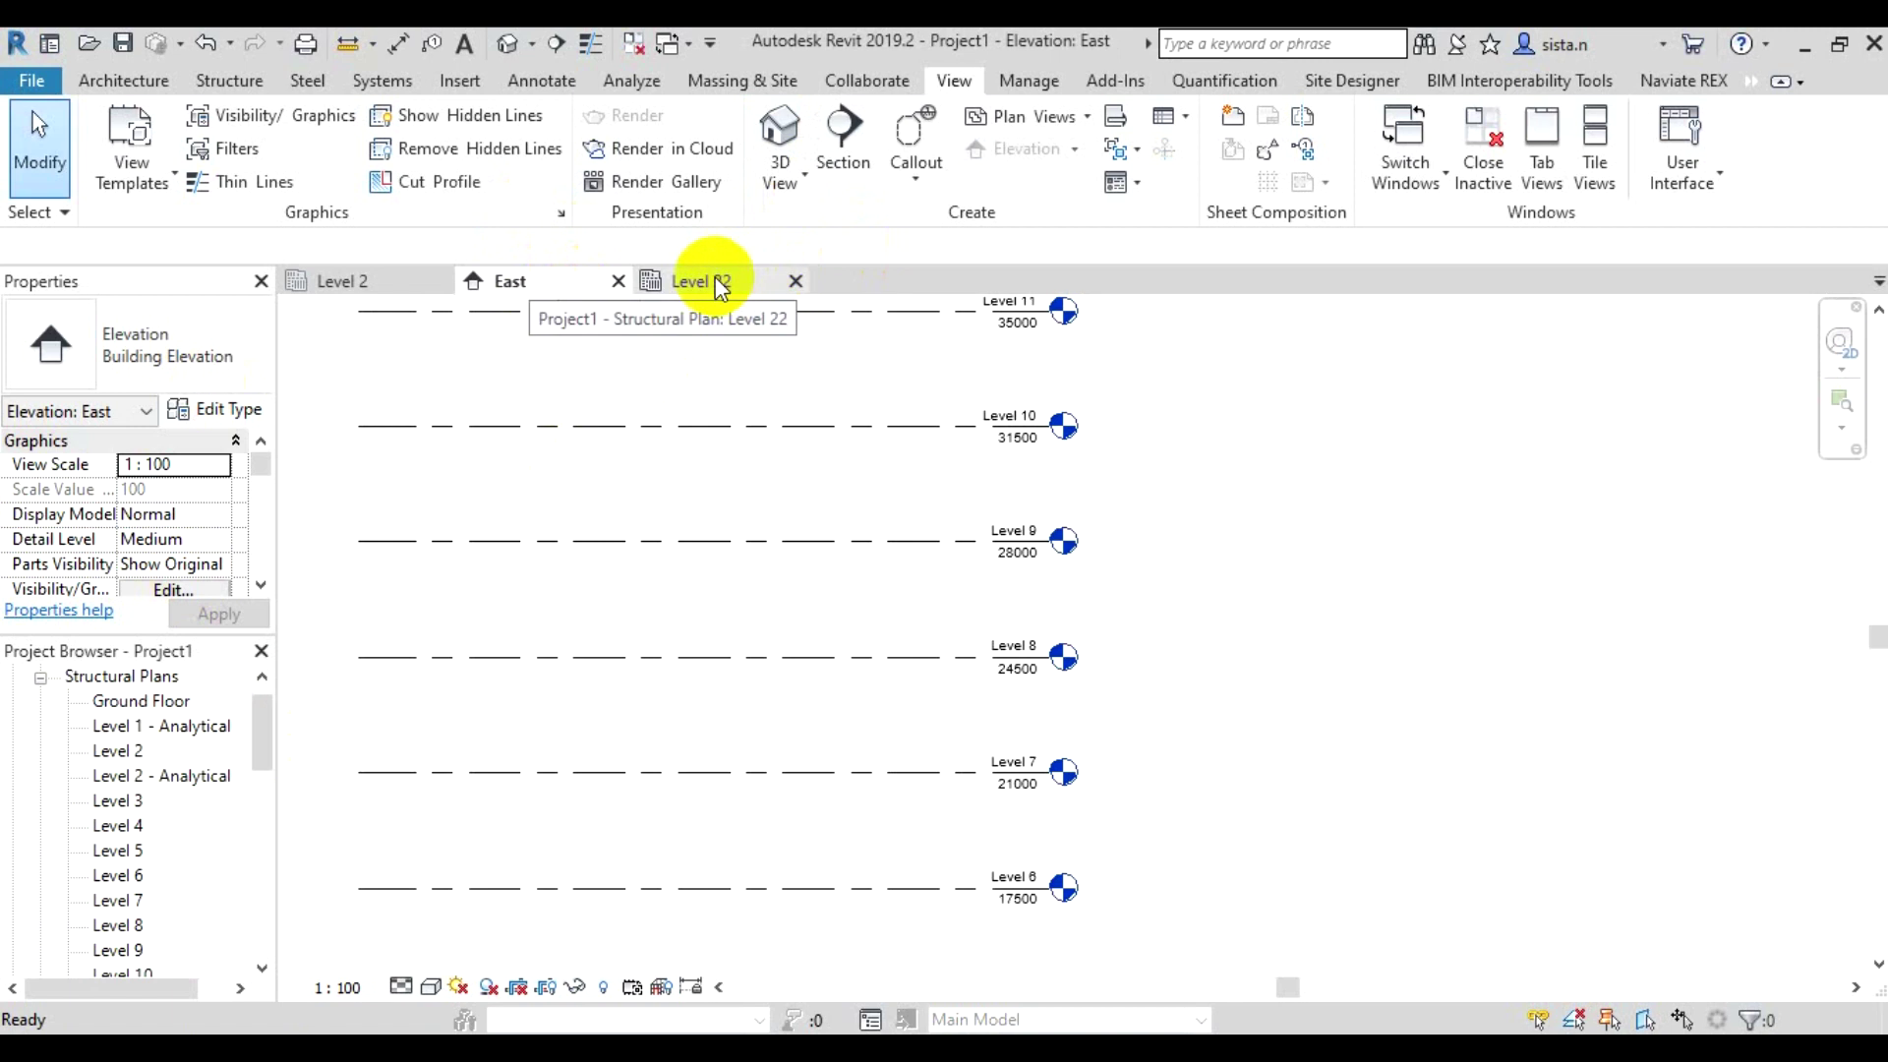
scroll(1062, 569, down, 3)
scroll(1007, 531, down, 2)
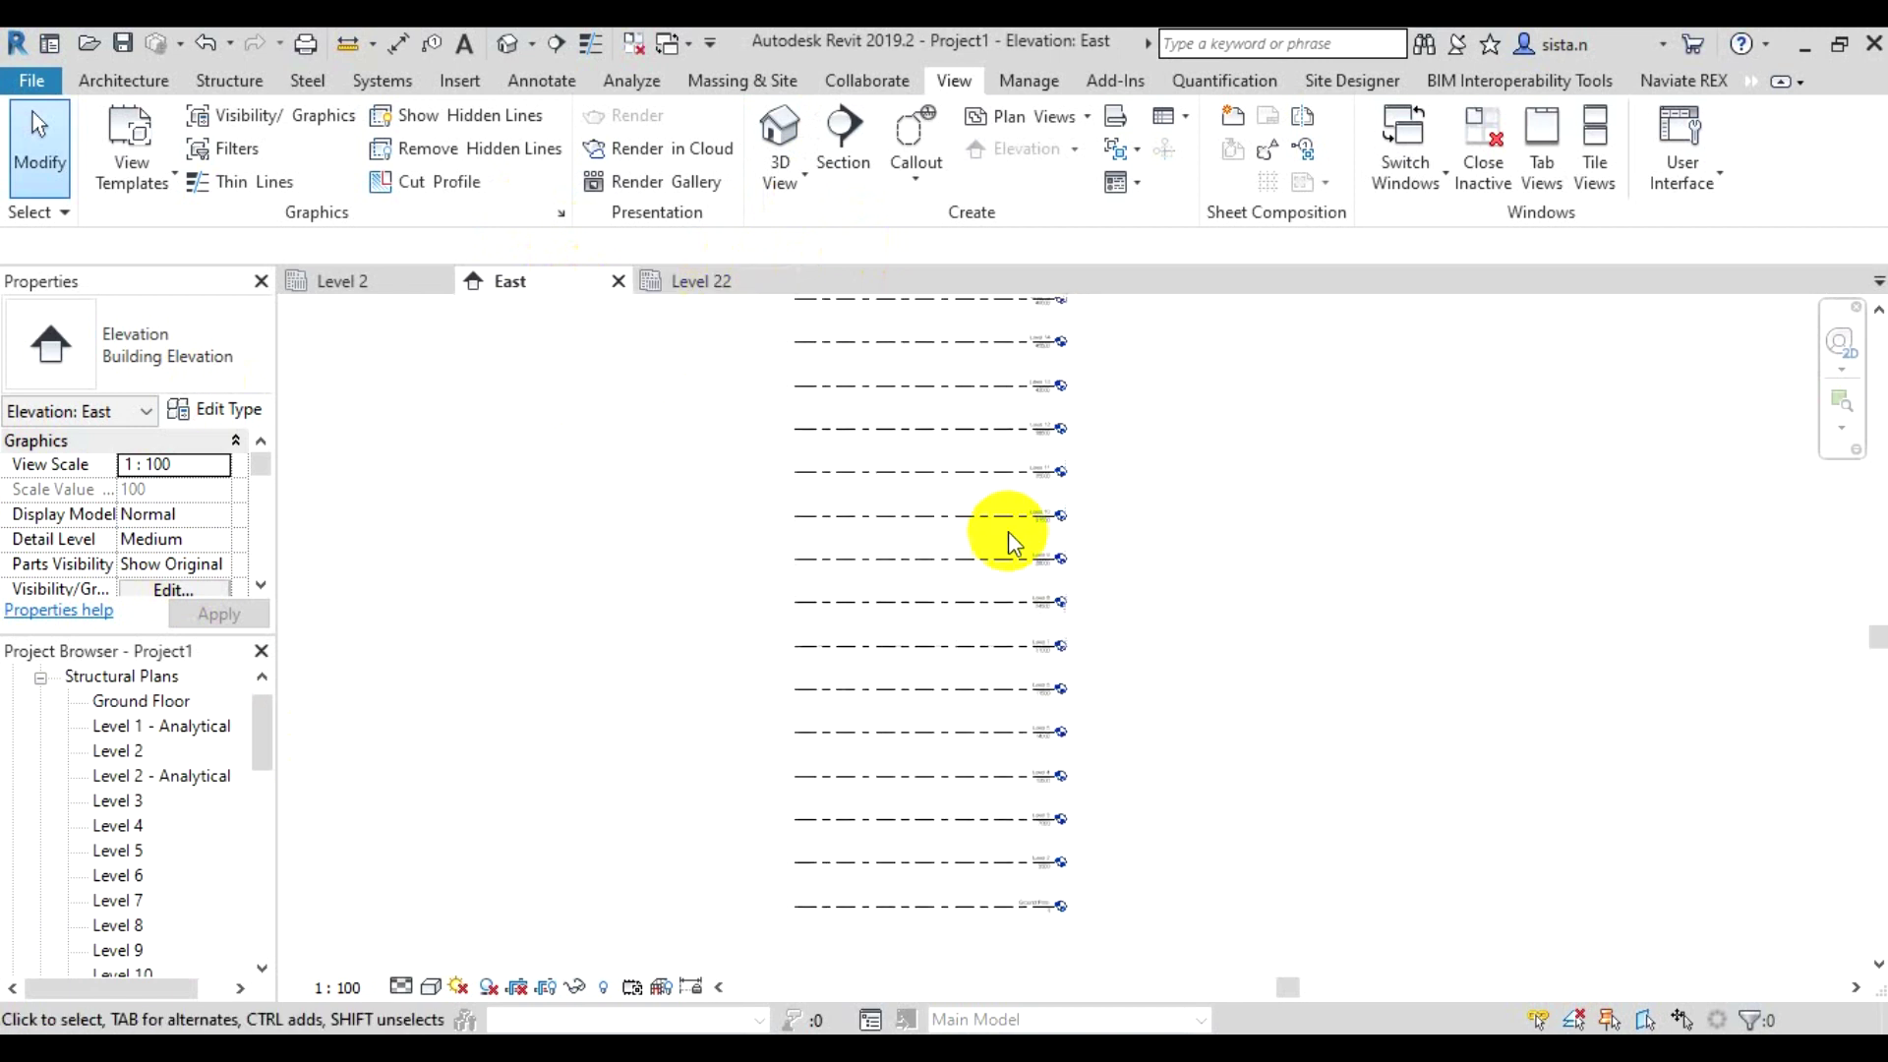
mouse_move(1007, 531)
middle_down()
mouse_move(984, 780)
mouse_move(961, 662)
middle_up()
scroll(974, 777, up, 3)
scroll(964, 732, down, 3)
scroll(940, 649, up, 2)
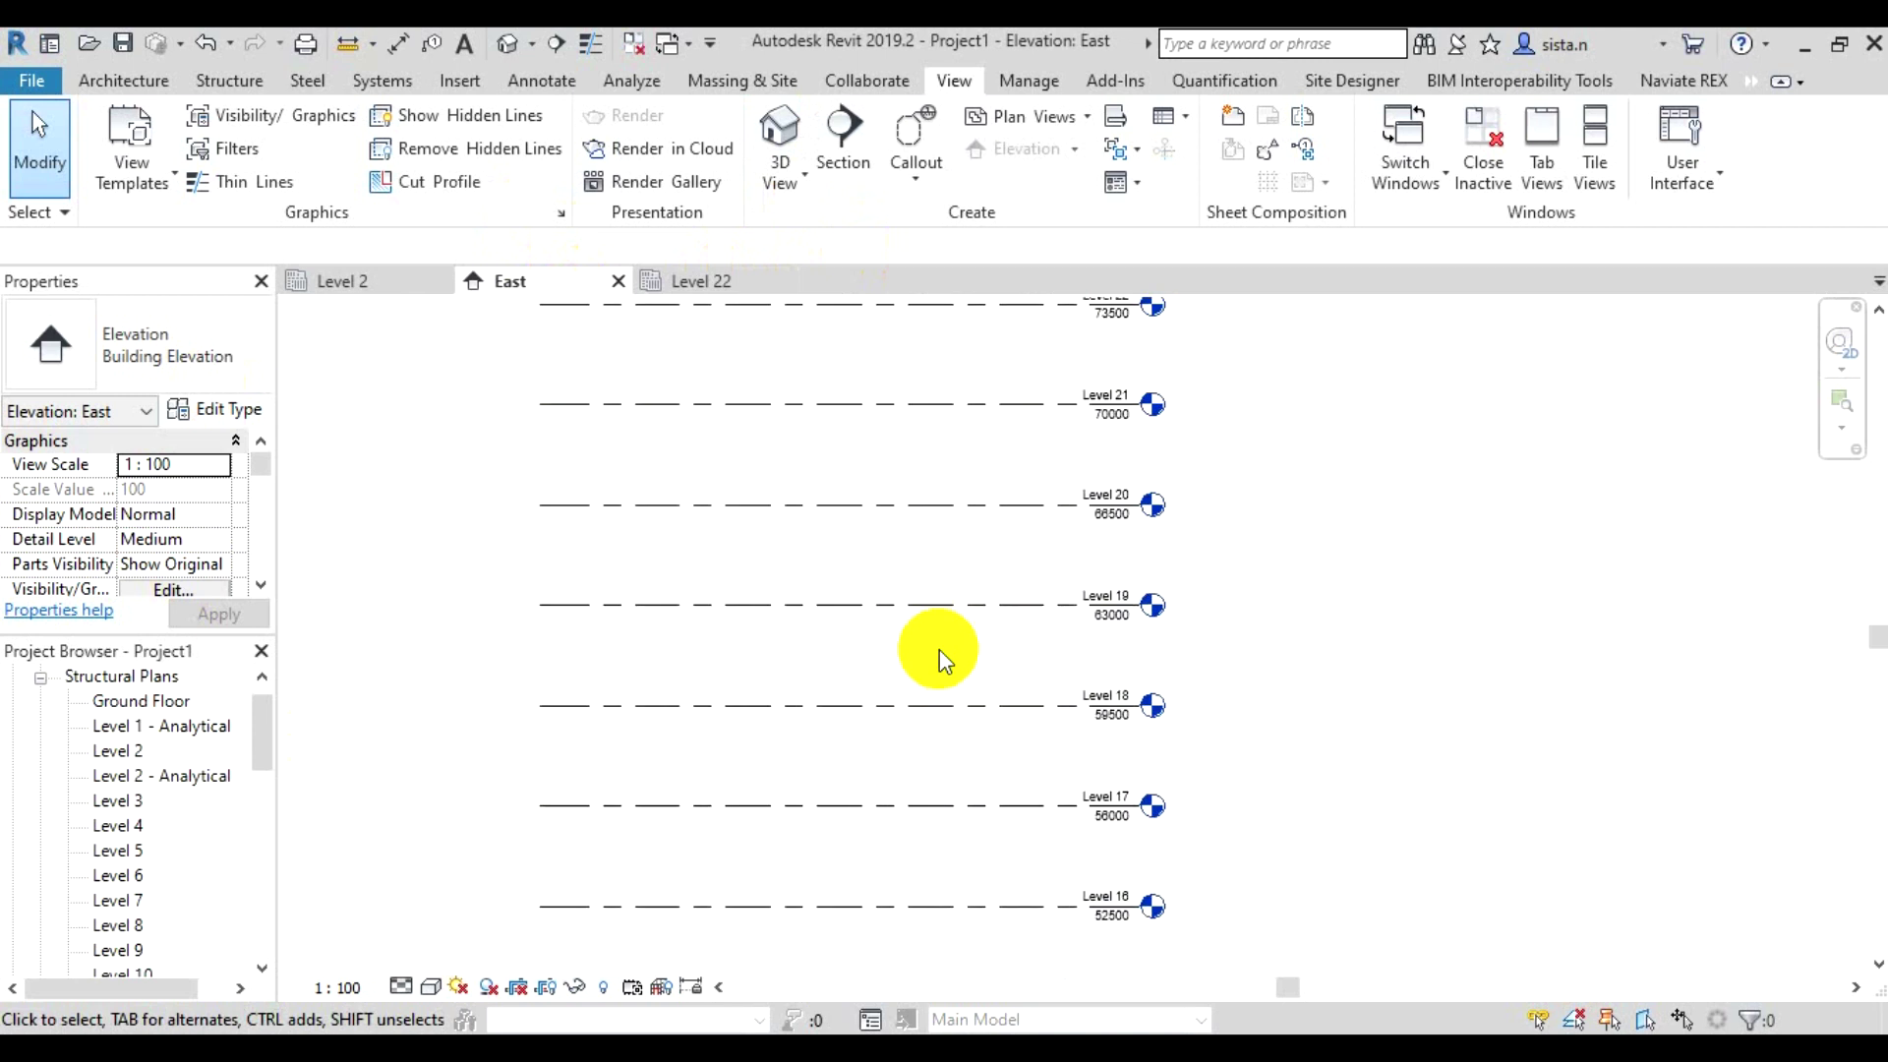
scroll(940, 649, up, 1)
click(750, 286)
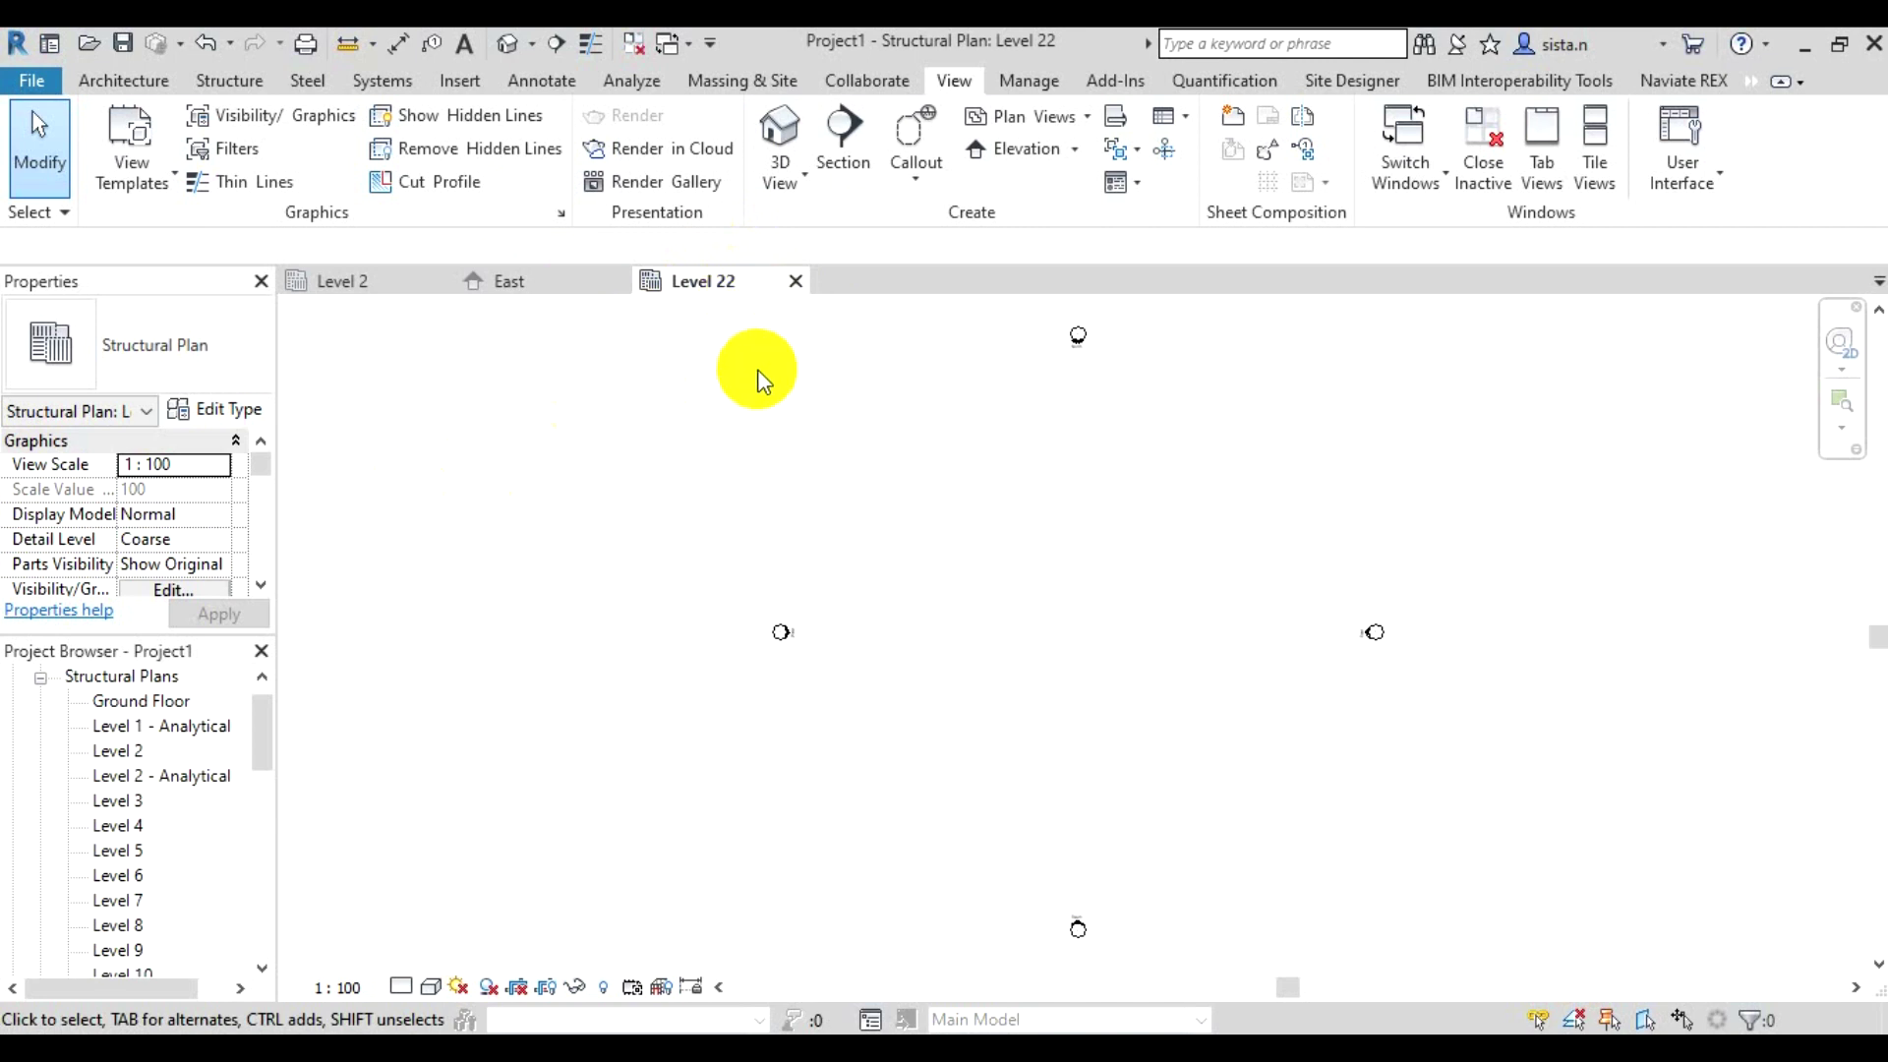
click(796, 282)
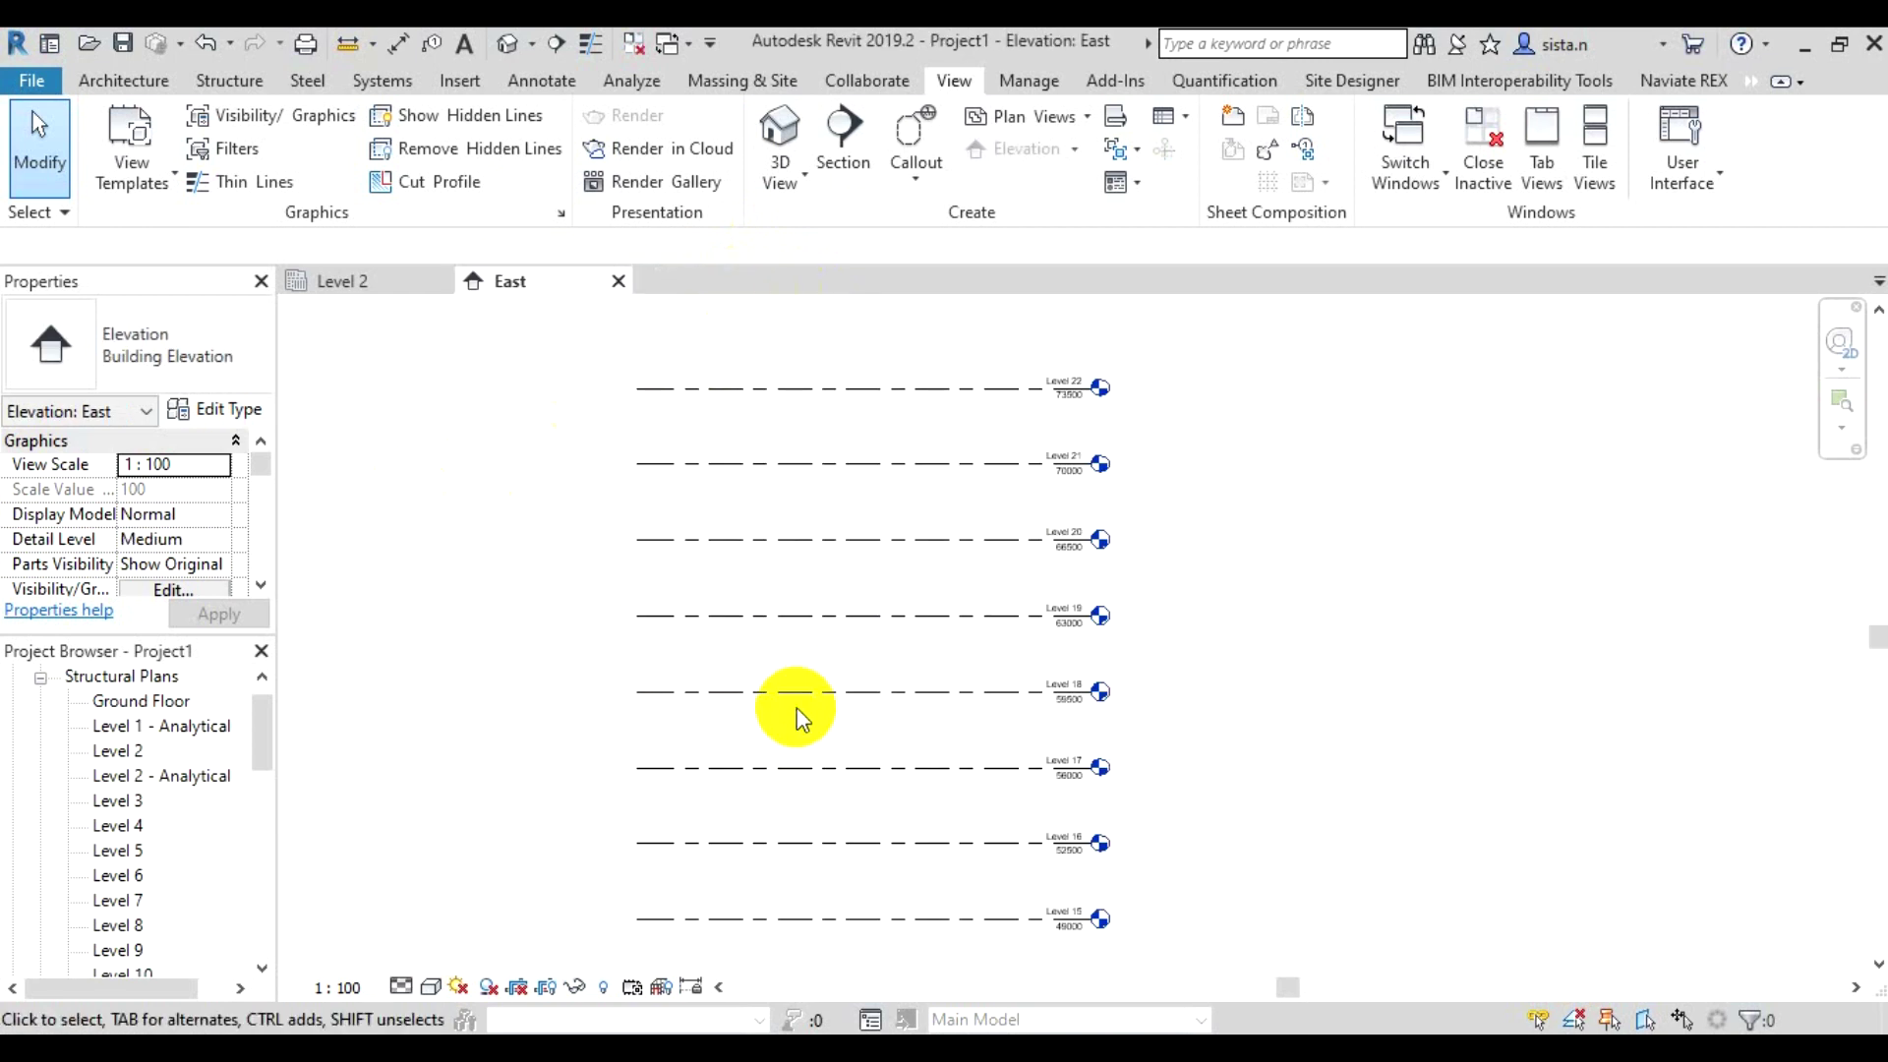
Zoom and pan the East elevation to show Ground Floor through Level 4
scroll(797, 706, down, 1)
scroll(797, 706, down, 2)
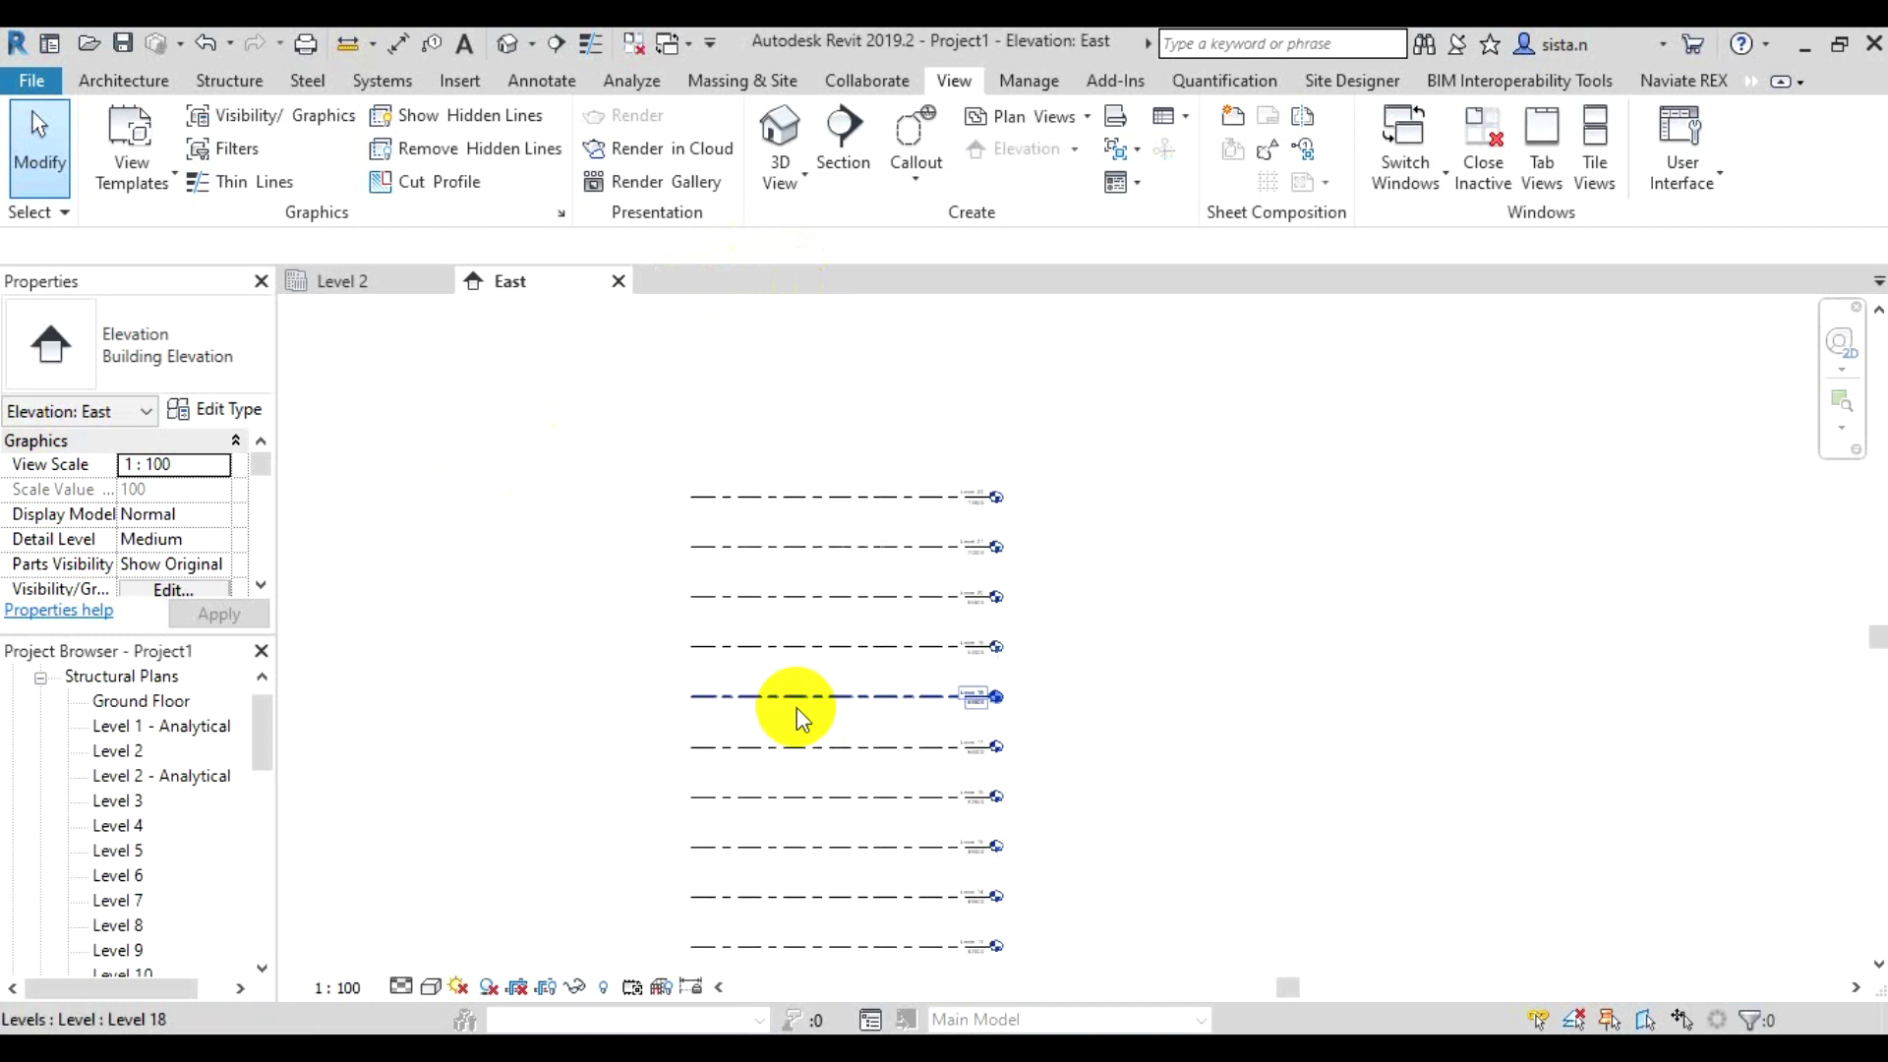
middle_drag(797, 706, 804, 635)
scroll(805, 635, down, 1)
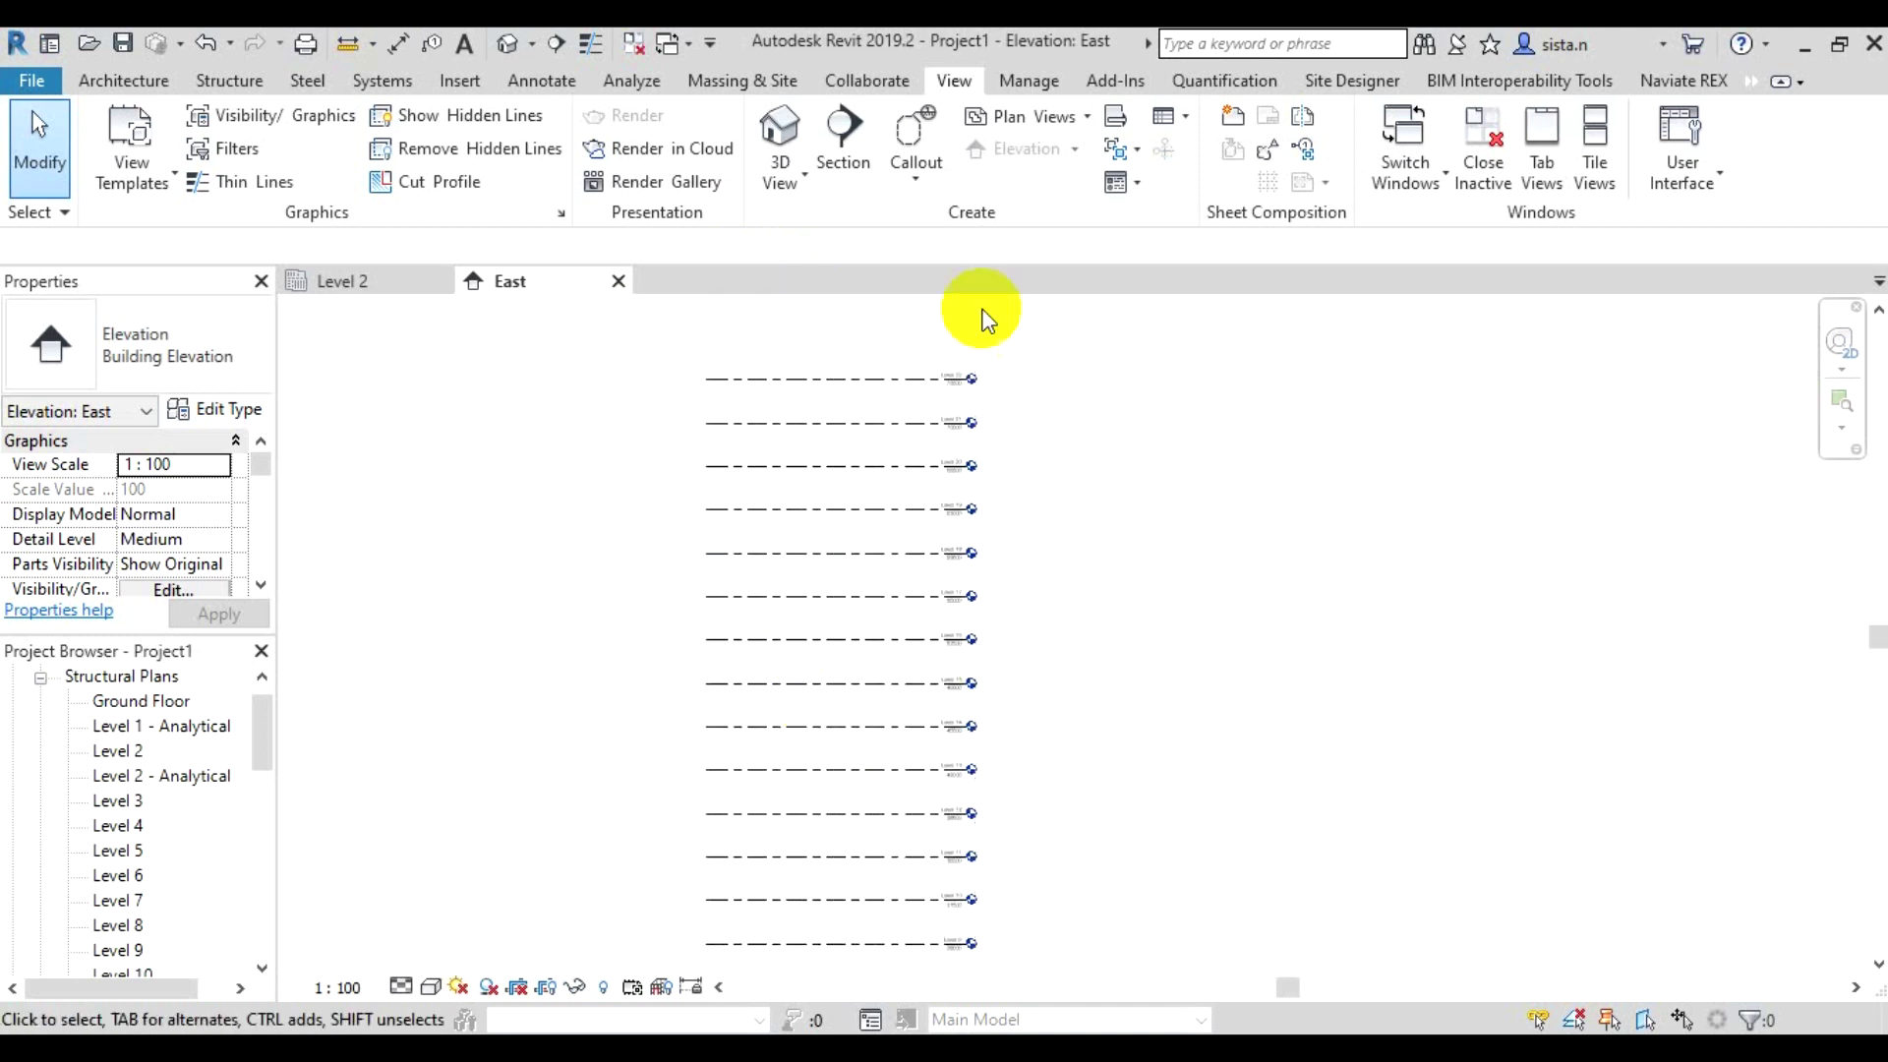
scroll(960, 472, up, 2)
scroll(990, 433, up, 2)
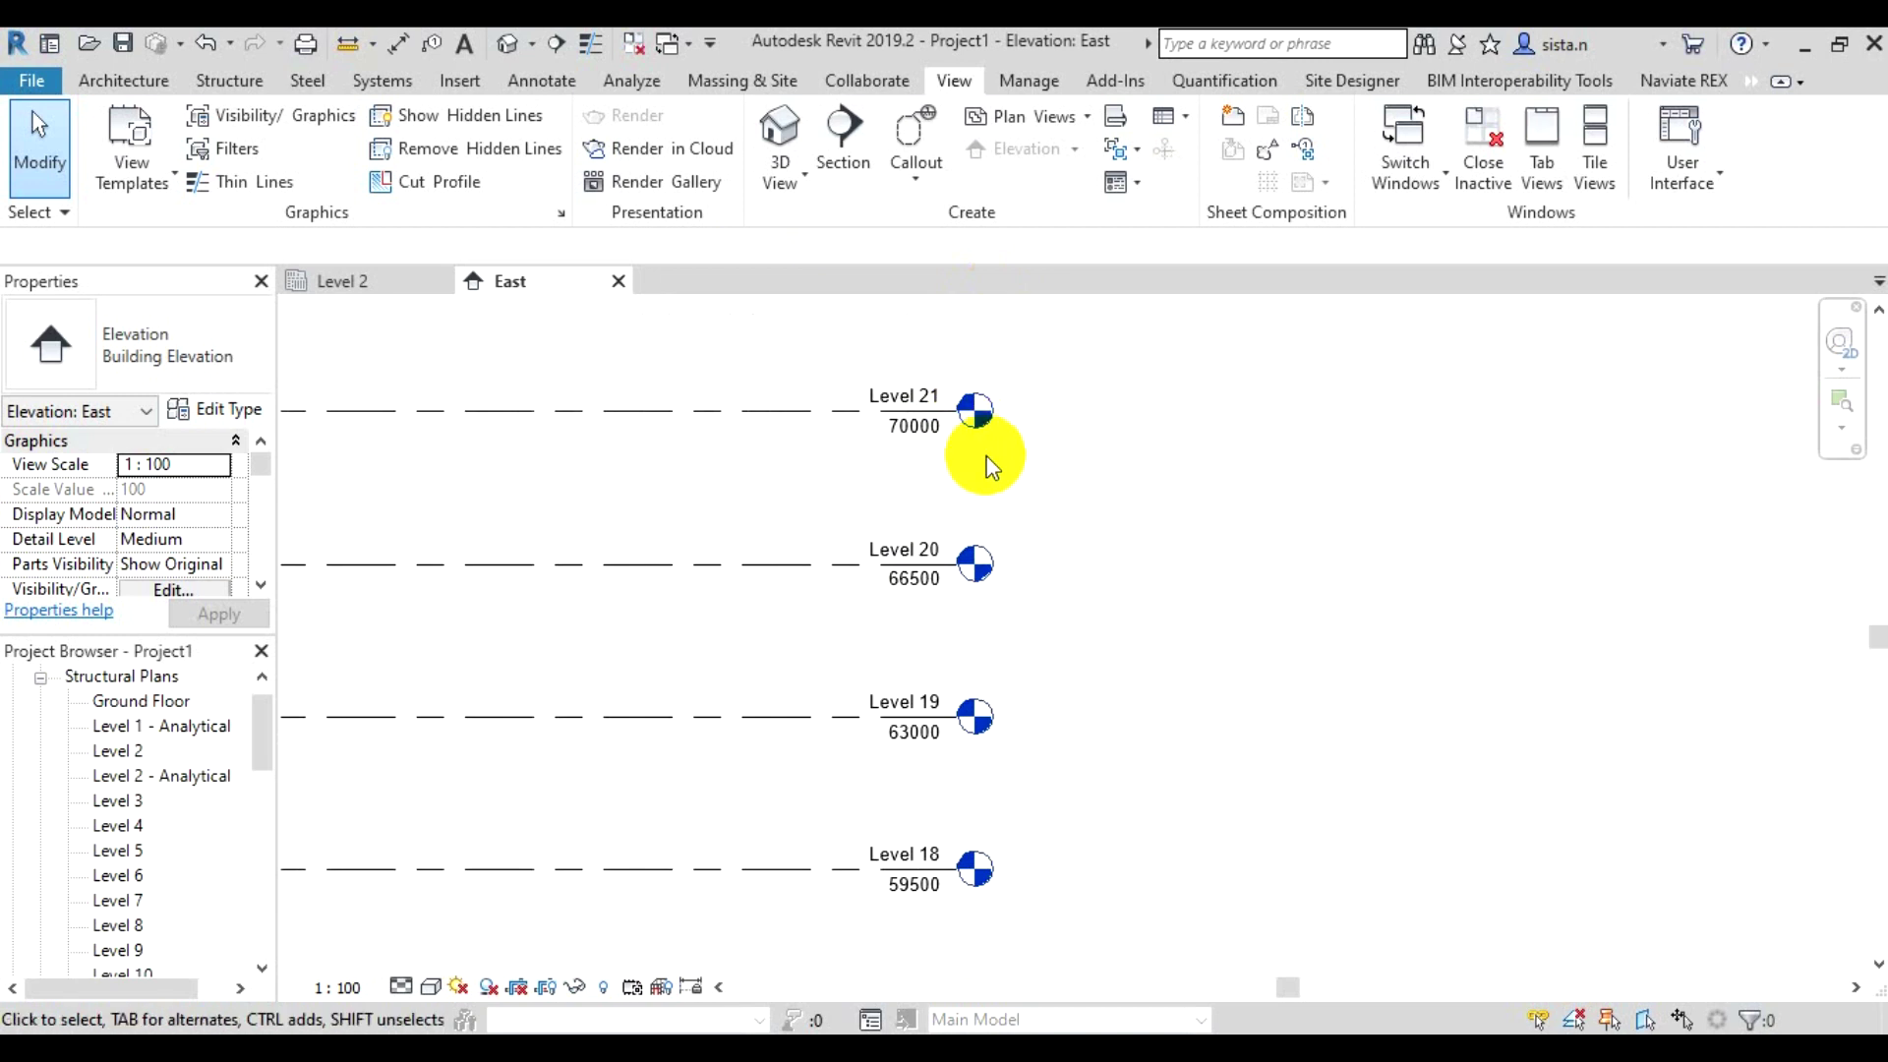
scroll(989, 464, down, 1)
scroll(988, 464, down, 1)
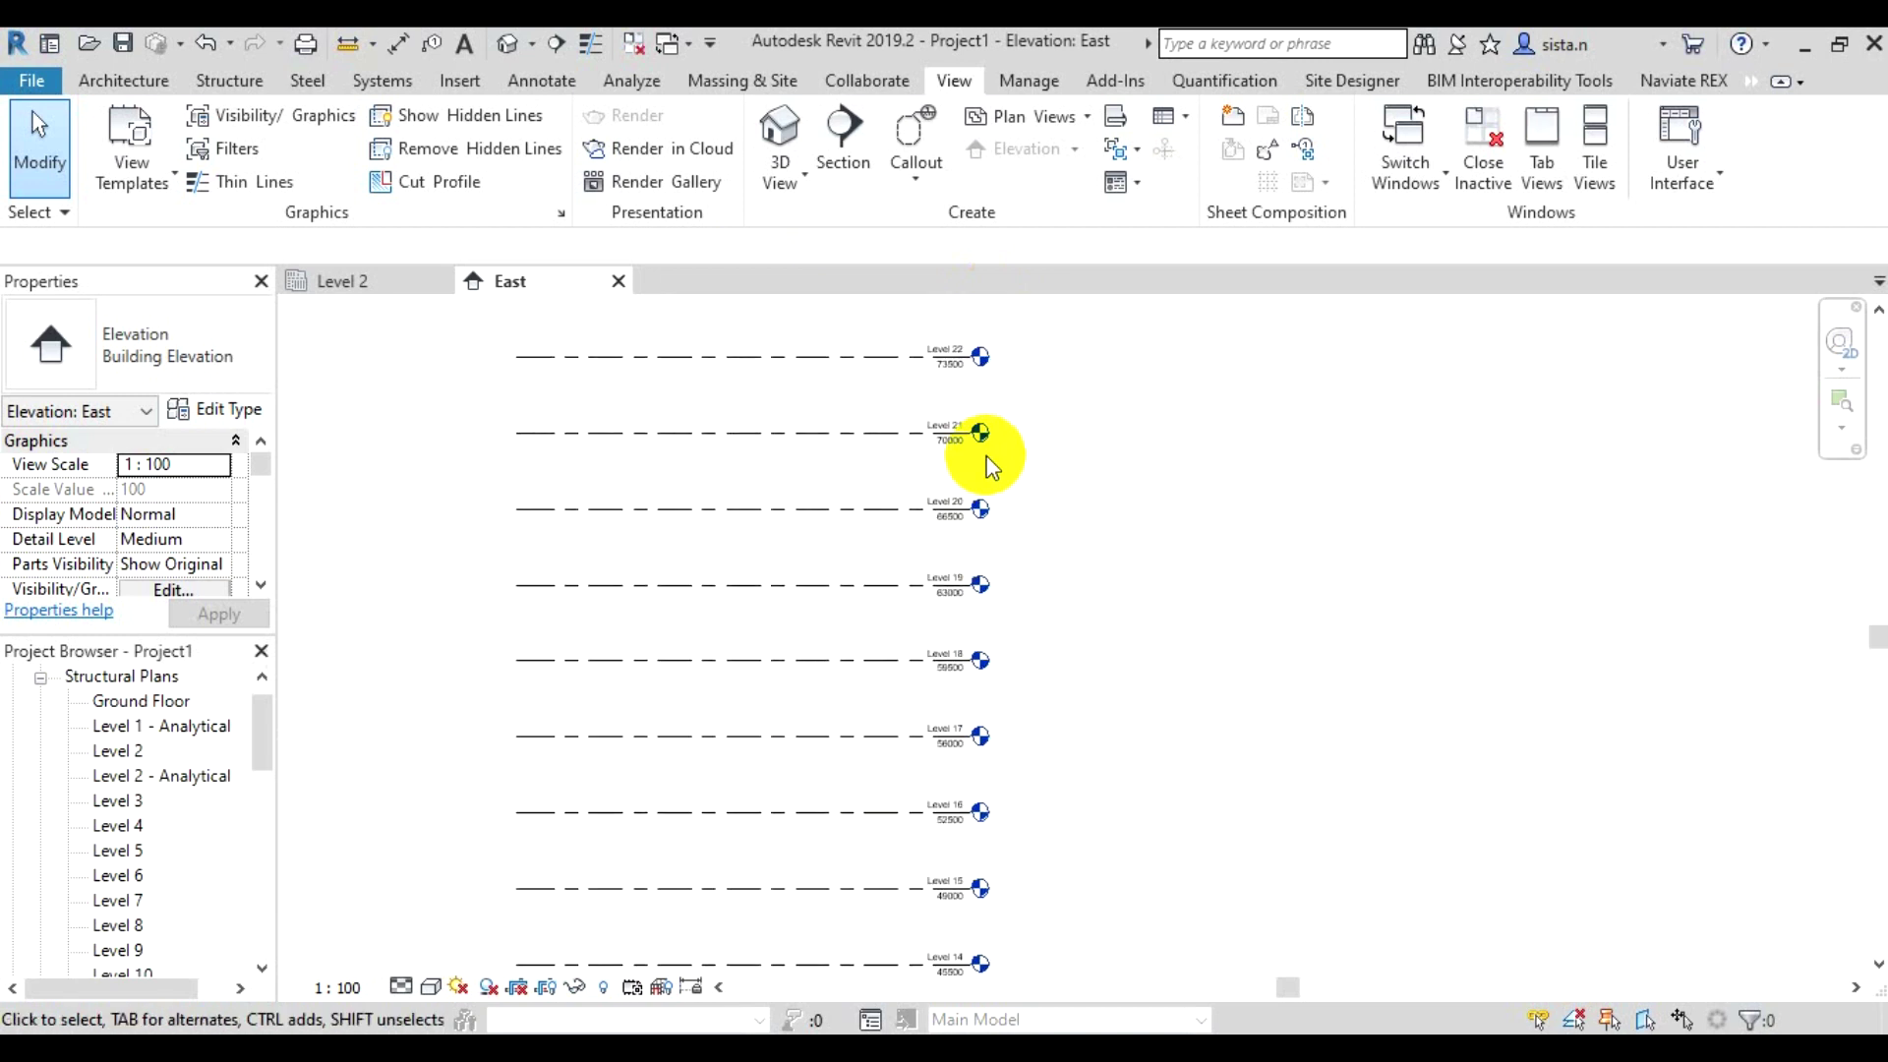
scroll(989, 464, down, 1)
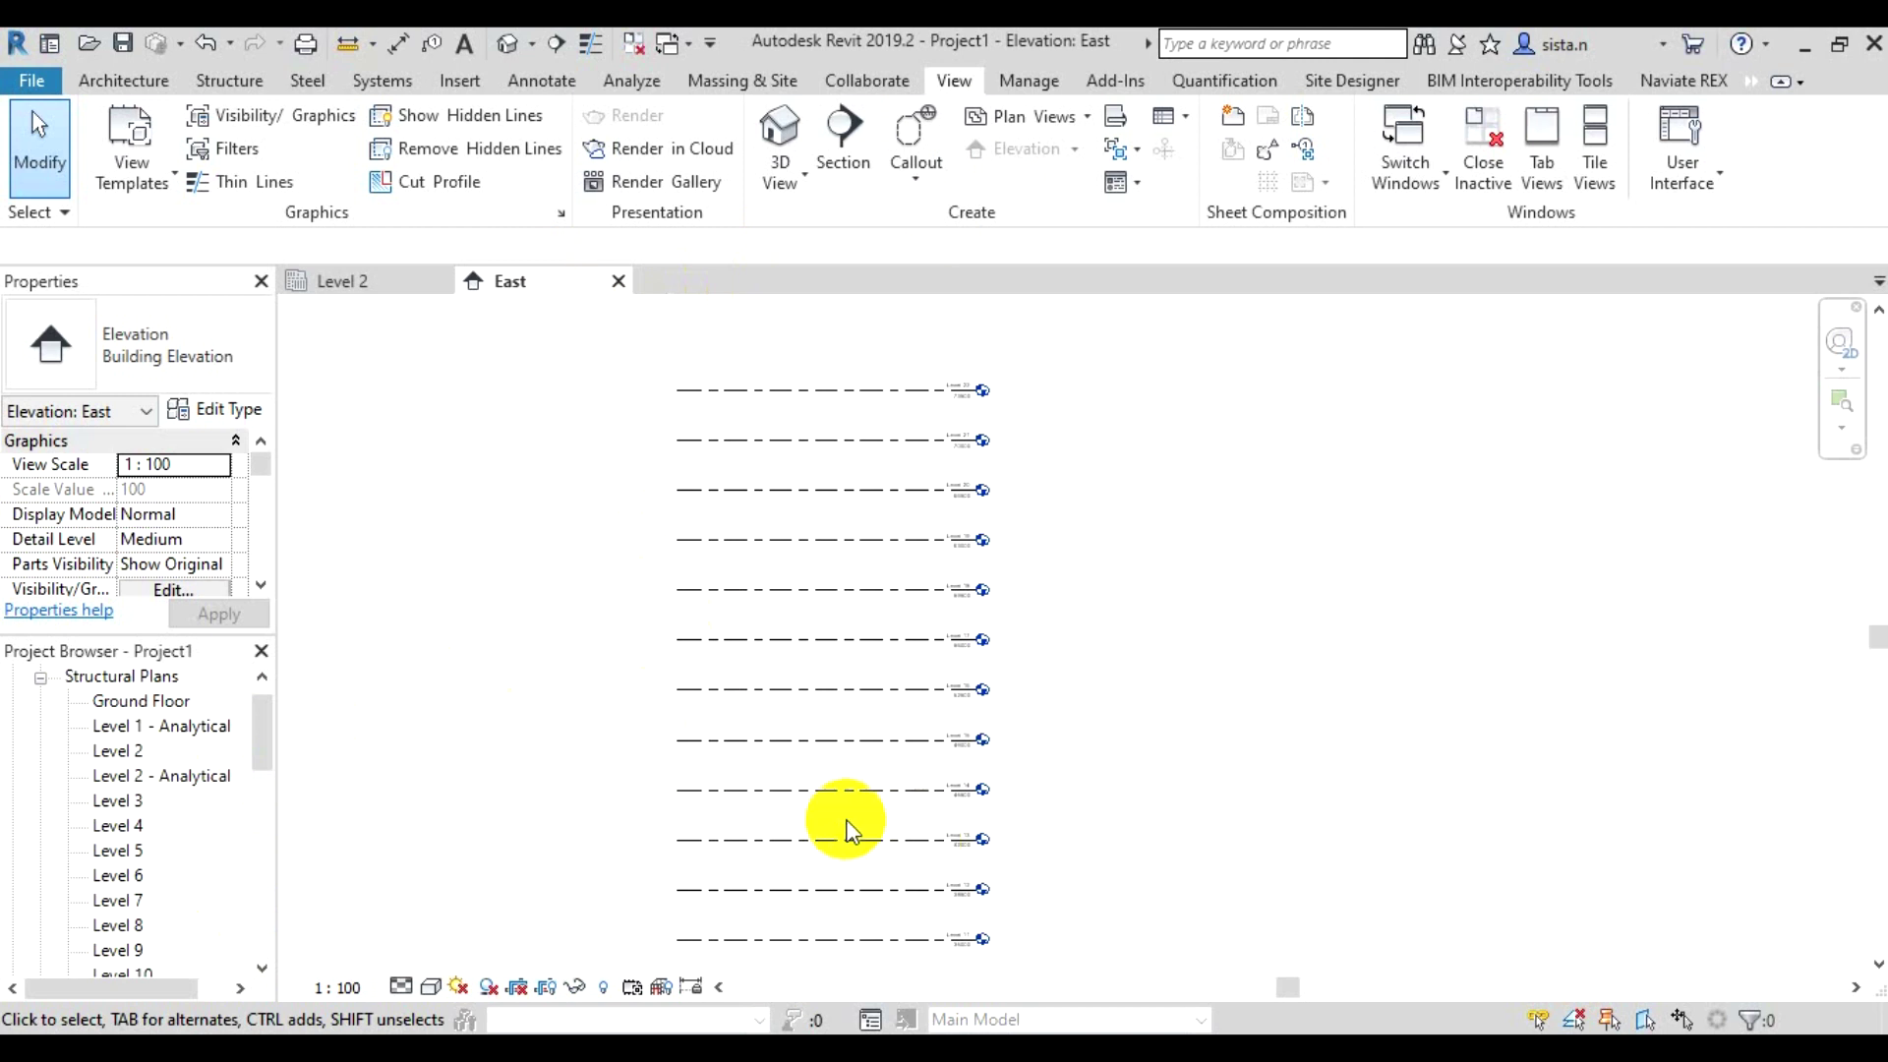
scroll(848, 831, up, 5)
scroll(847, 831, down, 5)
scroll(847, 831, down, 2)
middle_drag(847, 831, 830, 674)
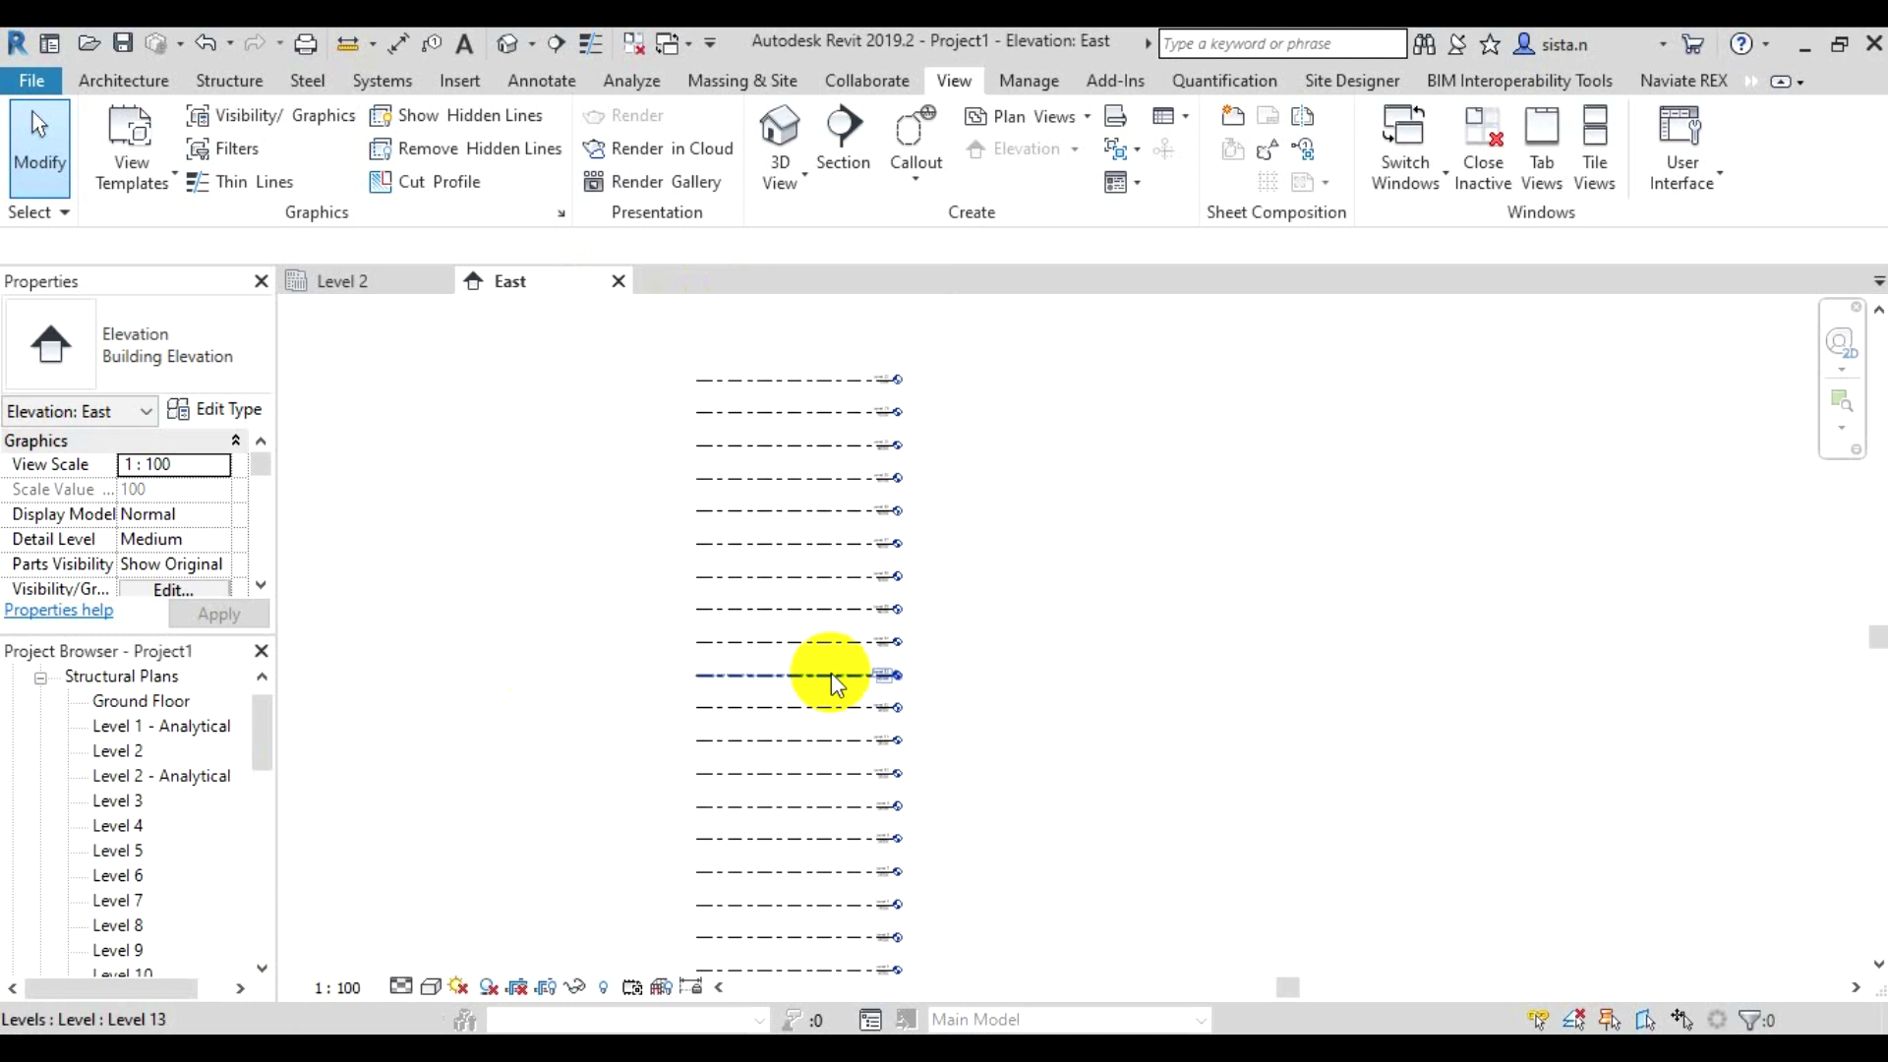
scroll(784, 843, up, 2)
scroll(787, 856, up, 3)
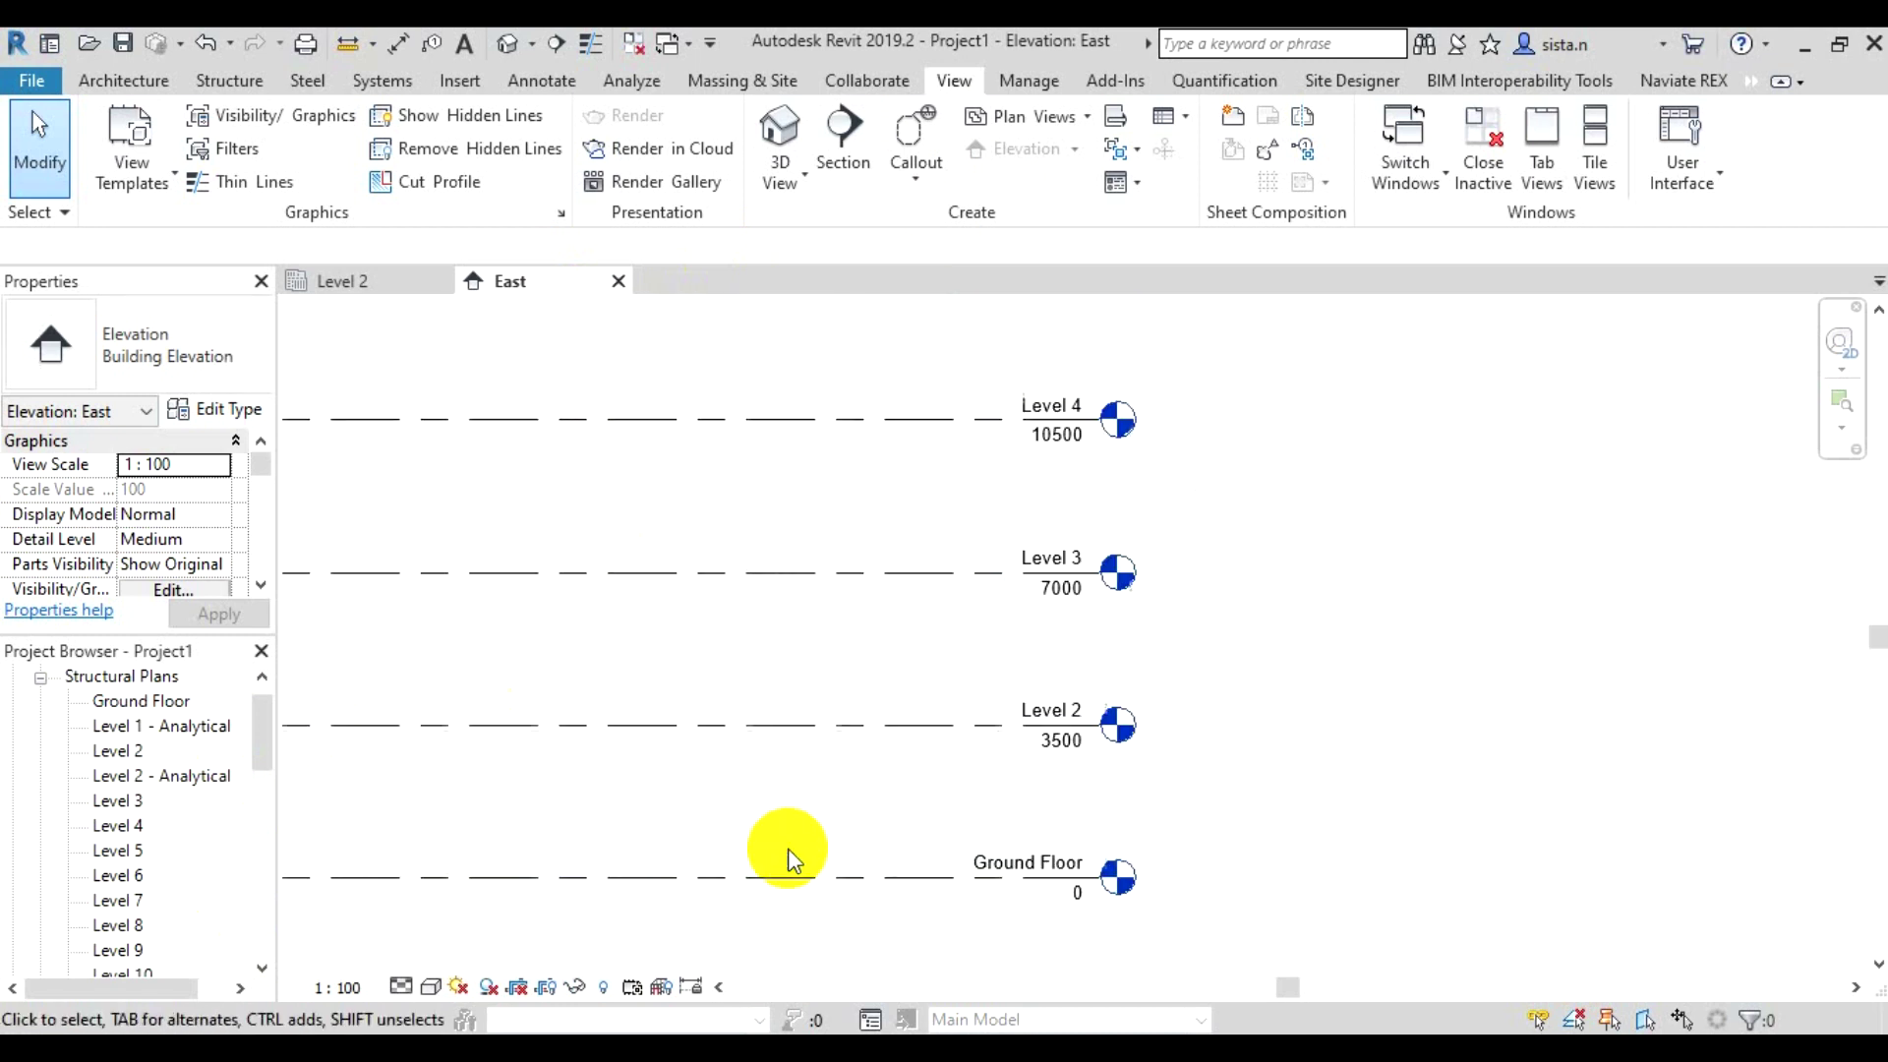
Select Ground Floor and drag the aligned level lines' left ends further left
click(784, 876)
middle_drag(668, 772, 872, 732)
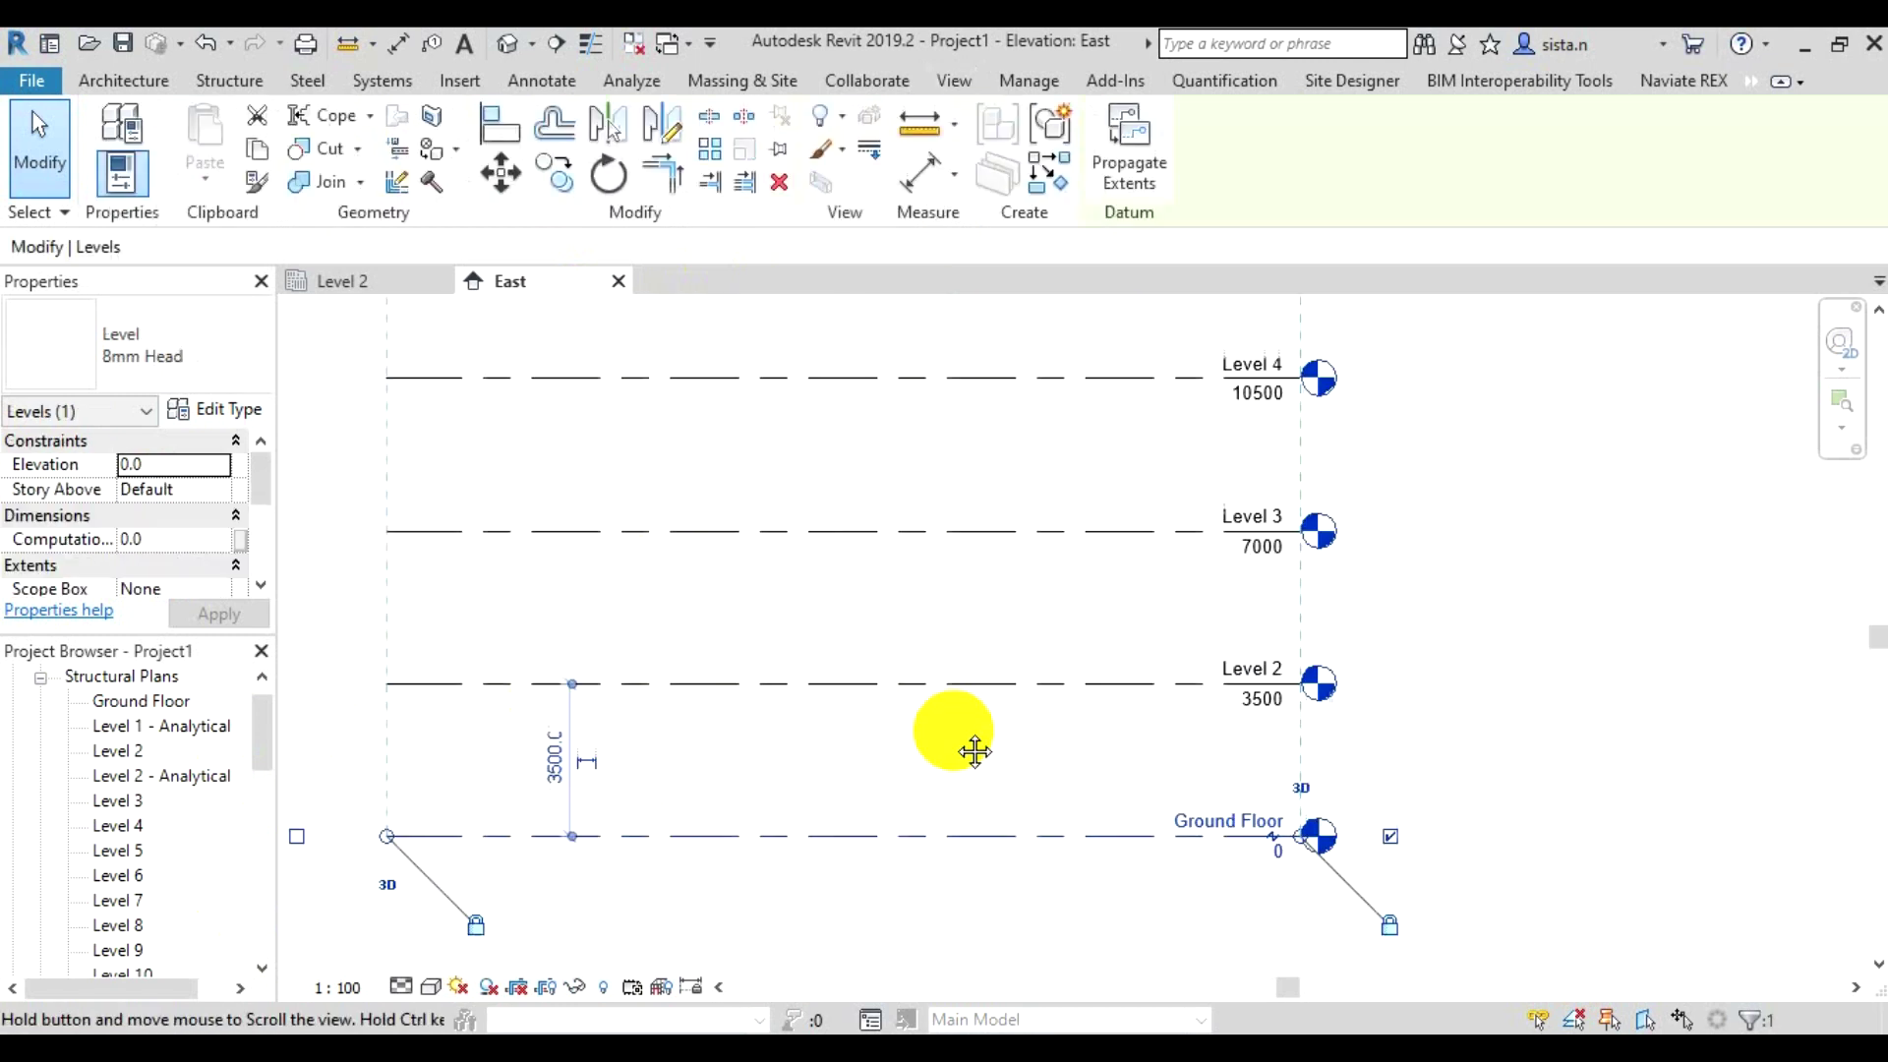
middle_drag(780, 783, 924, 763)
scroll(924, 763, down, 1)
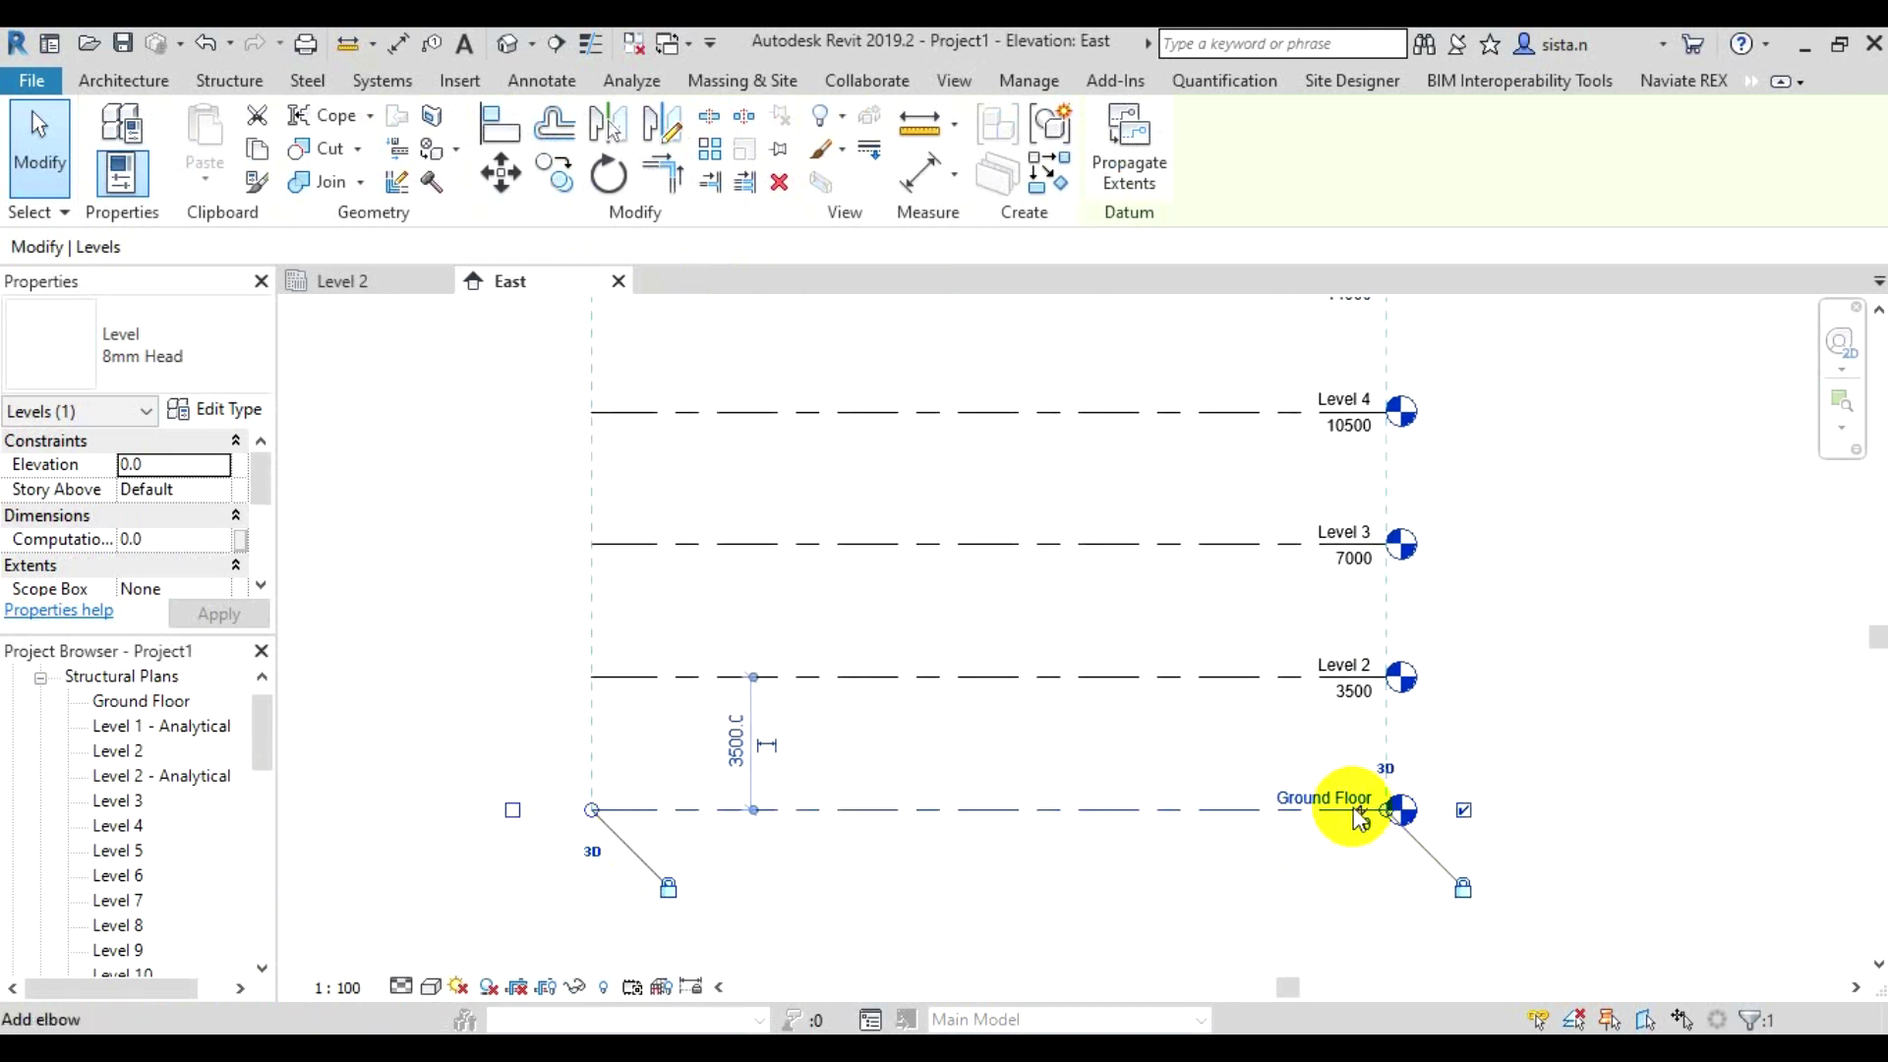
scroll(1372, 807, up, 1)
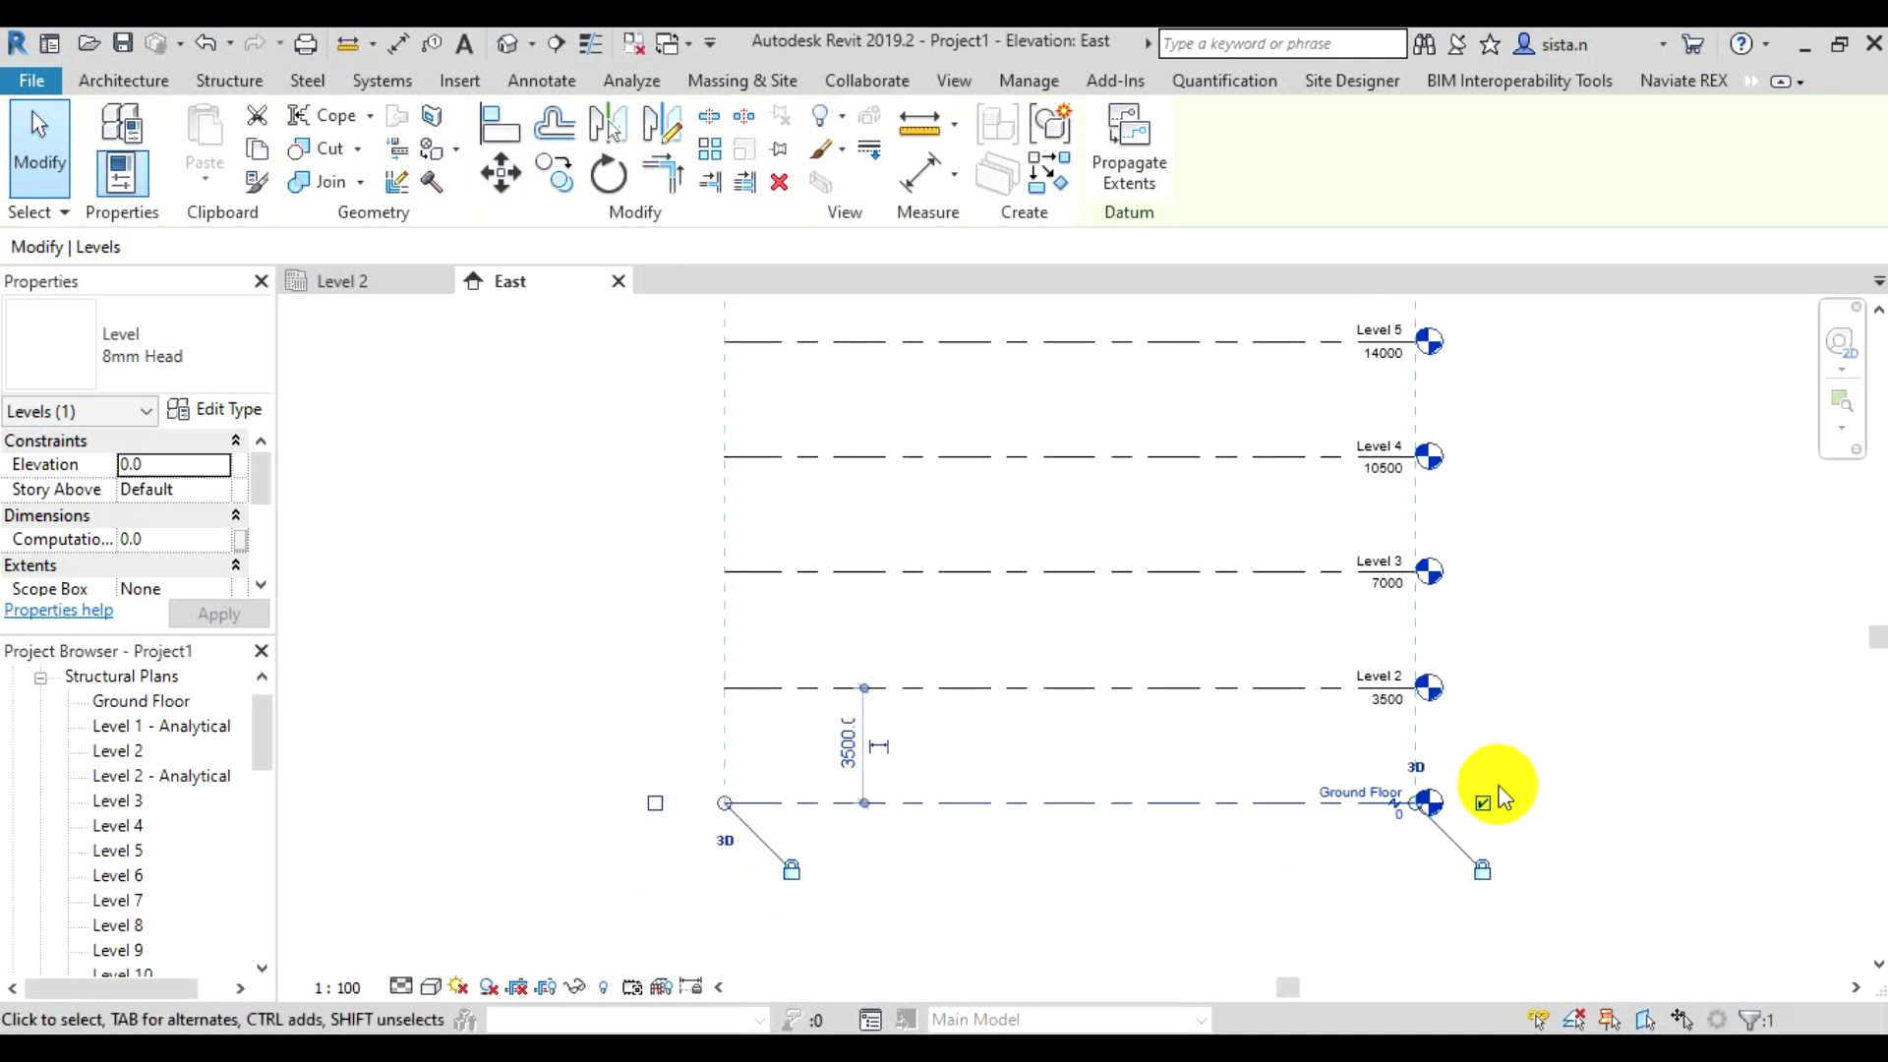
middle_drag(1484, 864, 1490, 851)
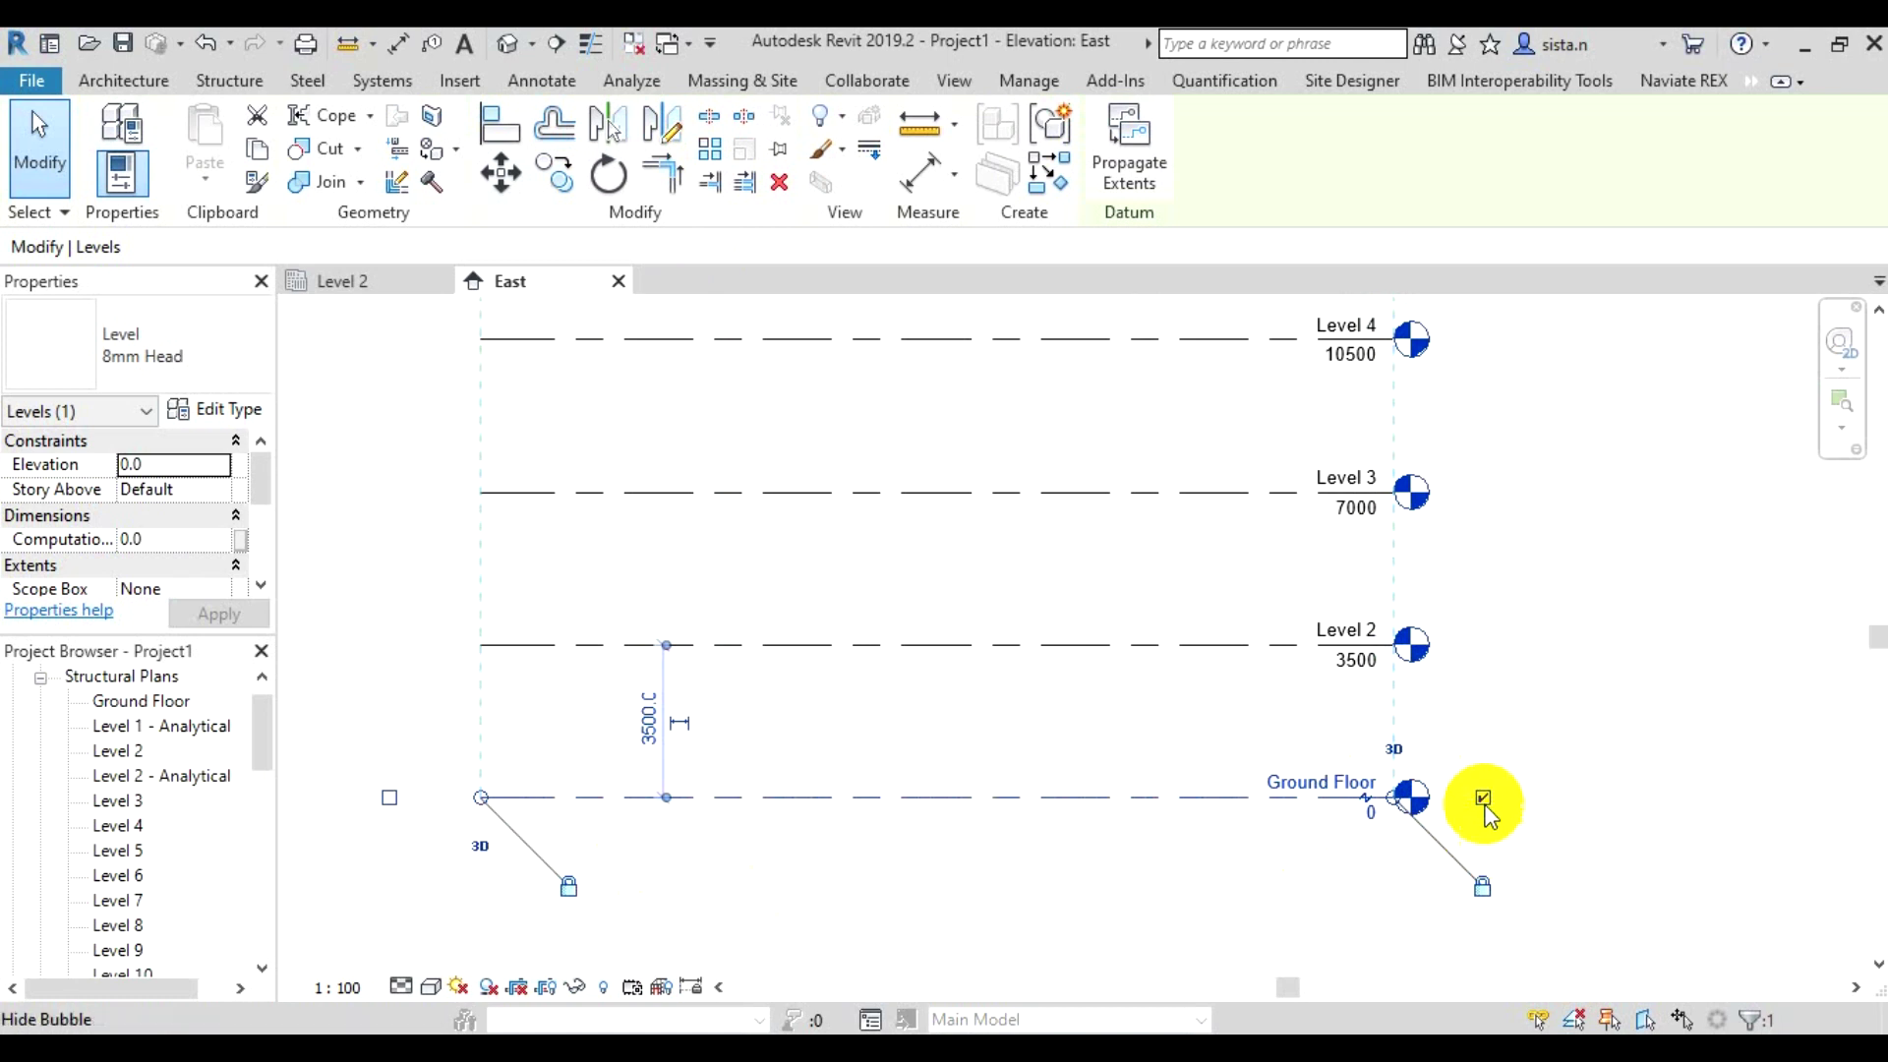
scroll(1487, 808, down, 2)
scroll(1488, 811, down, 1)
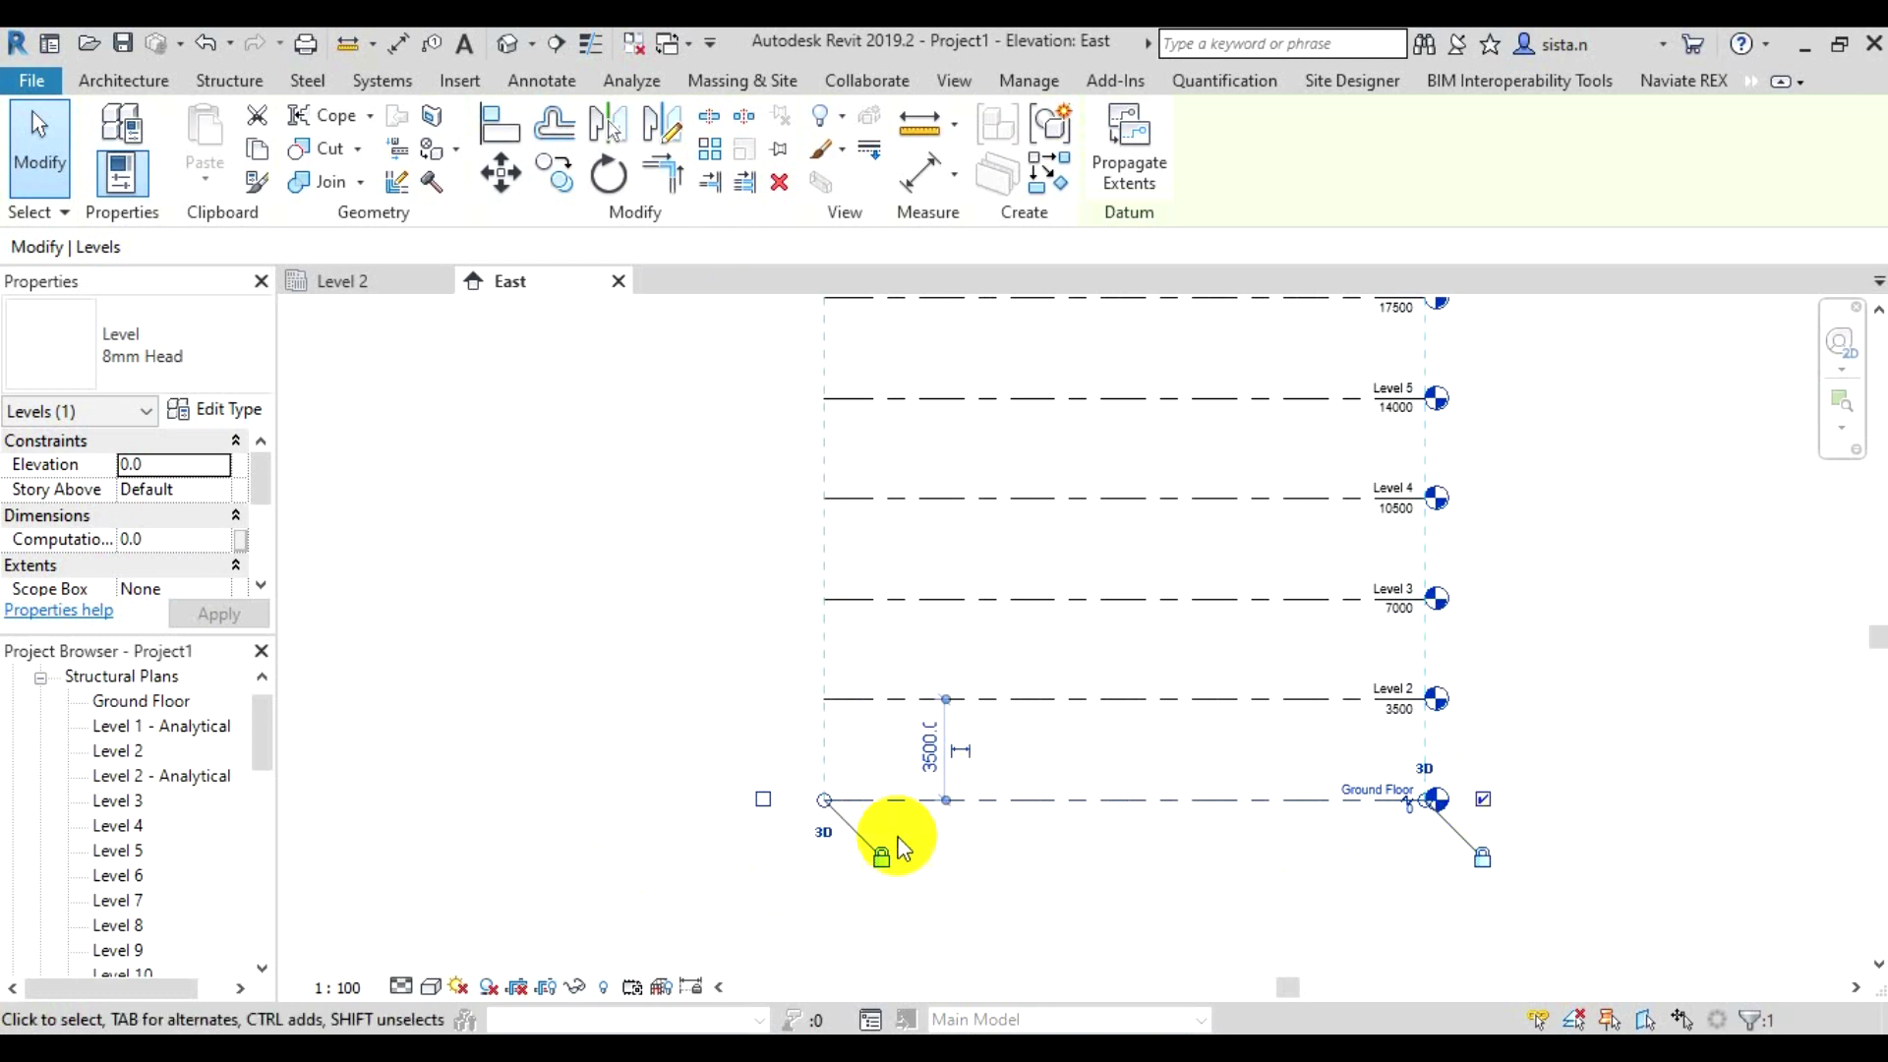
scroll(865, 789, up, 2)
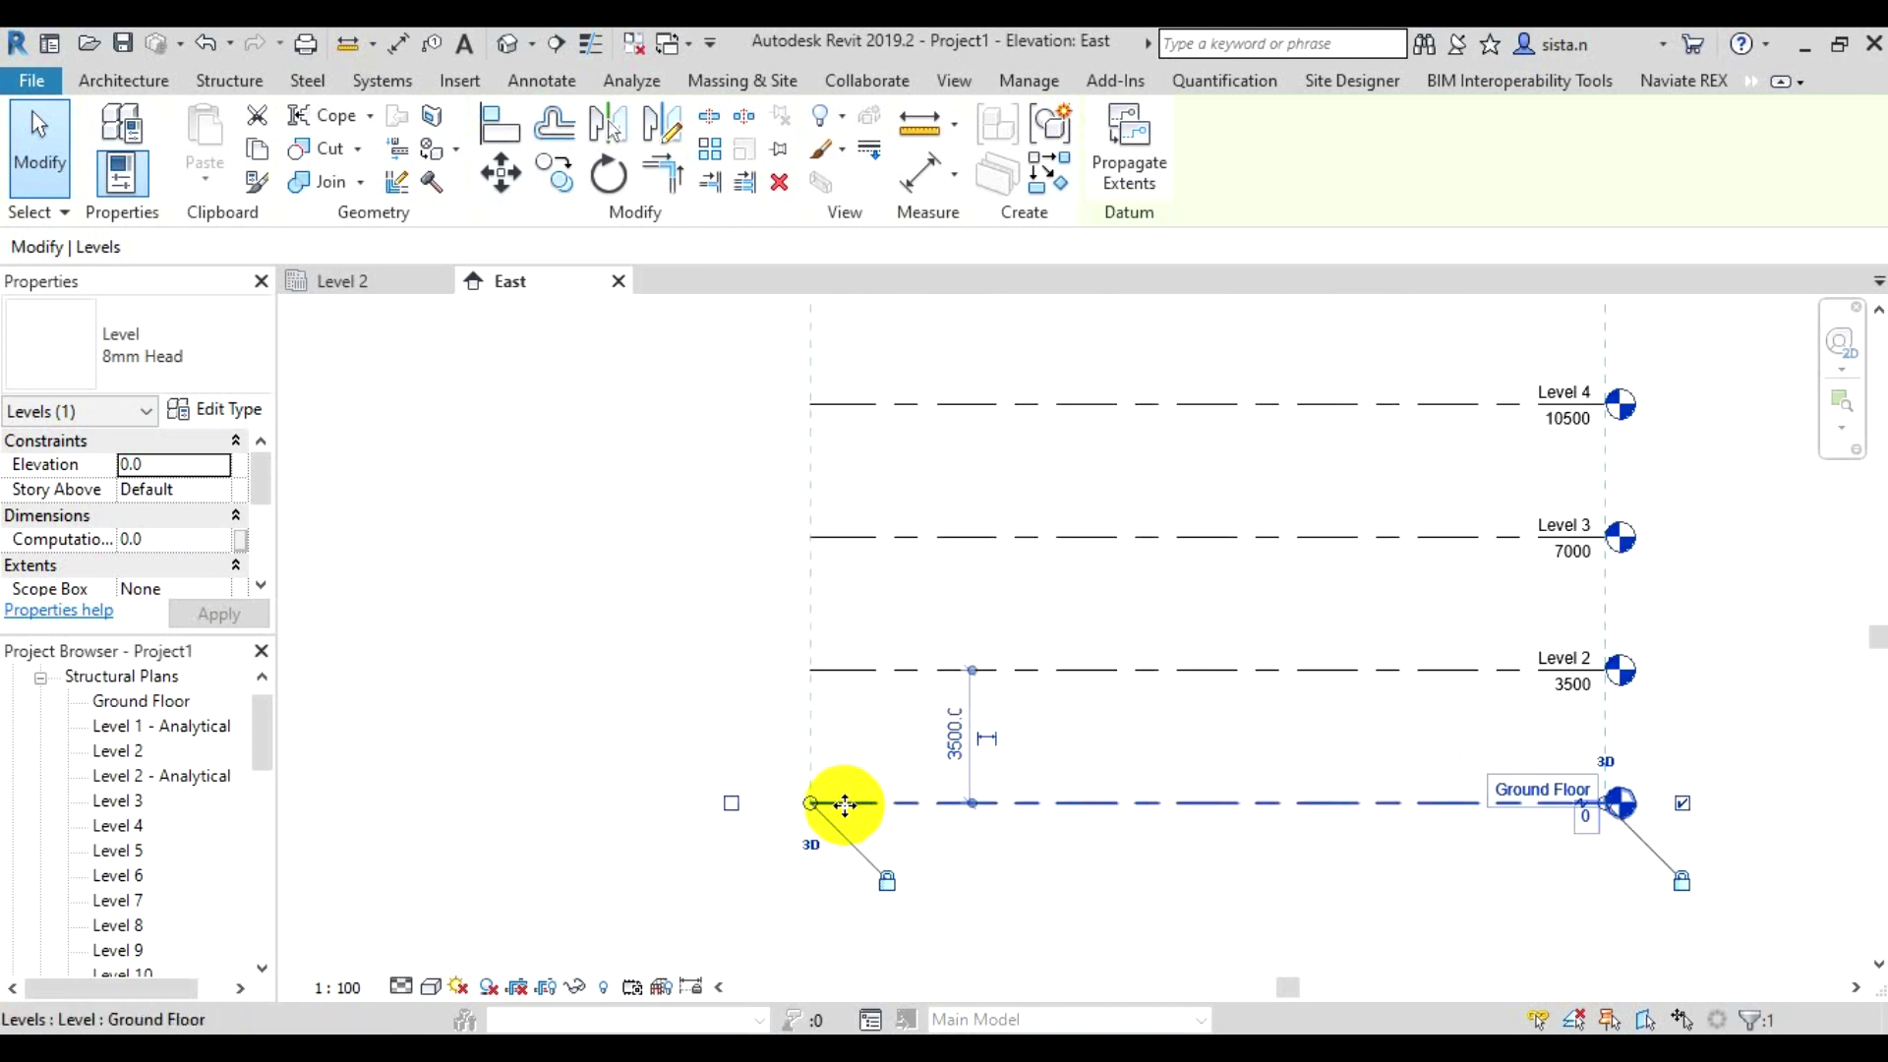
scroll(843, 800, up, 1)
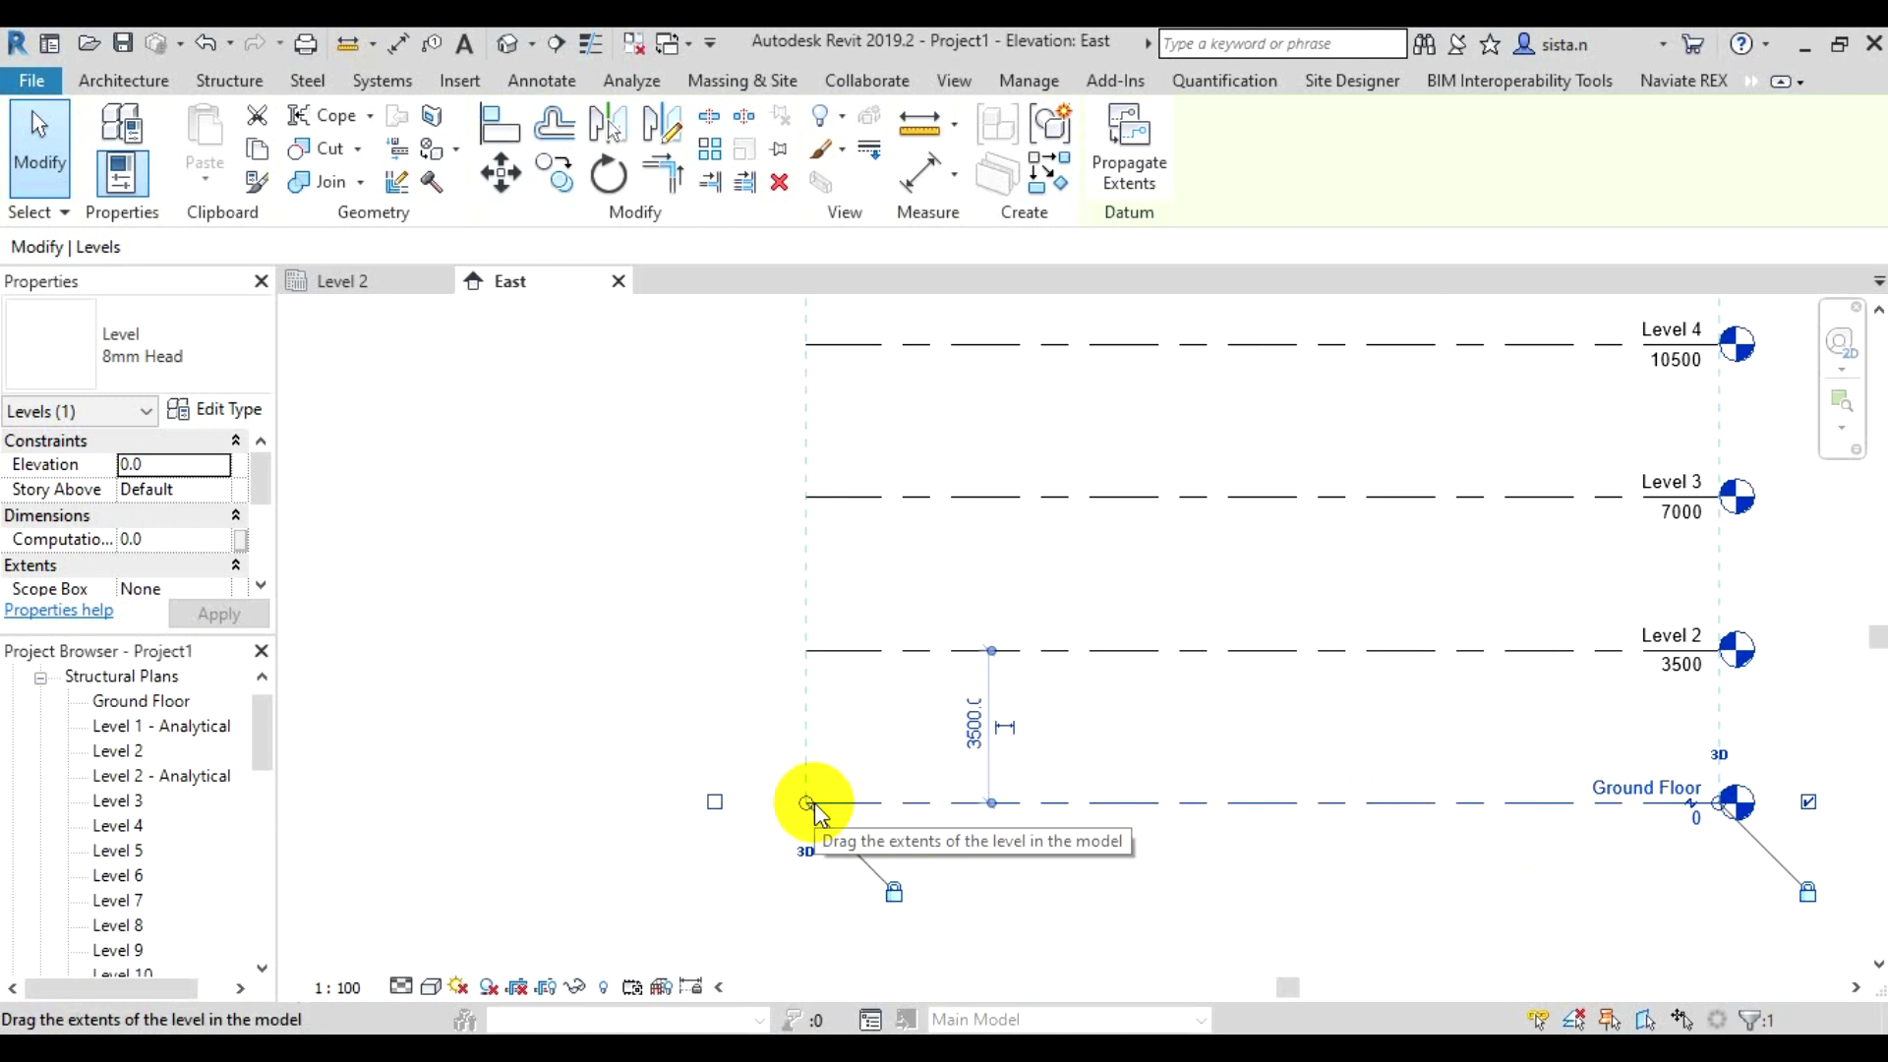
drag(806, 803, 523, 764)
Lengthen the aligned level lines further toward the right
scroll(632, 612, down, 1)
scroll(646, 618, down, 1)
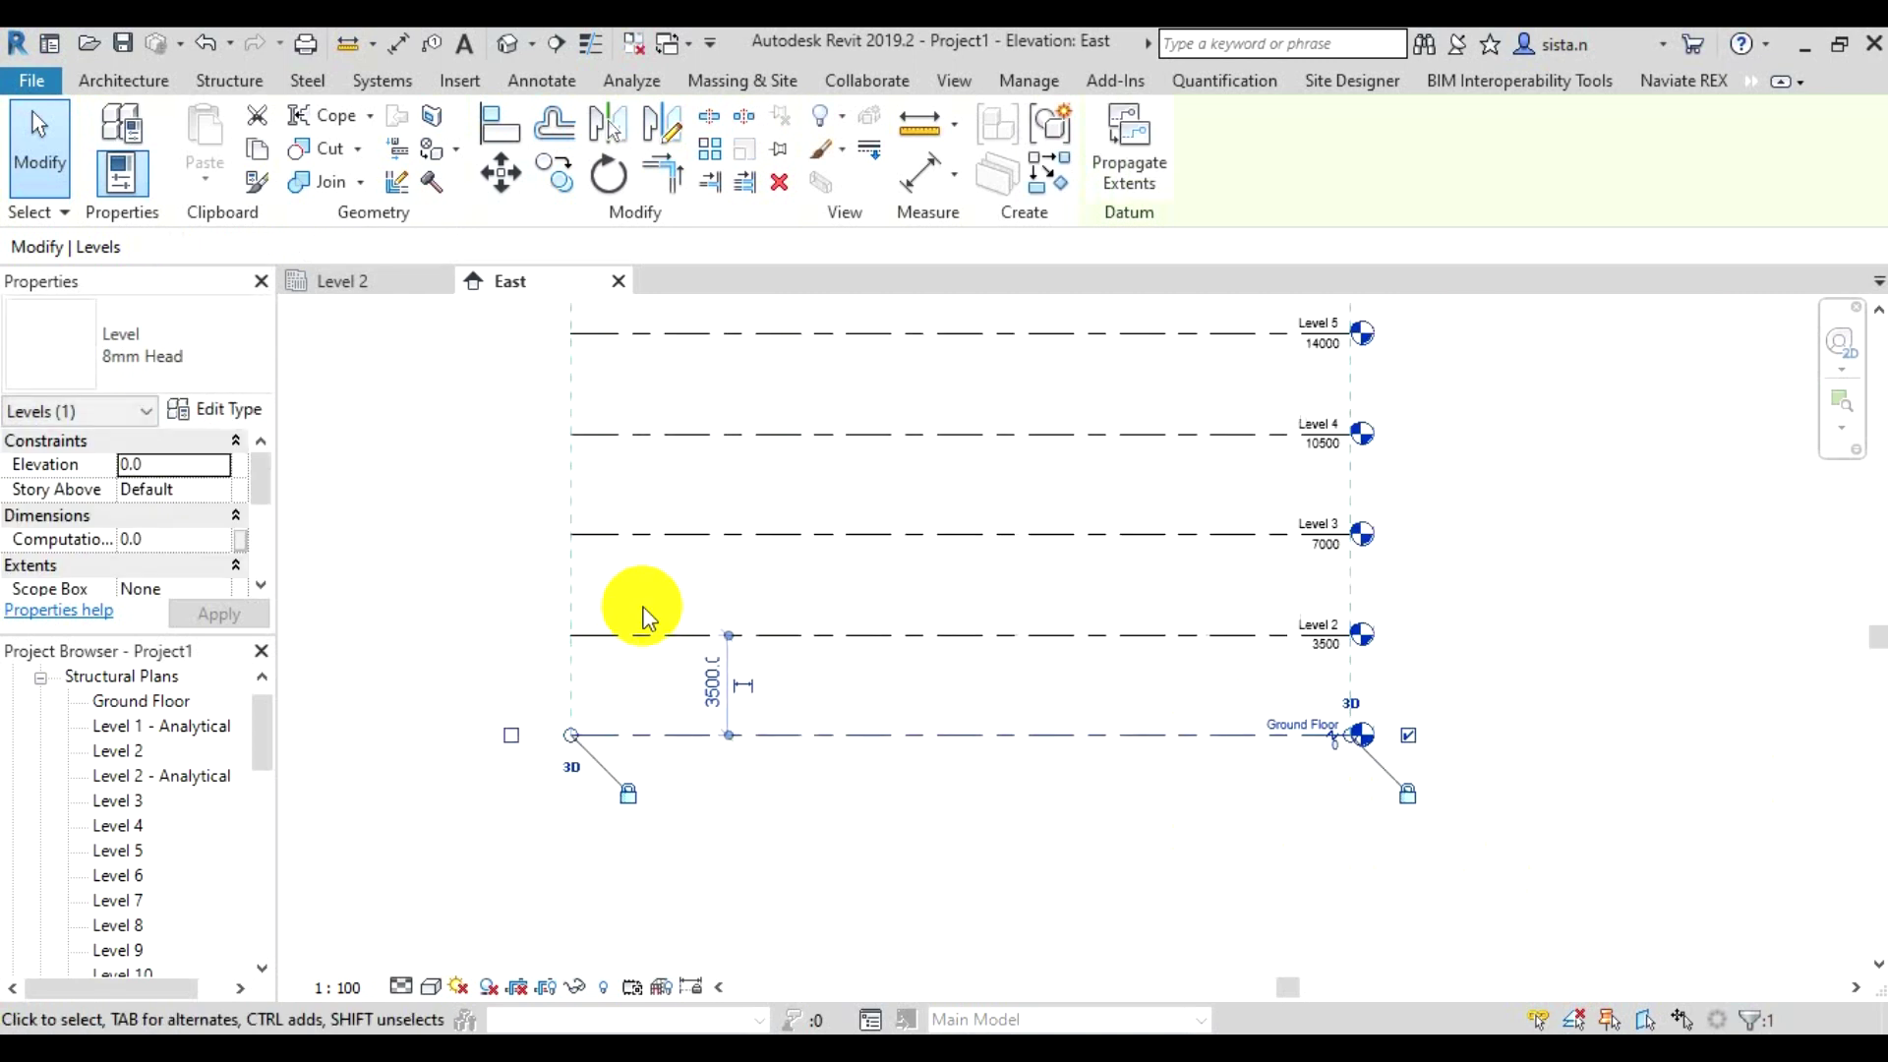
scroll(639, 590, down, 1)
mouse_move(640, 586)
middle_down()
mouse_move(654, 557)
mouse_move(604, 514)
mouse_move(653, 851)
middle_up()
scroll(633, 843, down, 2)
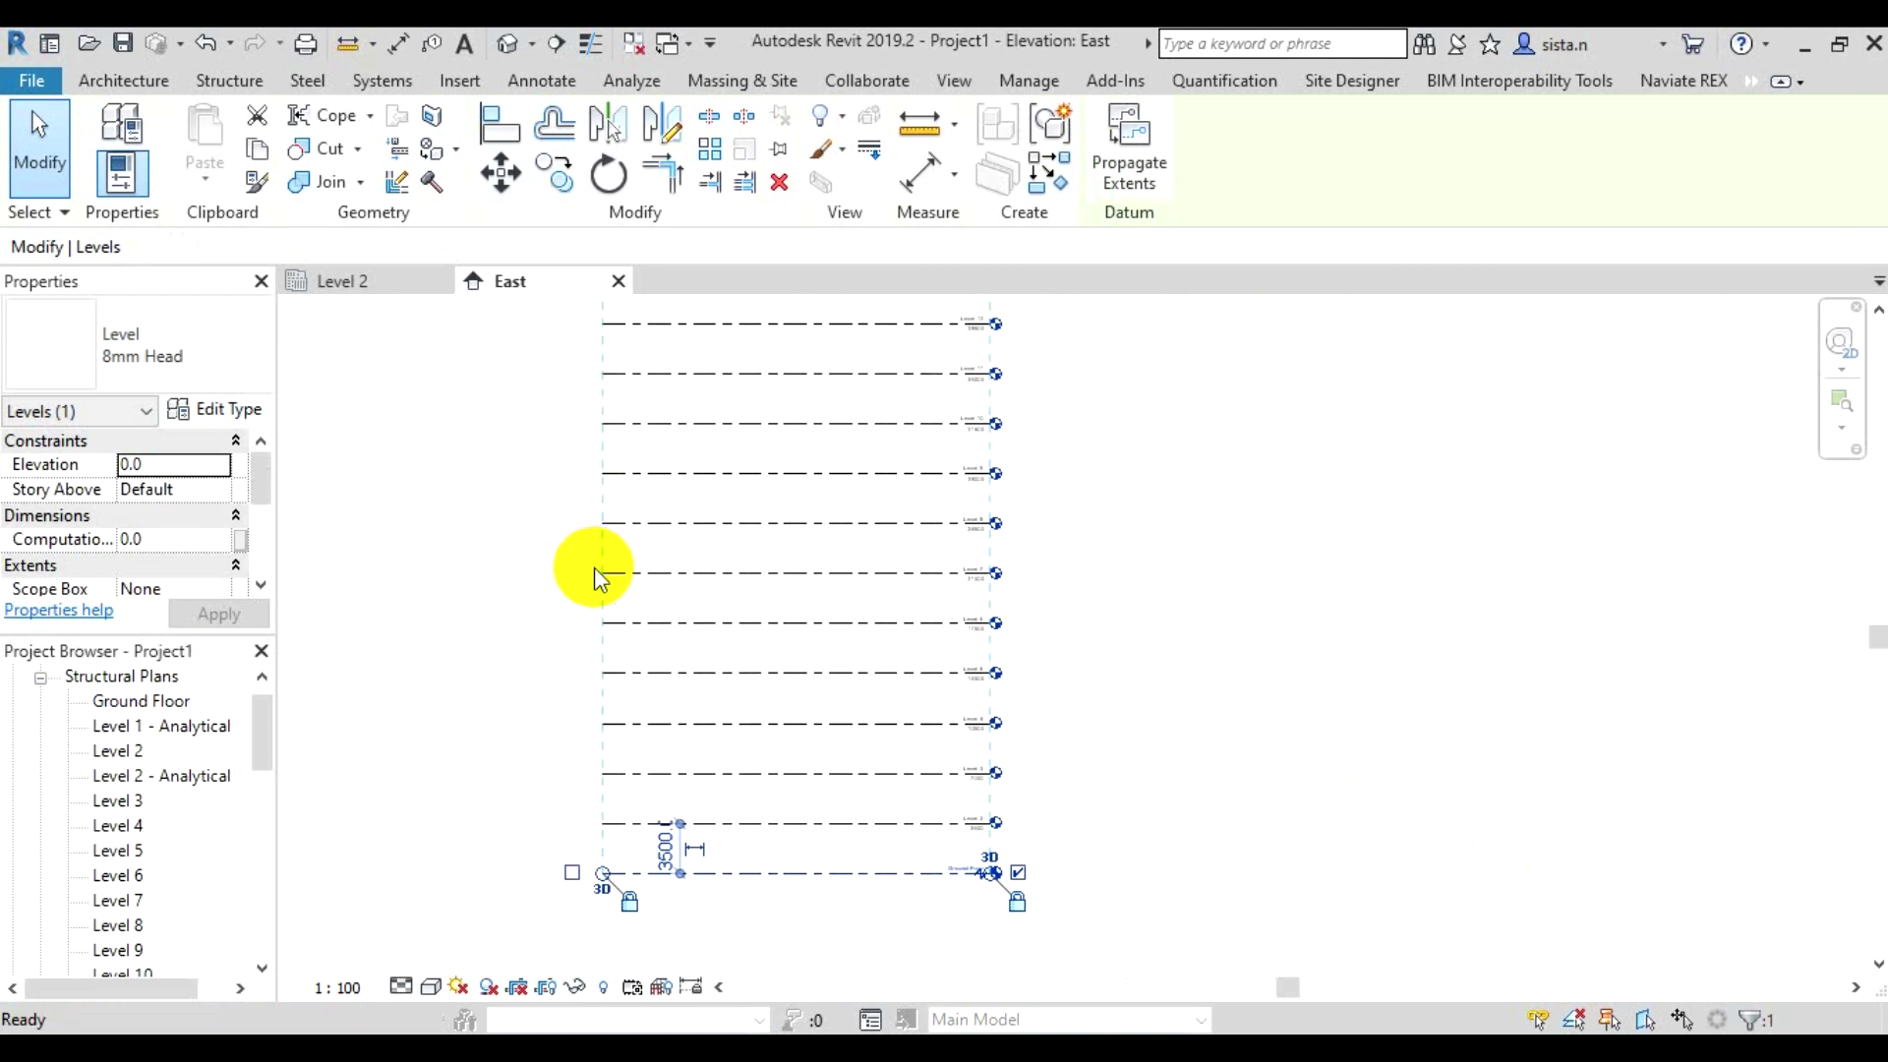
scroll(662, 835, up, 2)
scroll(661, 846, up, 2)
middle_drag(662, 856, 612, 786)
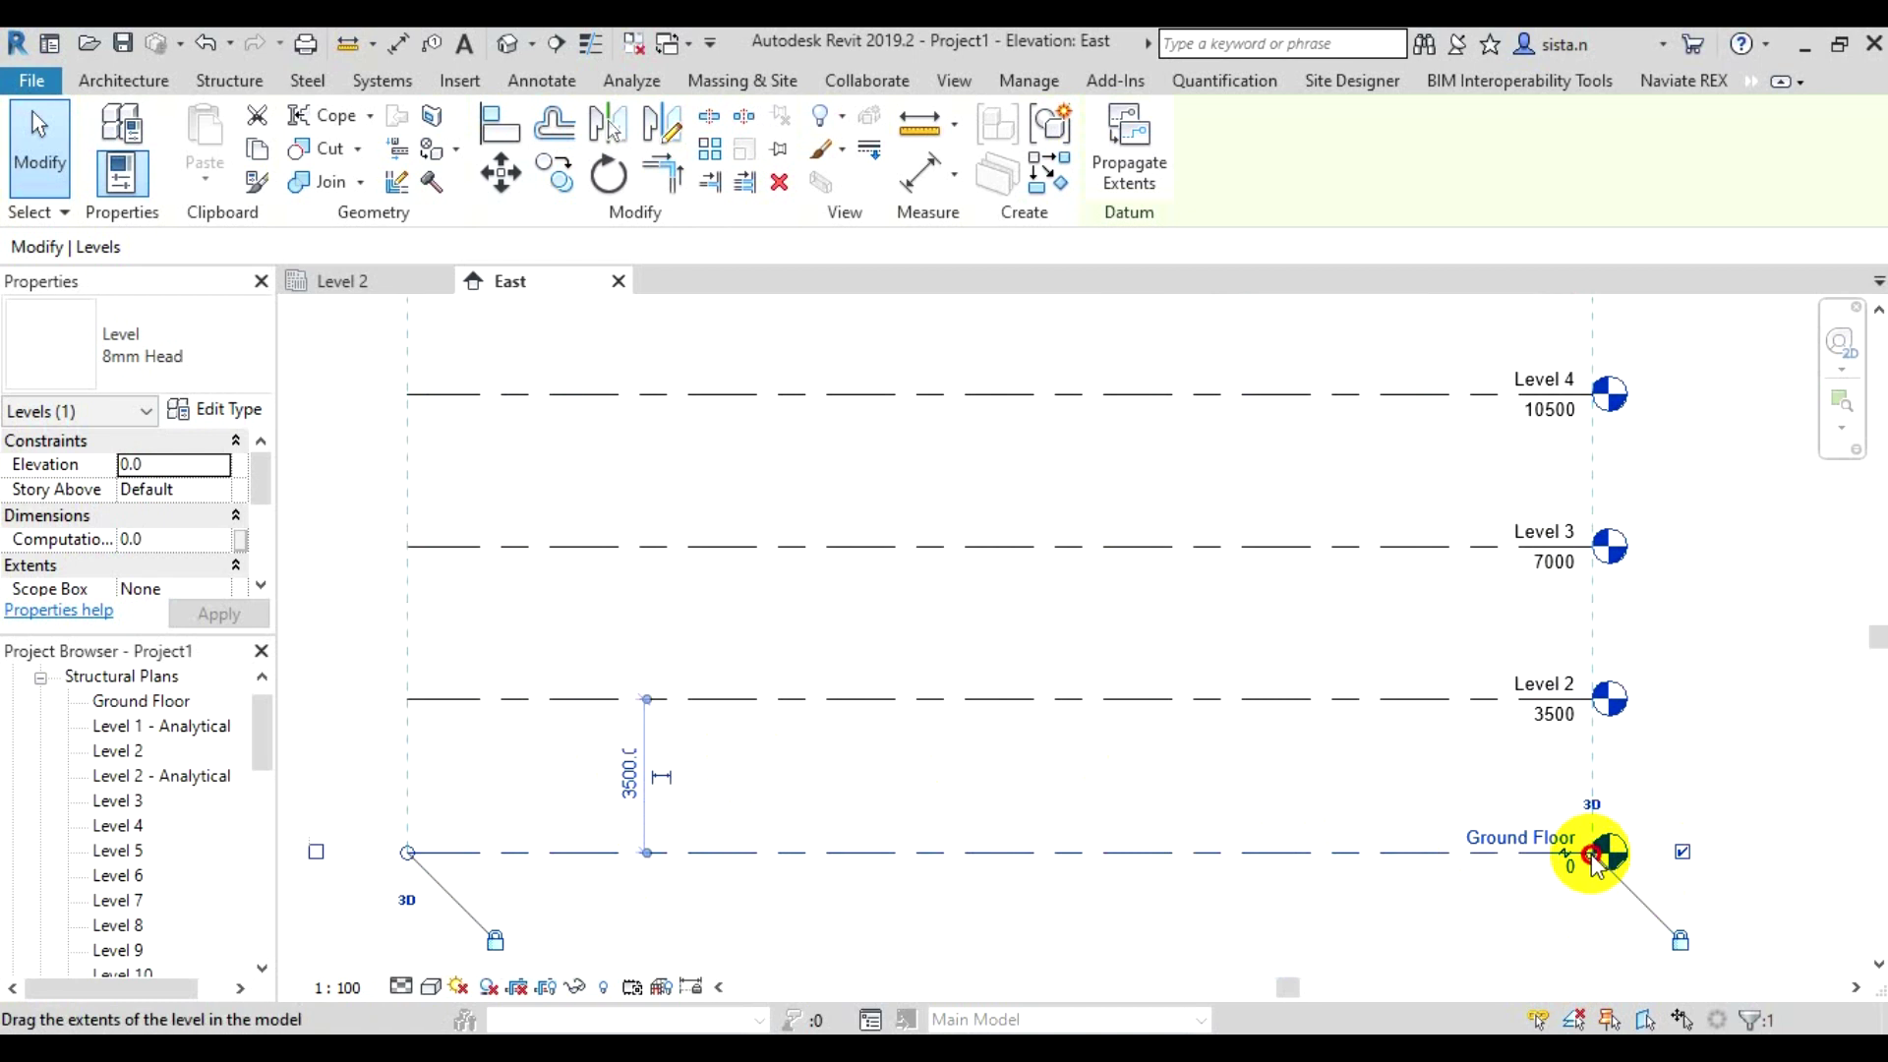
drag(1594, 854, 1727, 870)
scroll(1728, 875, down, 1)
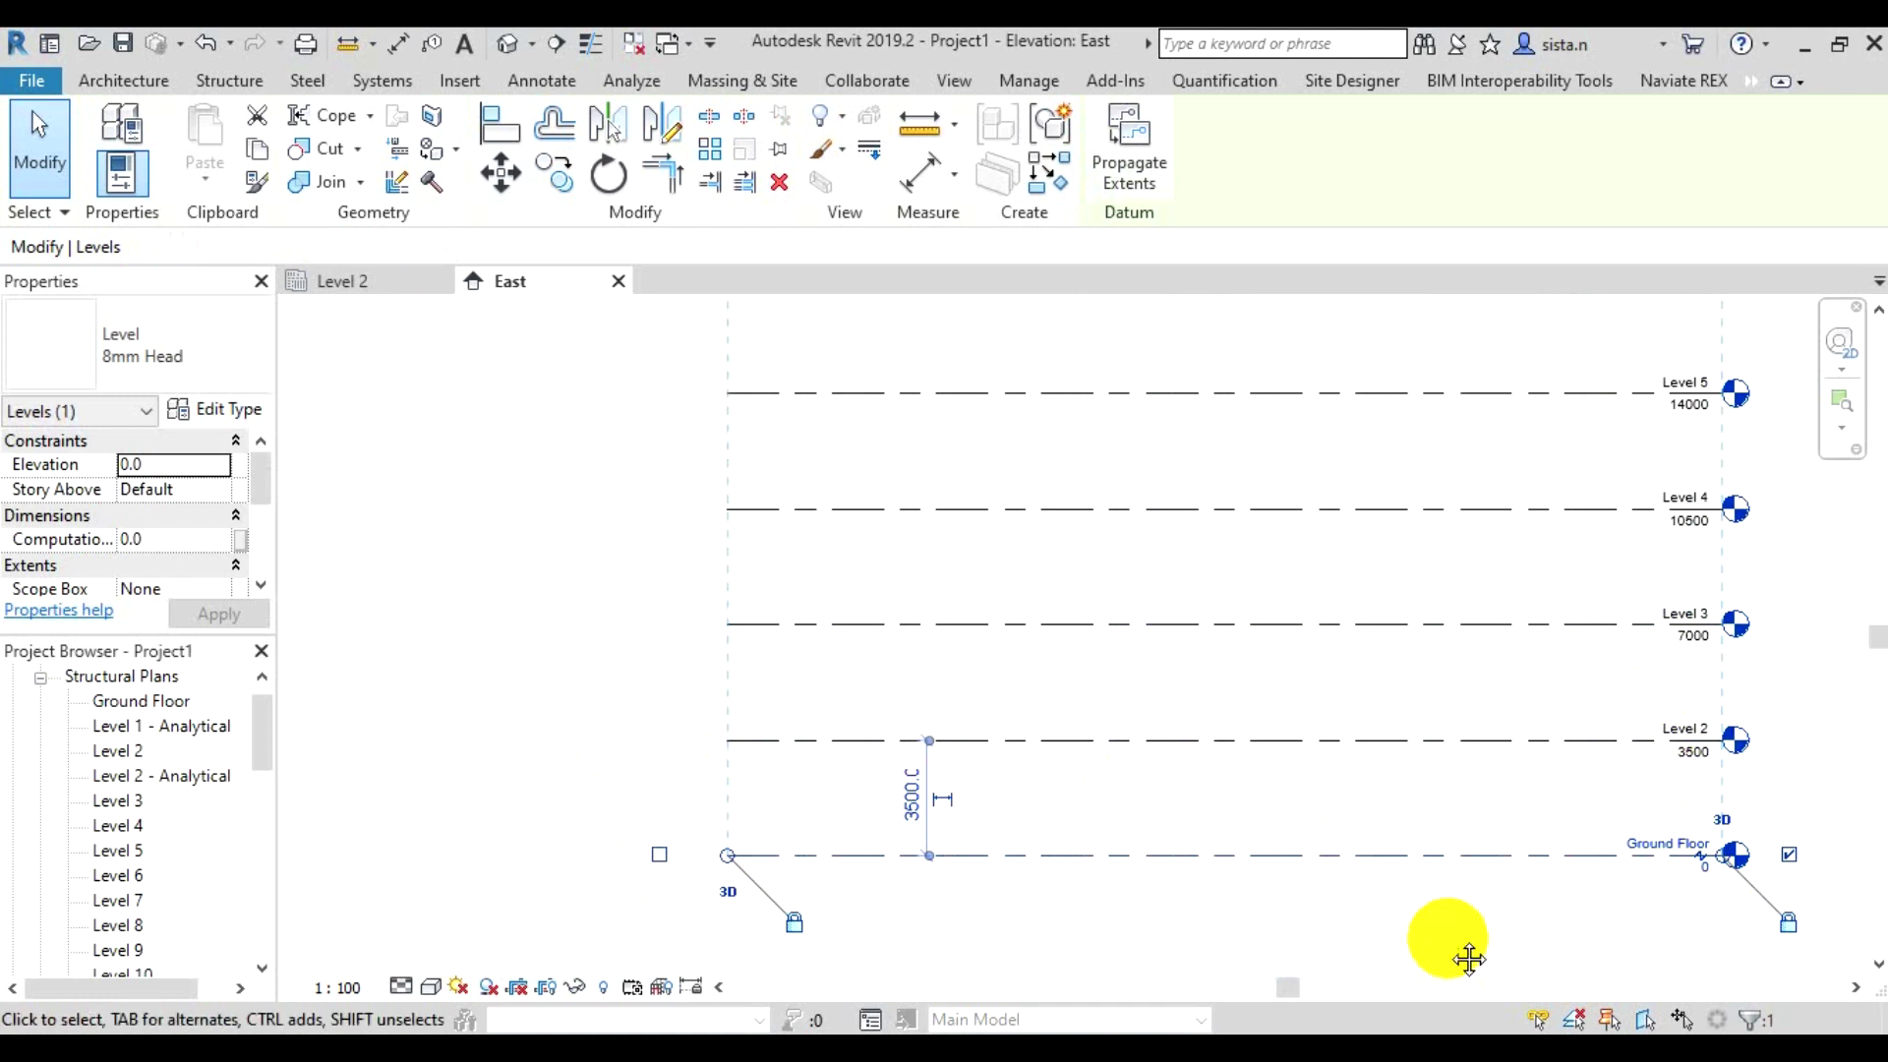
middle_drag(1467, 960, 1328, 905)
scroll(1367, 914, up, 1)
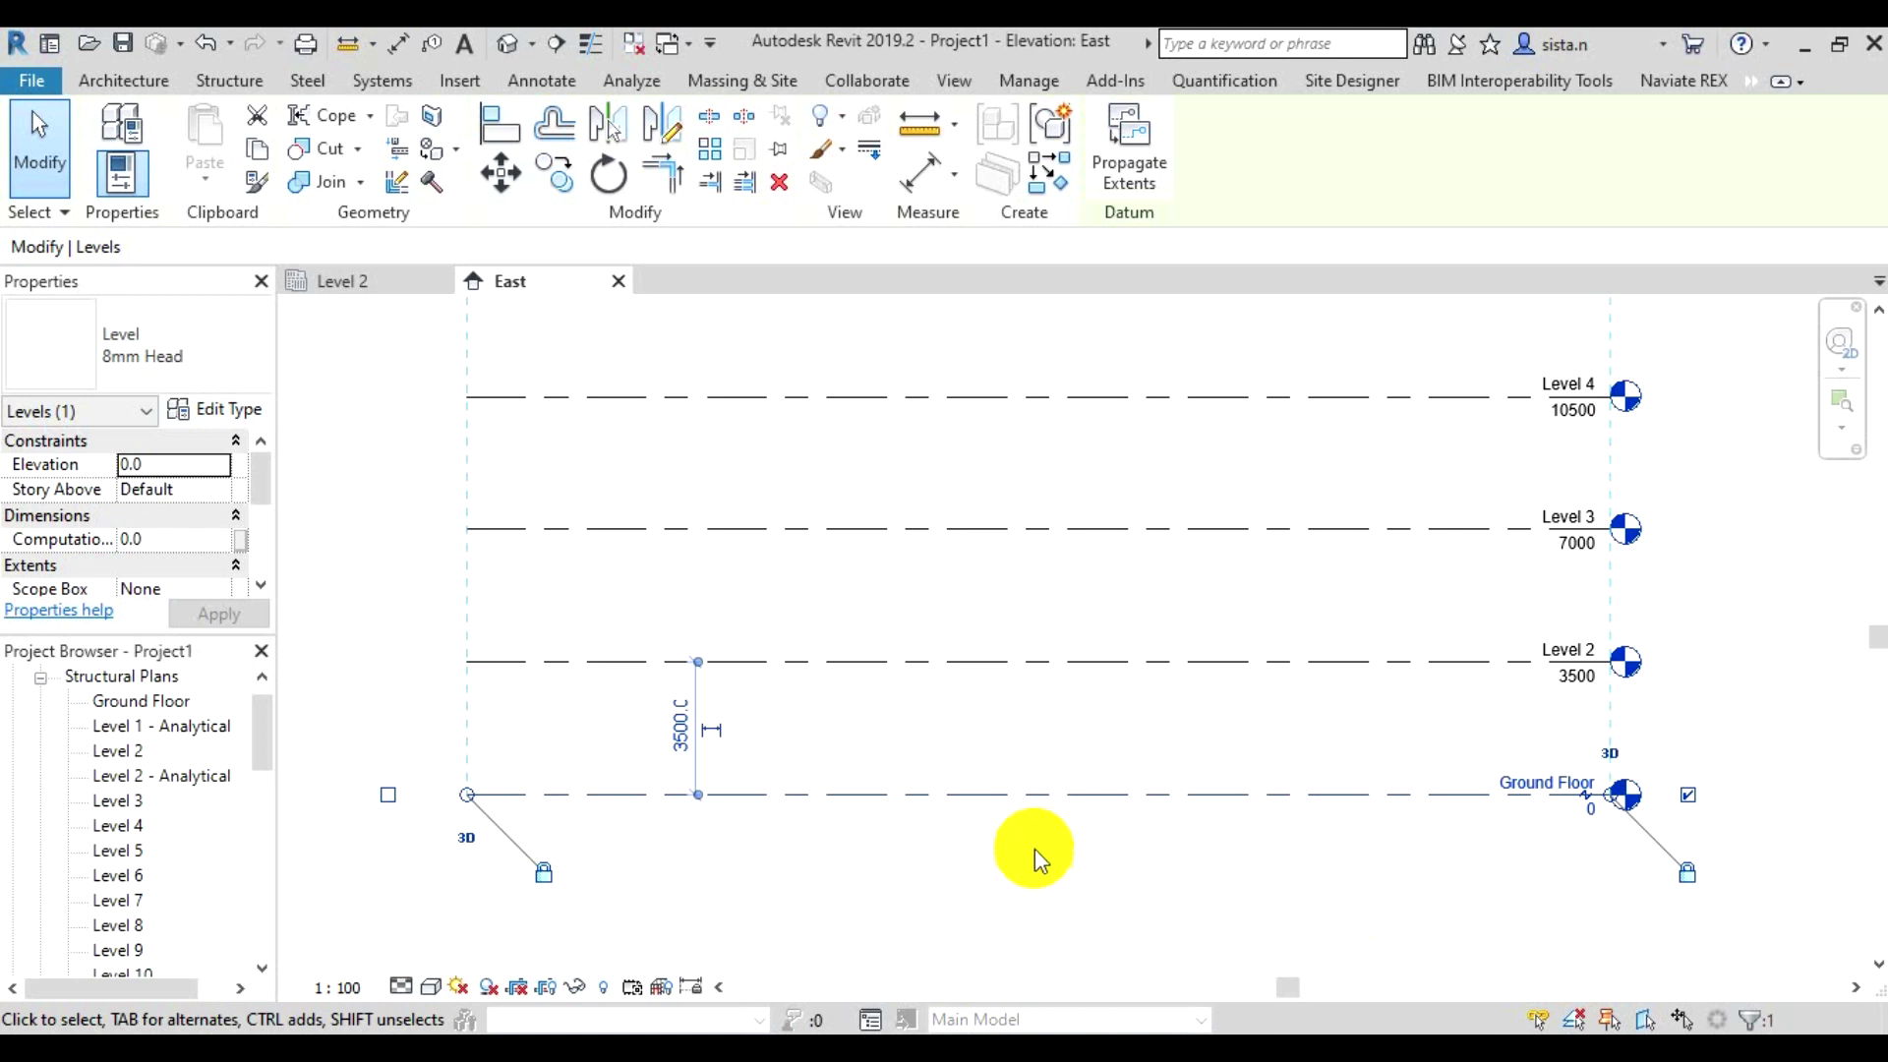
Toggle the Ground Floor's alignment lock and reposition its left end in line with the others
click(541, 868)
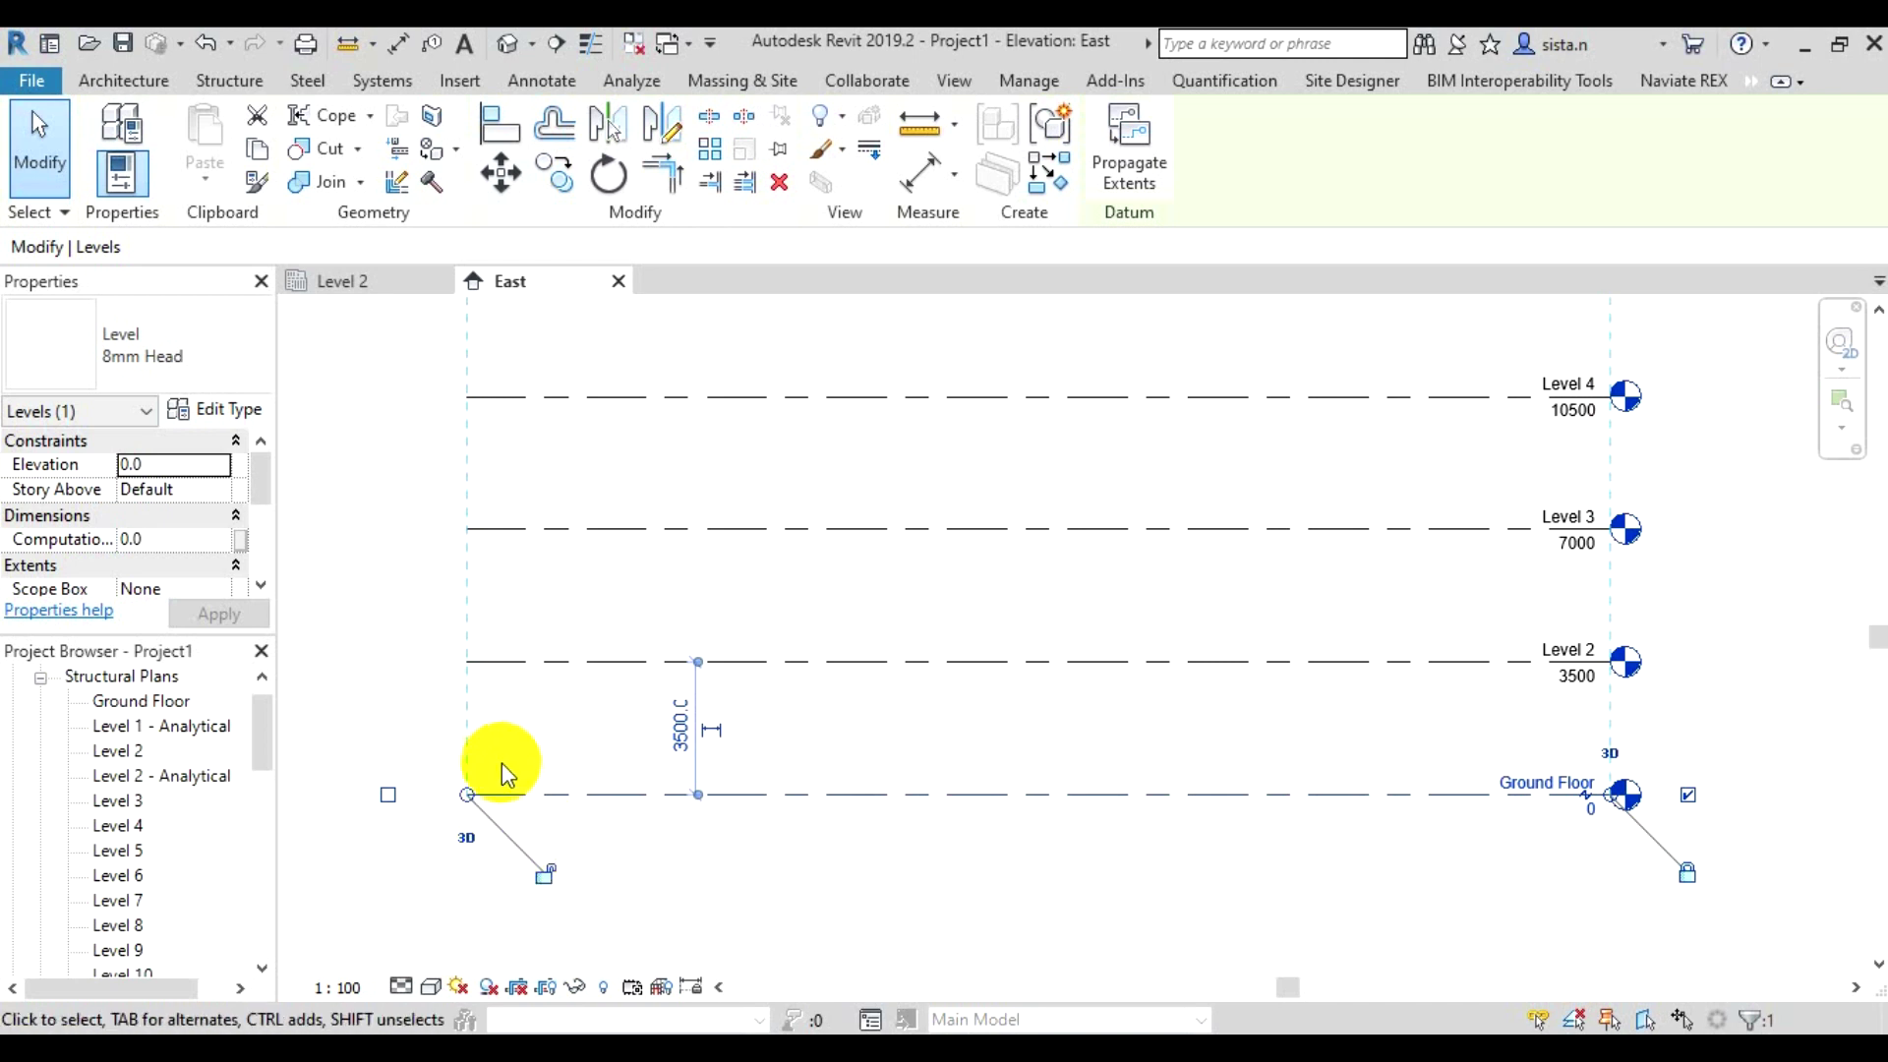
drag(478, 801, 676, 802)
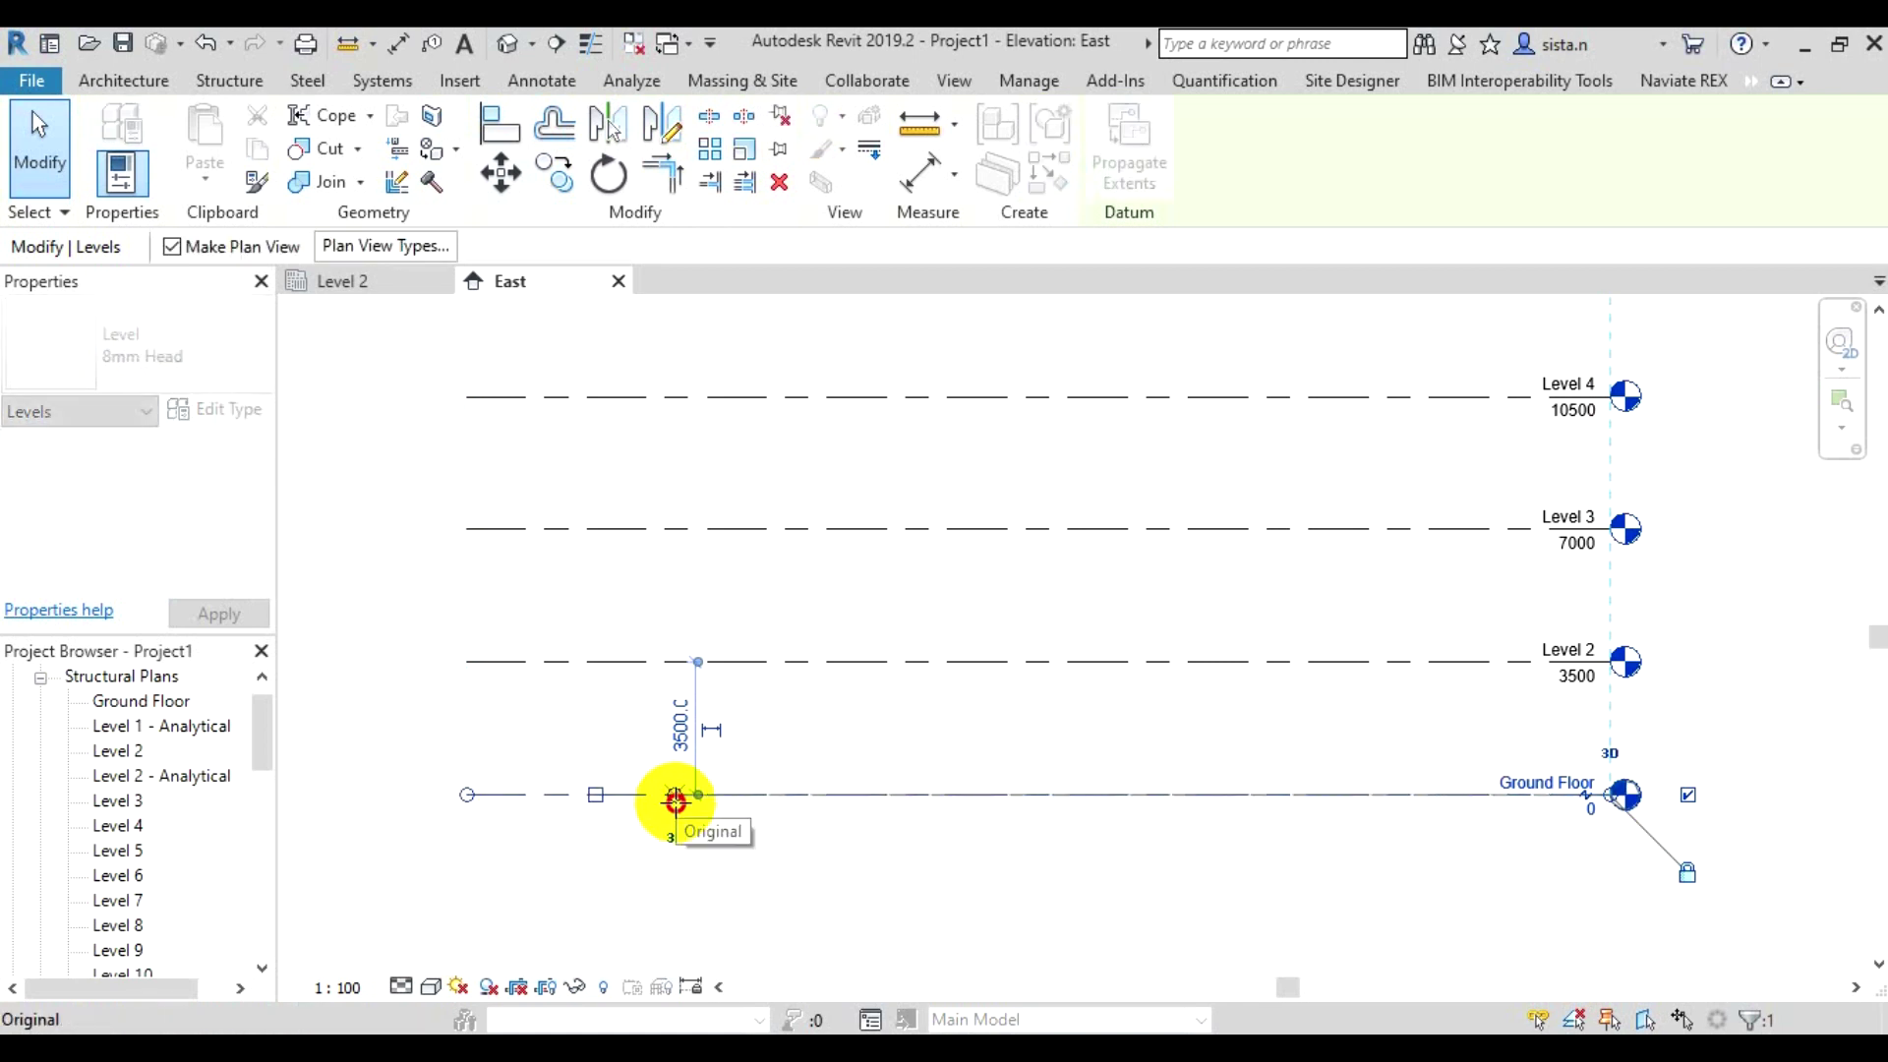
drag(675, 803, 474, 787)
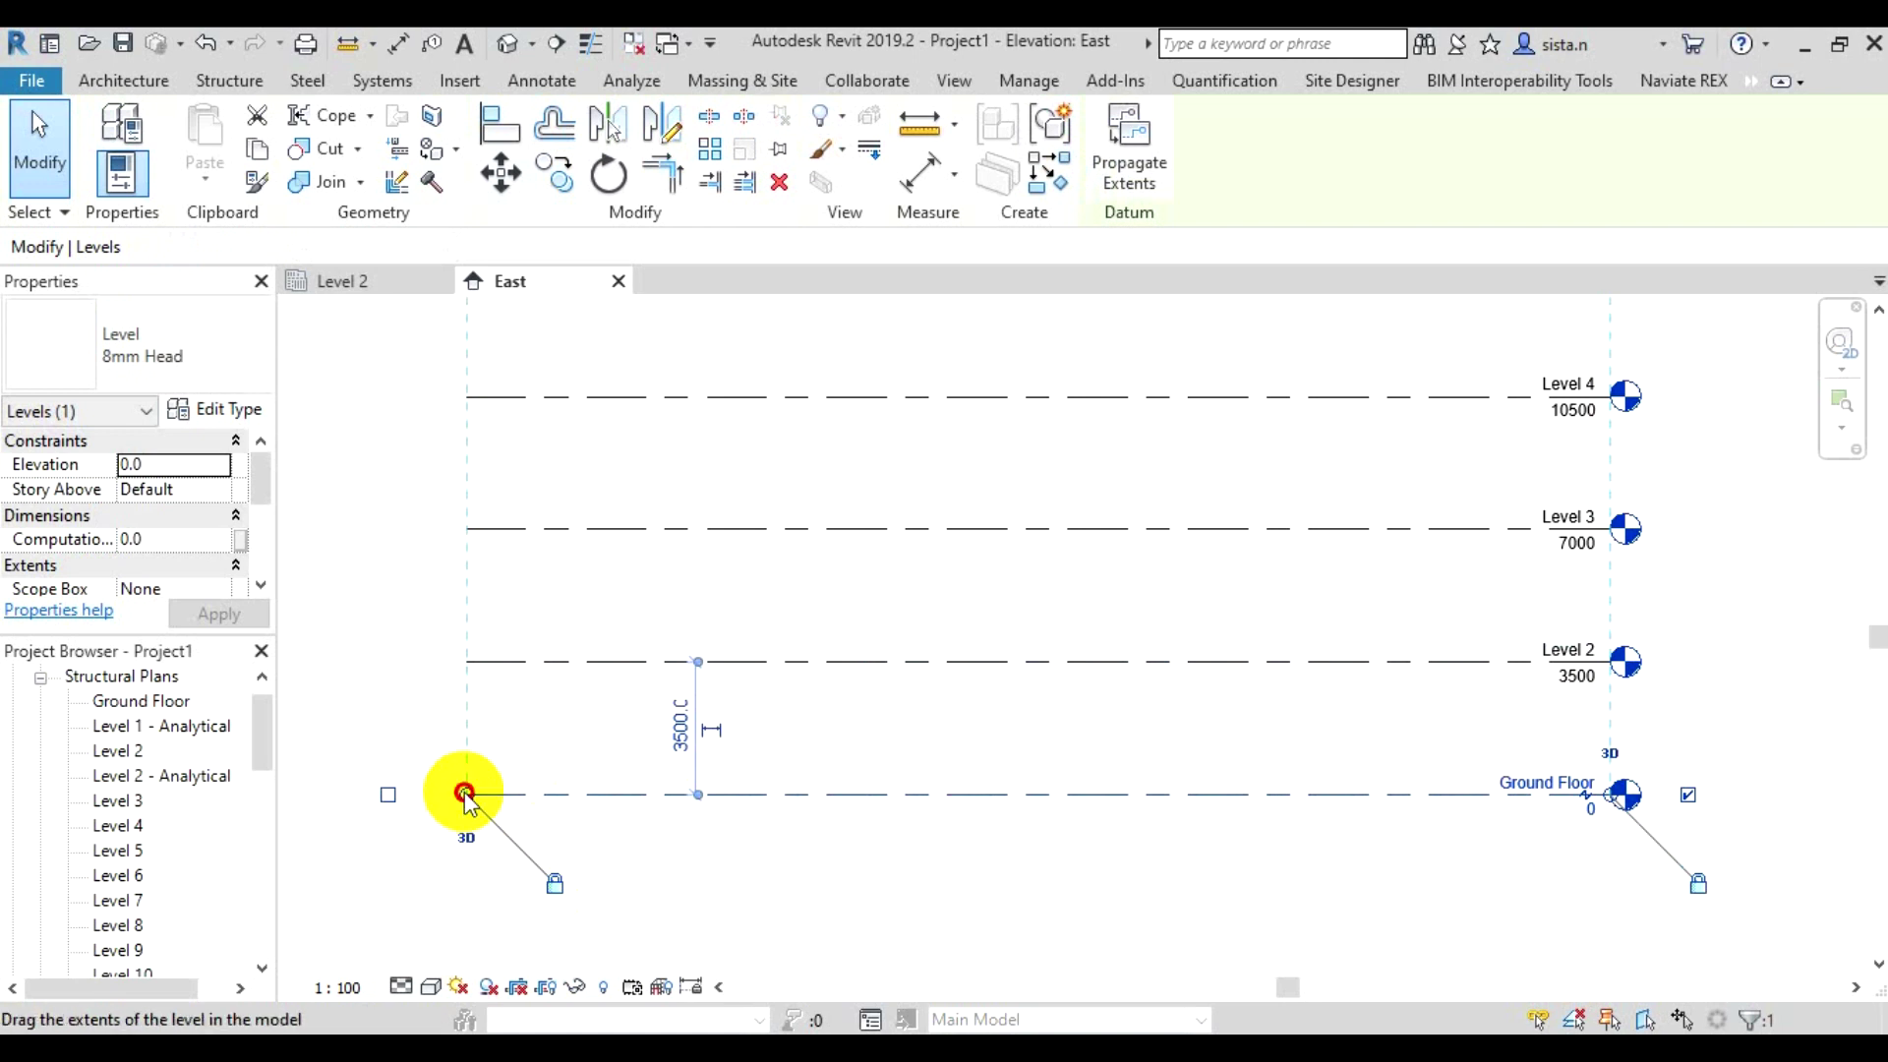
mouse_move(467, 794)
mouse_down()
mouse_move(435, 788)
mouse_move(549, 797)
mouse_up()
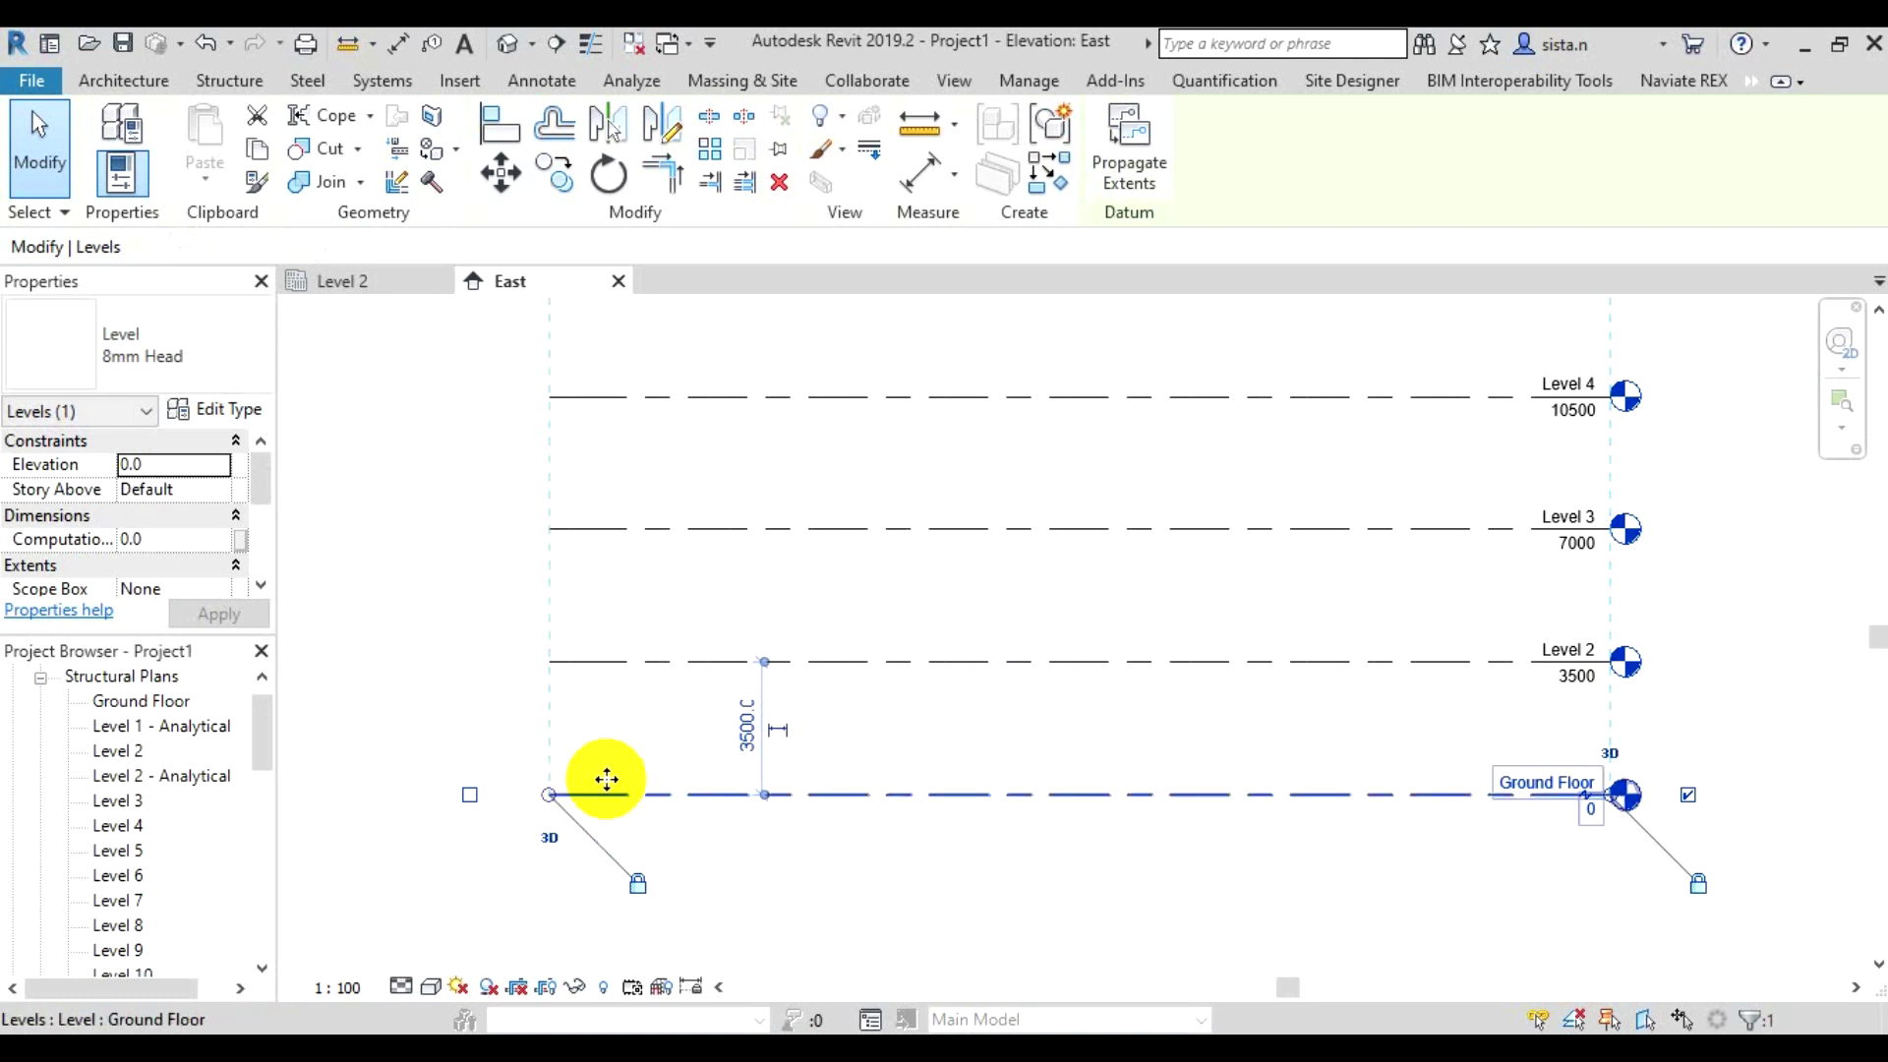
middle_drag(1425, 687, 1278, 649)
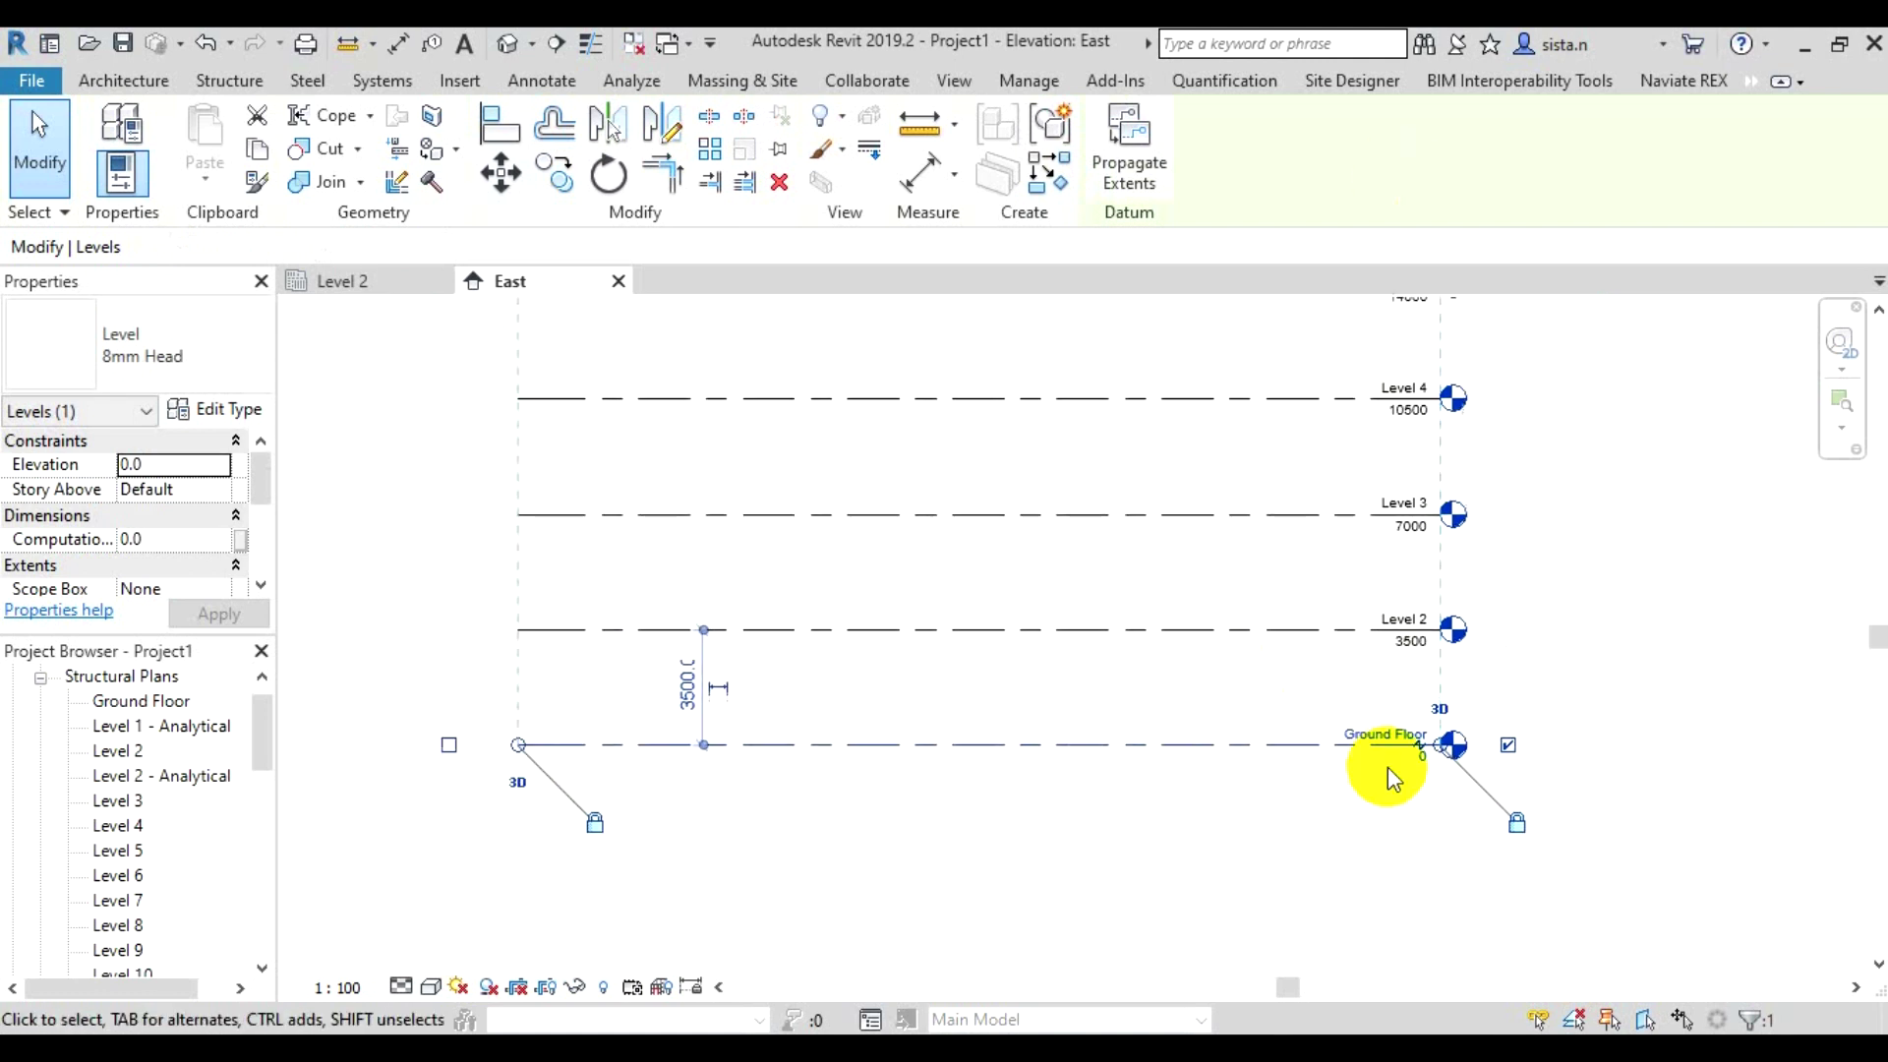
middle_drag(1387, 772, 1438, 776)
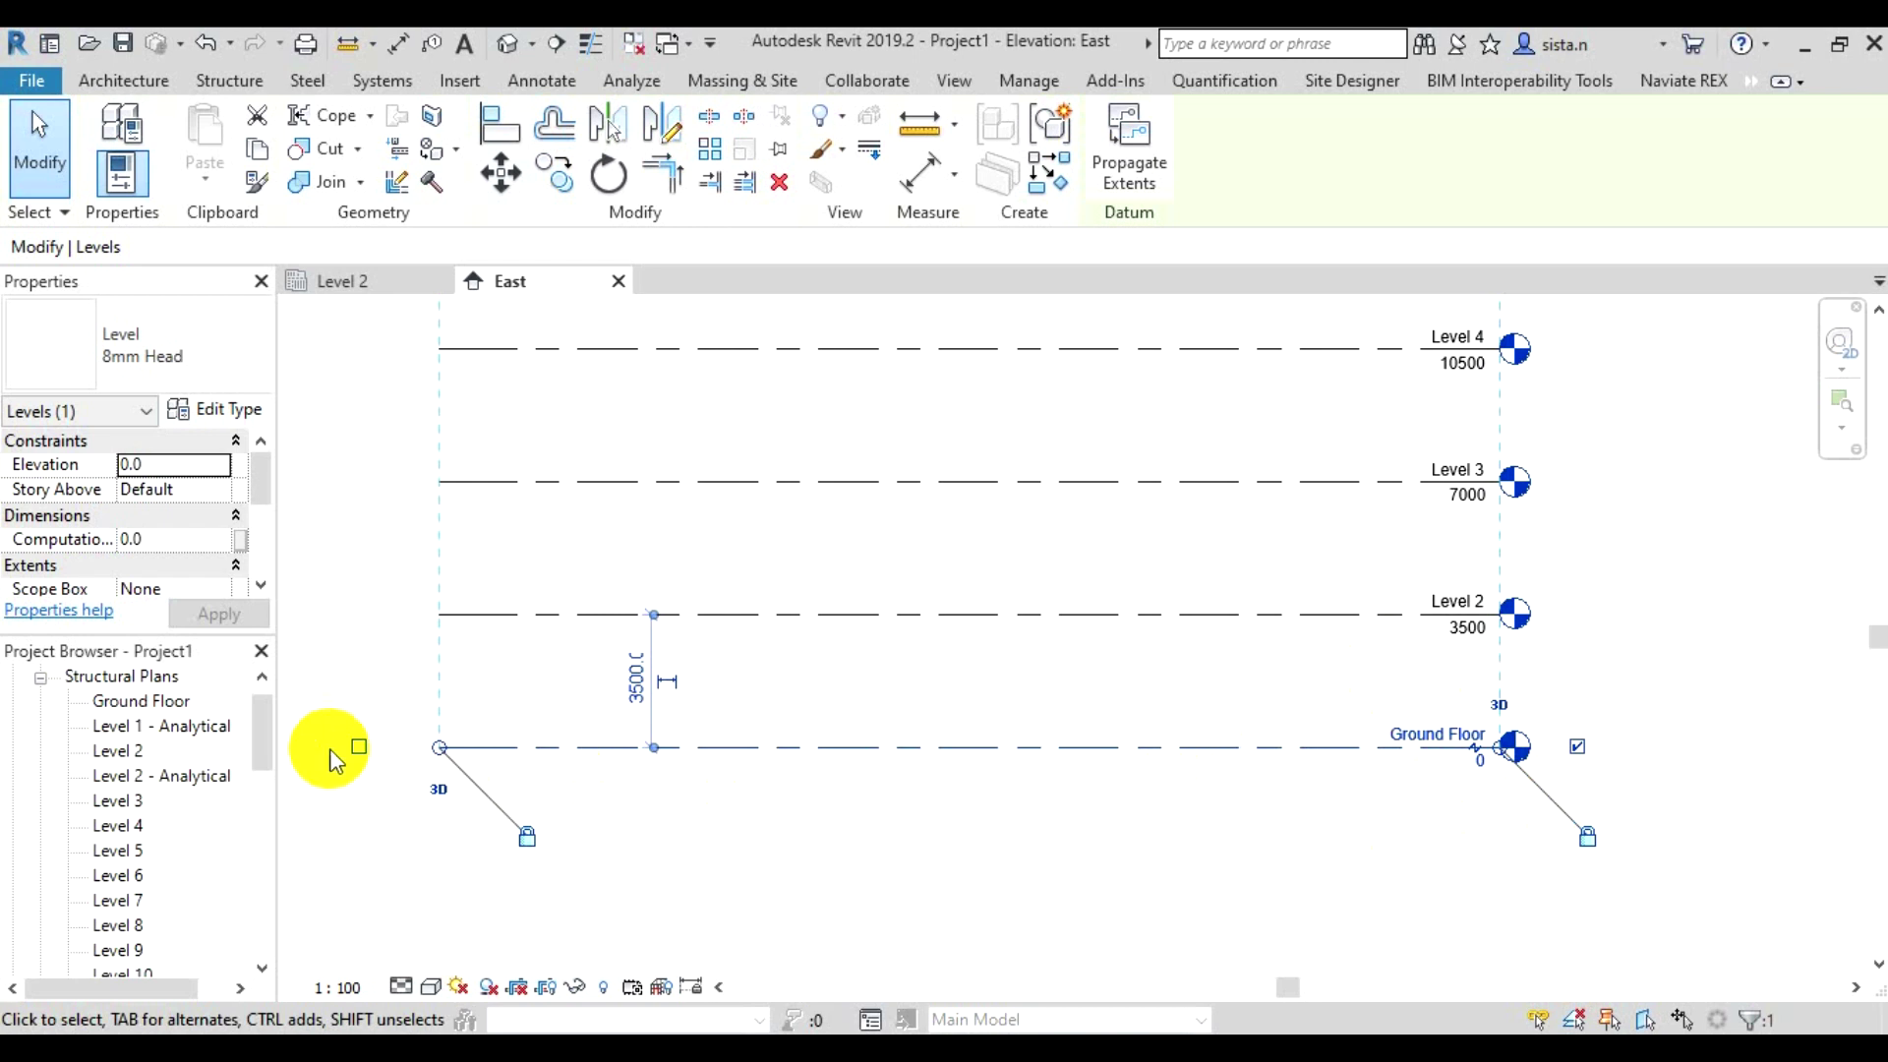
click(370, 755)
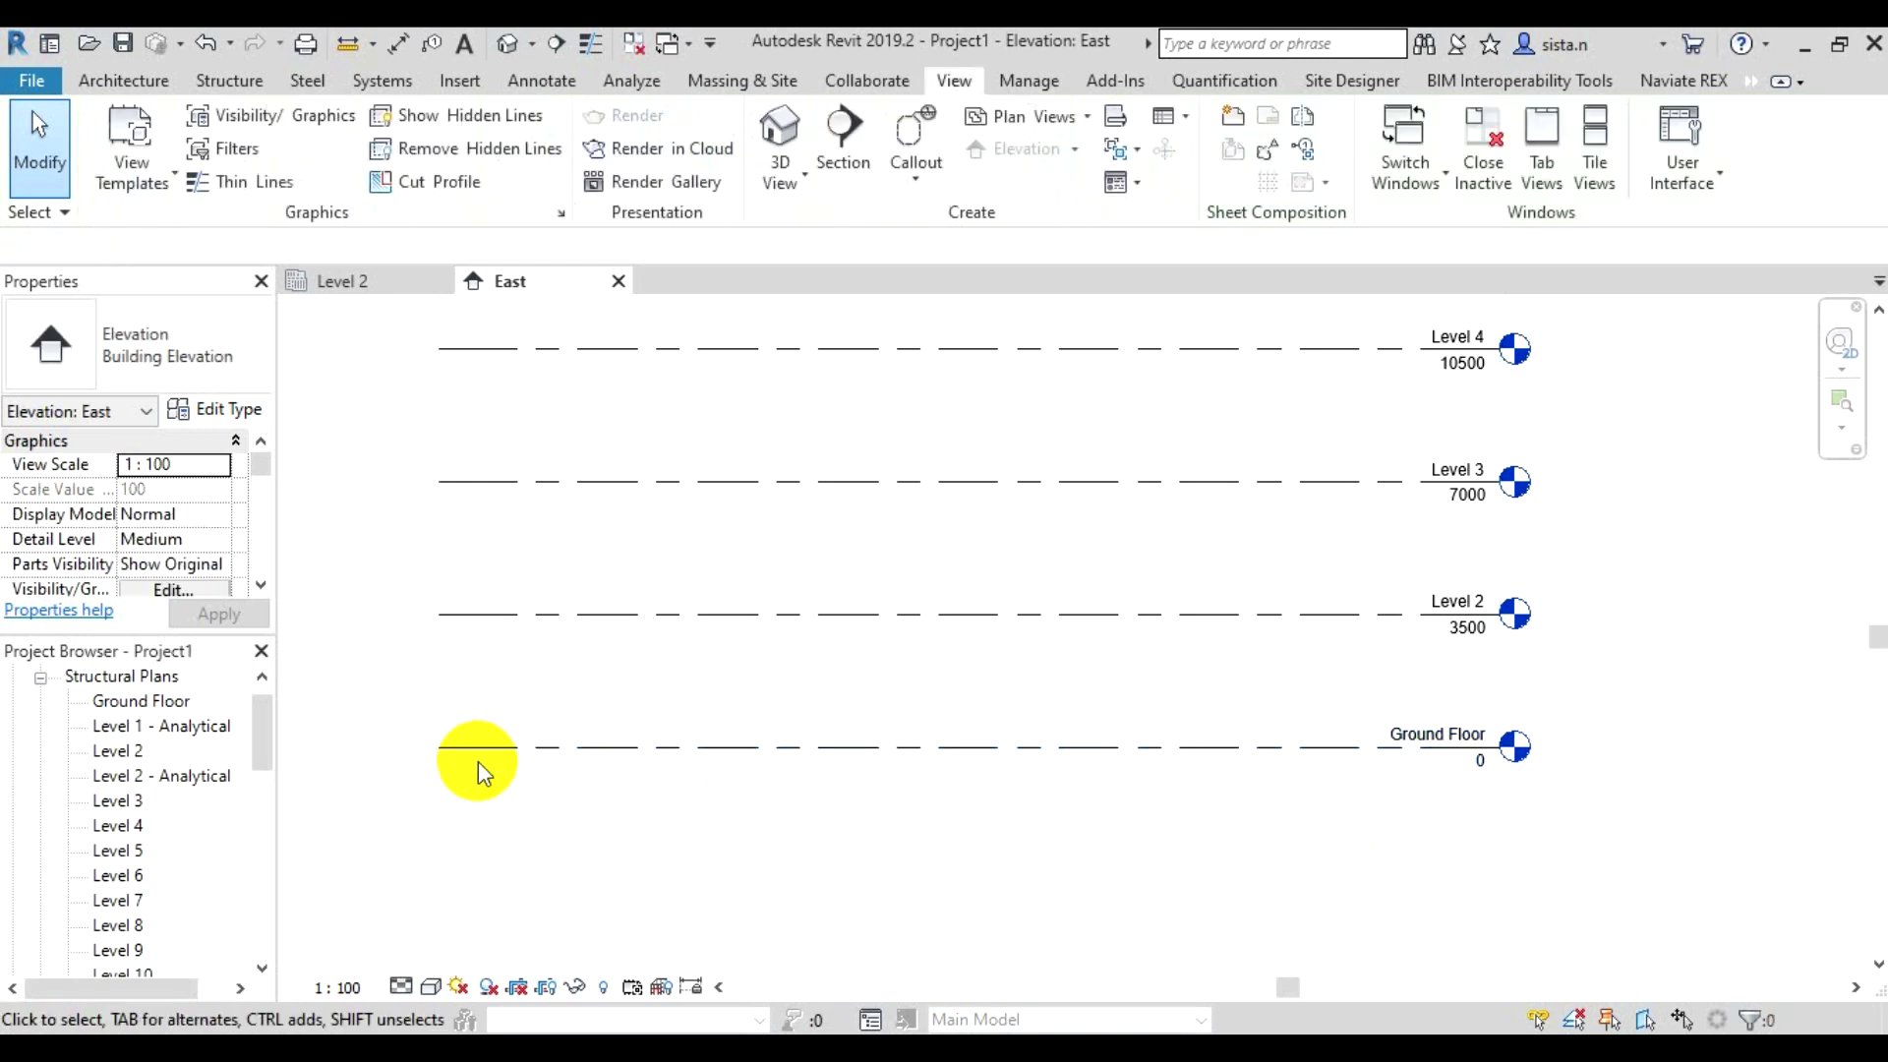
click(522, 754)
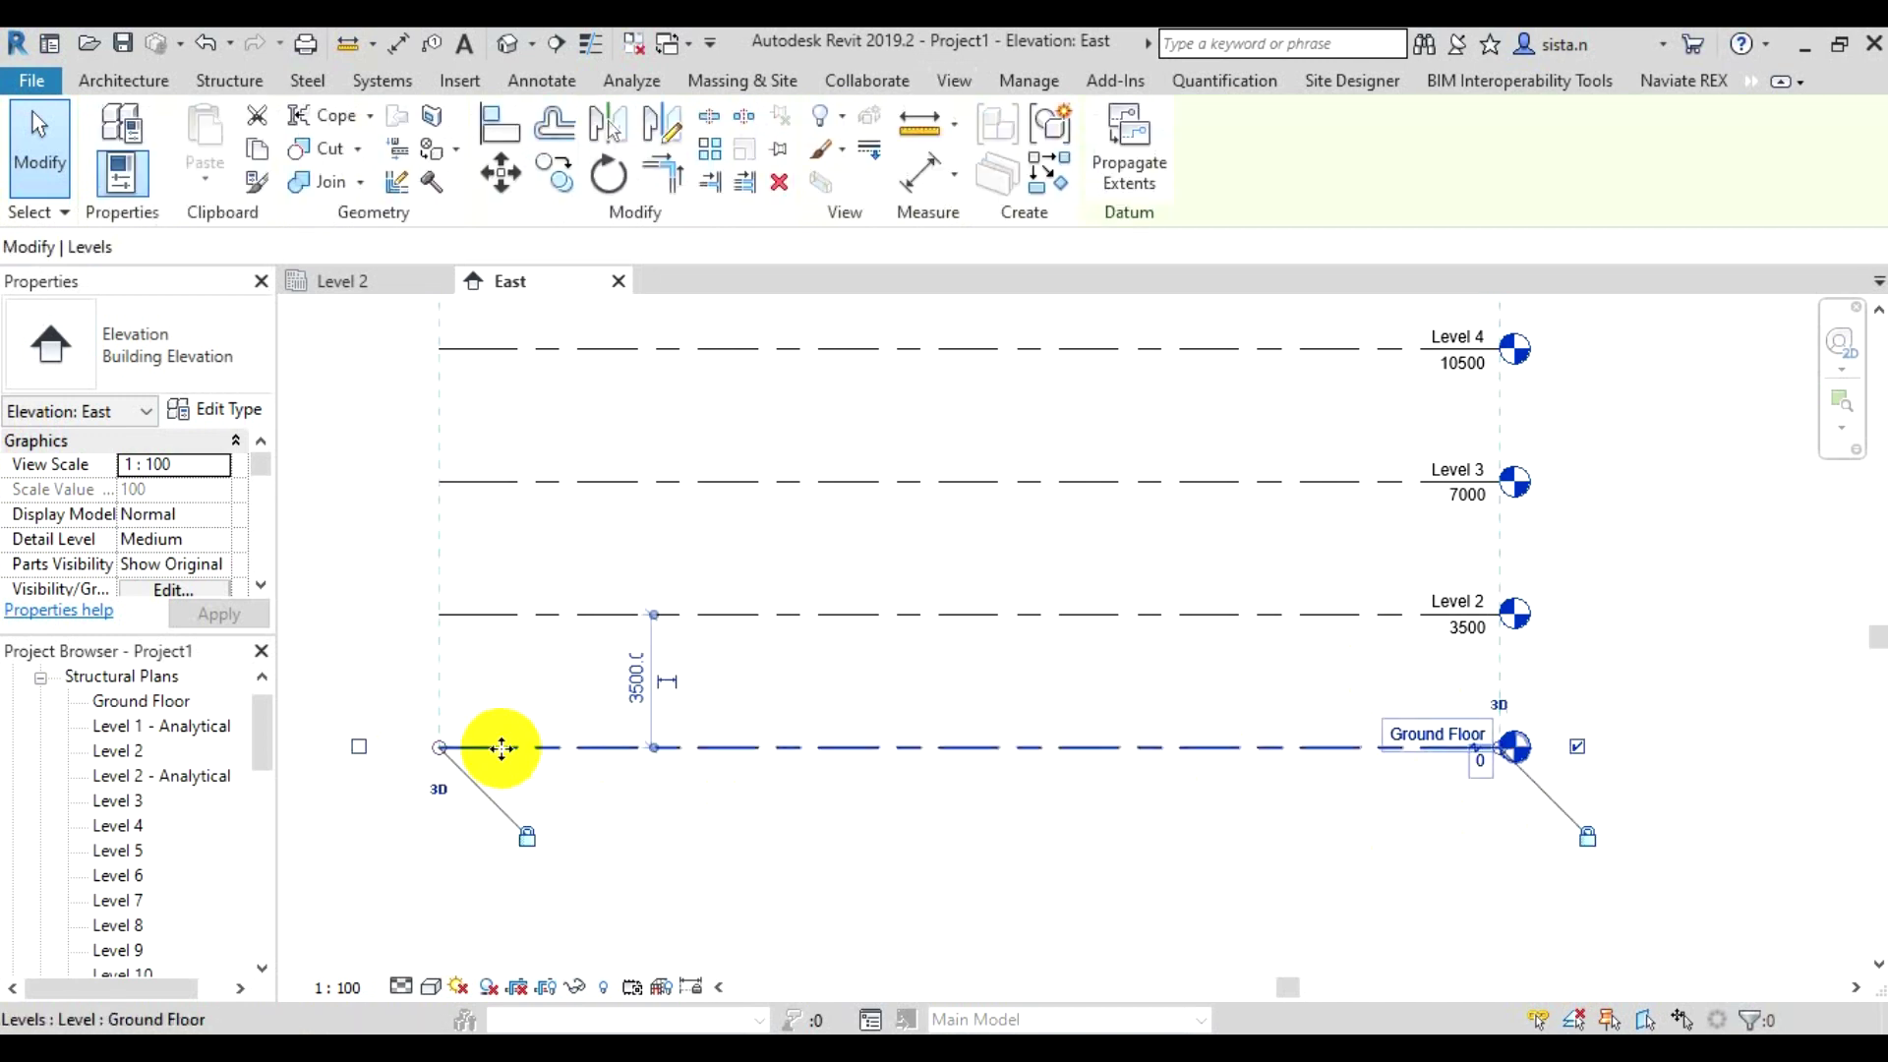
click(358, 747)
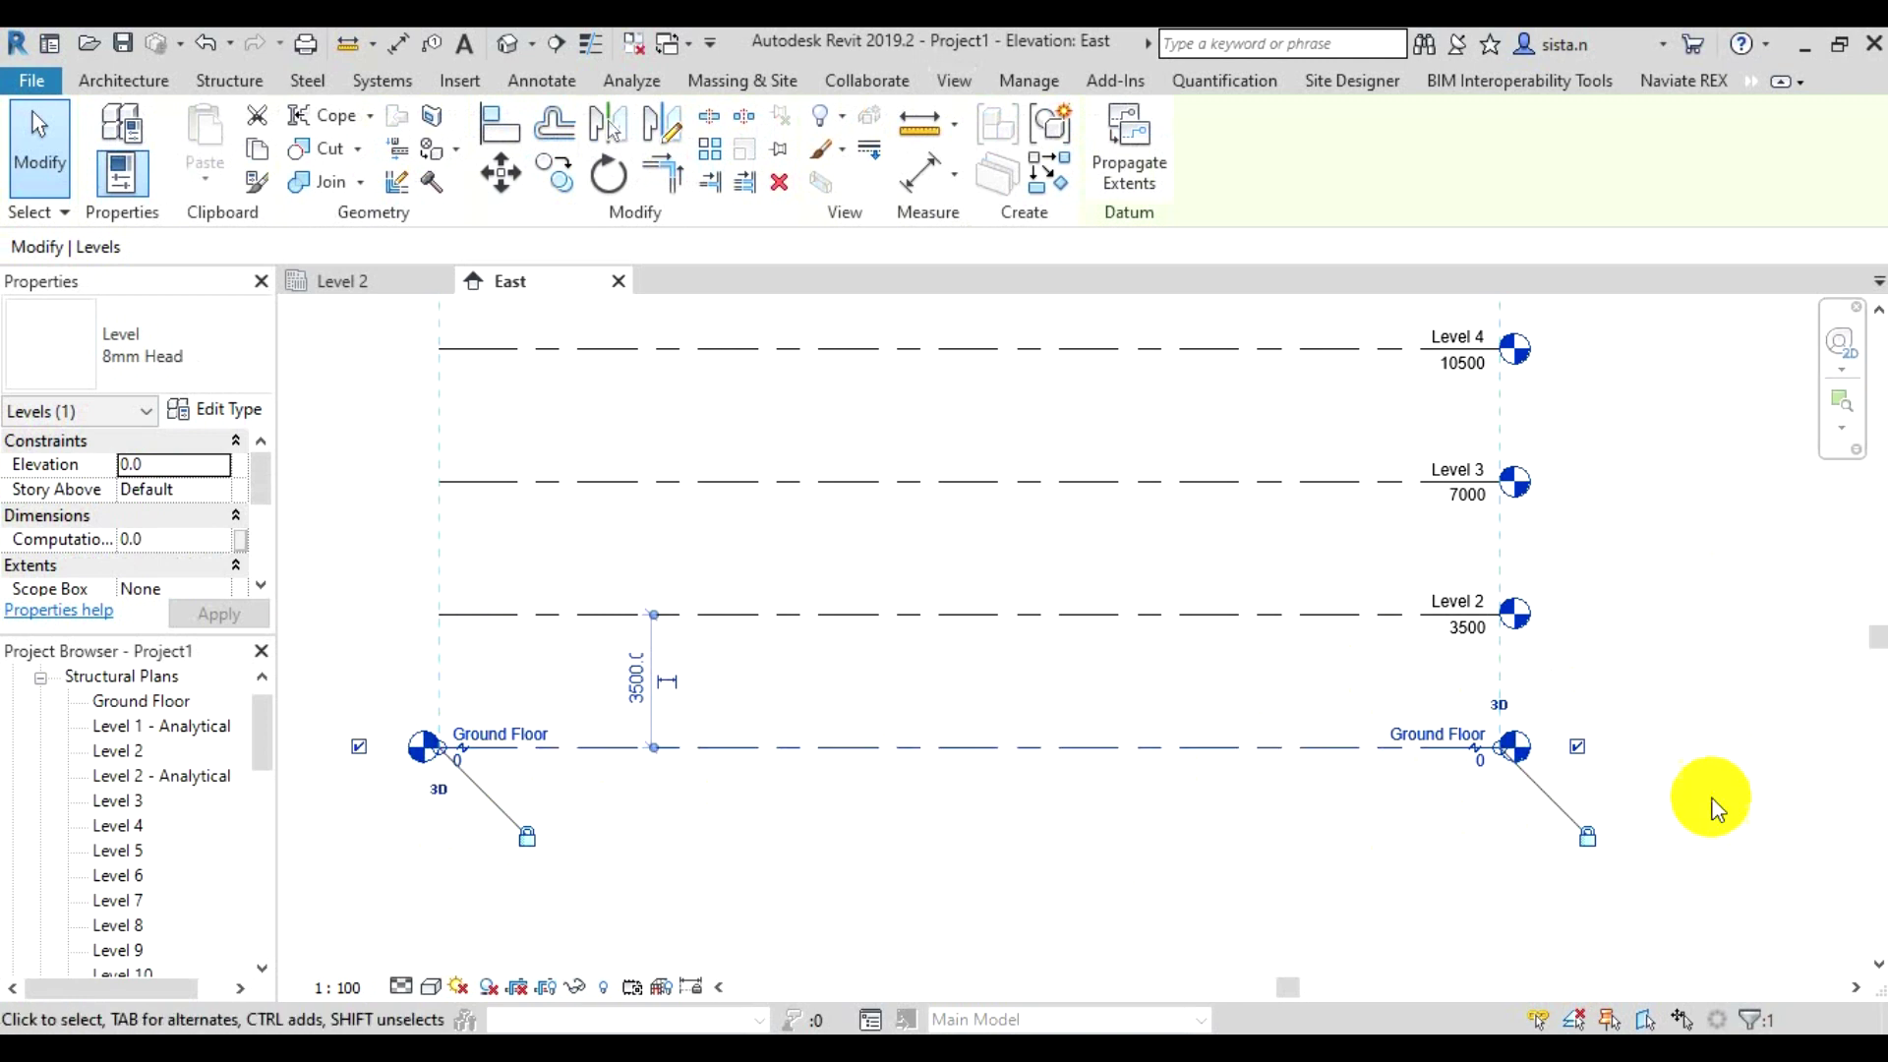
click(1578, 746)
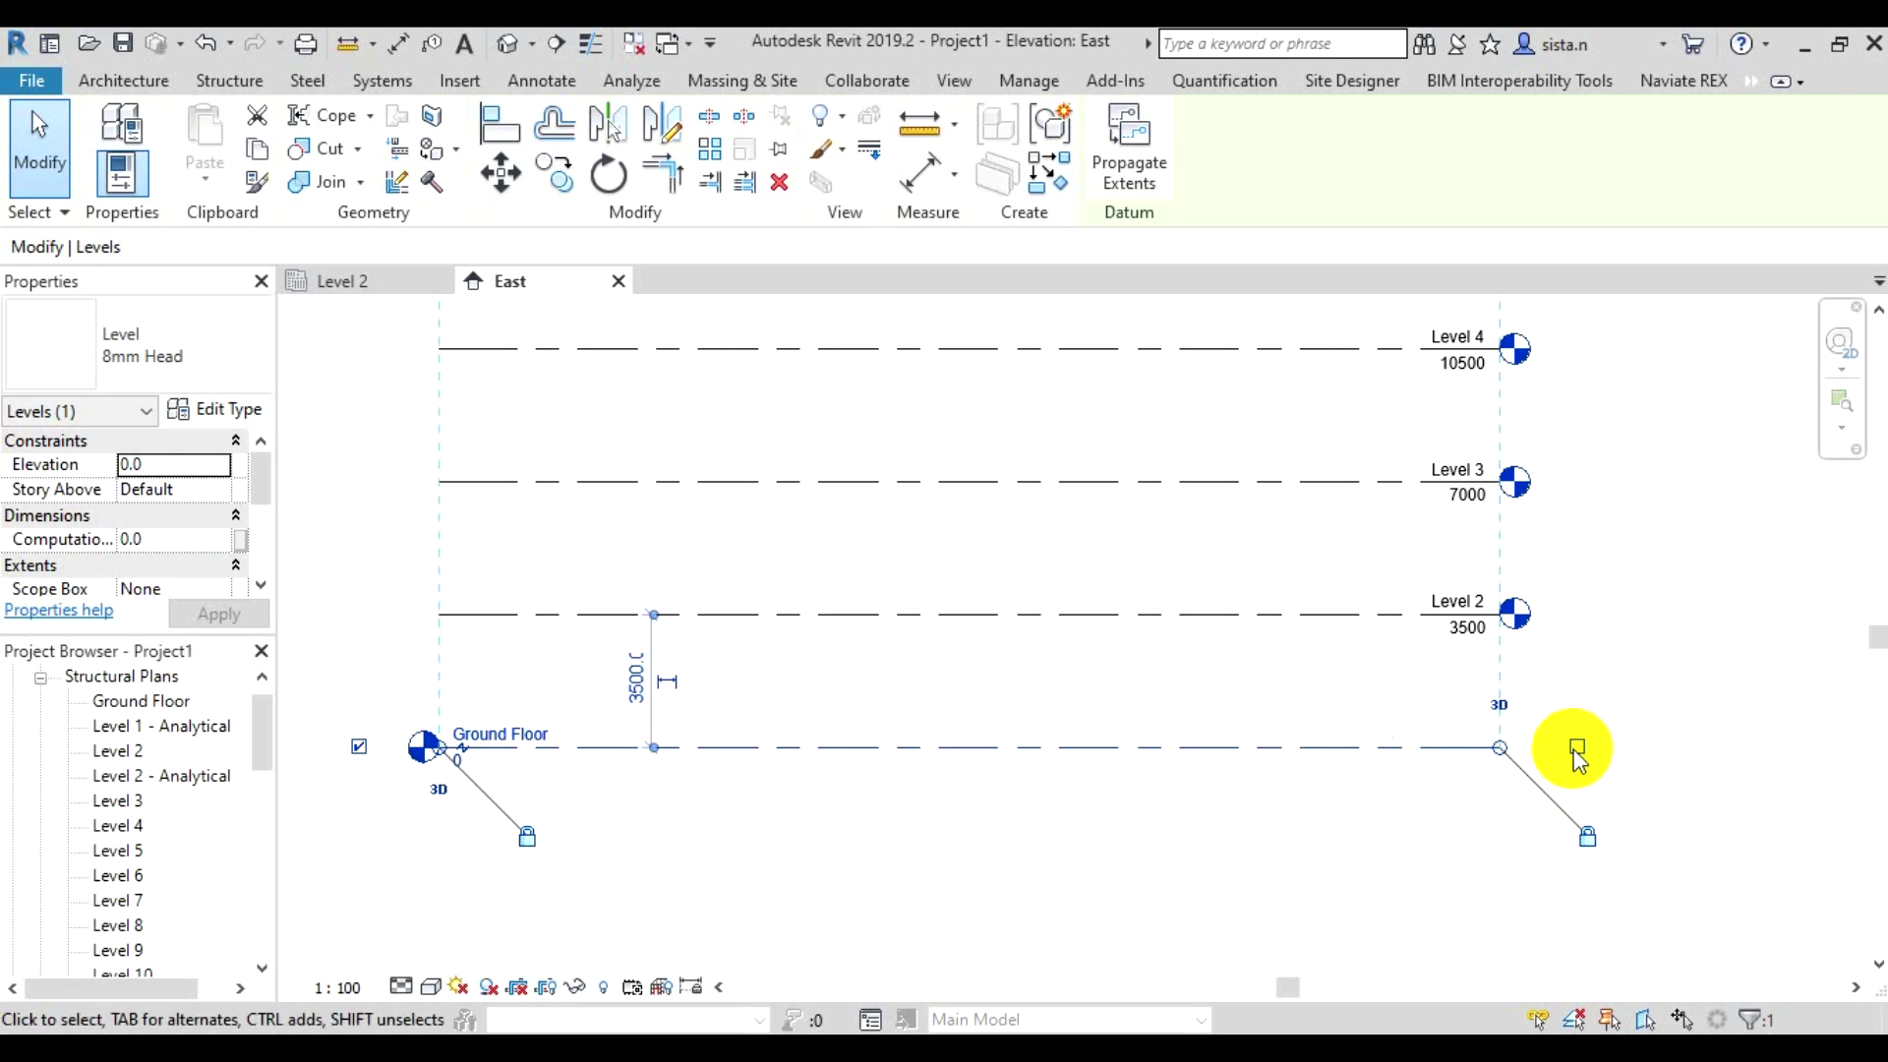
key(Escape)
click(1576, 885)
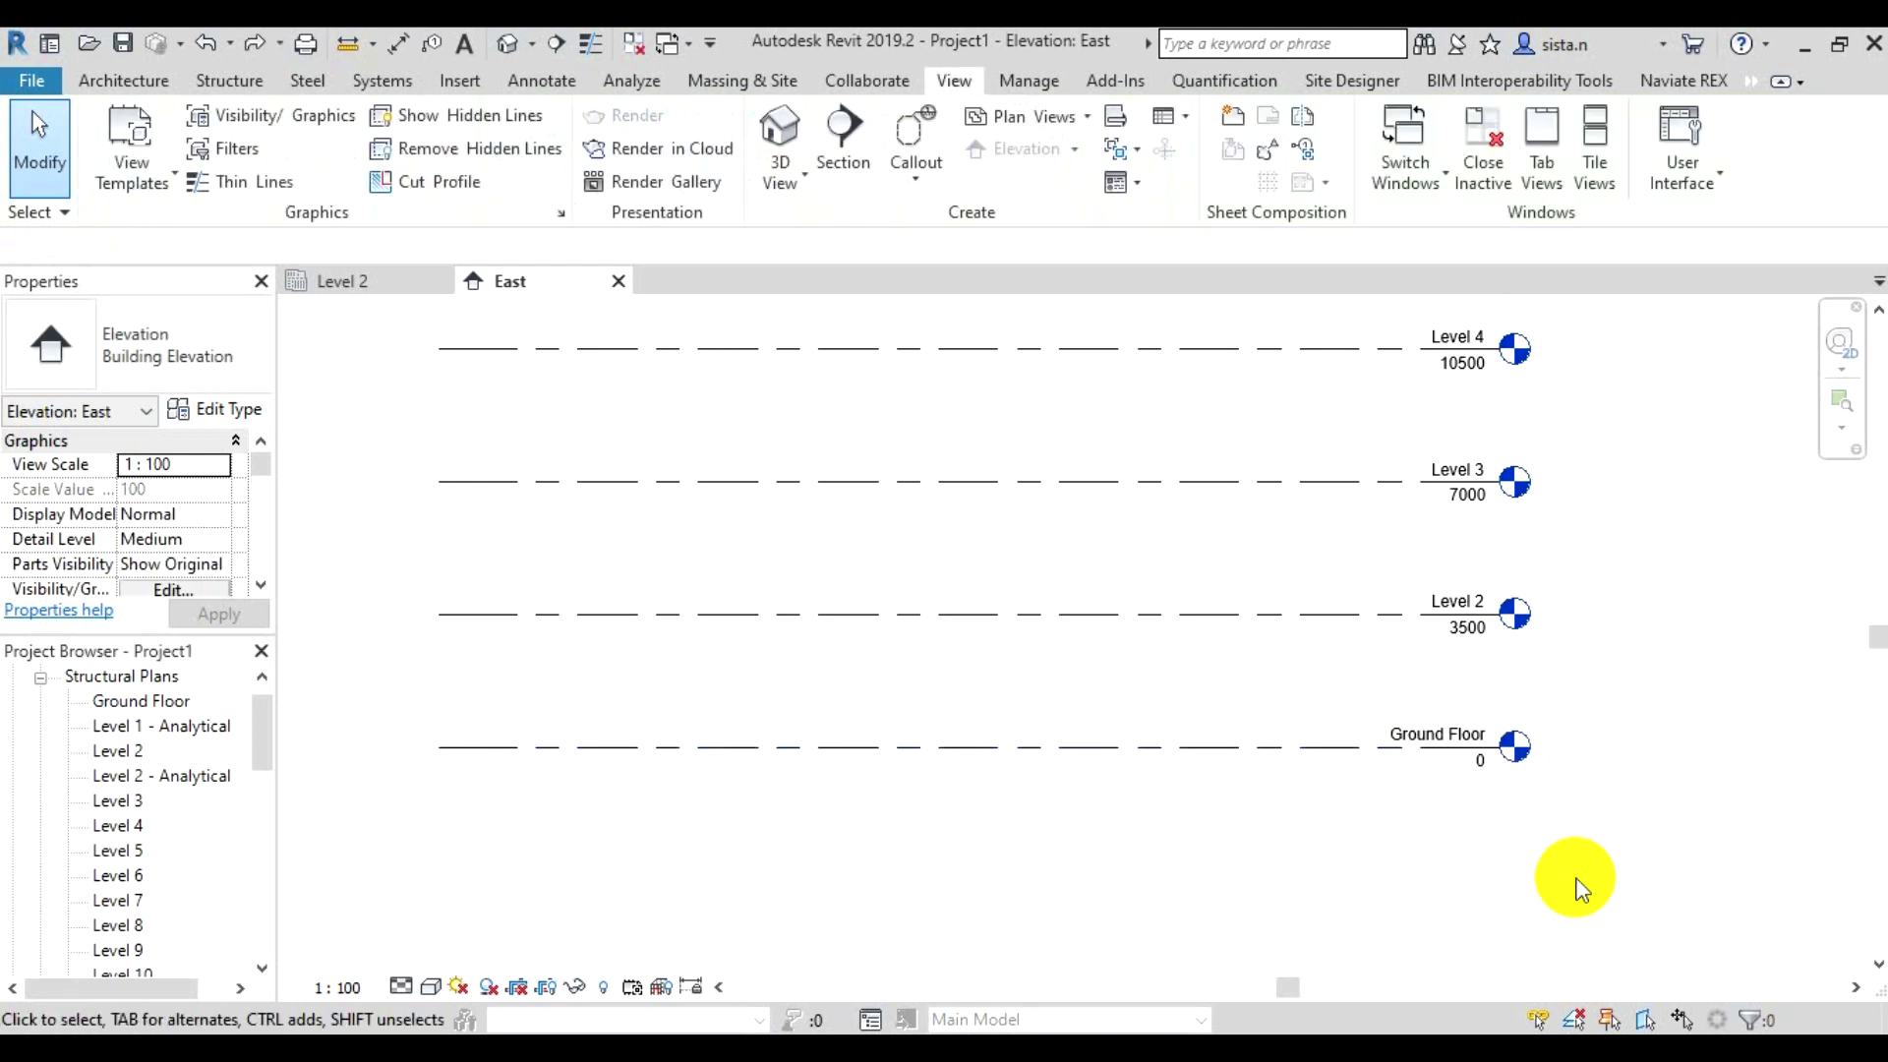
Select the Ground Floor level, zoom to its head, and add an elbow
scroll(1527, 852, down, 2)
scroll(1159, 786, up, 2)
click(1219, 769)
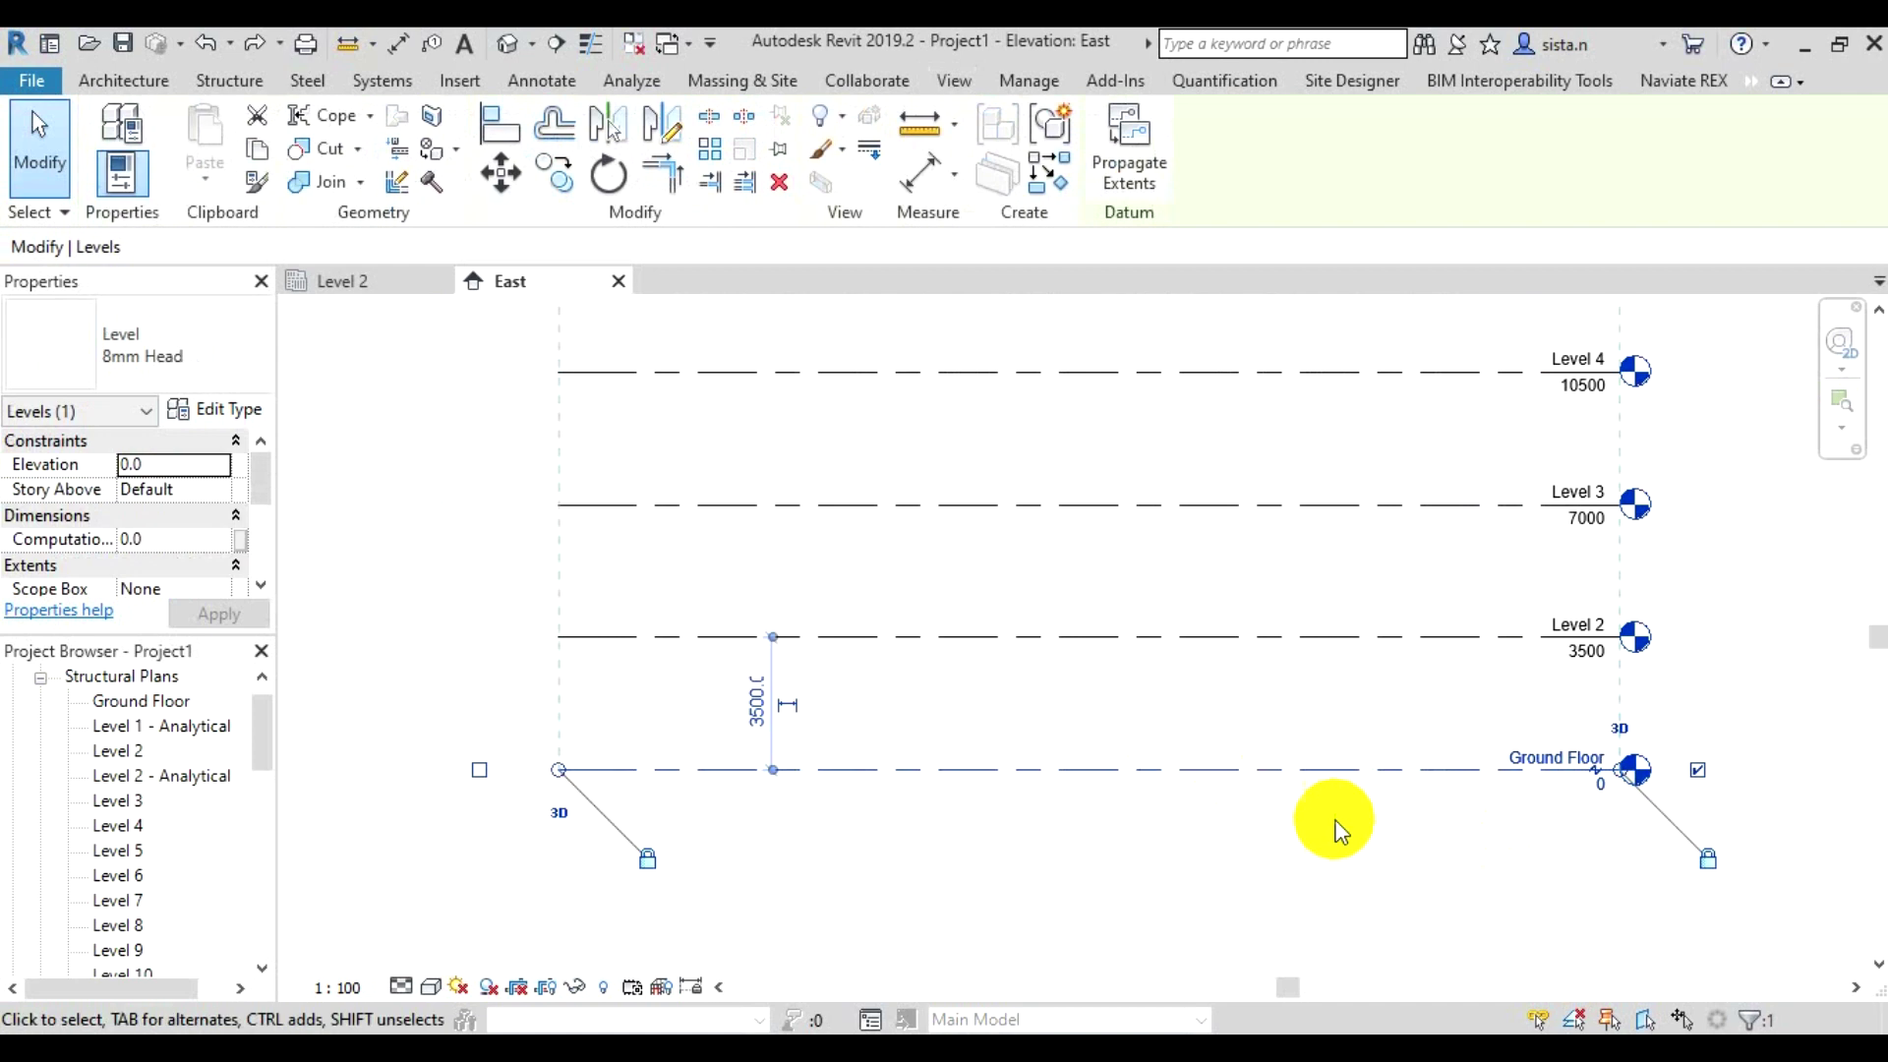
scroll(1336, 822, up, 2)
scroll(1336, 822, down, 4)
scroll(1011, 750, up, 1)
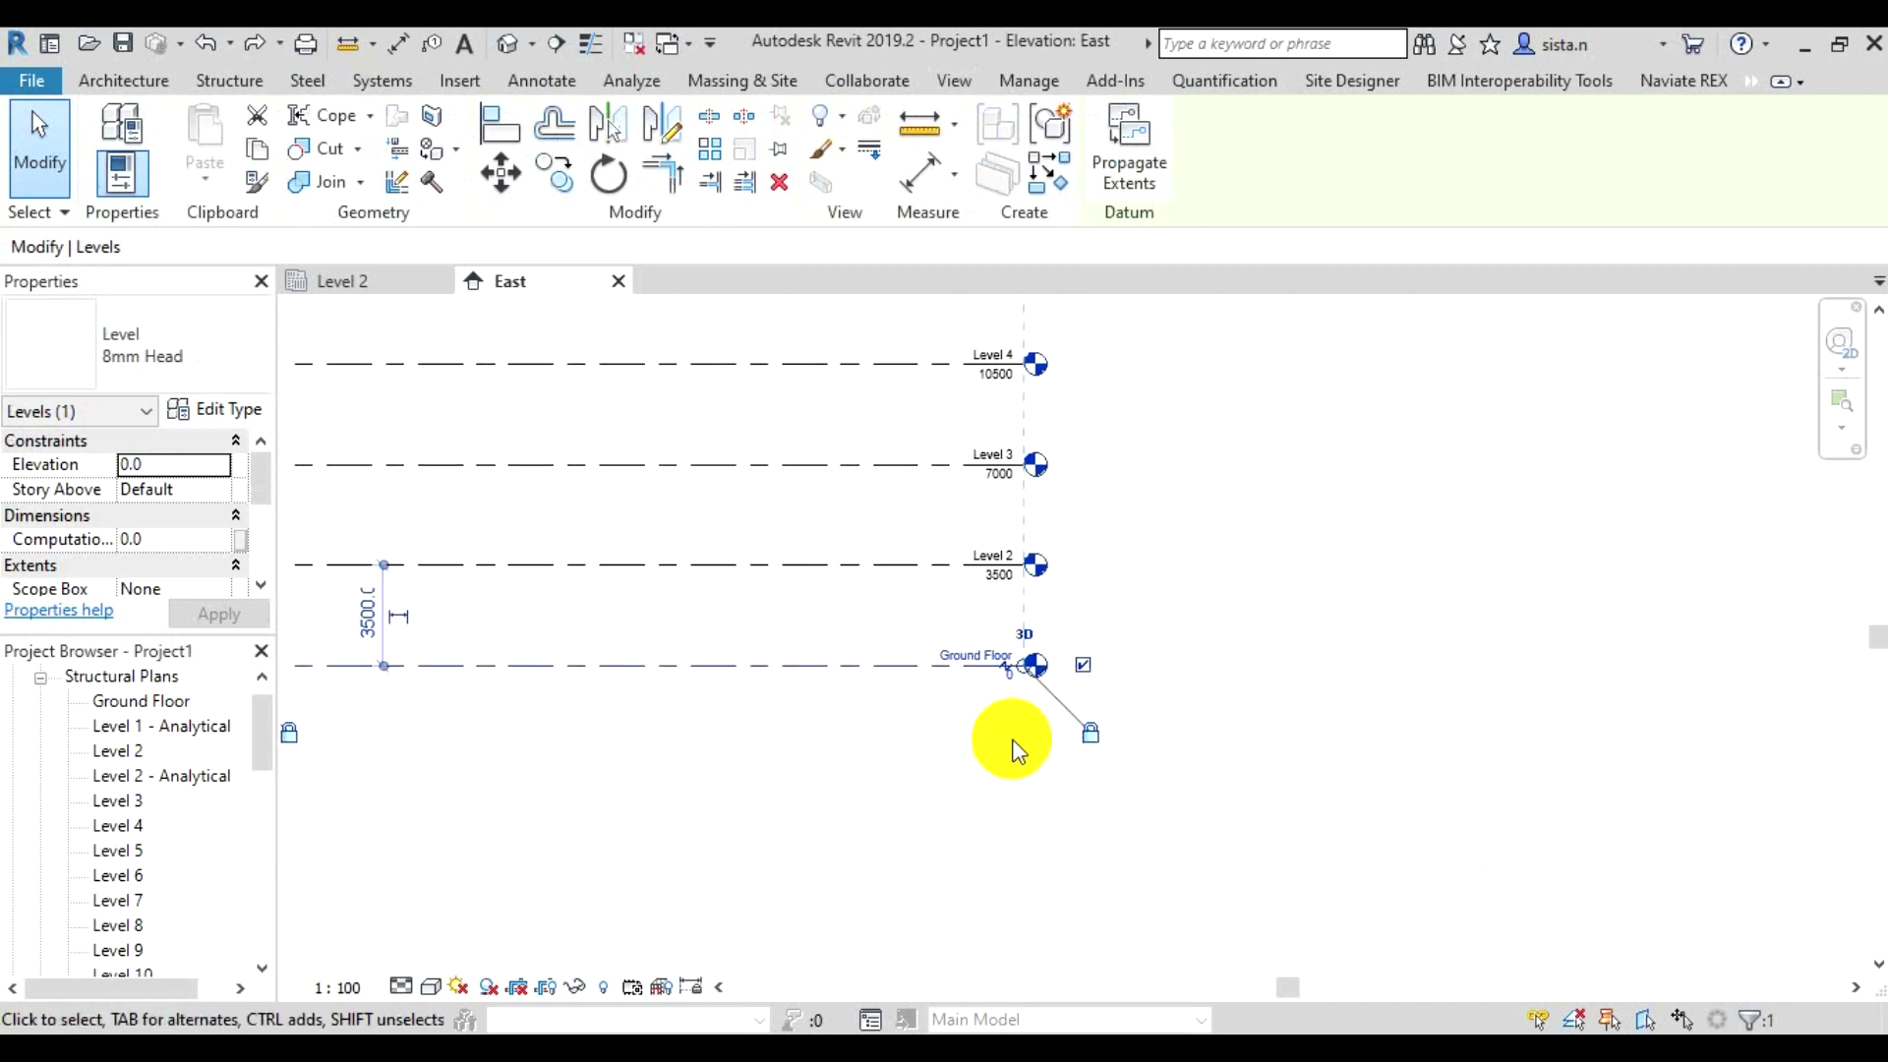
scroll(911, 725, up, 2)
scroll(885, 693, up, 2)
middle_drag(885, 693, 856, 598)
scroll(853, 605, up, 1)
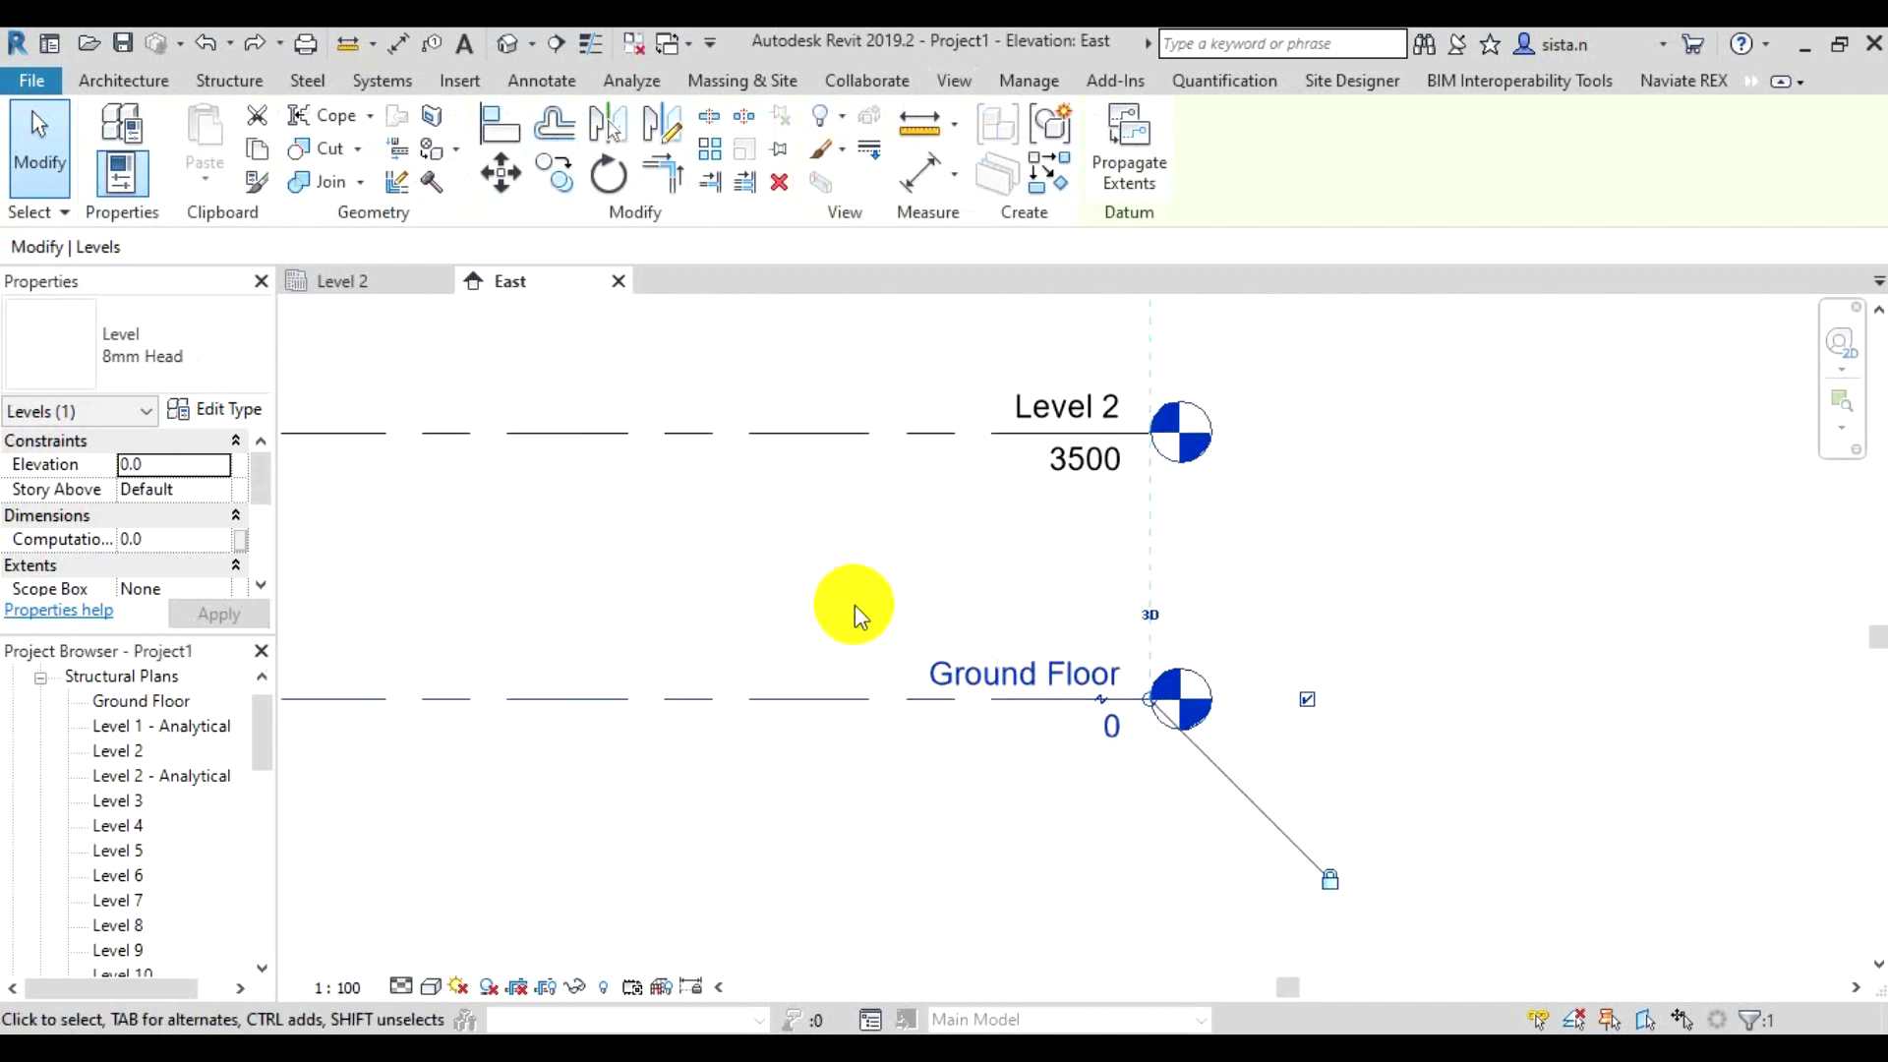
scroll(854, 605, up, 1)
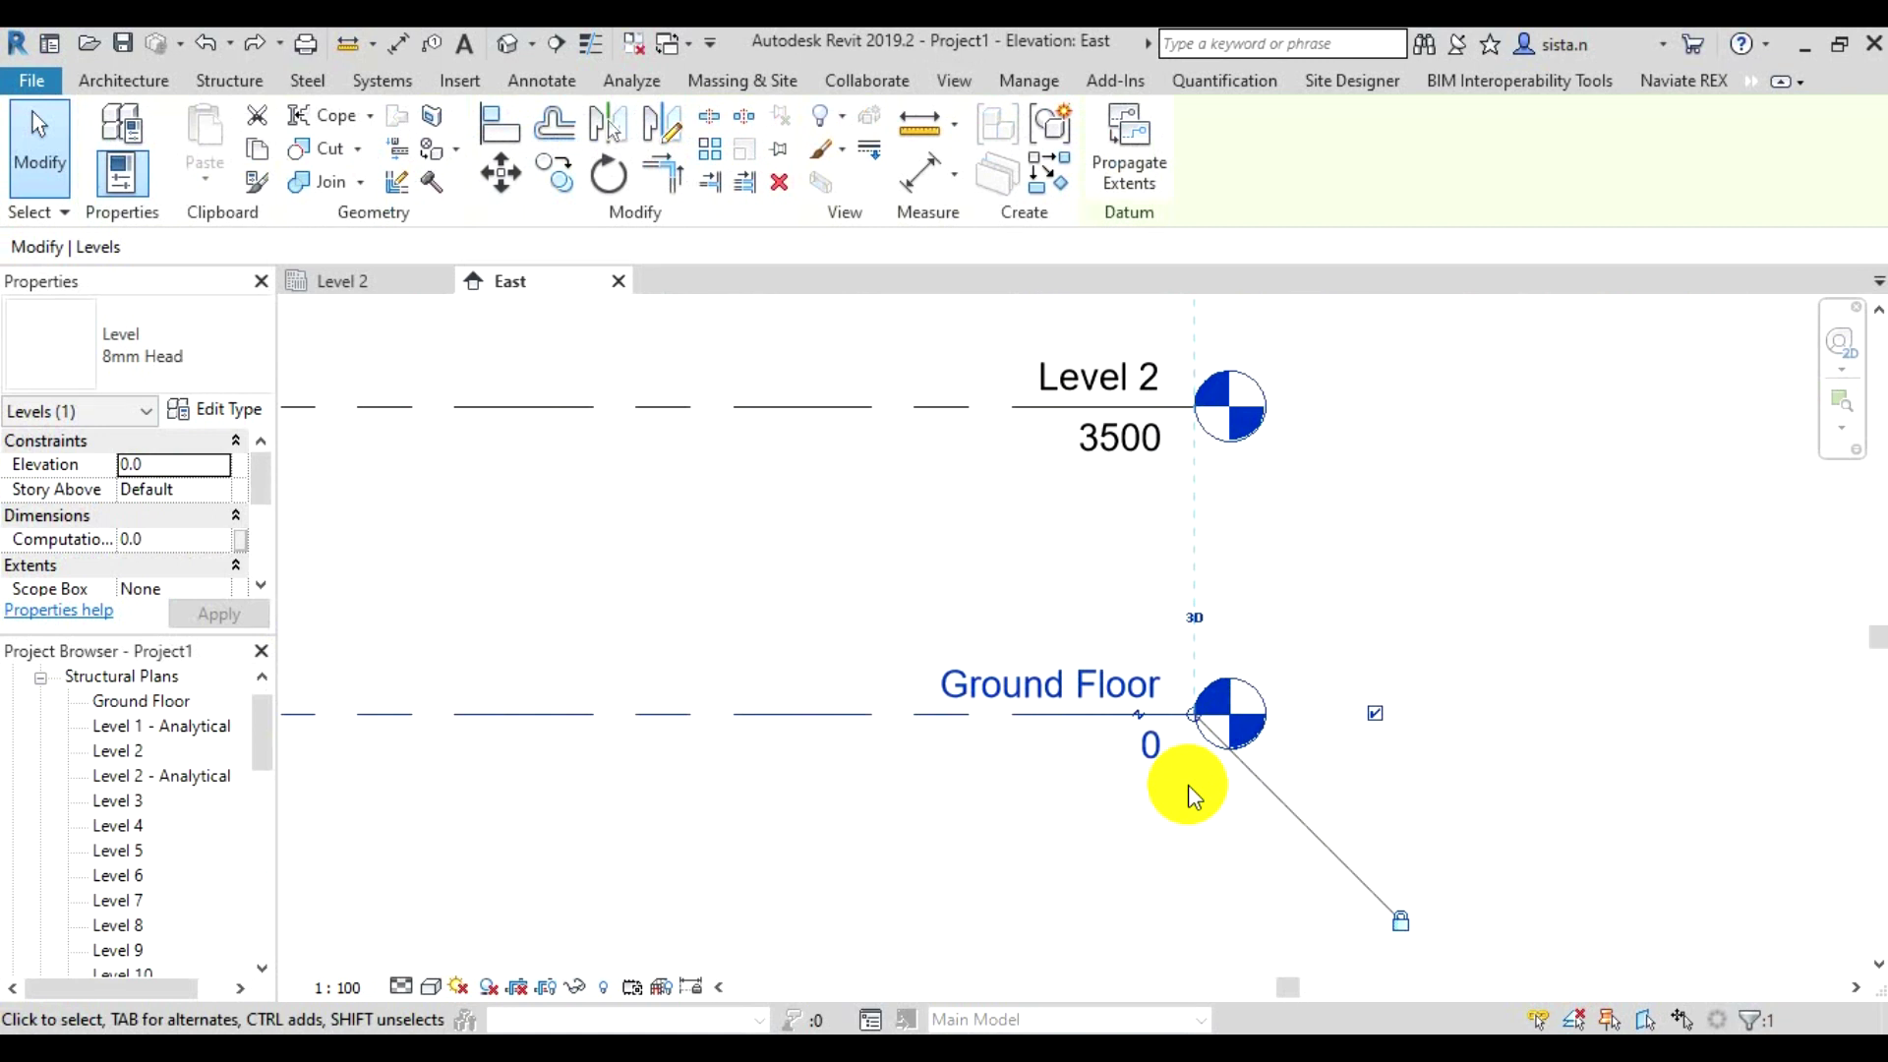
click(1141, 714)
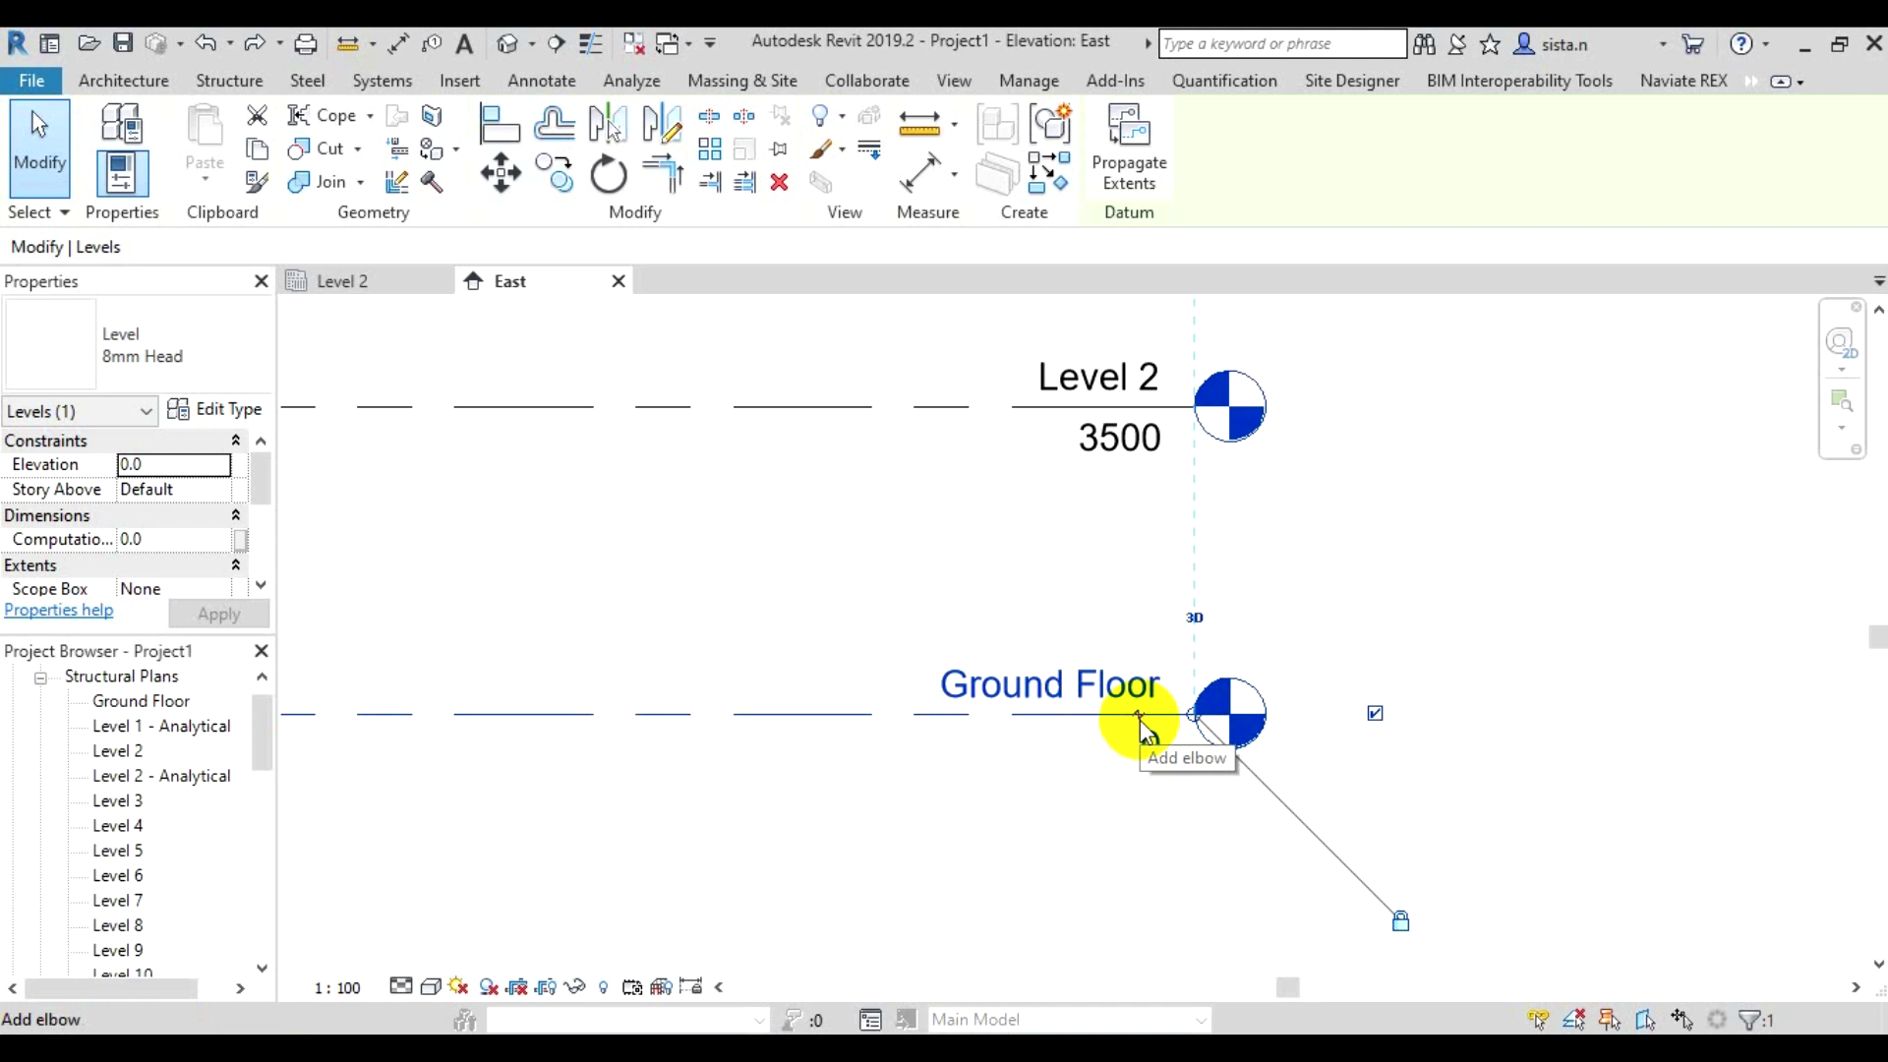
click(1140, 728)
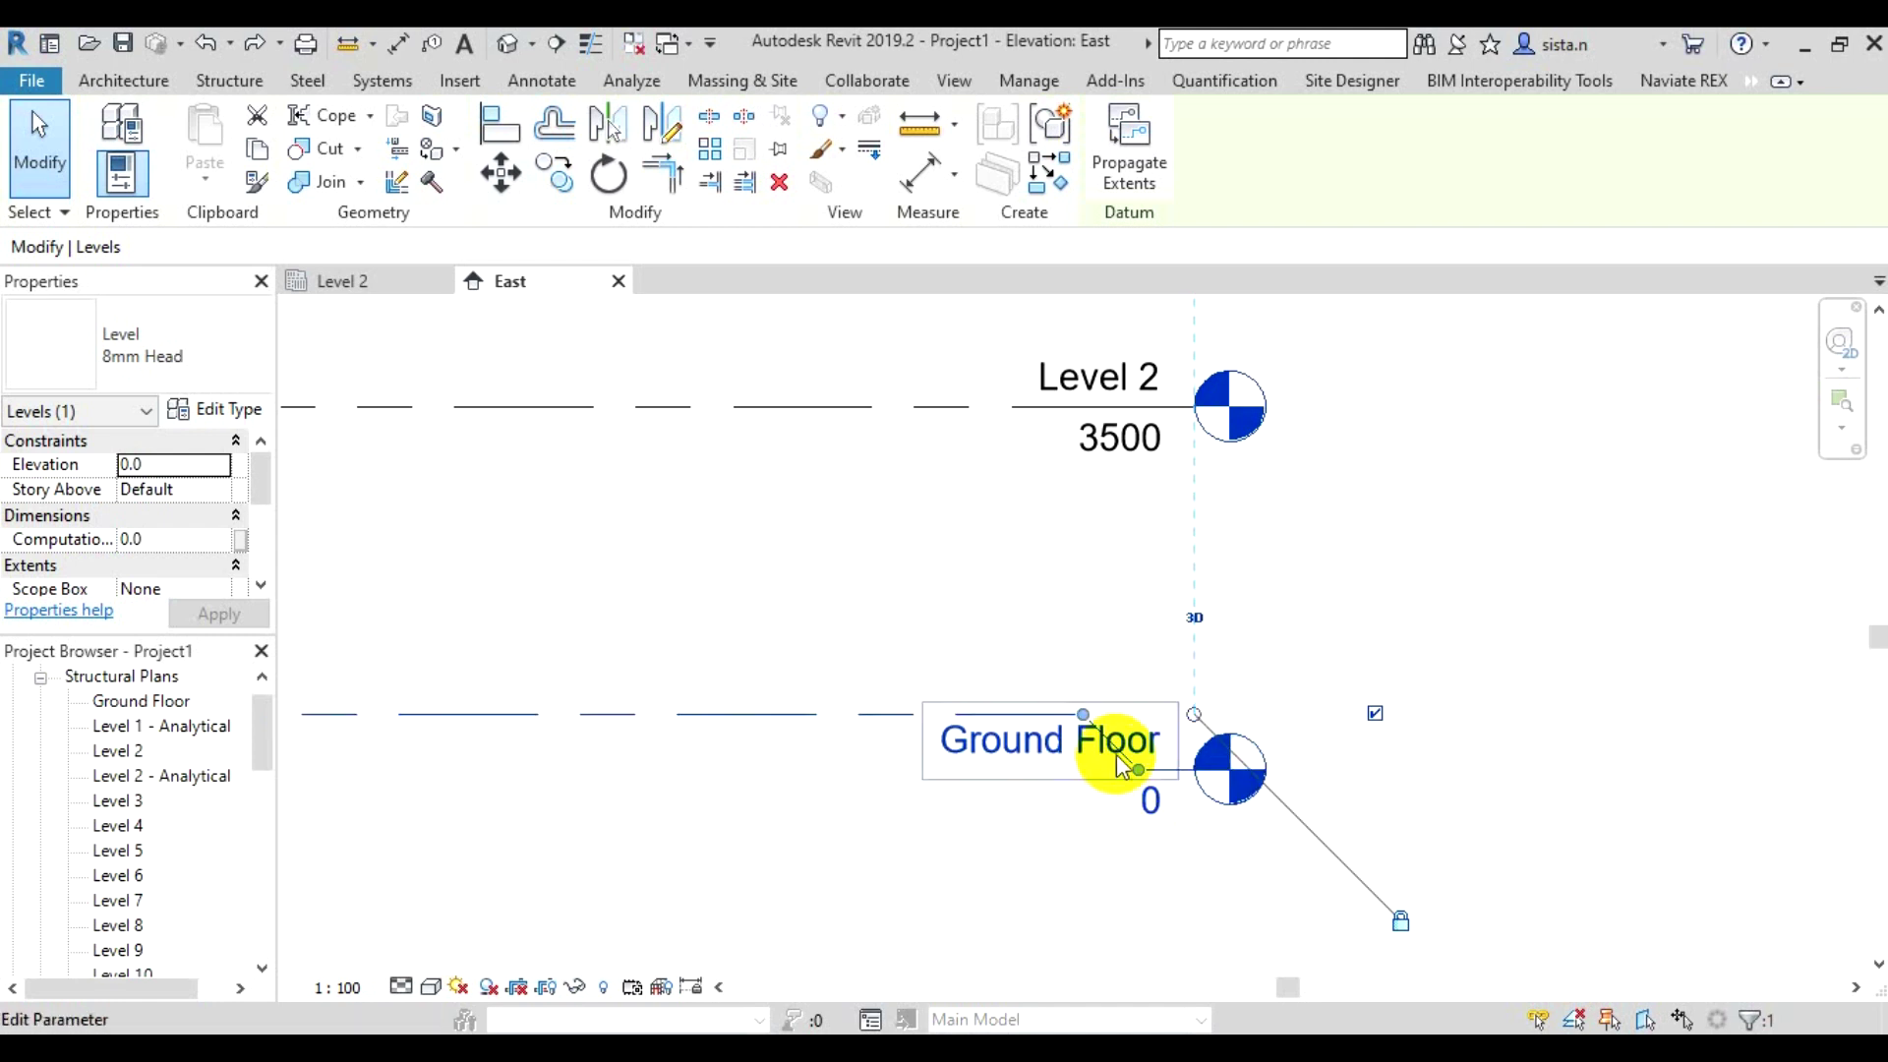
Drag the elbow grips so the Ground Floor head sits raised above the line
drag(1141, 772, 1170, 882)
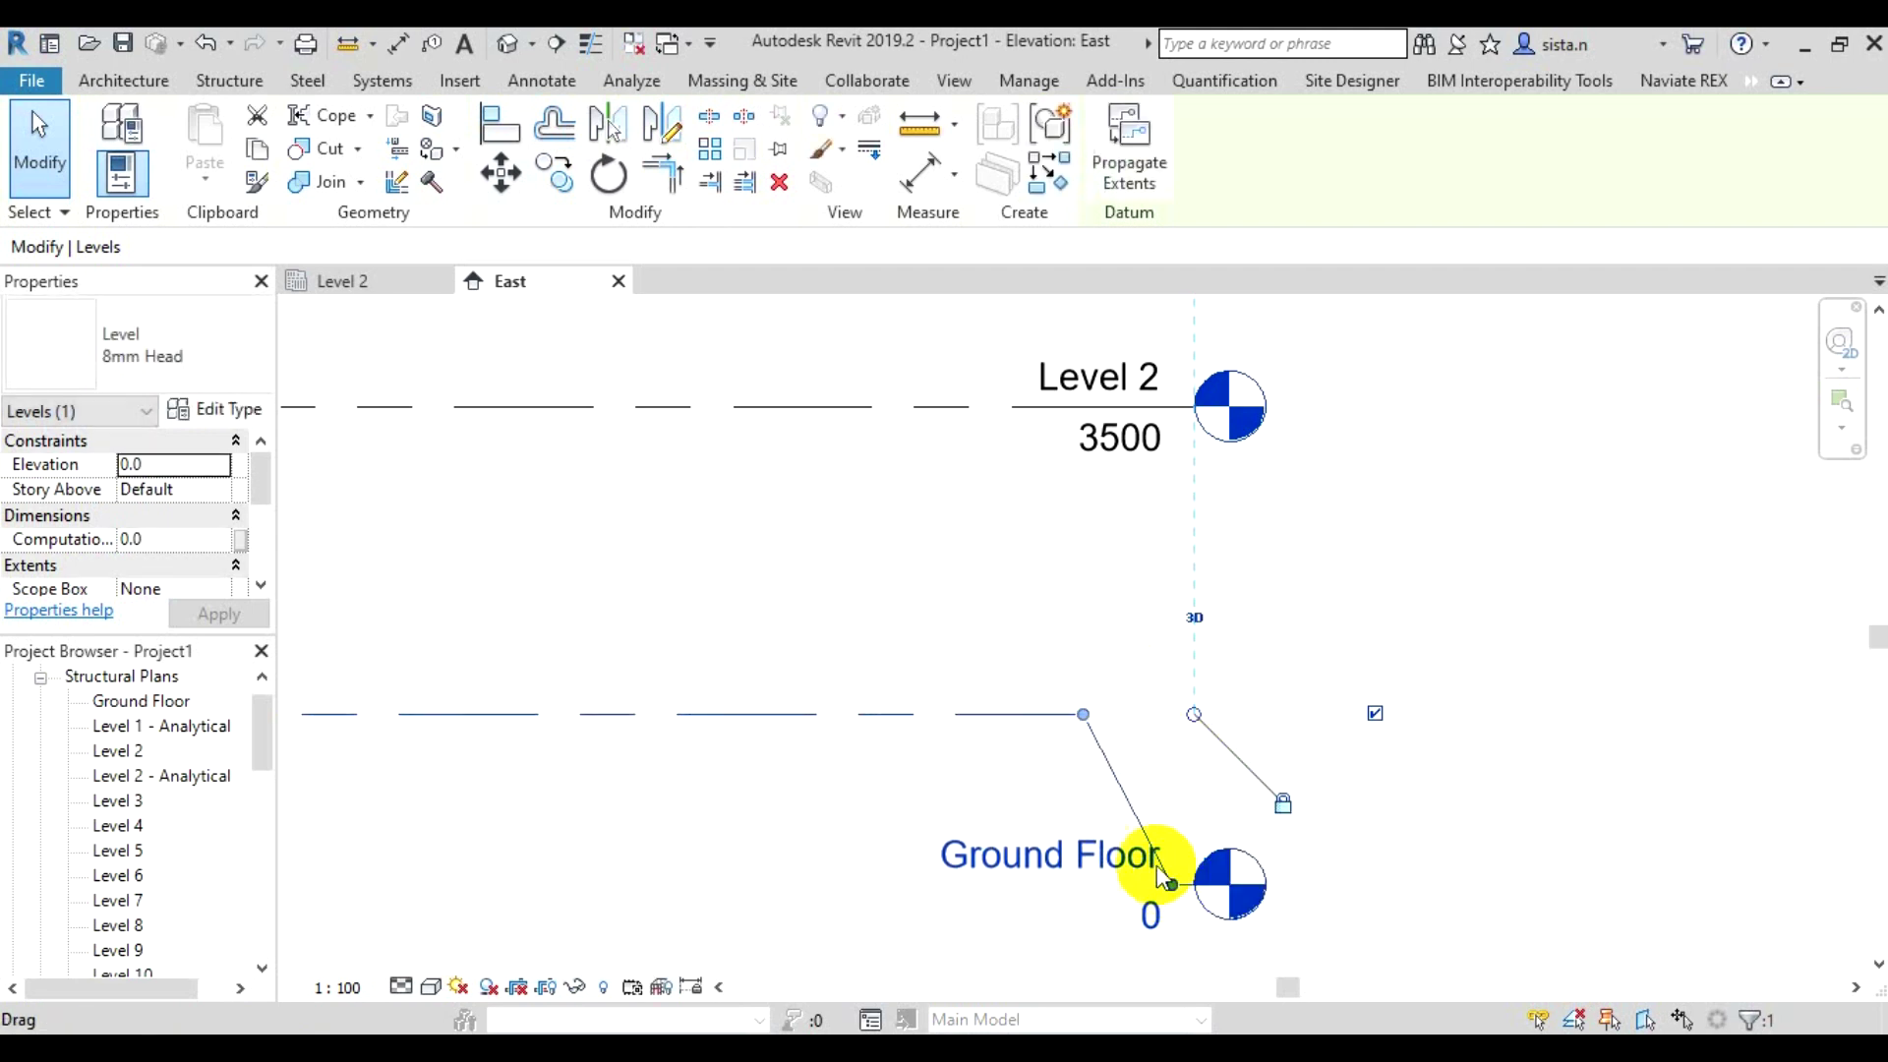
mouse_move(1087, 720)
mouse_down()
mouse_move(986, 705)
mouse_move(1134, 714)
mouse_up()
click(1140, 706)
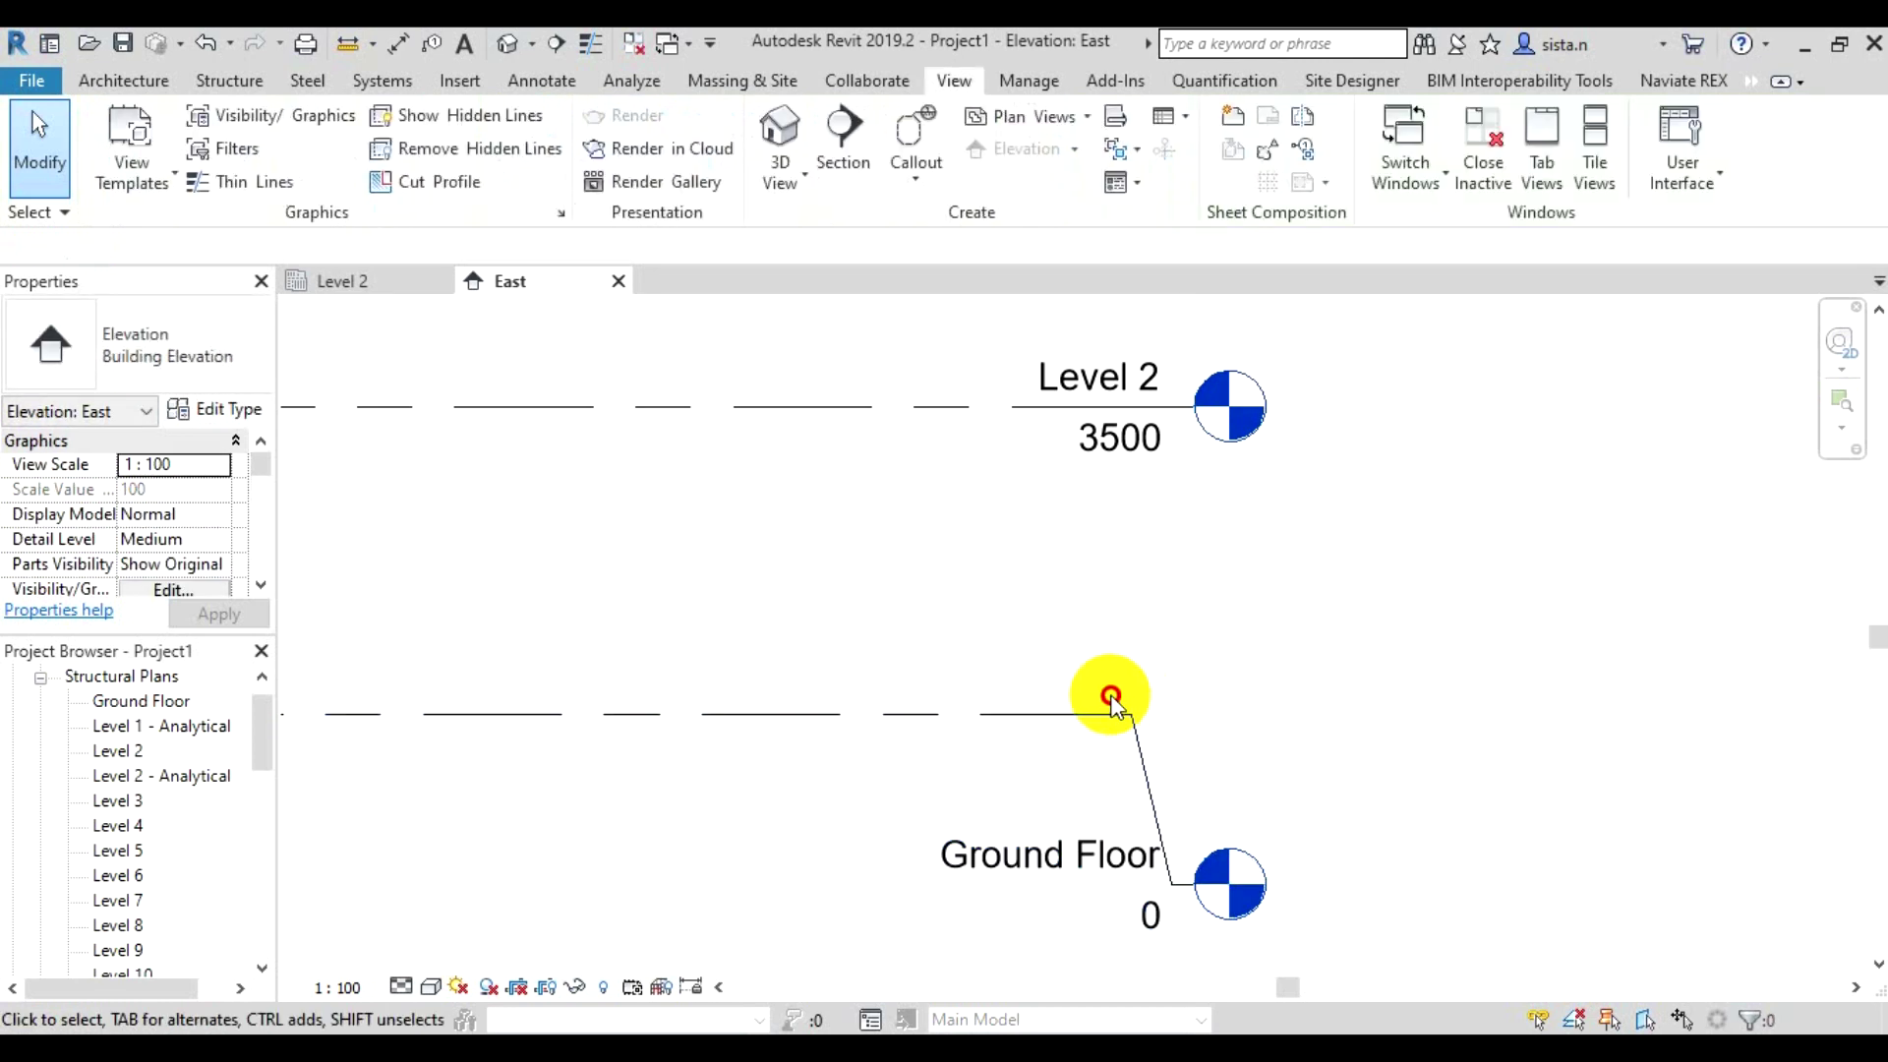
mouse_move(1071, 716)
mouse_down()
mouse_move(1121, 737)
mouse_move(1005, 714)
mouse_up()
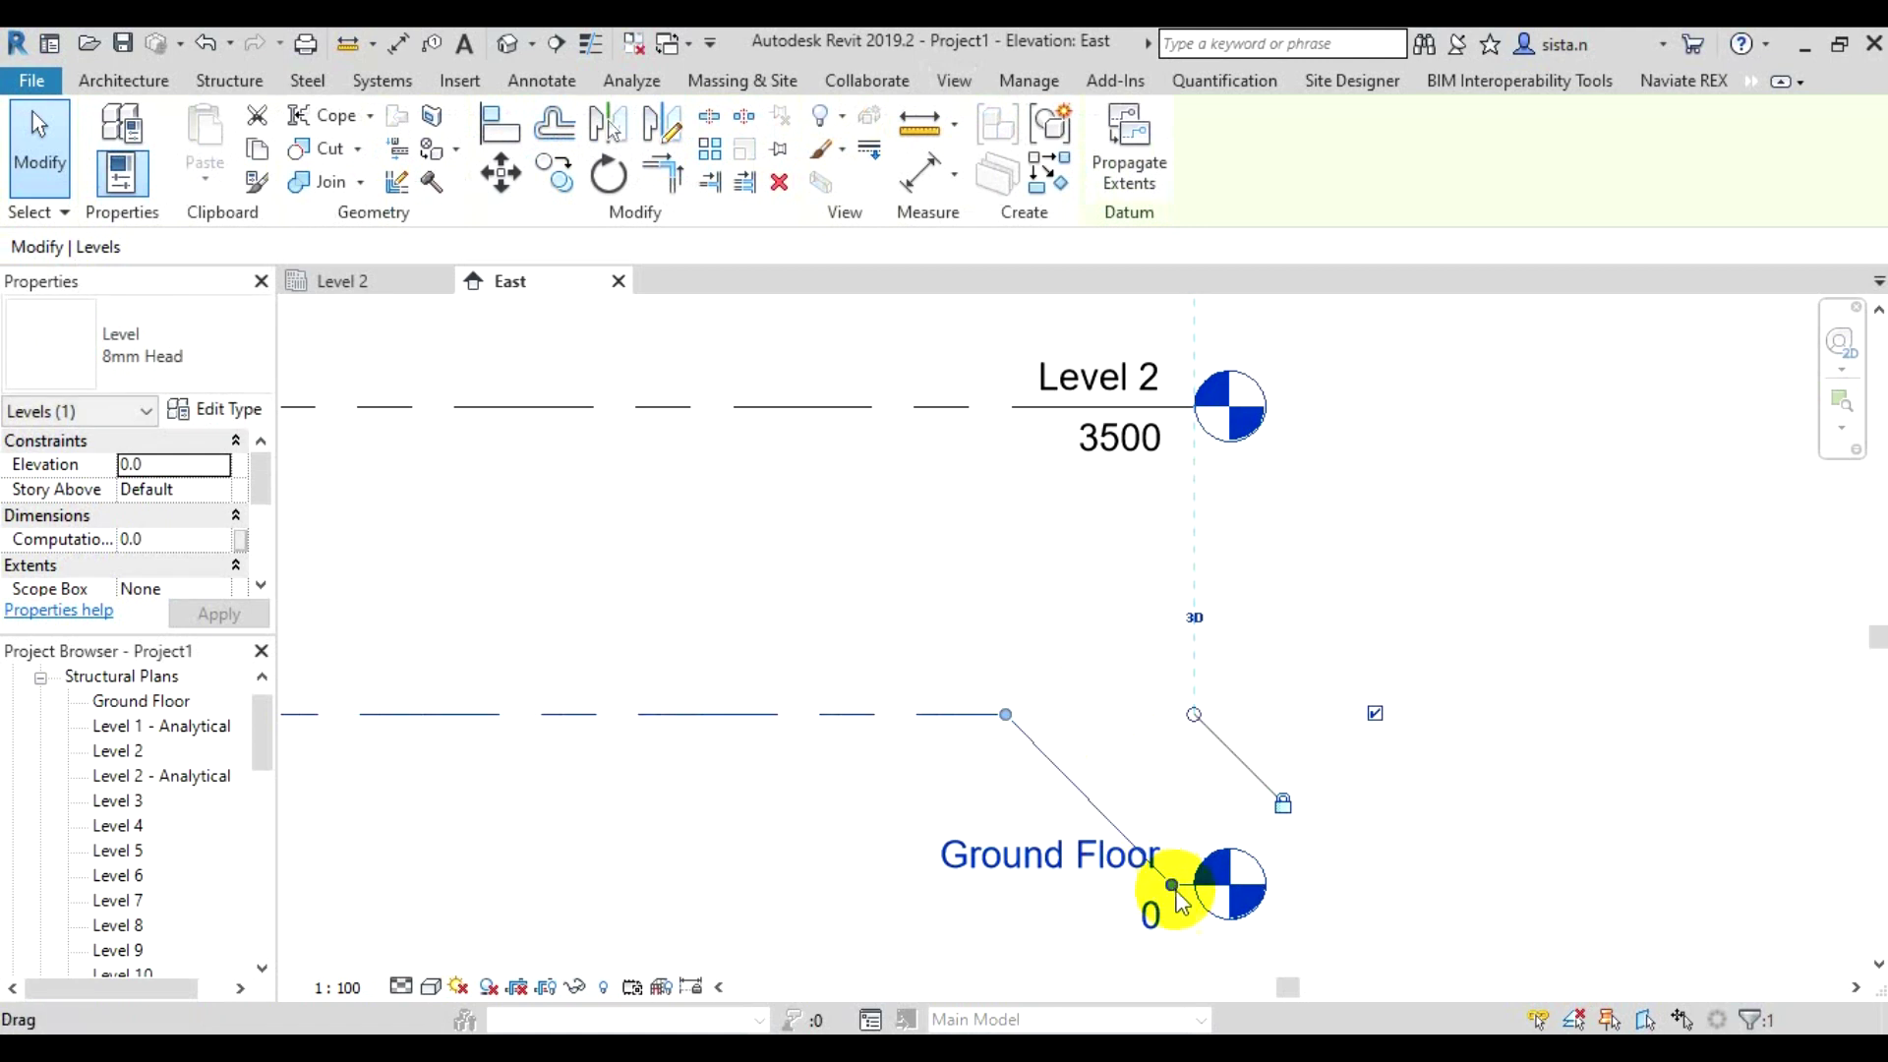
drag(1171, 885, 1148, 655)
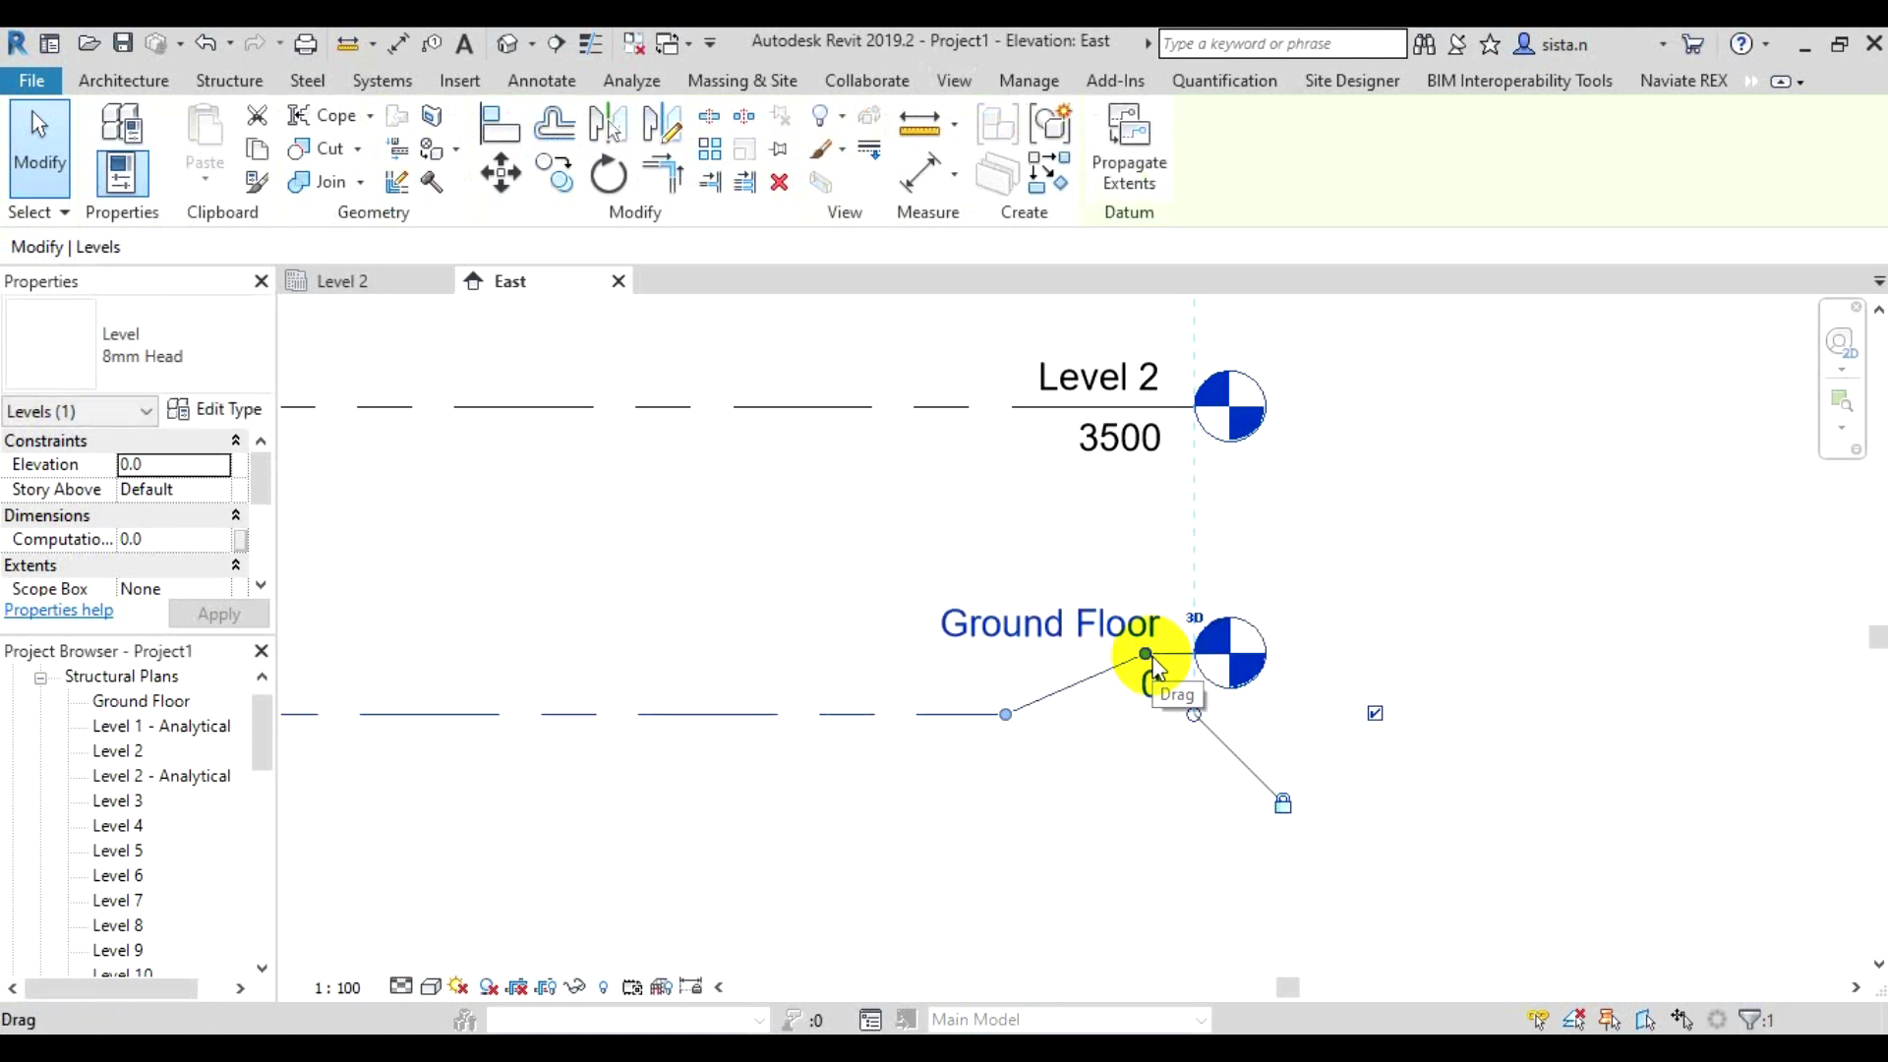
click(1156, 907)
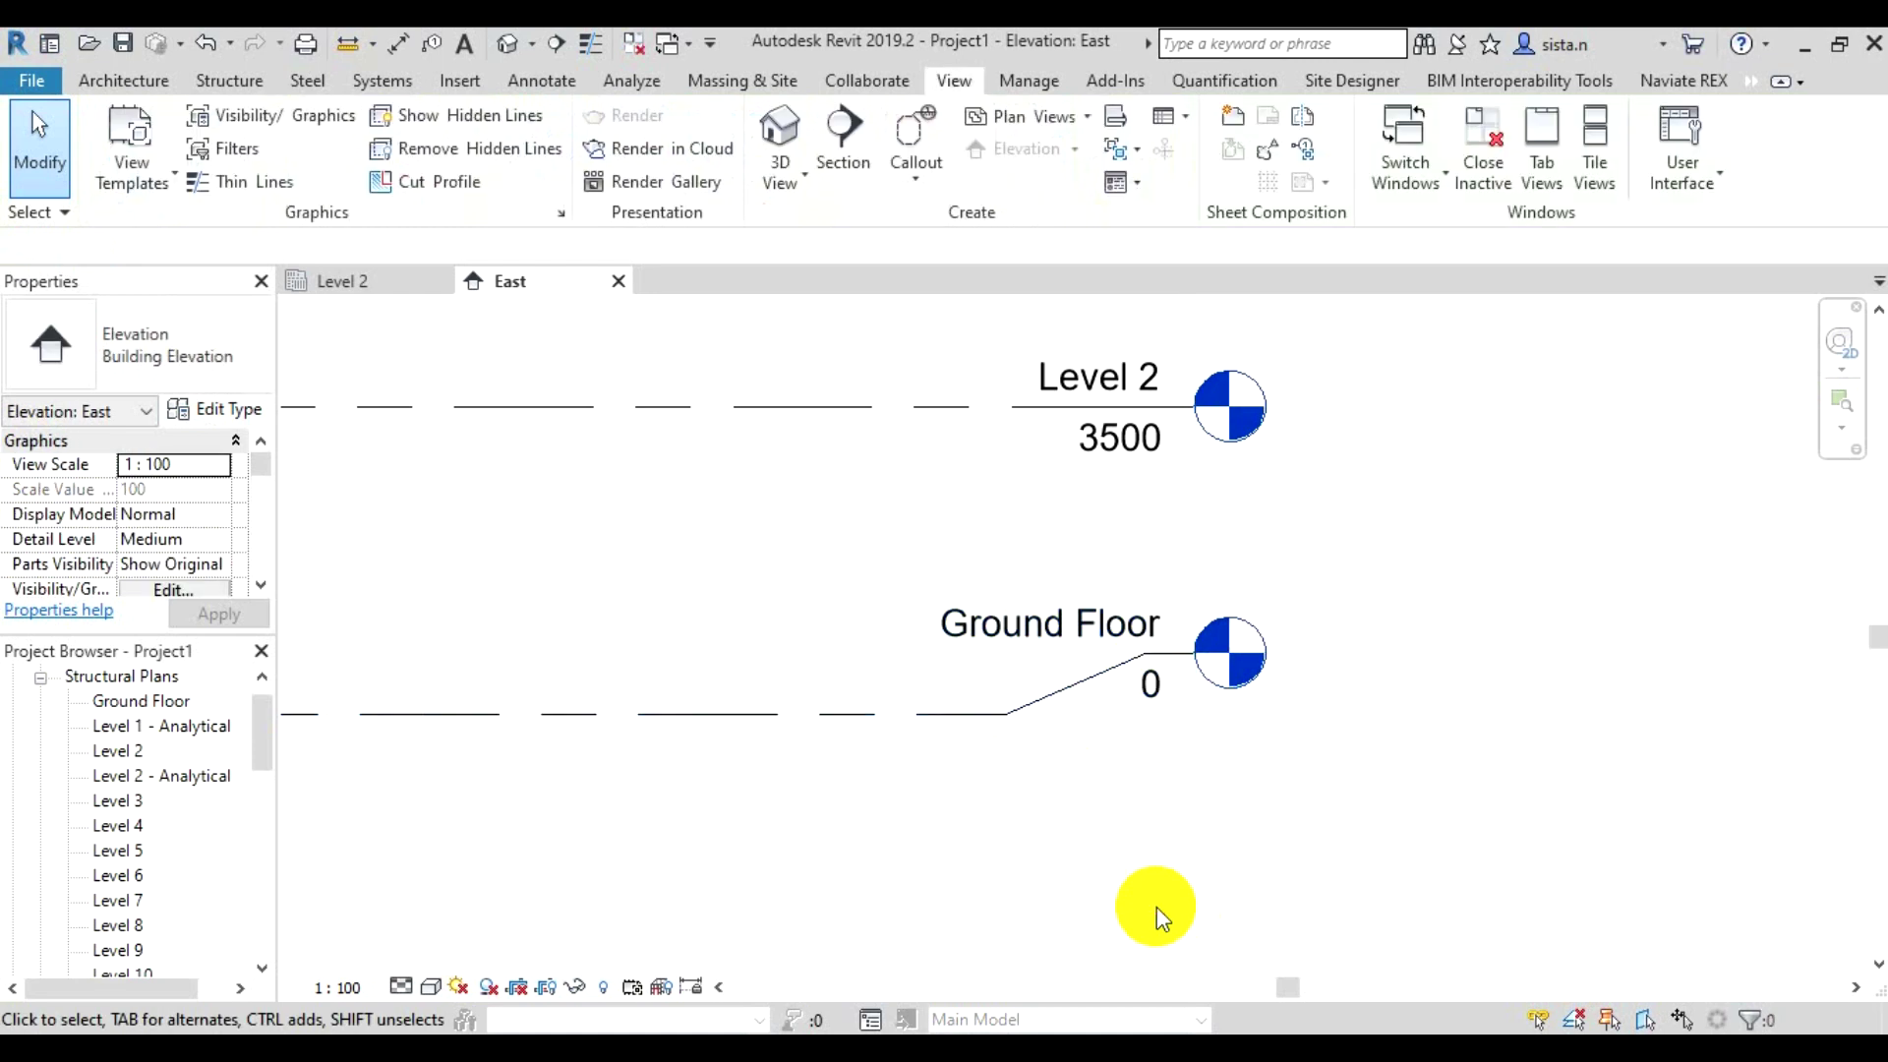
scroll(1157, 907, down, 3)
middle_drag(916, 863, 1013, 708)
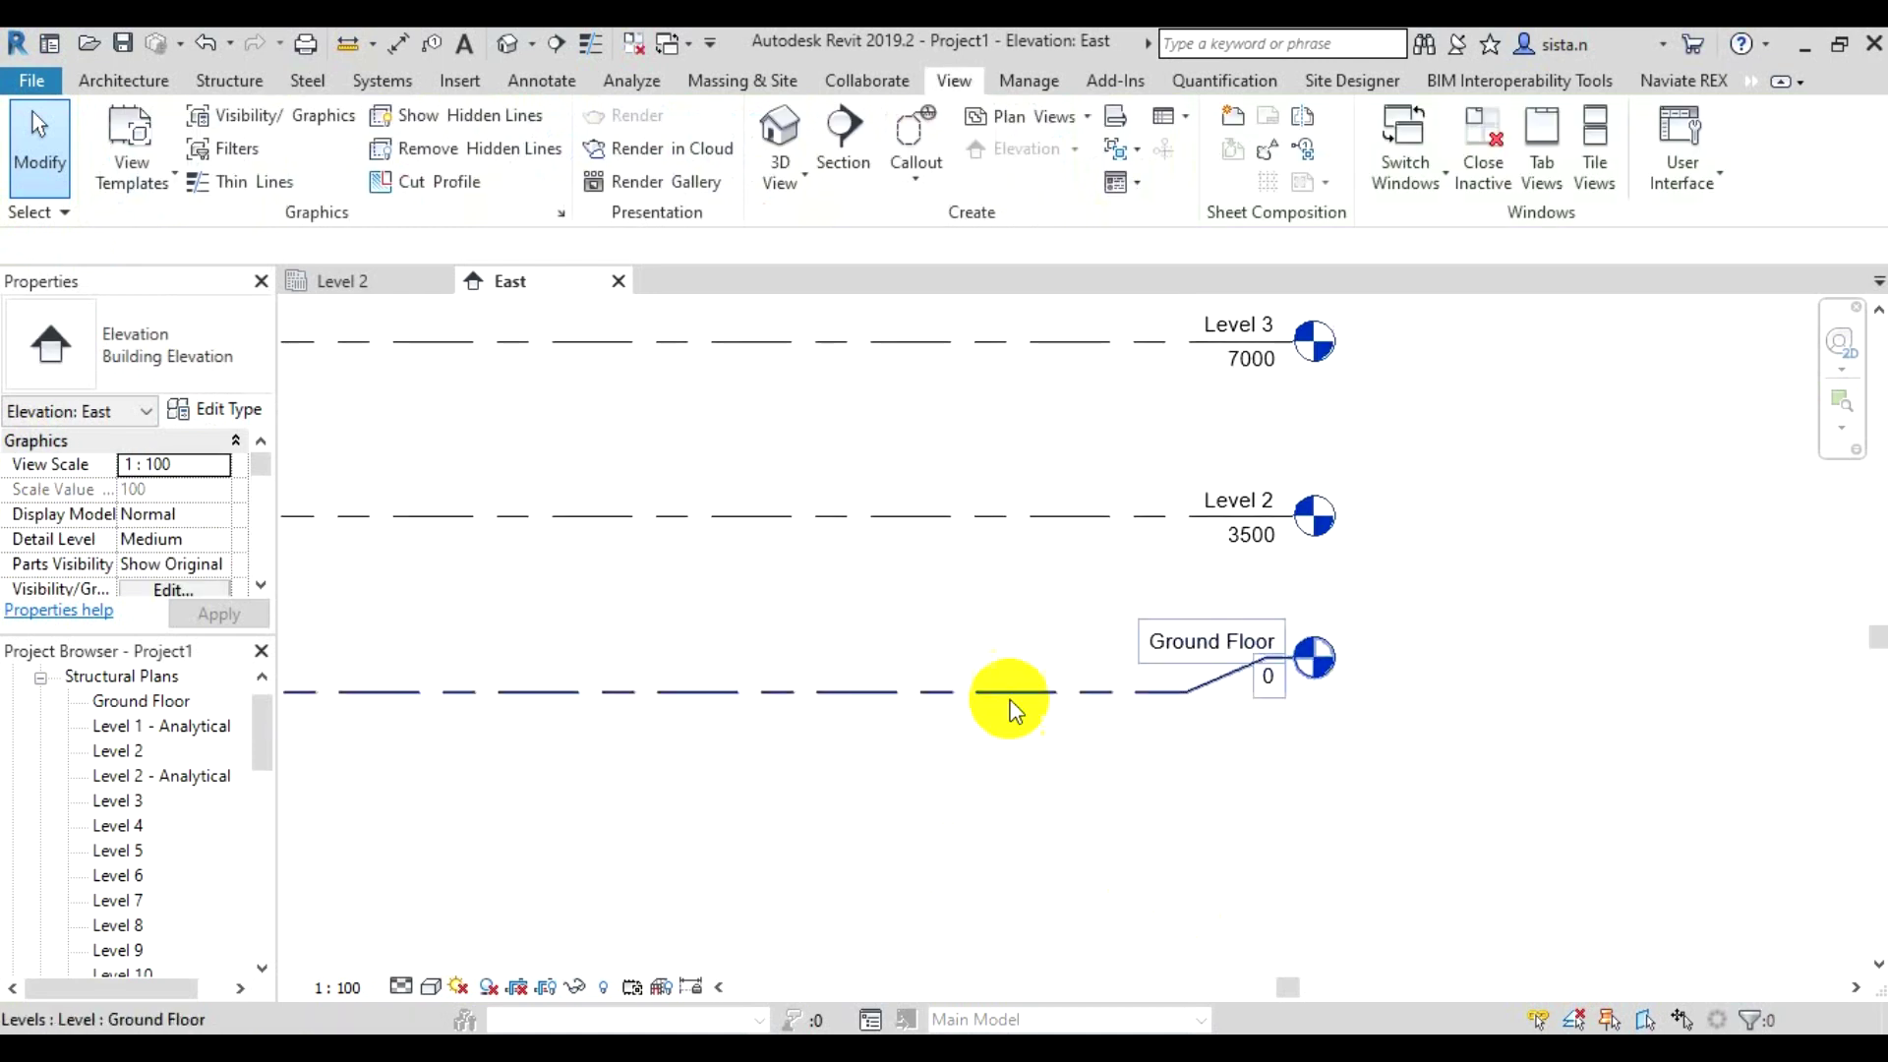
click(1013, 697)
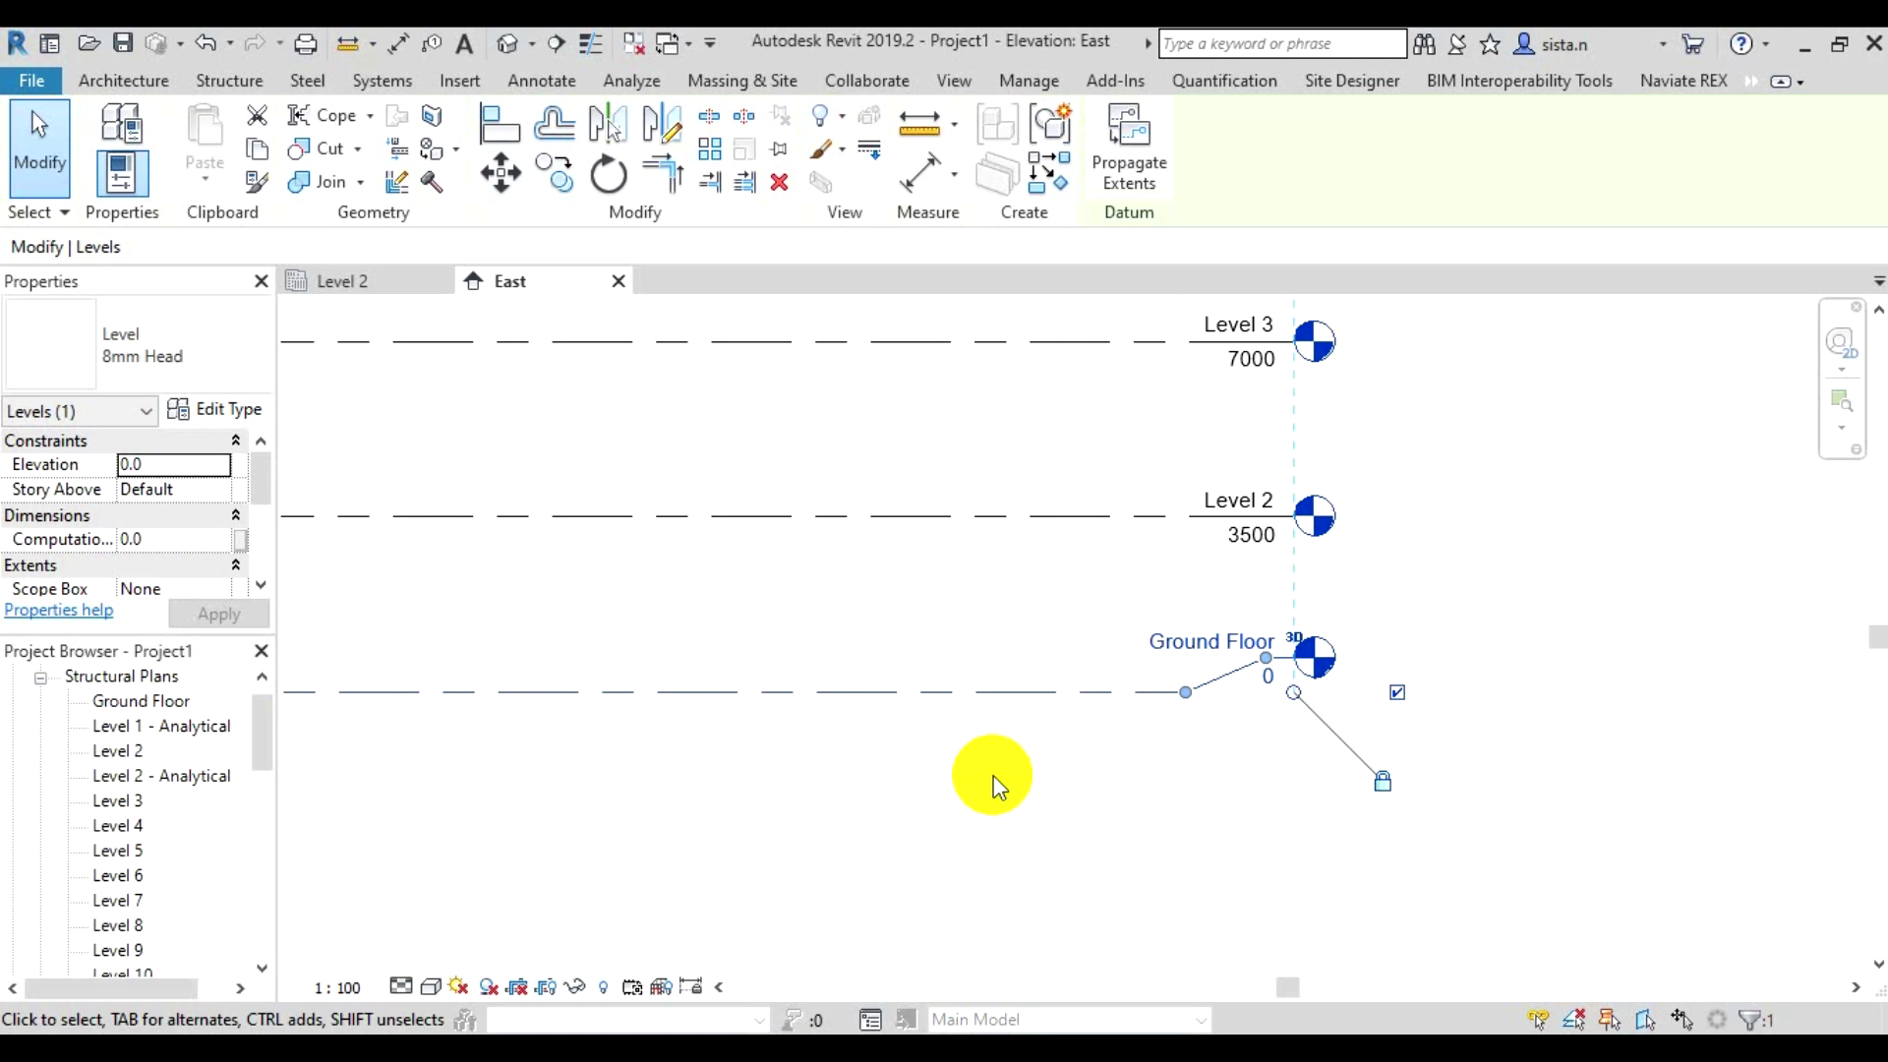
scroll(992, 787, down, 2)
scroll(978, 793, down, 2)
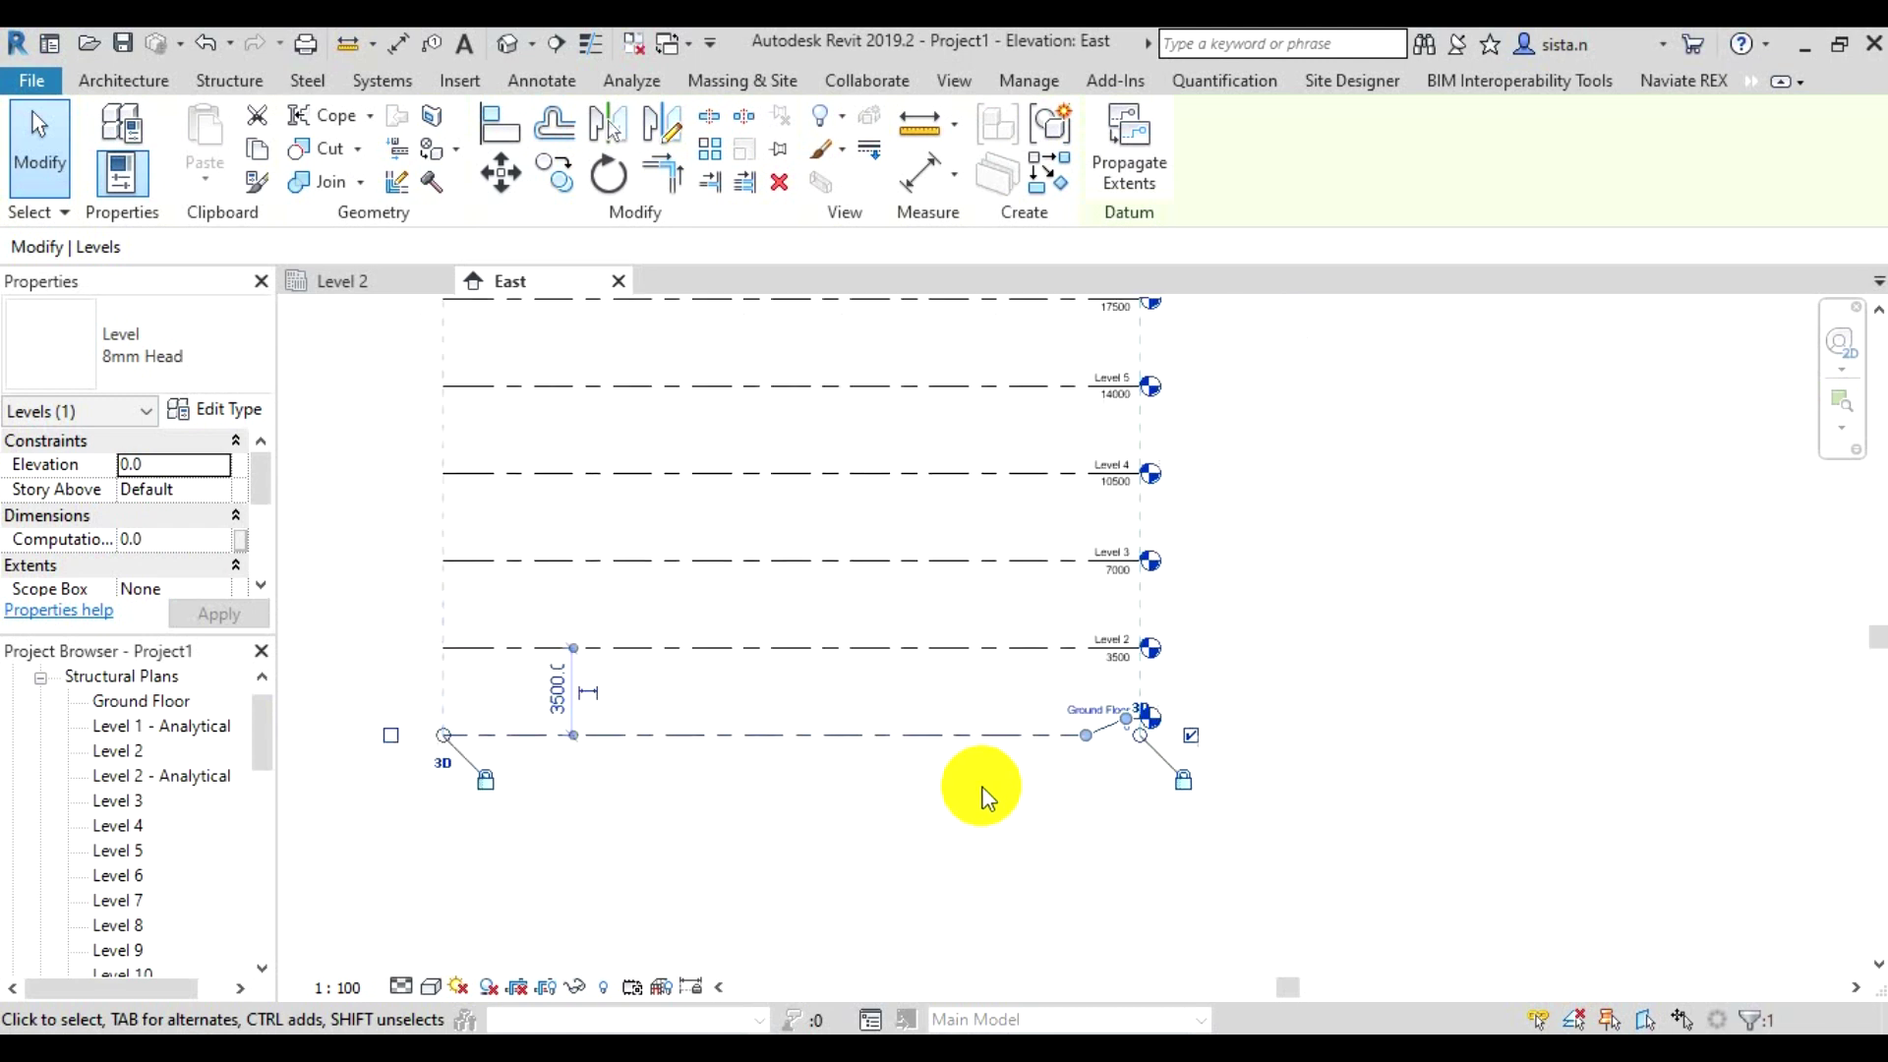
middle_drag(978, 793, 906, 842)
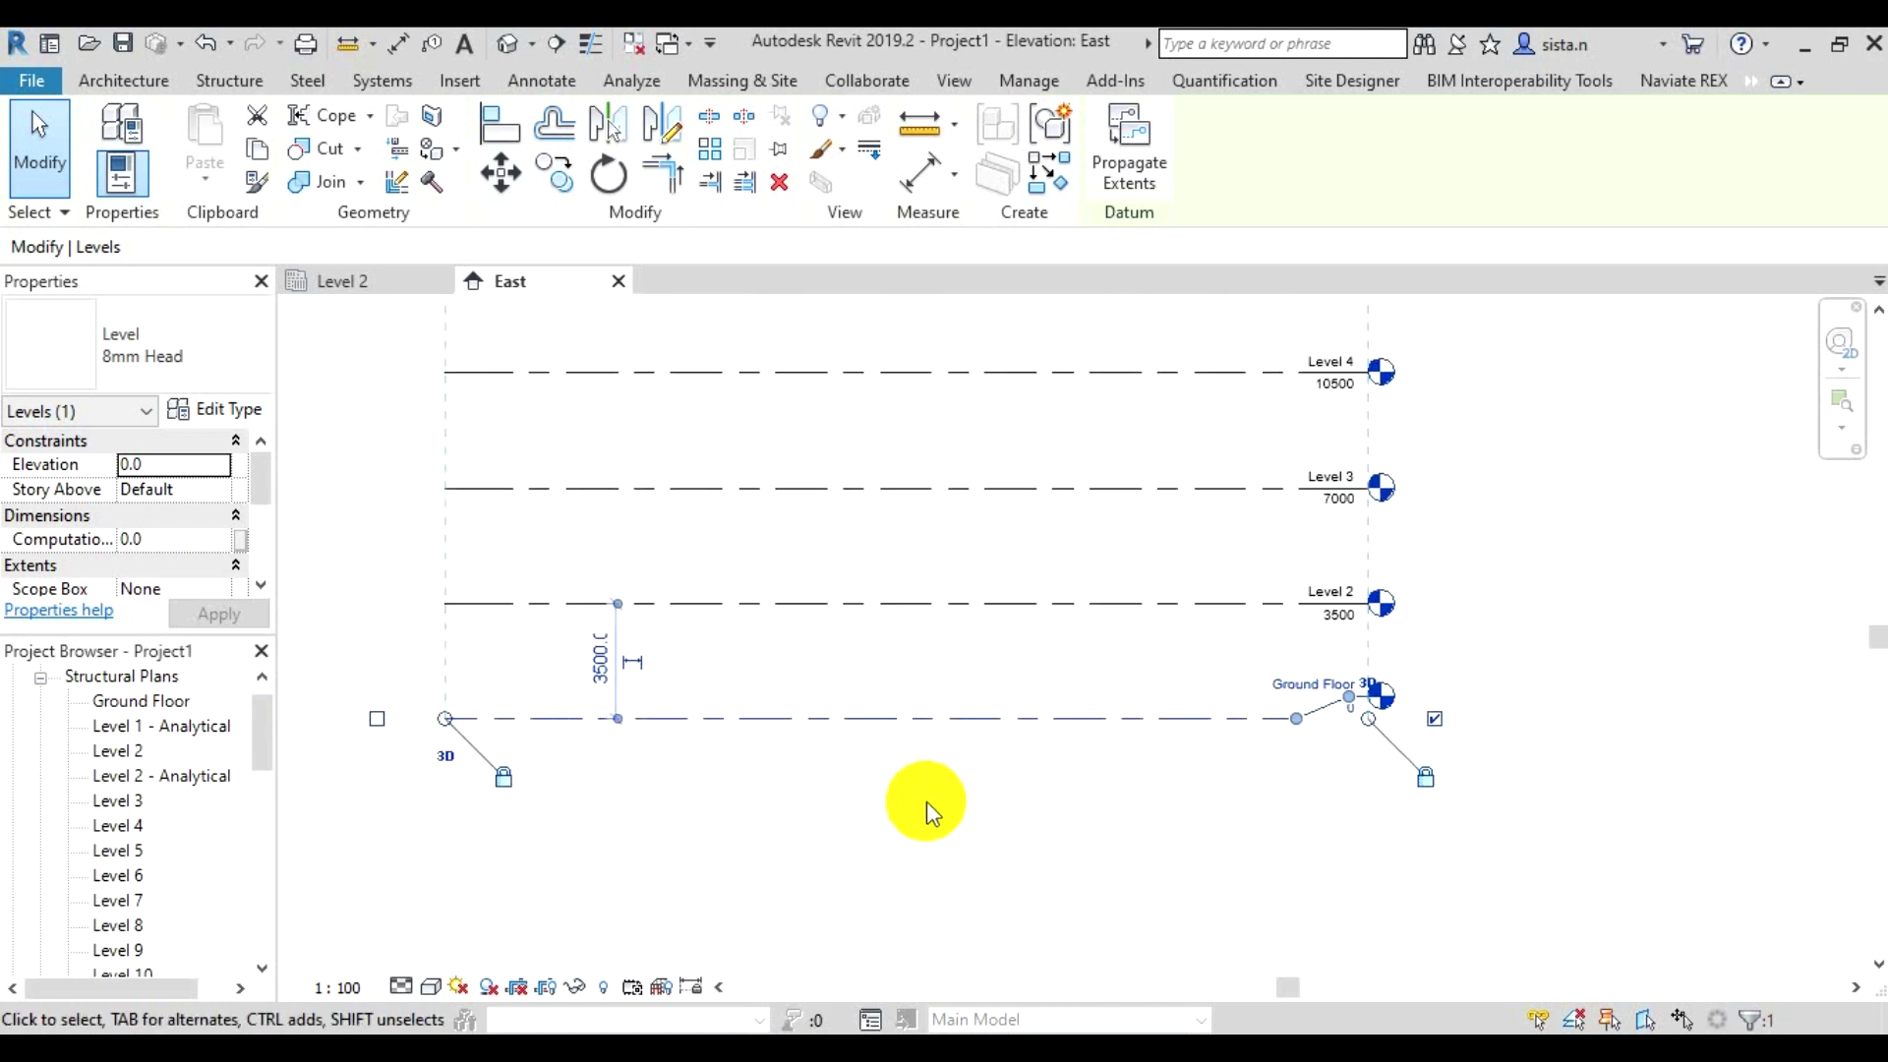
click(926, 800)
scroll(926, 800, up, 1)
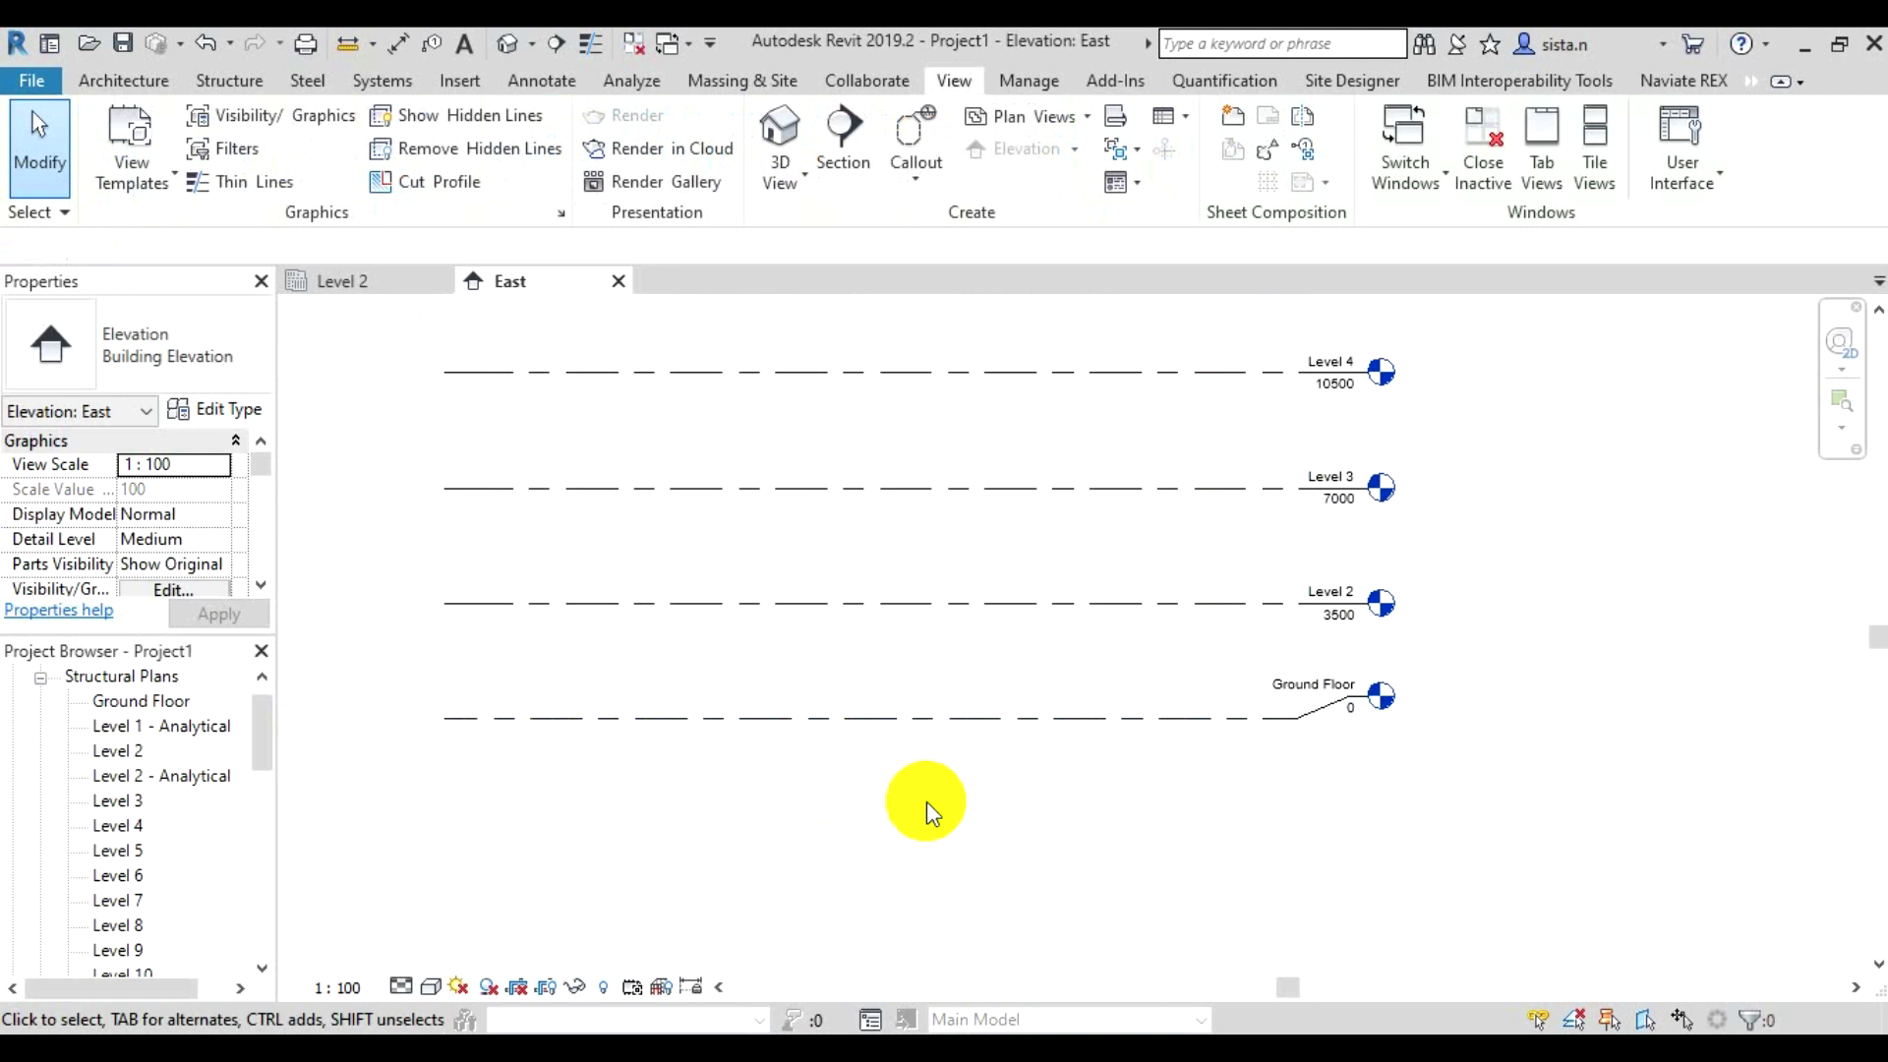
scroll(926, 801, down, 2)
scroll(926, 801, down, 1)
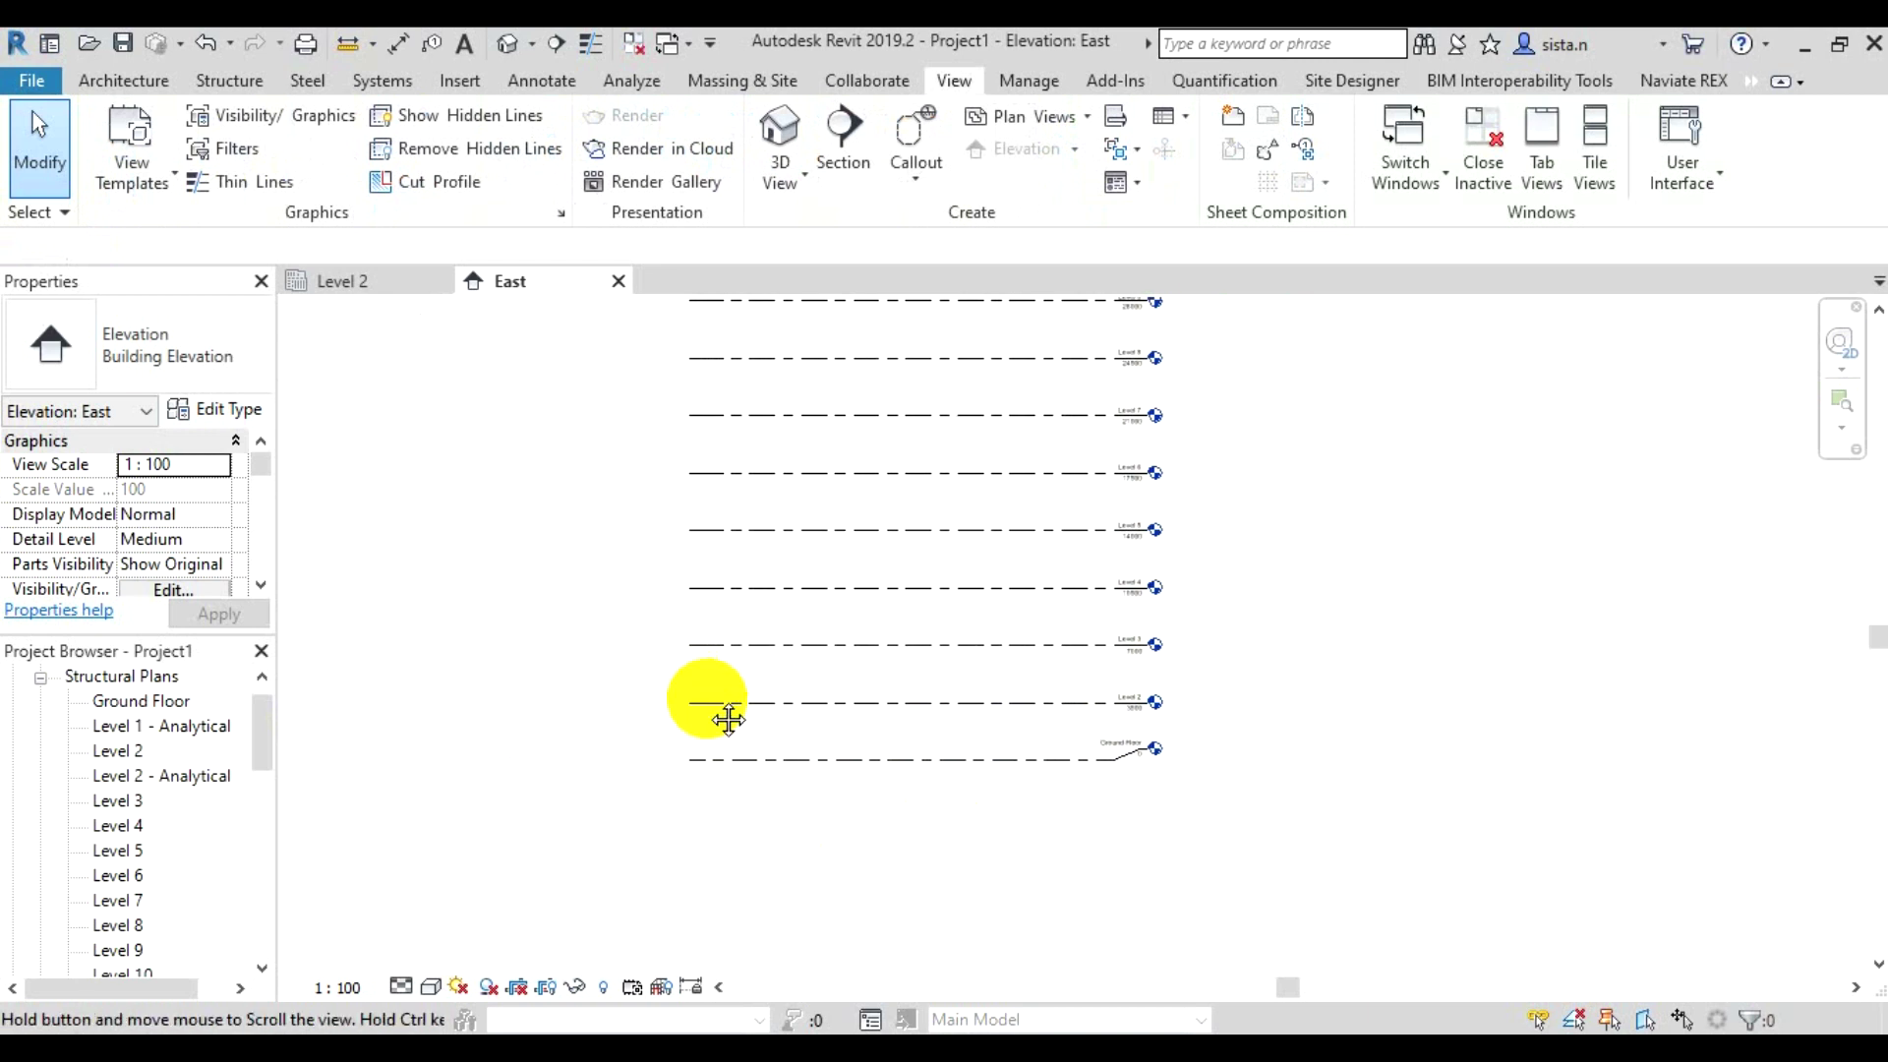
middle_drag(717, 717, 830, 826)
scroll(830, 827, down, 2)
scroll(836, 581, down, 2)
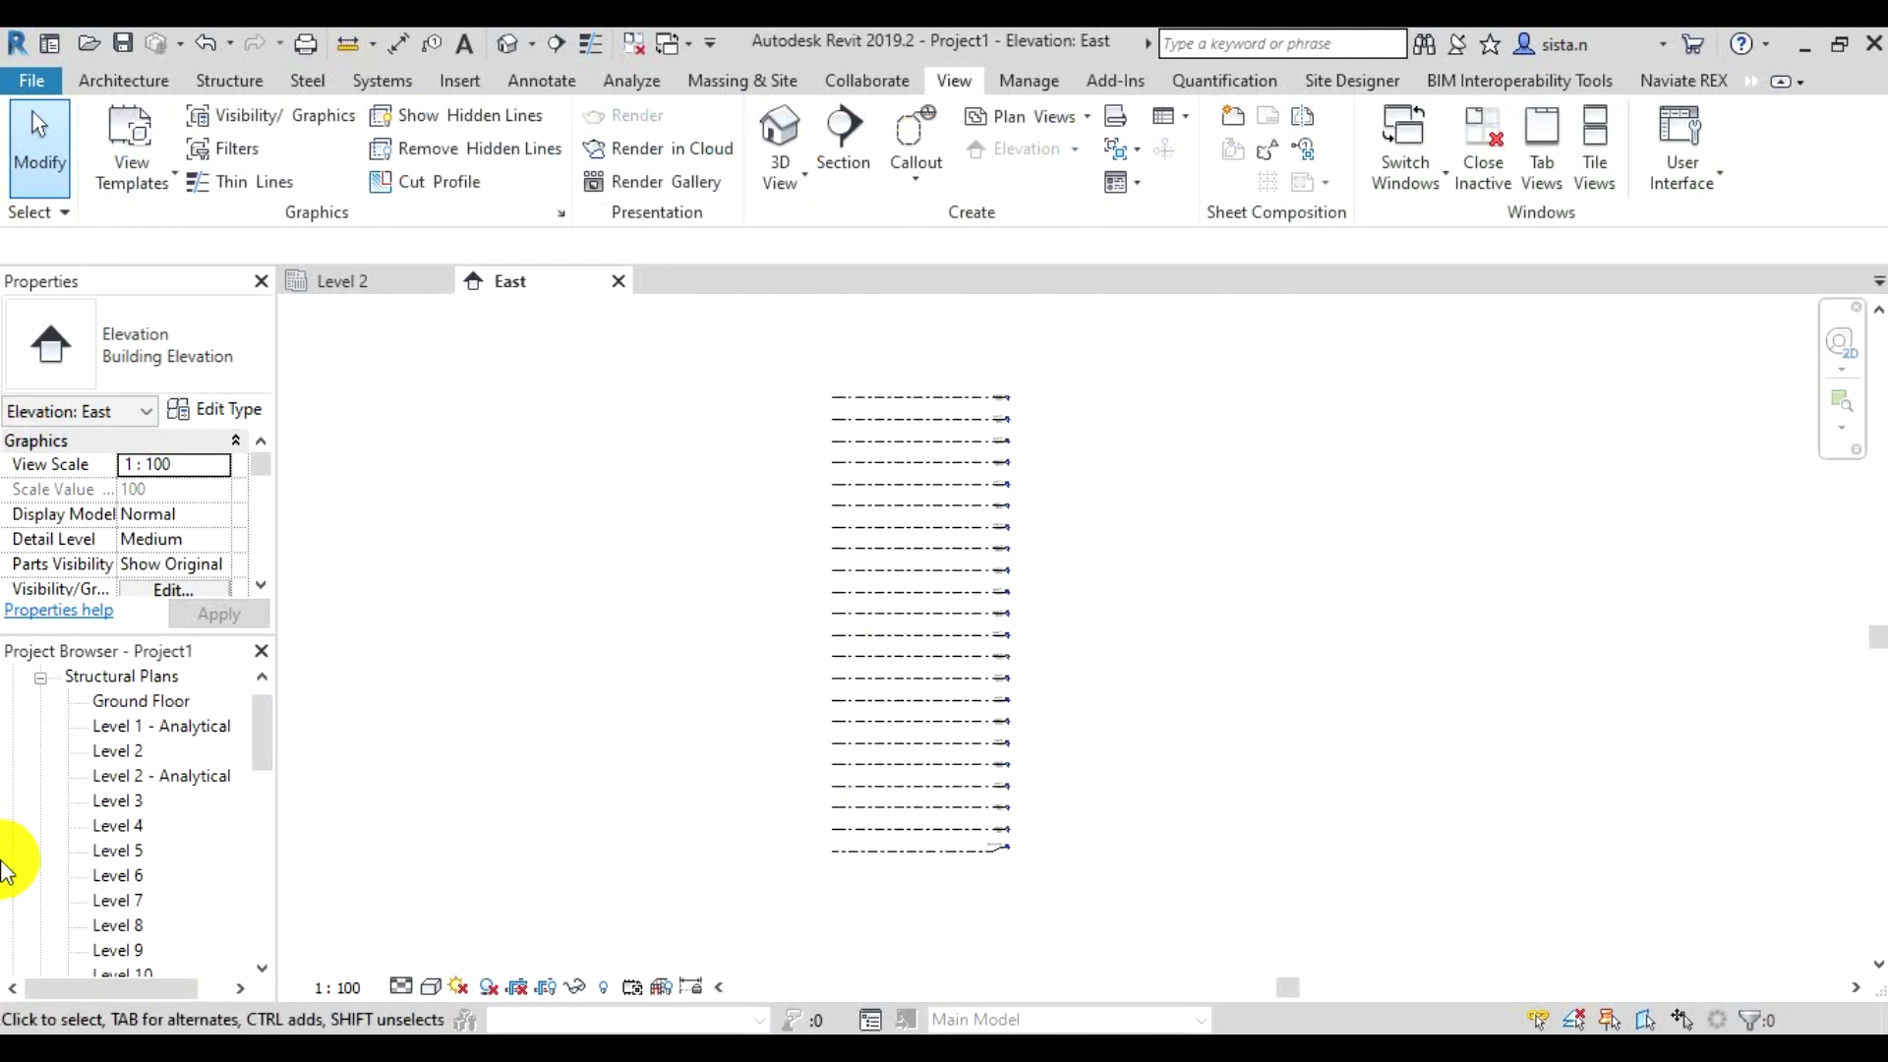
Open the Level 2 structural plan from the Project Browser and nudge the view
double_click(120, 751)
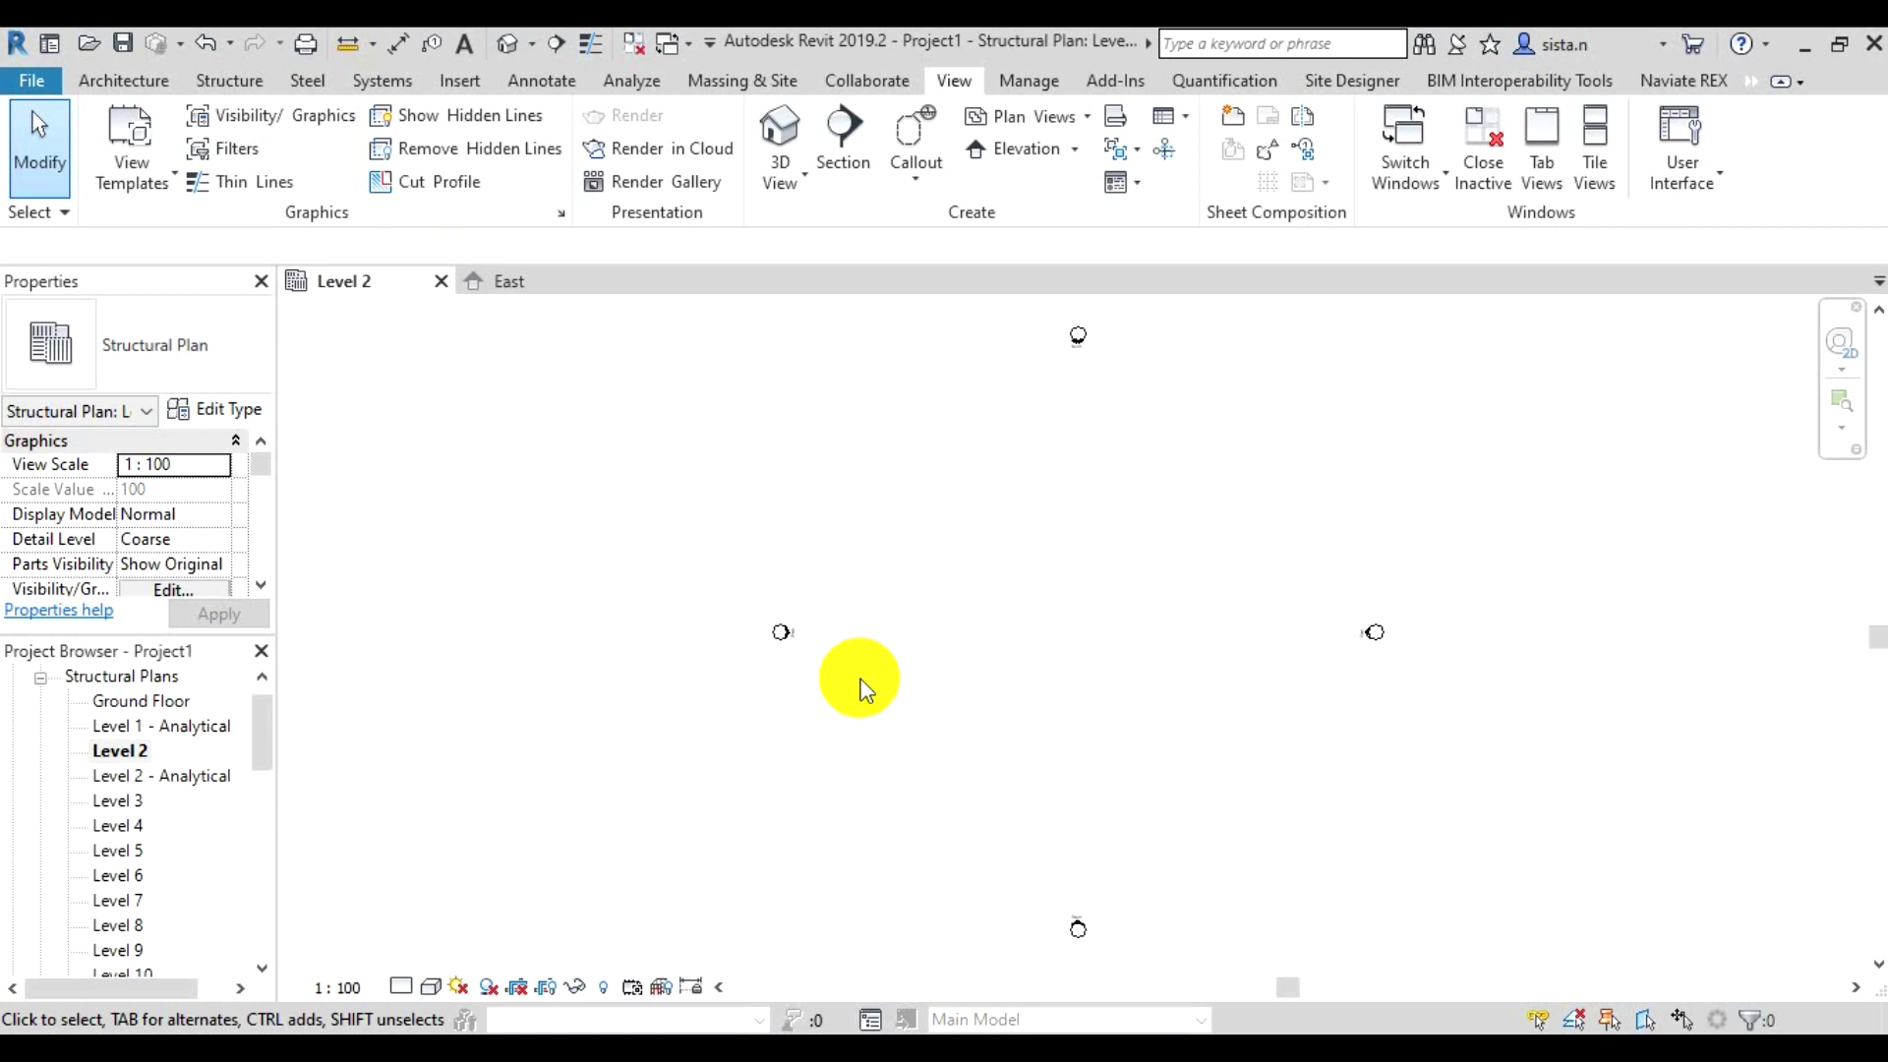
scroll(919, 552, up, 2)
scroll(912, 545, down, 3)
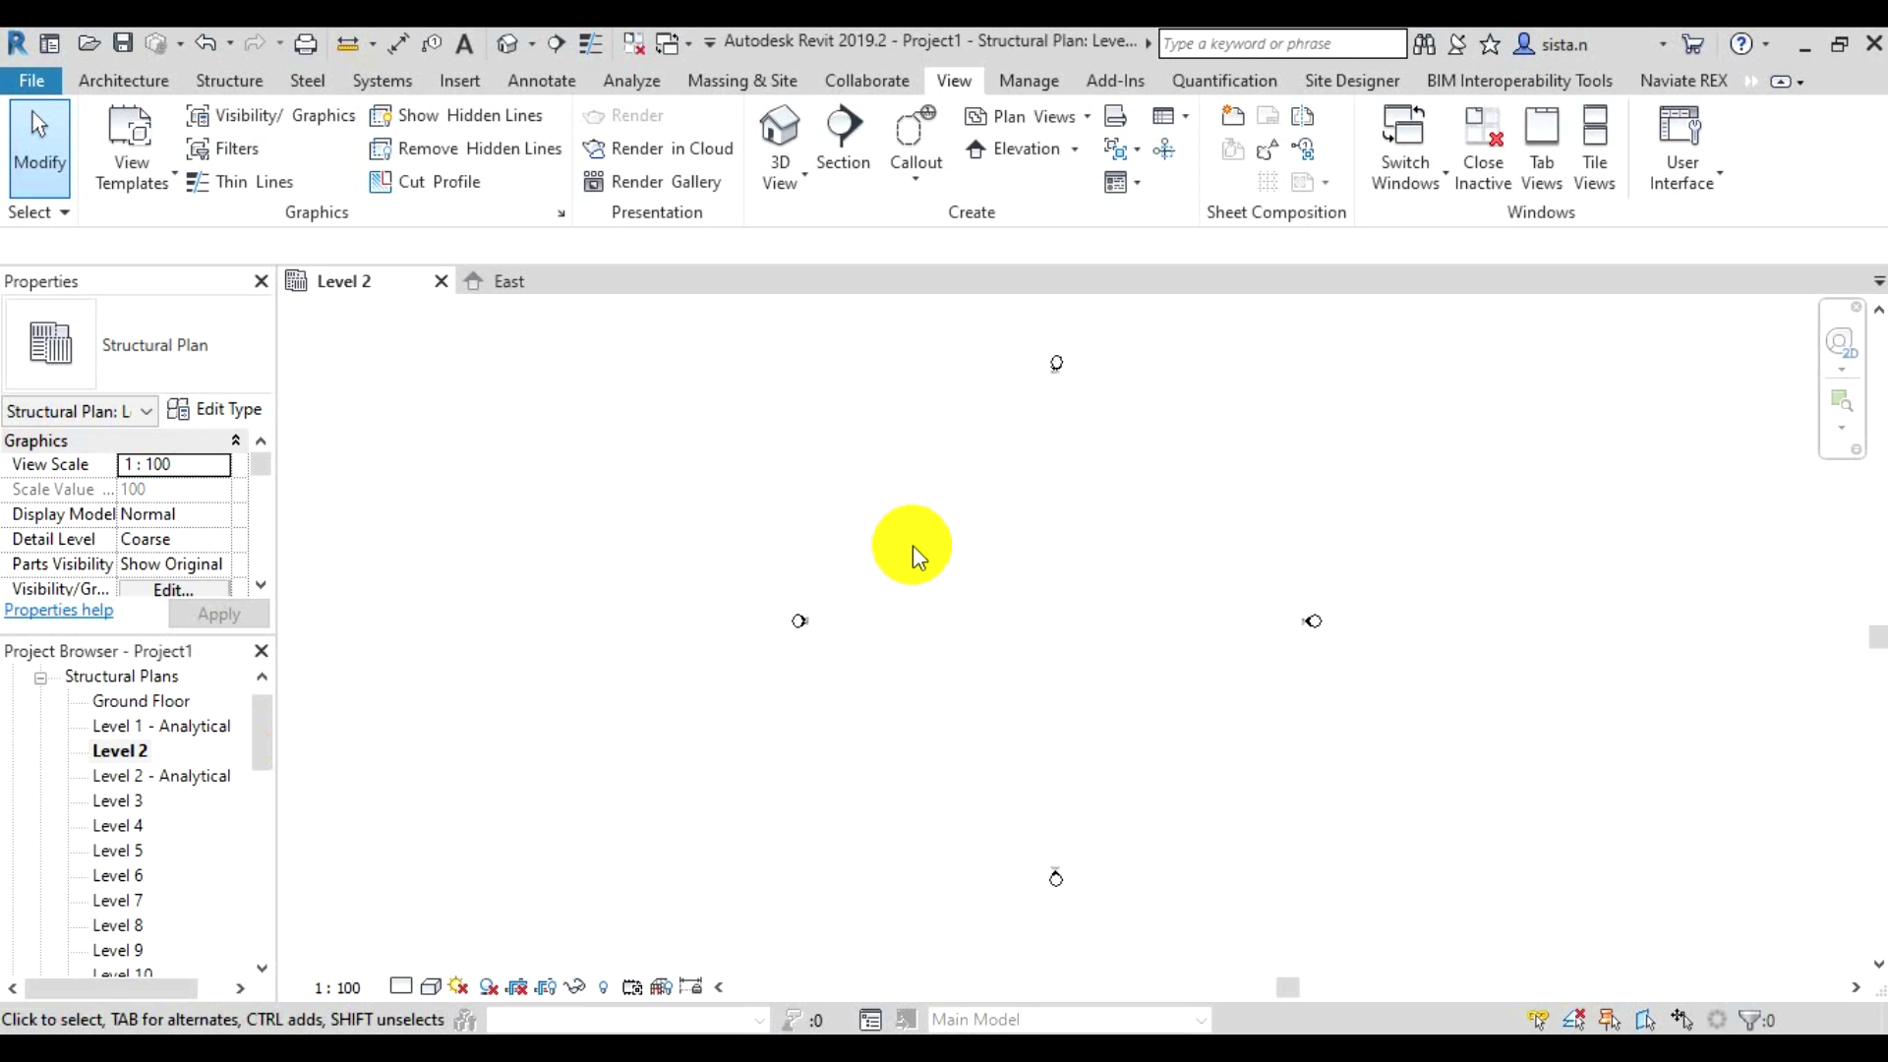
middle_drag(931, 560, 963, 591)
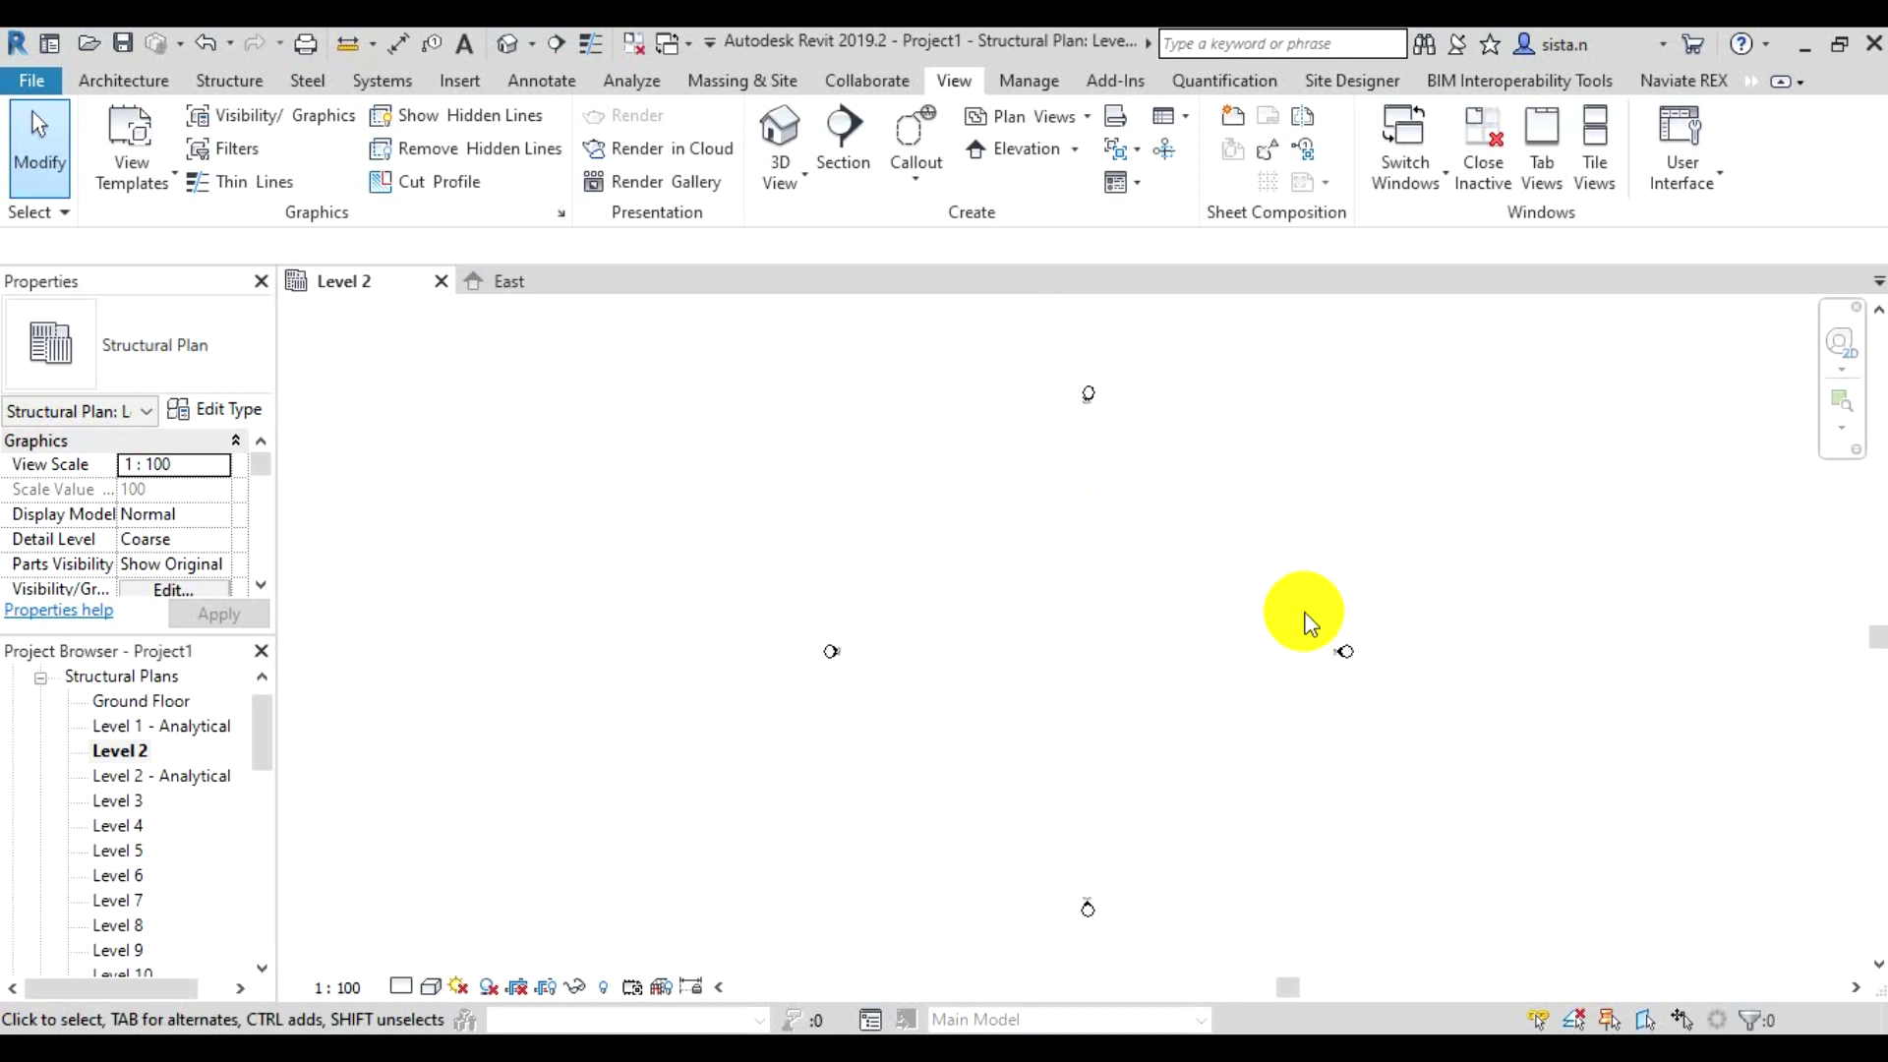
Move the east elevation marker further right and the west marker further left
drag(1304, 612, 1427, 730)
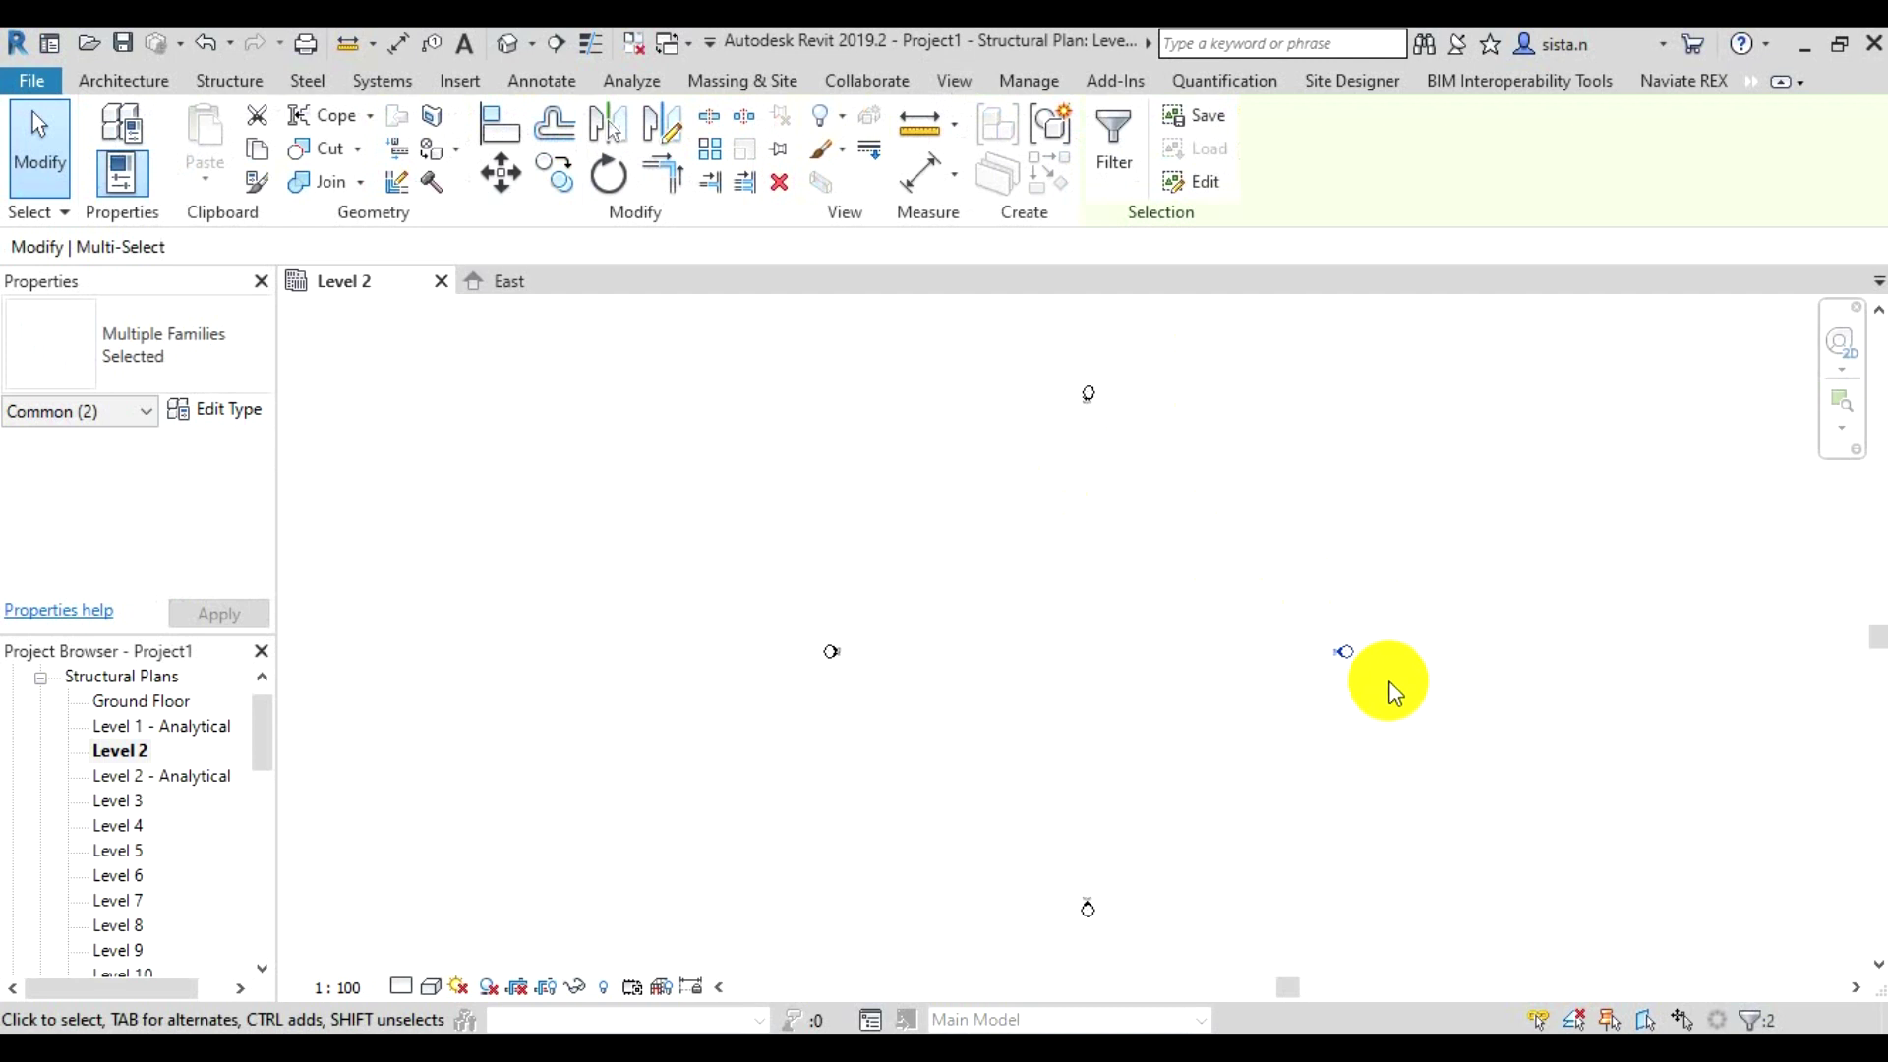
mouse_move(1344, 649)
mouse_down()
mouse_move(1472, 611)
mouse_move(1525, 710)
mouse_up()
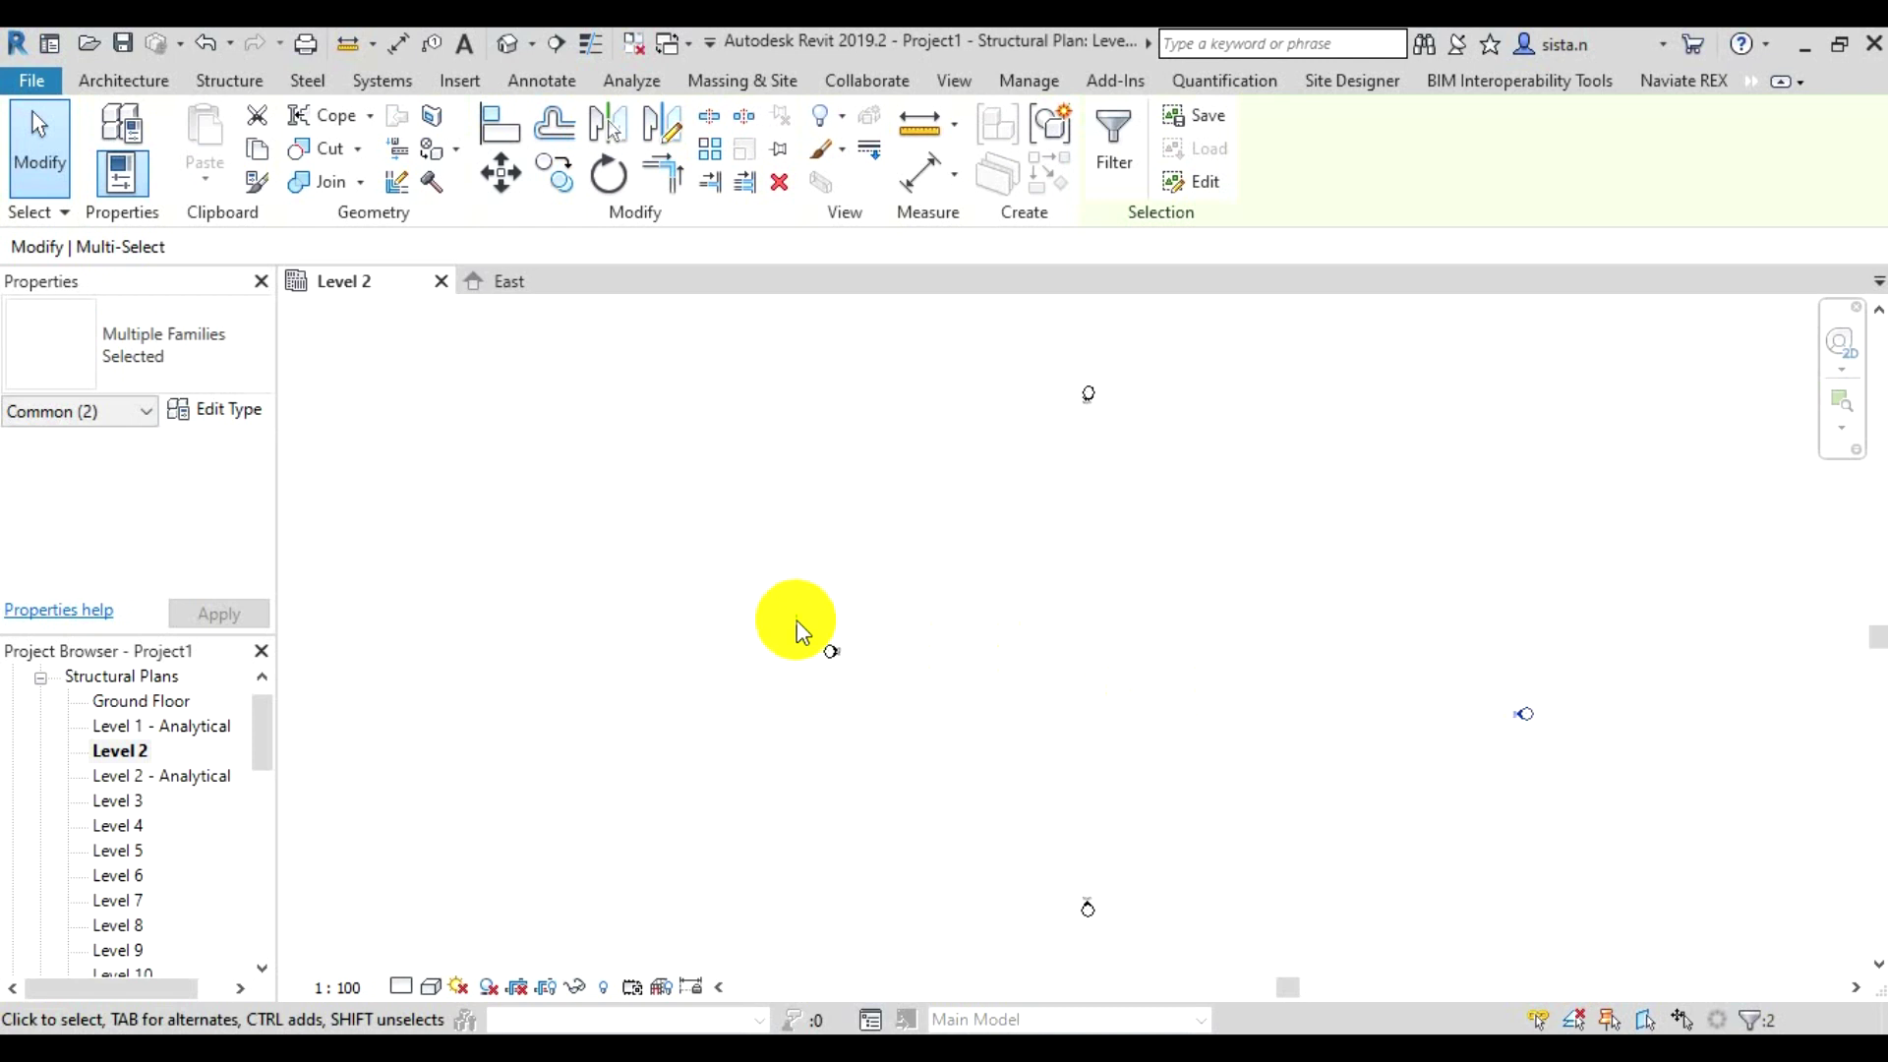
click(994, 711)
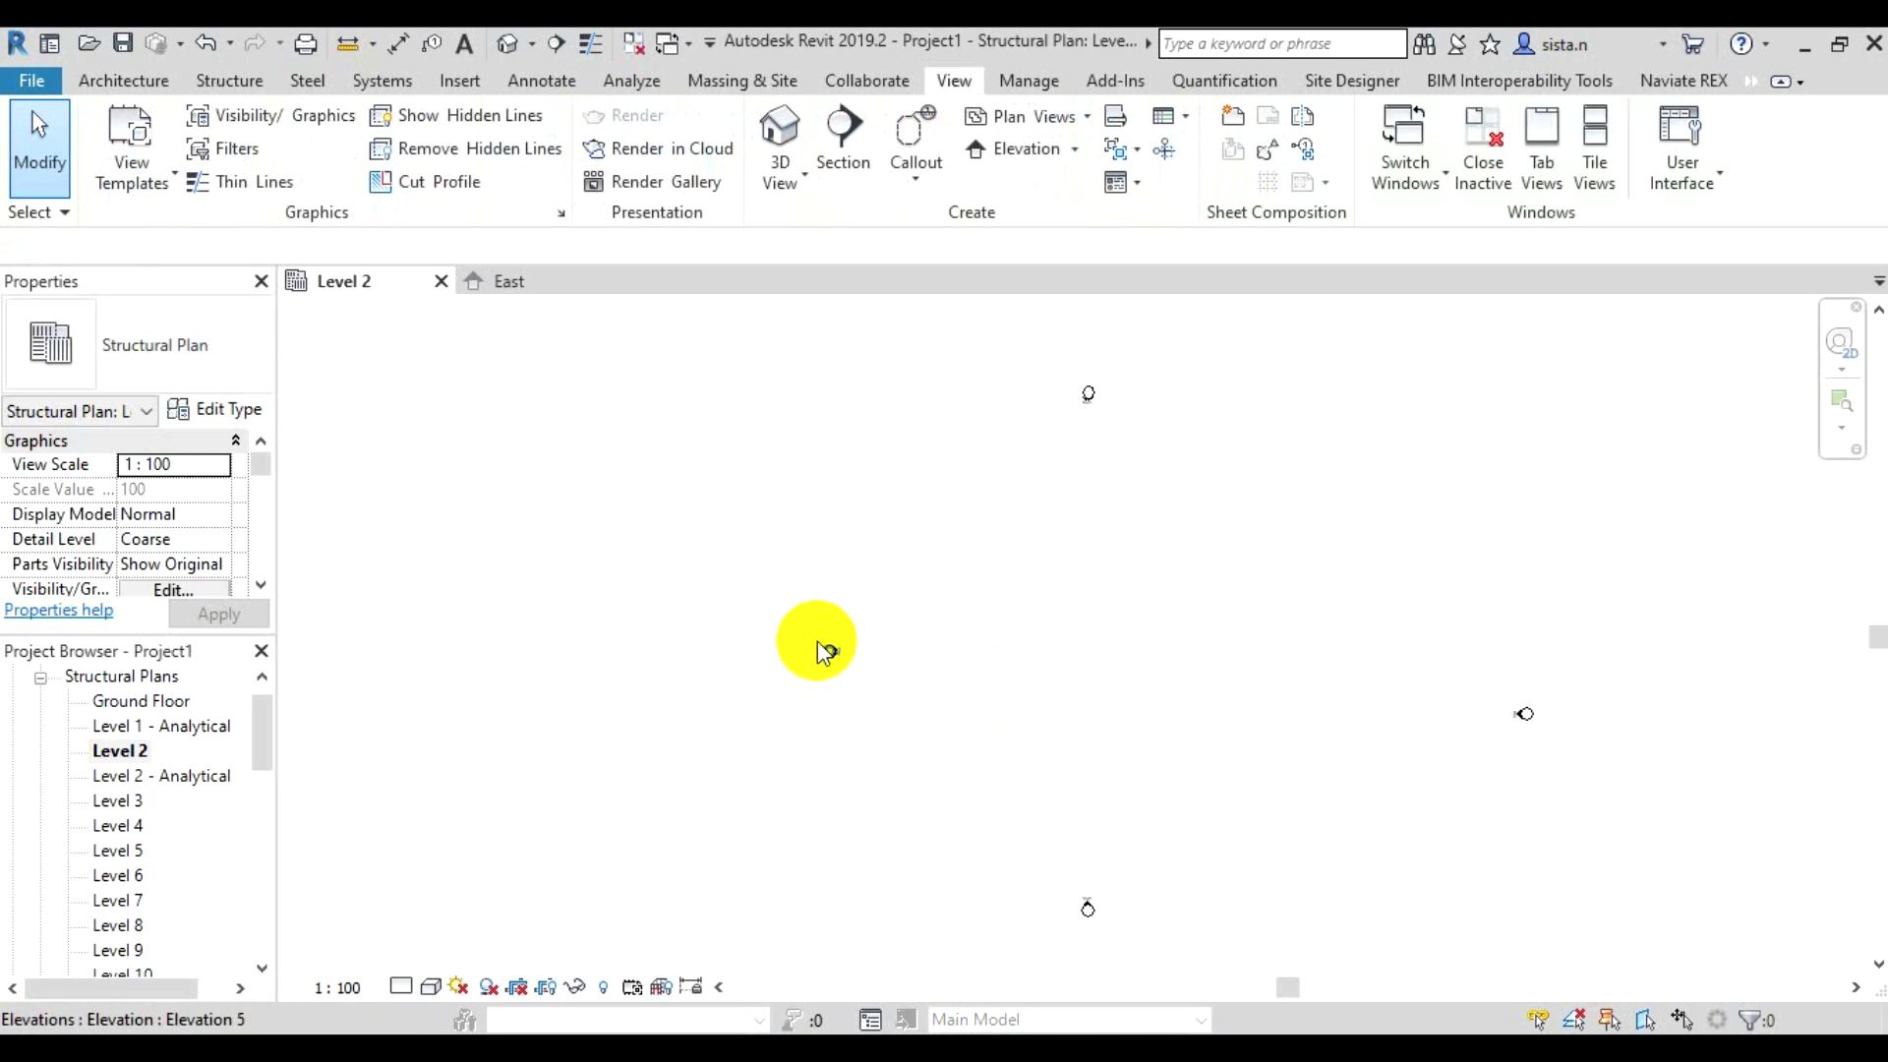
drag(710, 587, 911, 689)
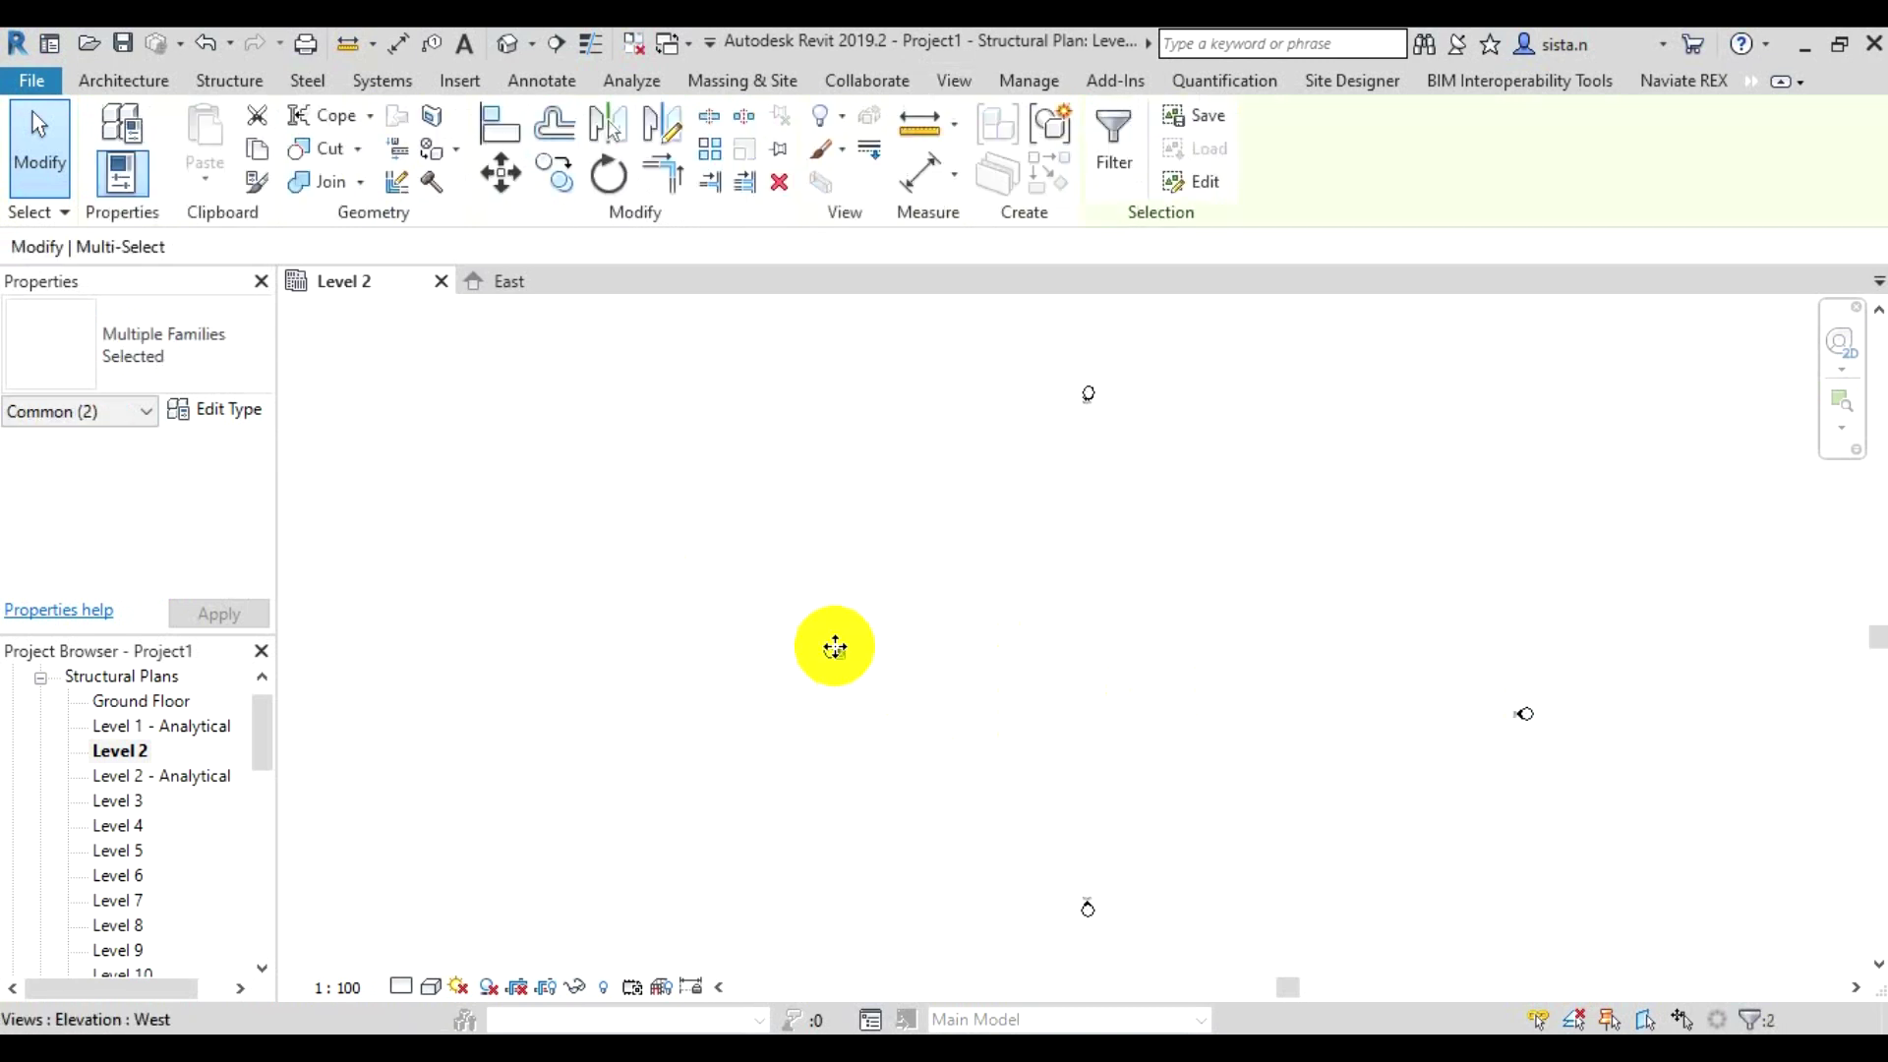
drag(803, 652, 653, 658)
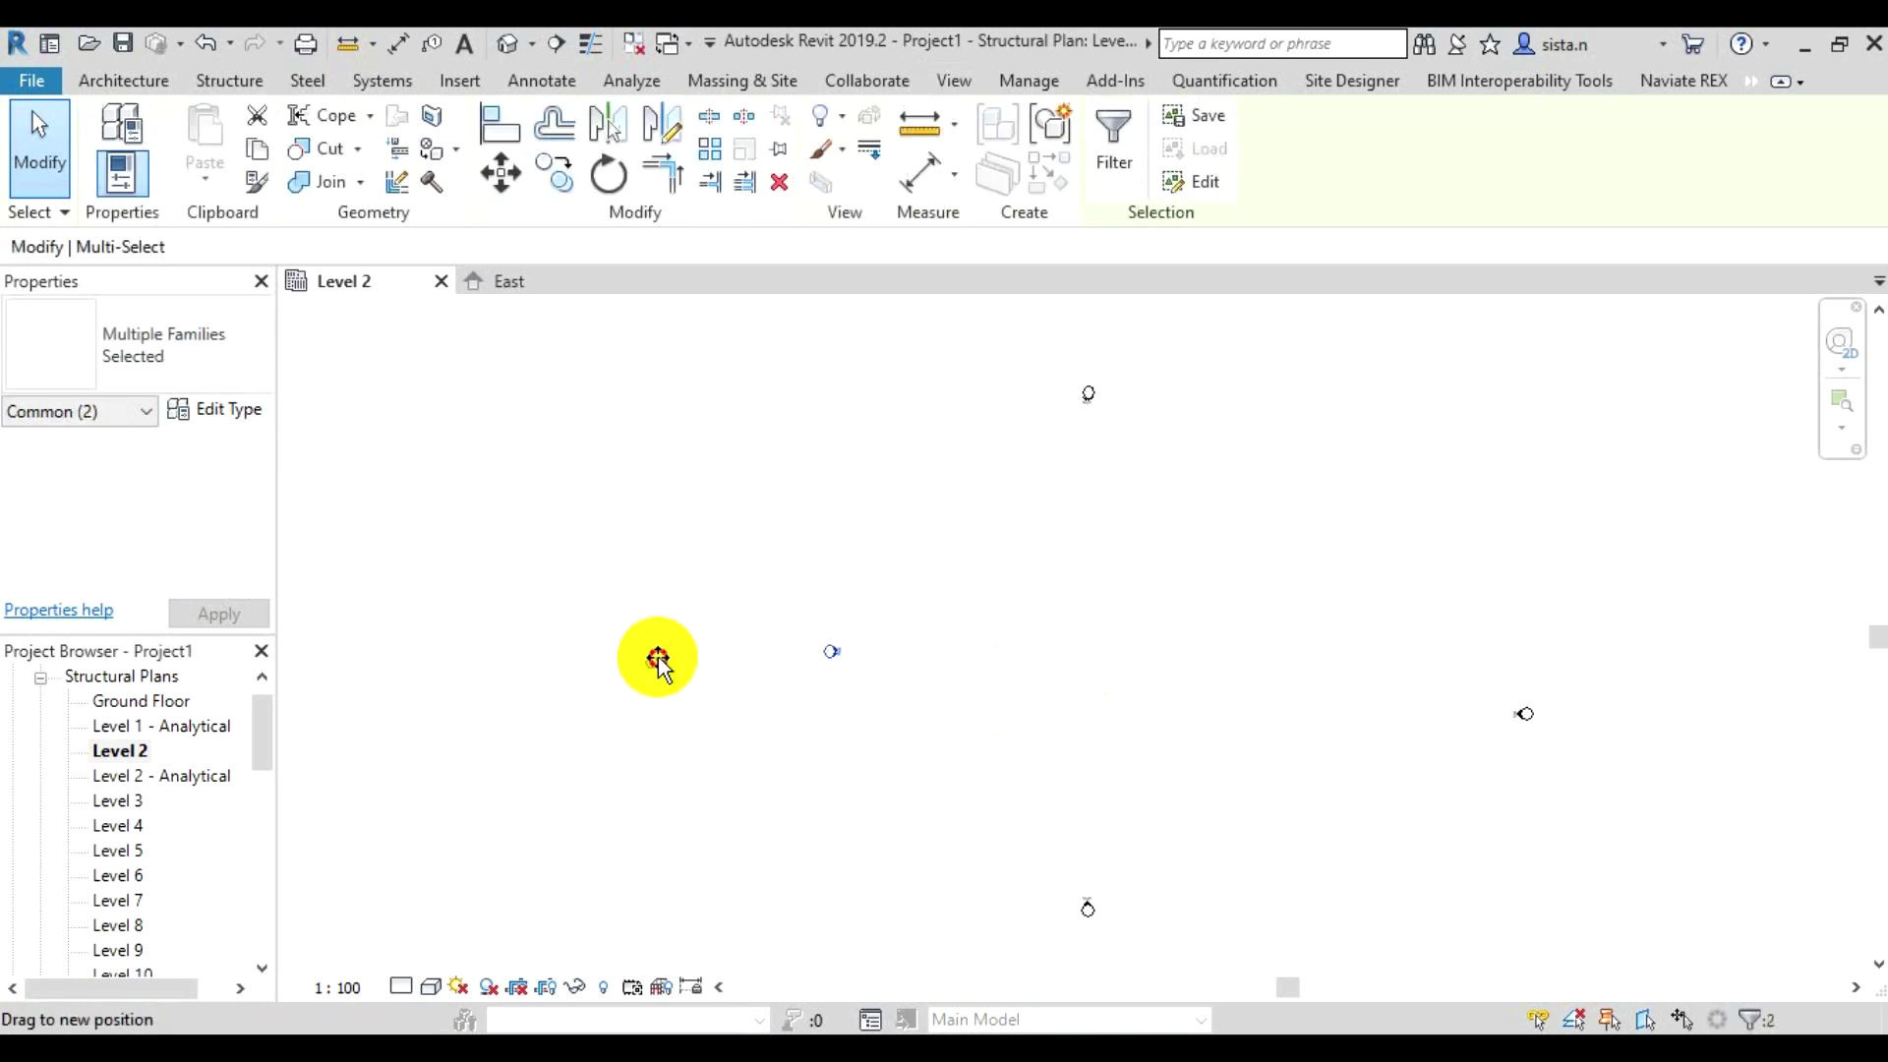
click(1025, 865)
Move the south marker lower and the north marker higher in the plan
mouse_move(1025, 858)
mouse_down()
mouse_move(1157, 946)
mouse_move(1109, 950)
mouse_up()
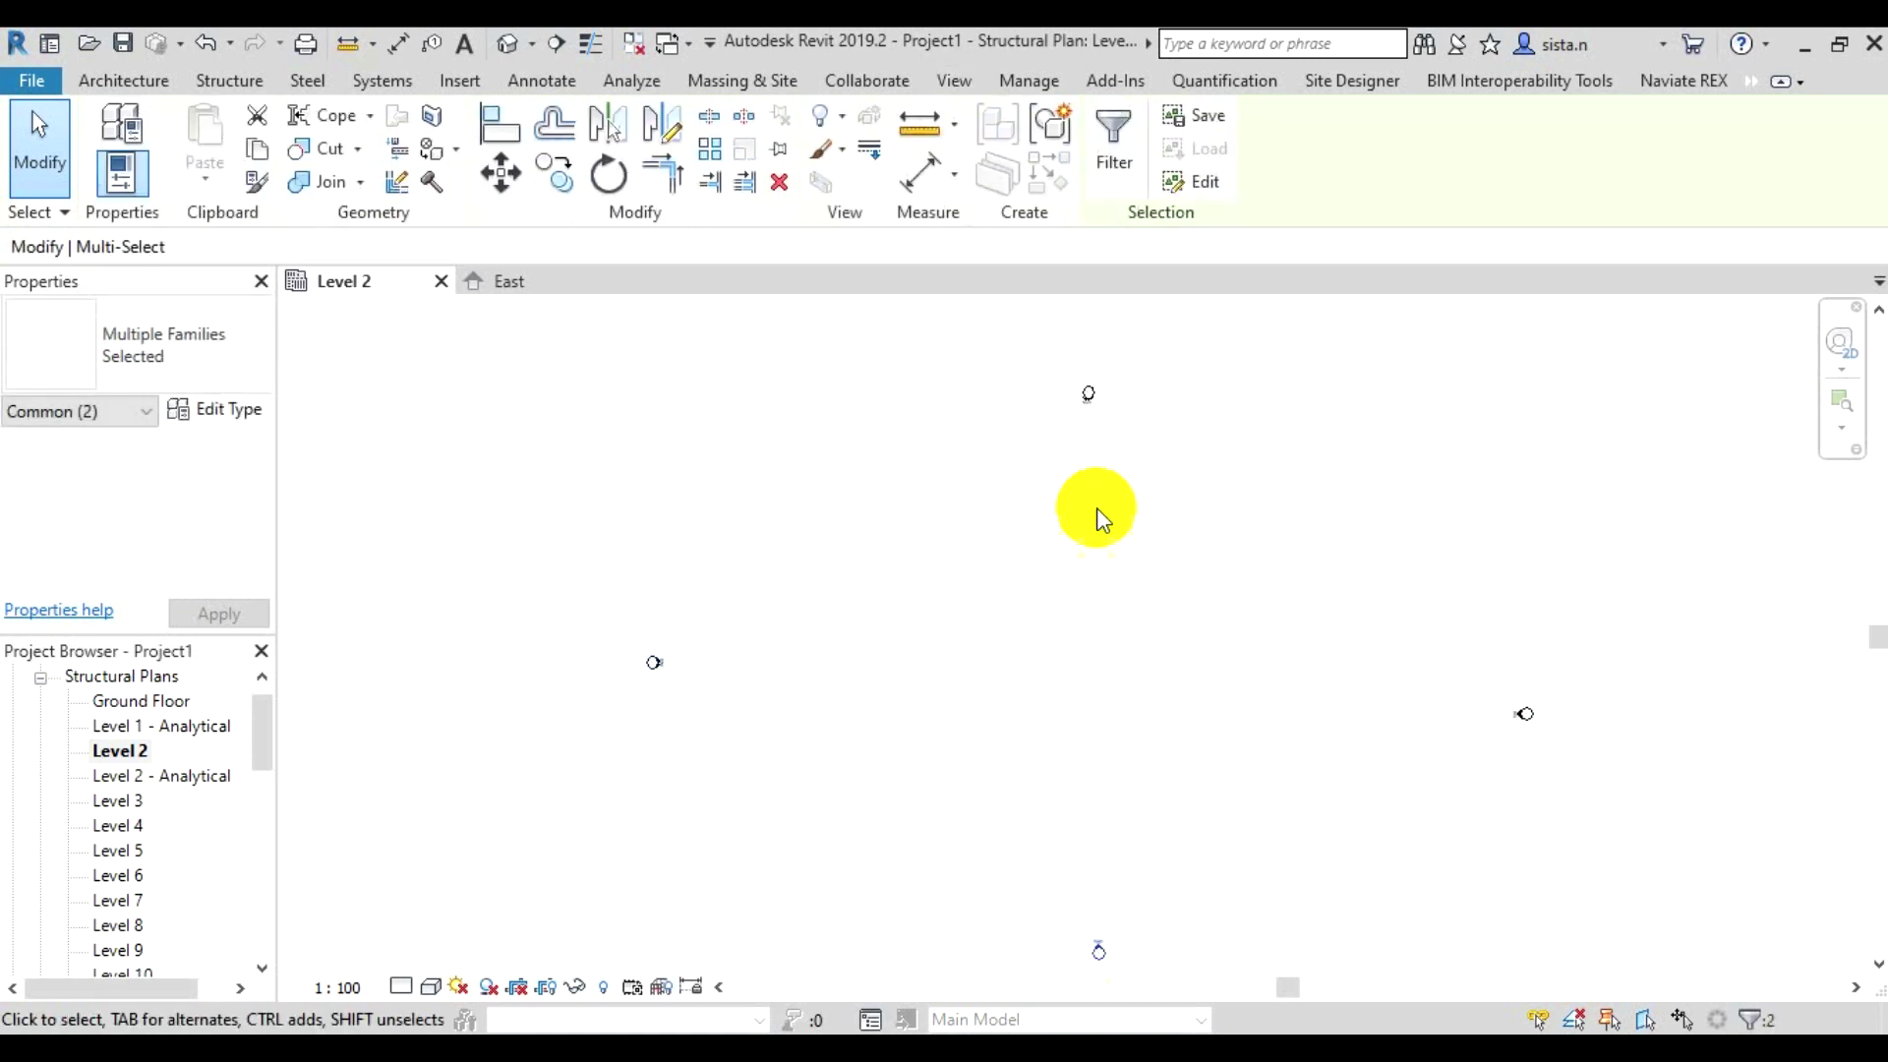
click(1015, 352)
drag(1014, 352, 1142, 430)
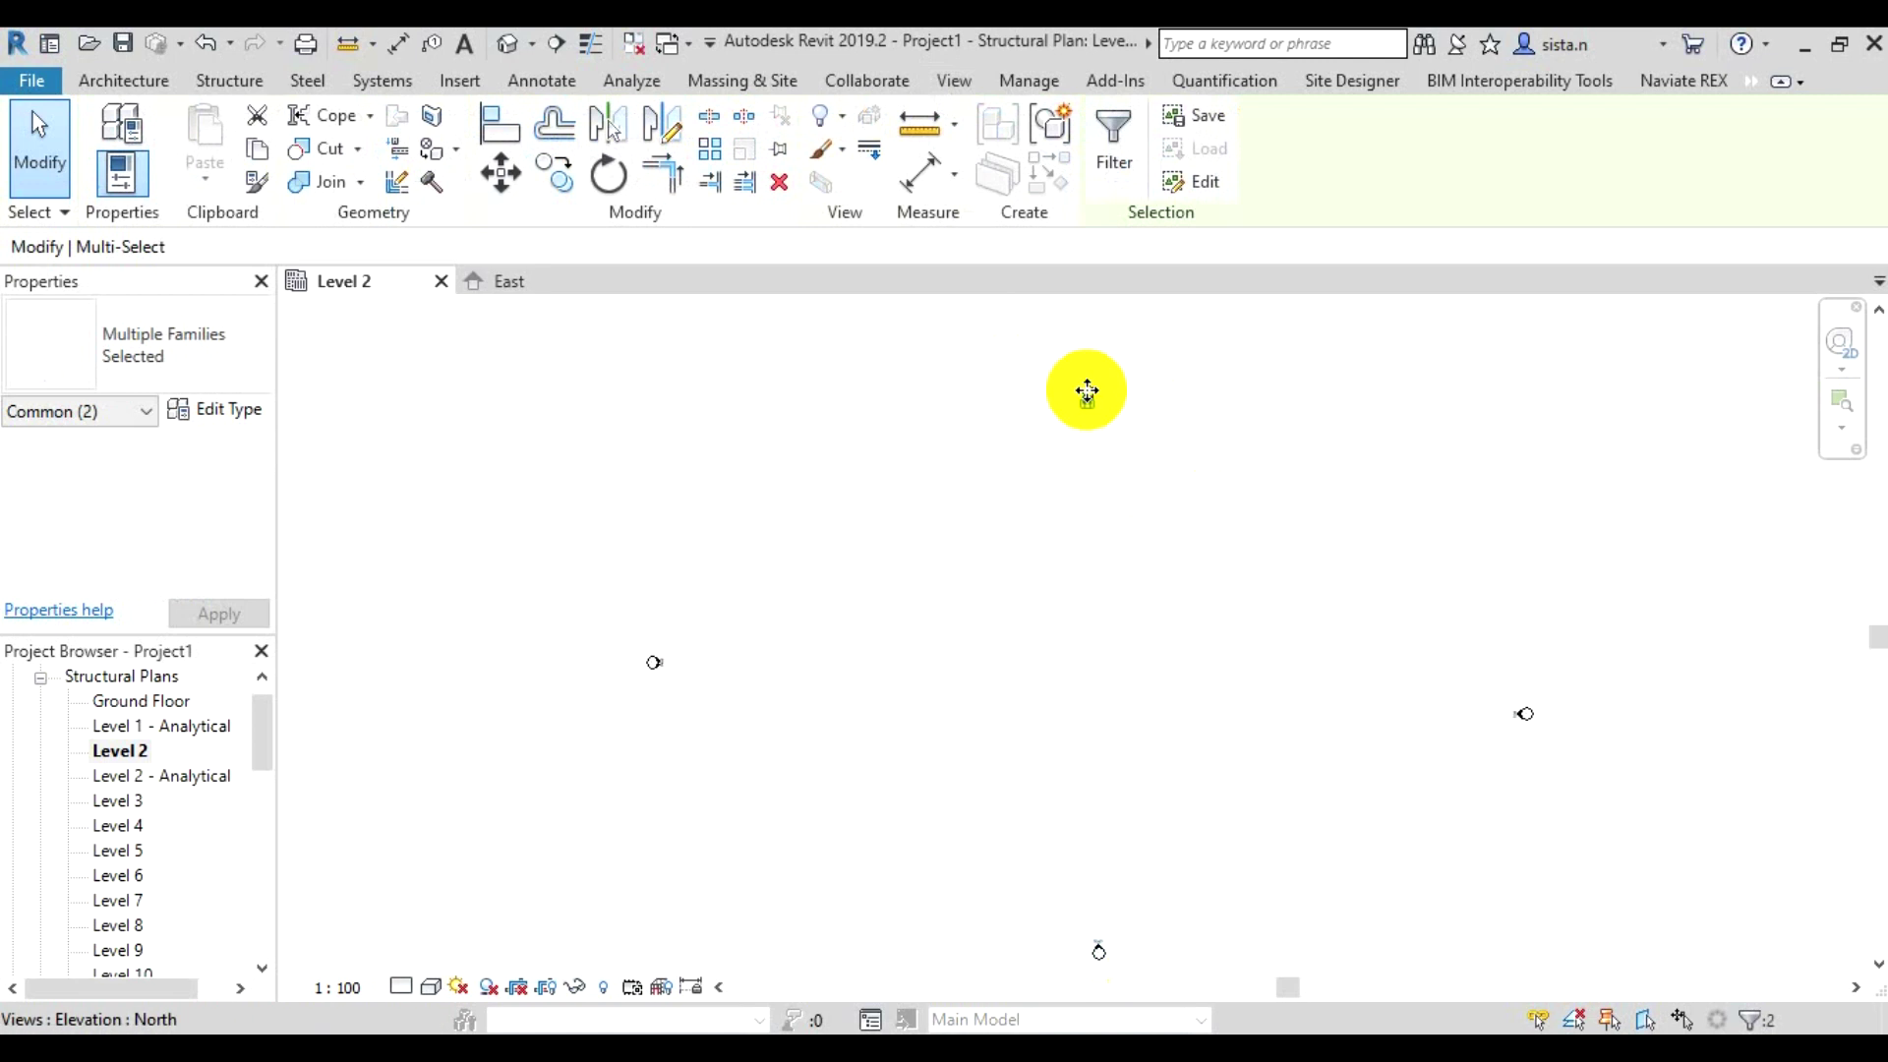
drag(1082, 377, 1053, 330)
click(1193, 610)
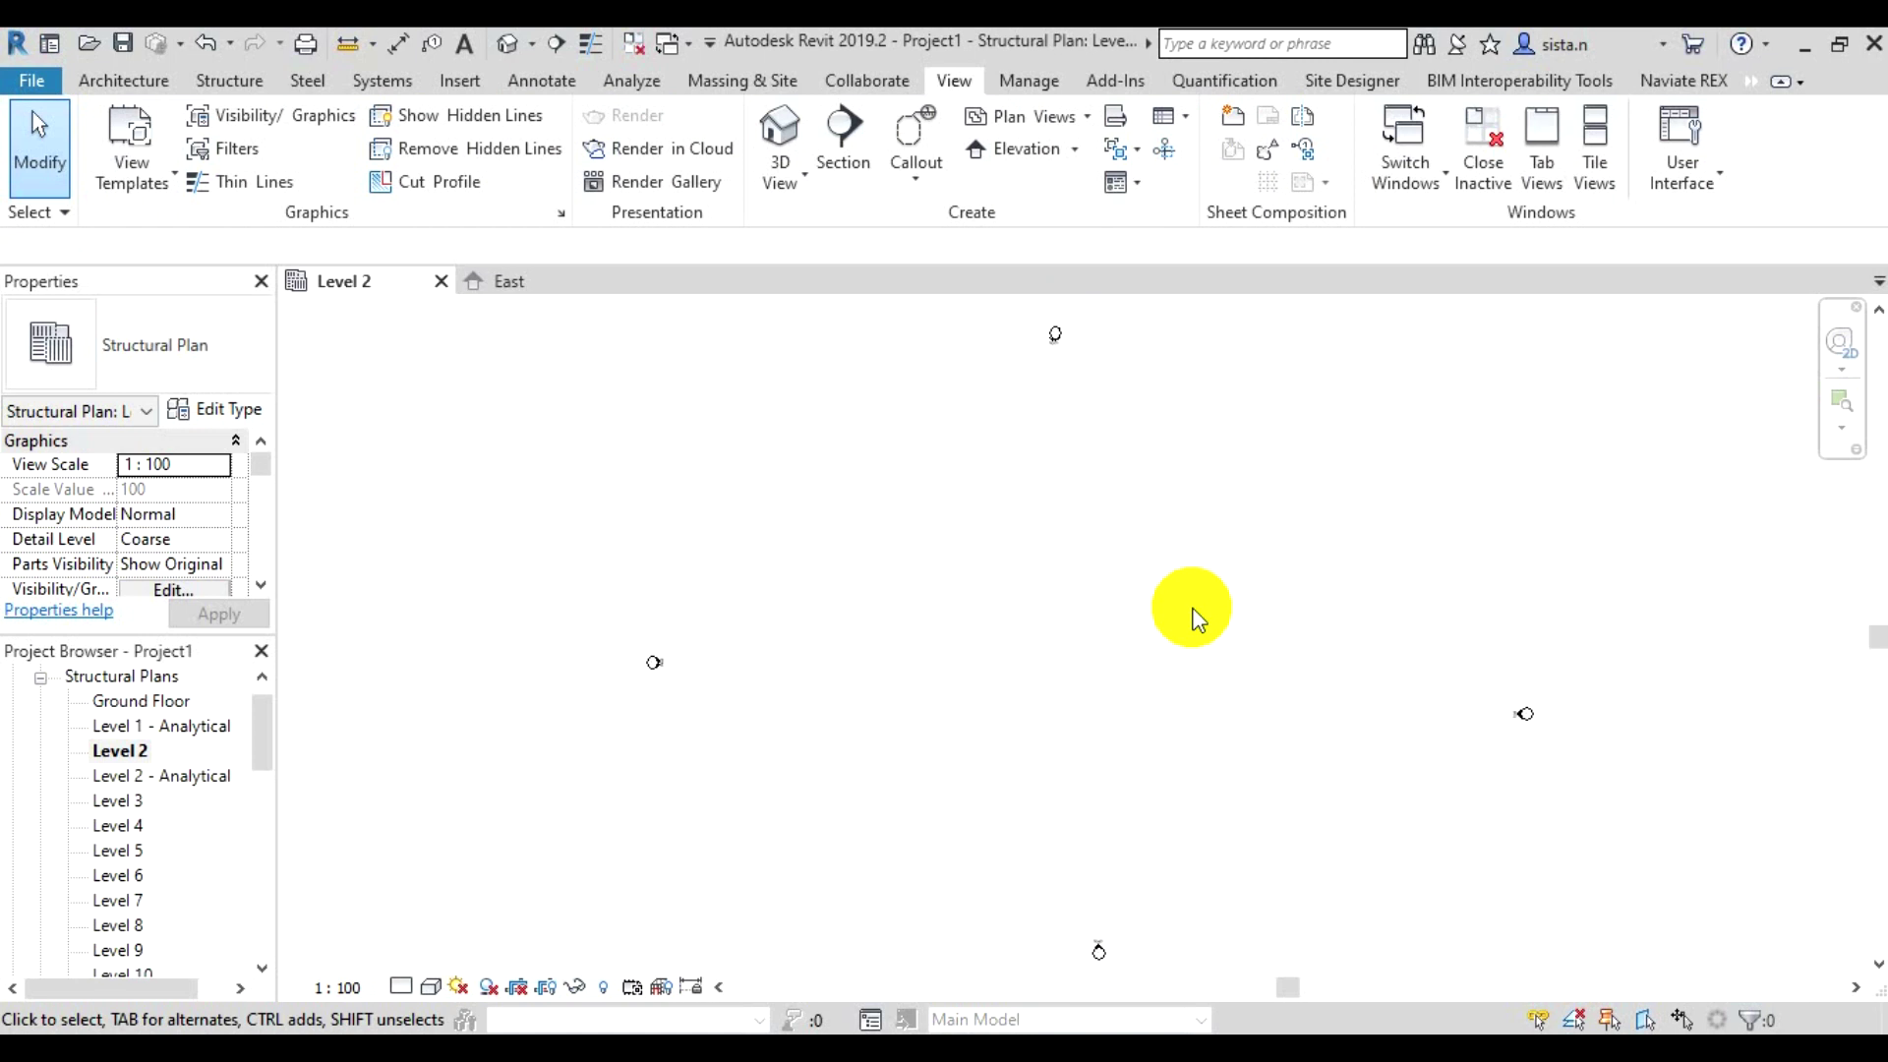
Start placing grid lines in the Level 2 plan with the Structure tab's Grid tool (6.5mm Bubble type)
click(228, 79)
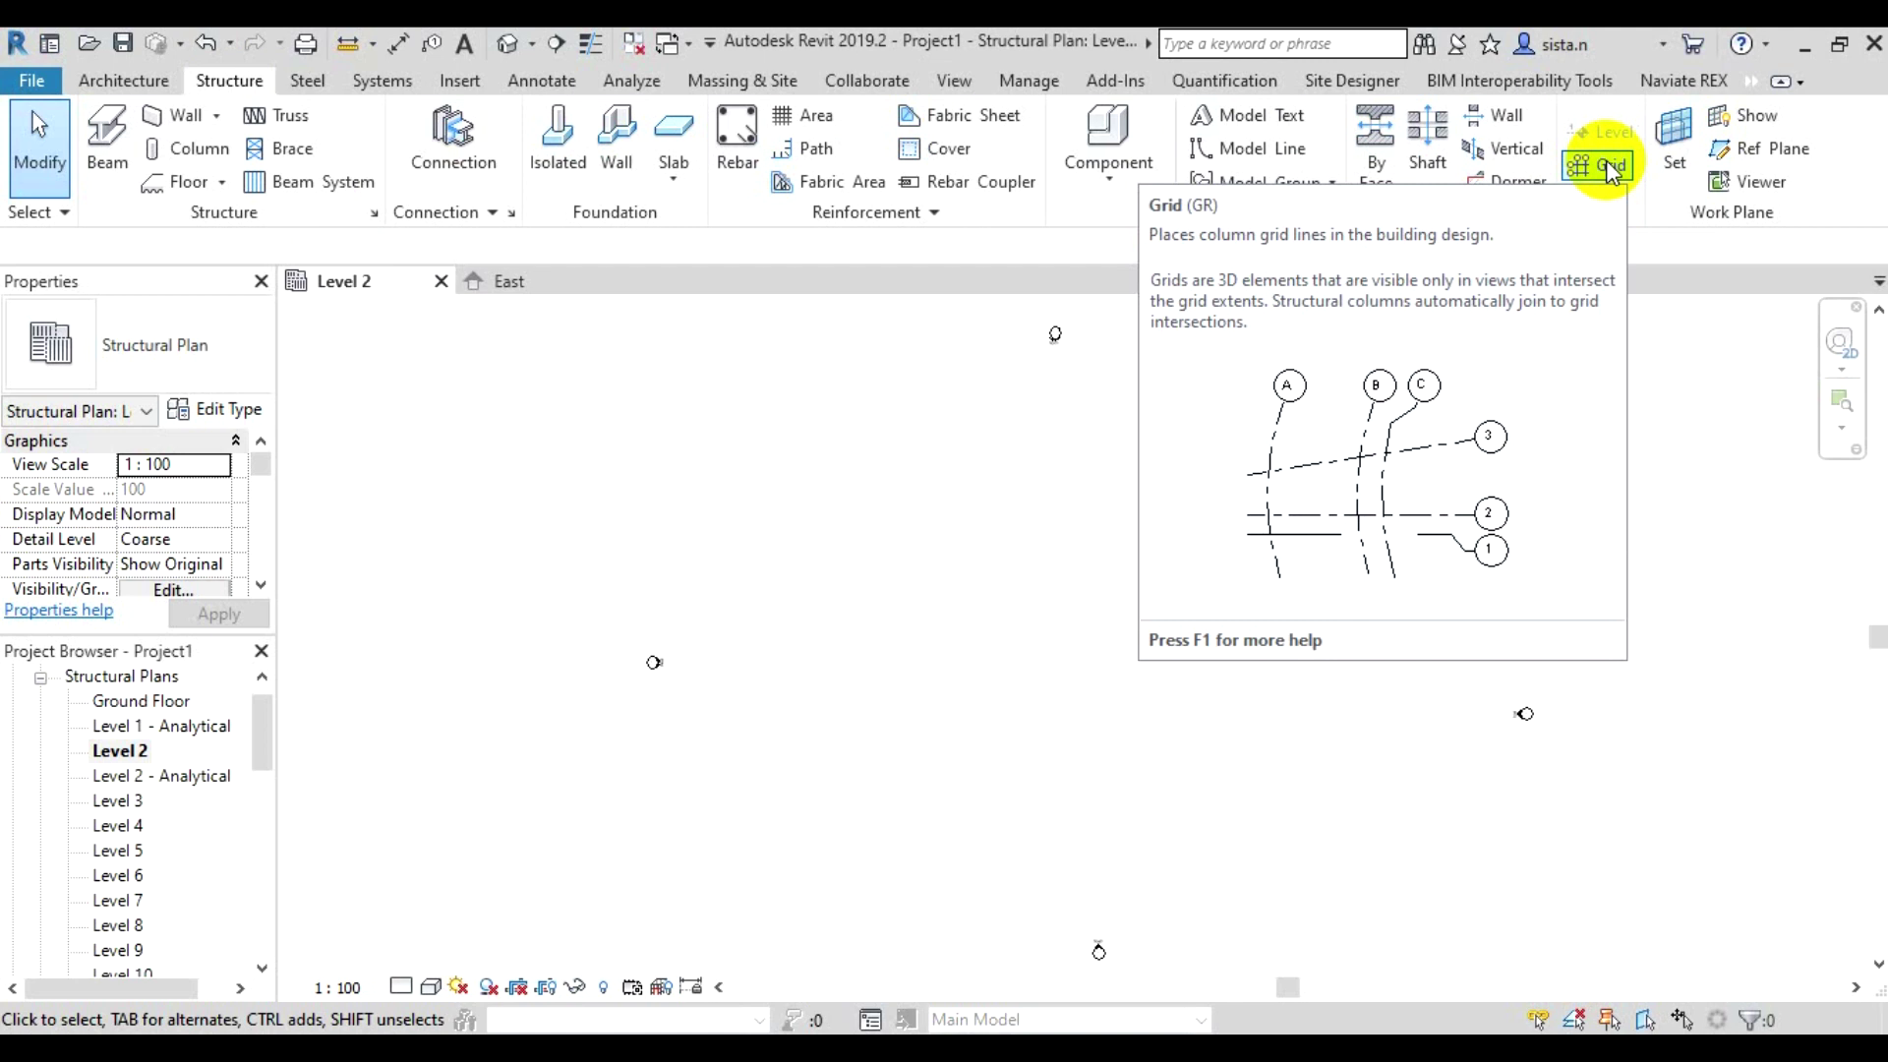
click(1608, 169)
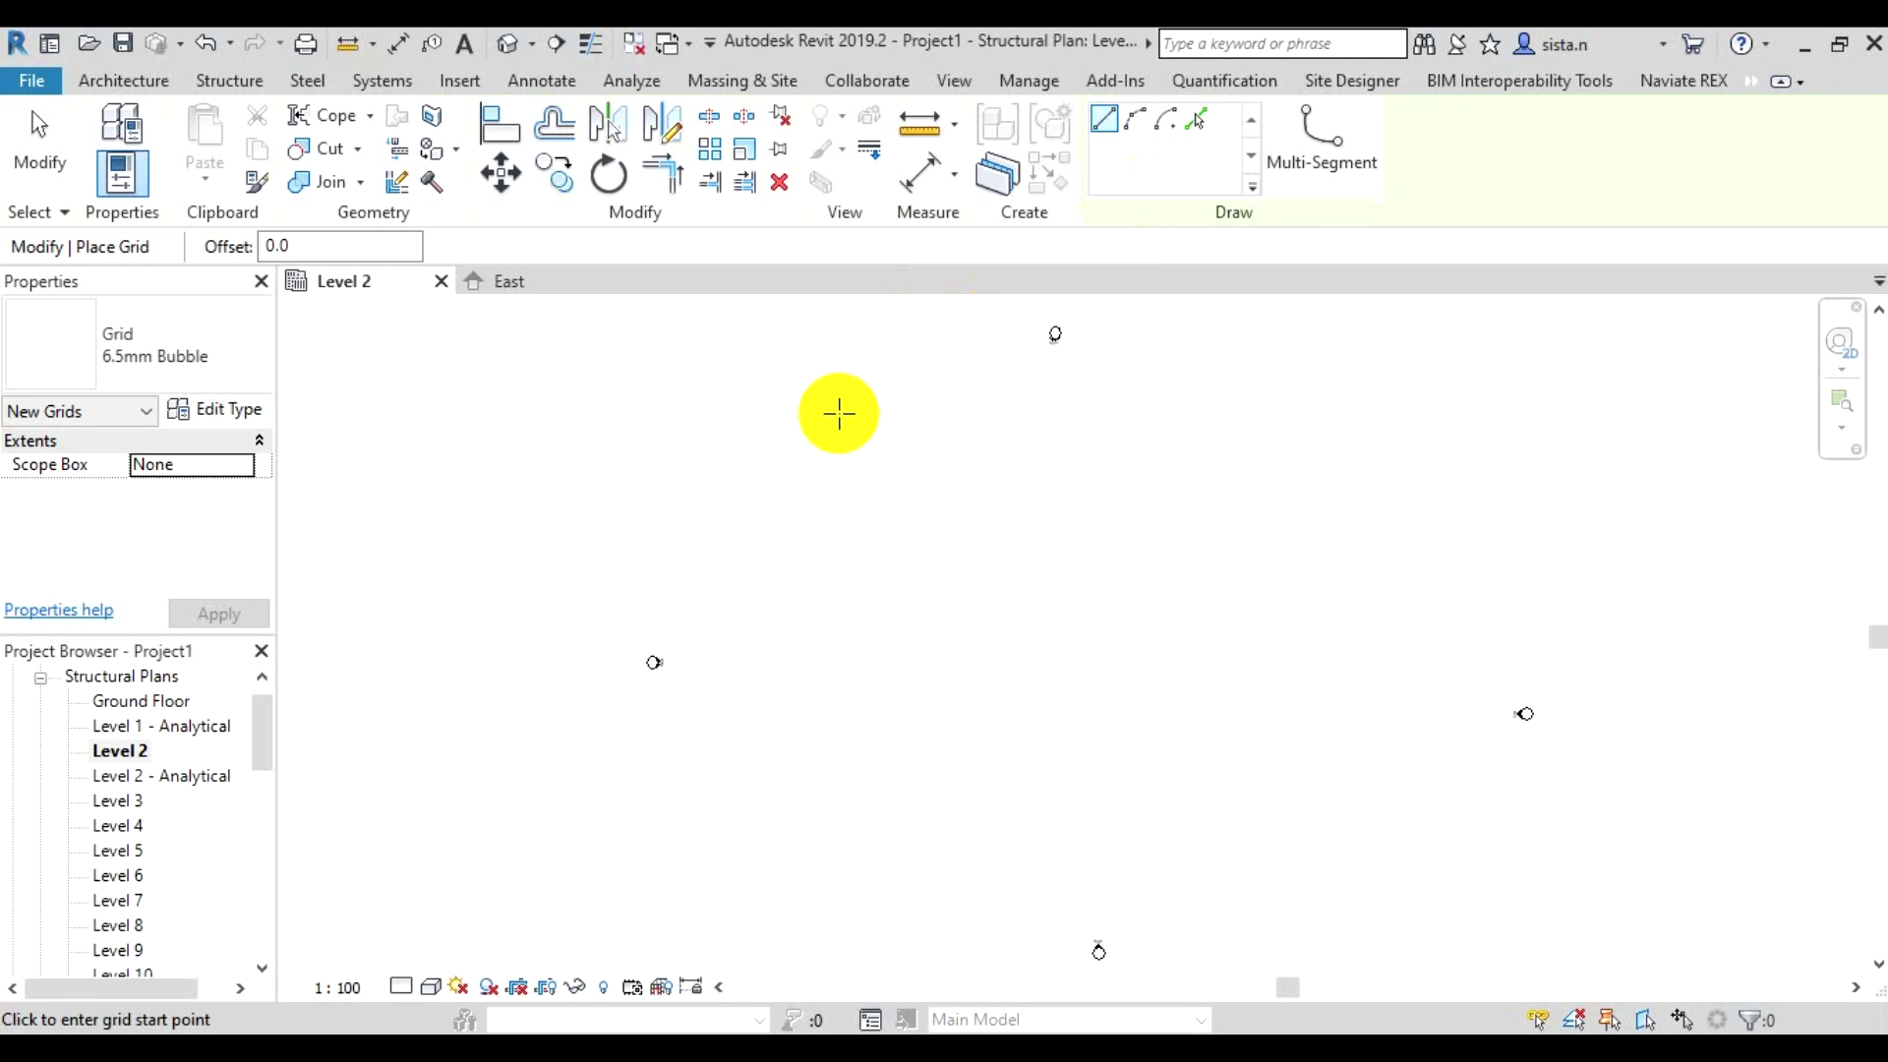
Draw the first vertical grid line from top to bottom in the Level 2 plan
click(831, 435)
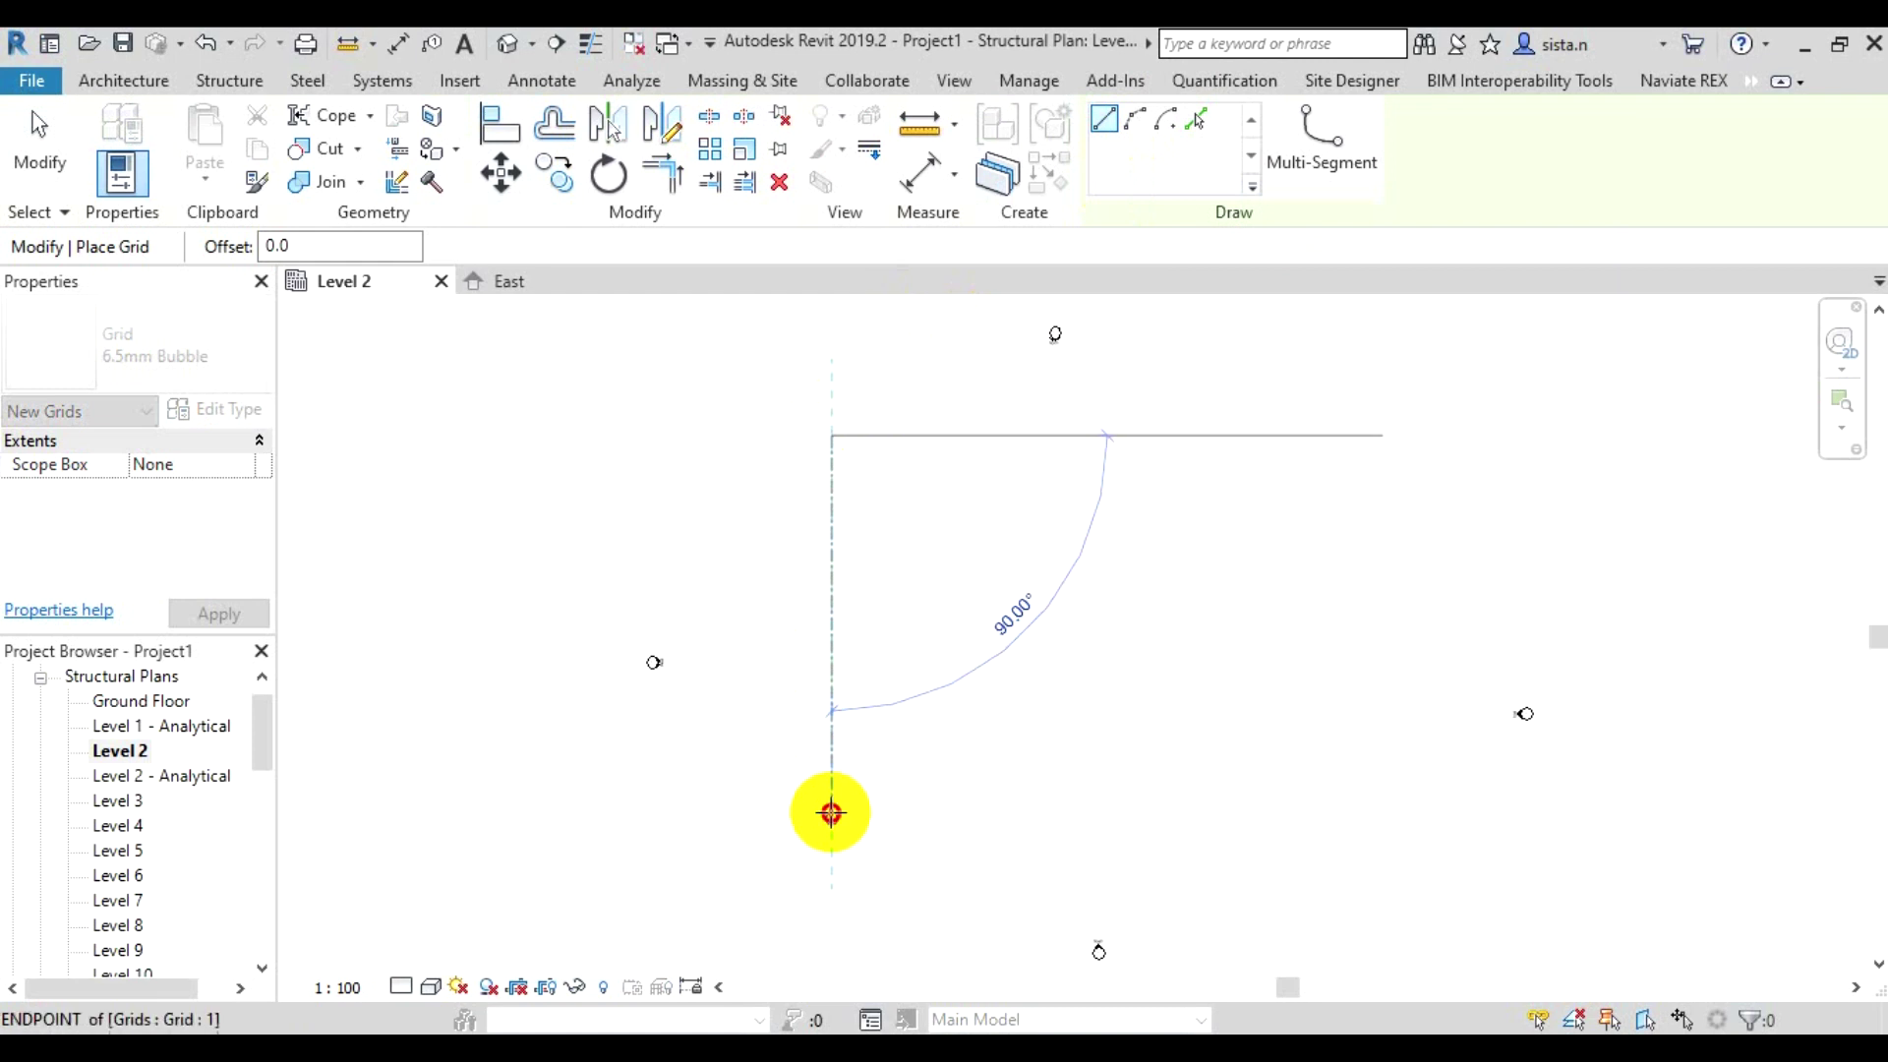
click(831, 812)
scroll(831, 812, up, 1)
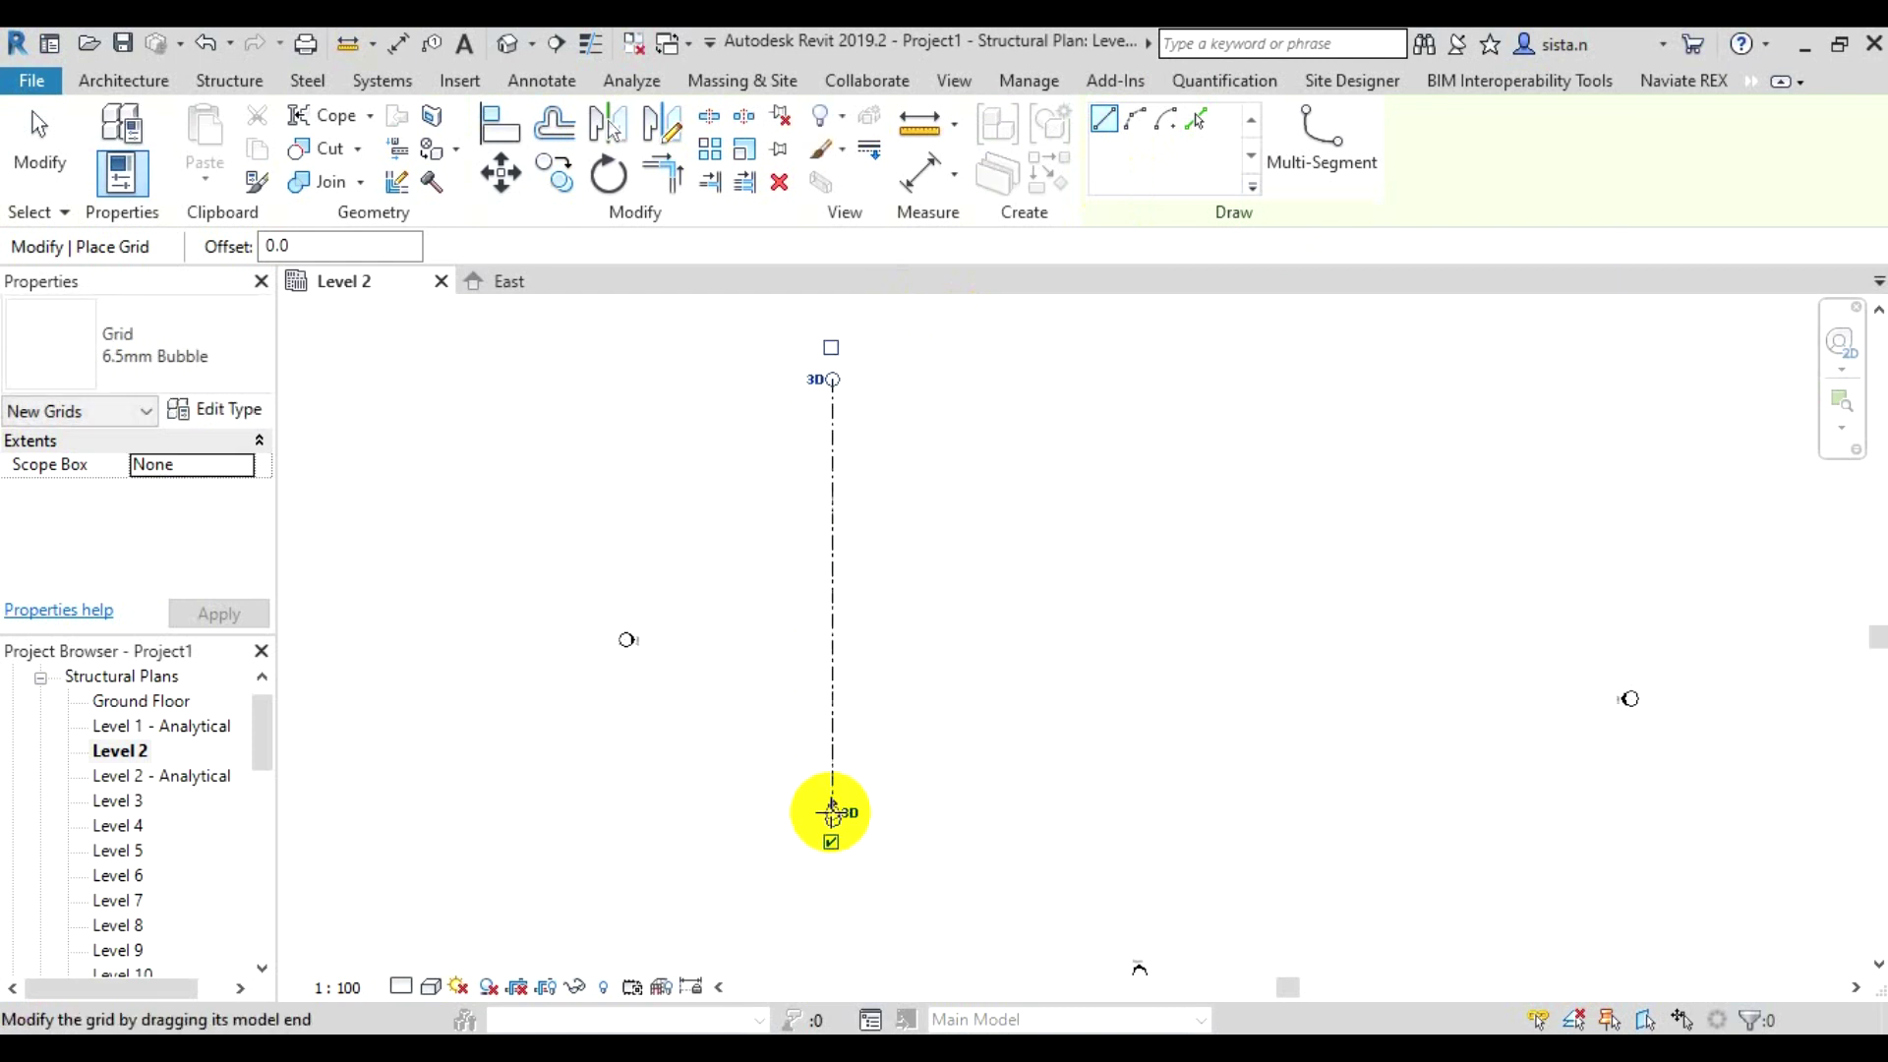
scroll(831, 812, up, 1)
scroll(832, 813, up, 3)
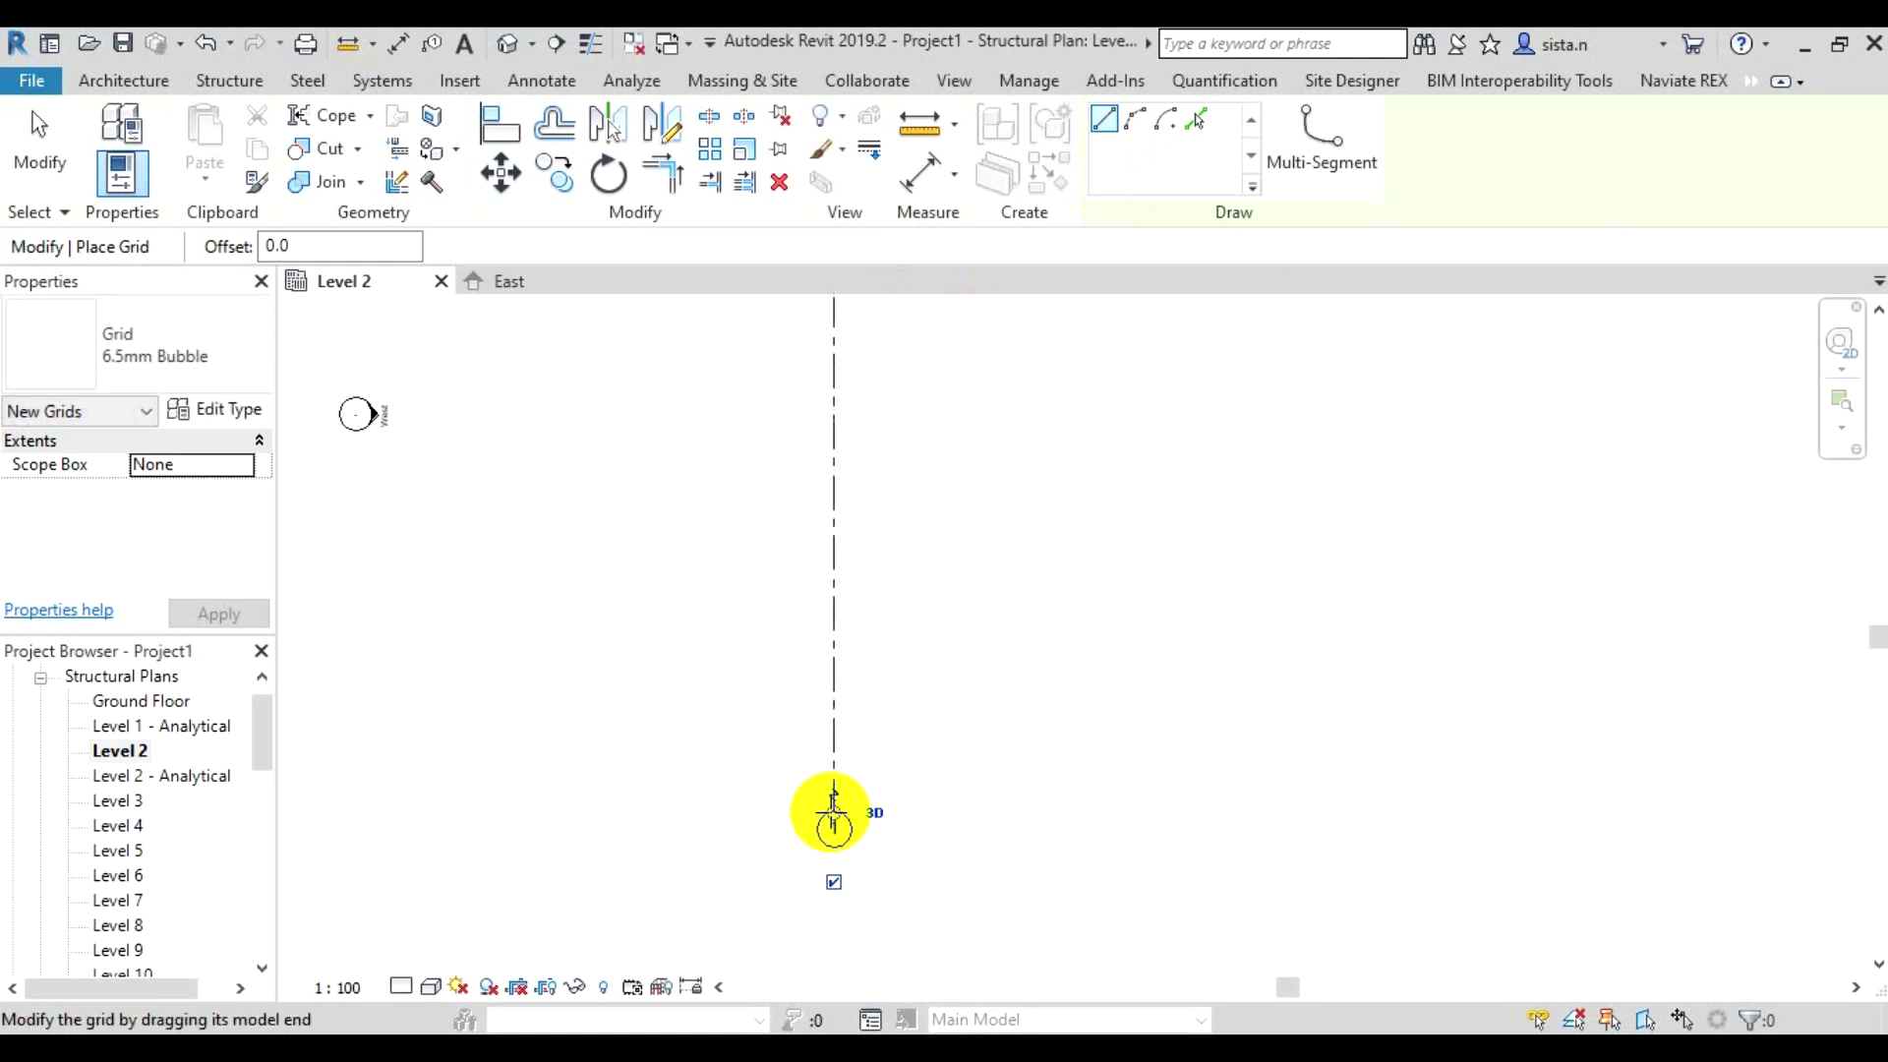
scroll(751, 778, down, 1)
scroll(751, 780, down, 2)
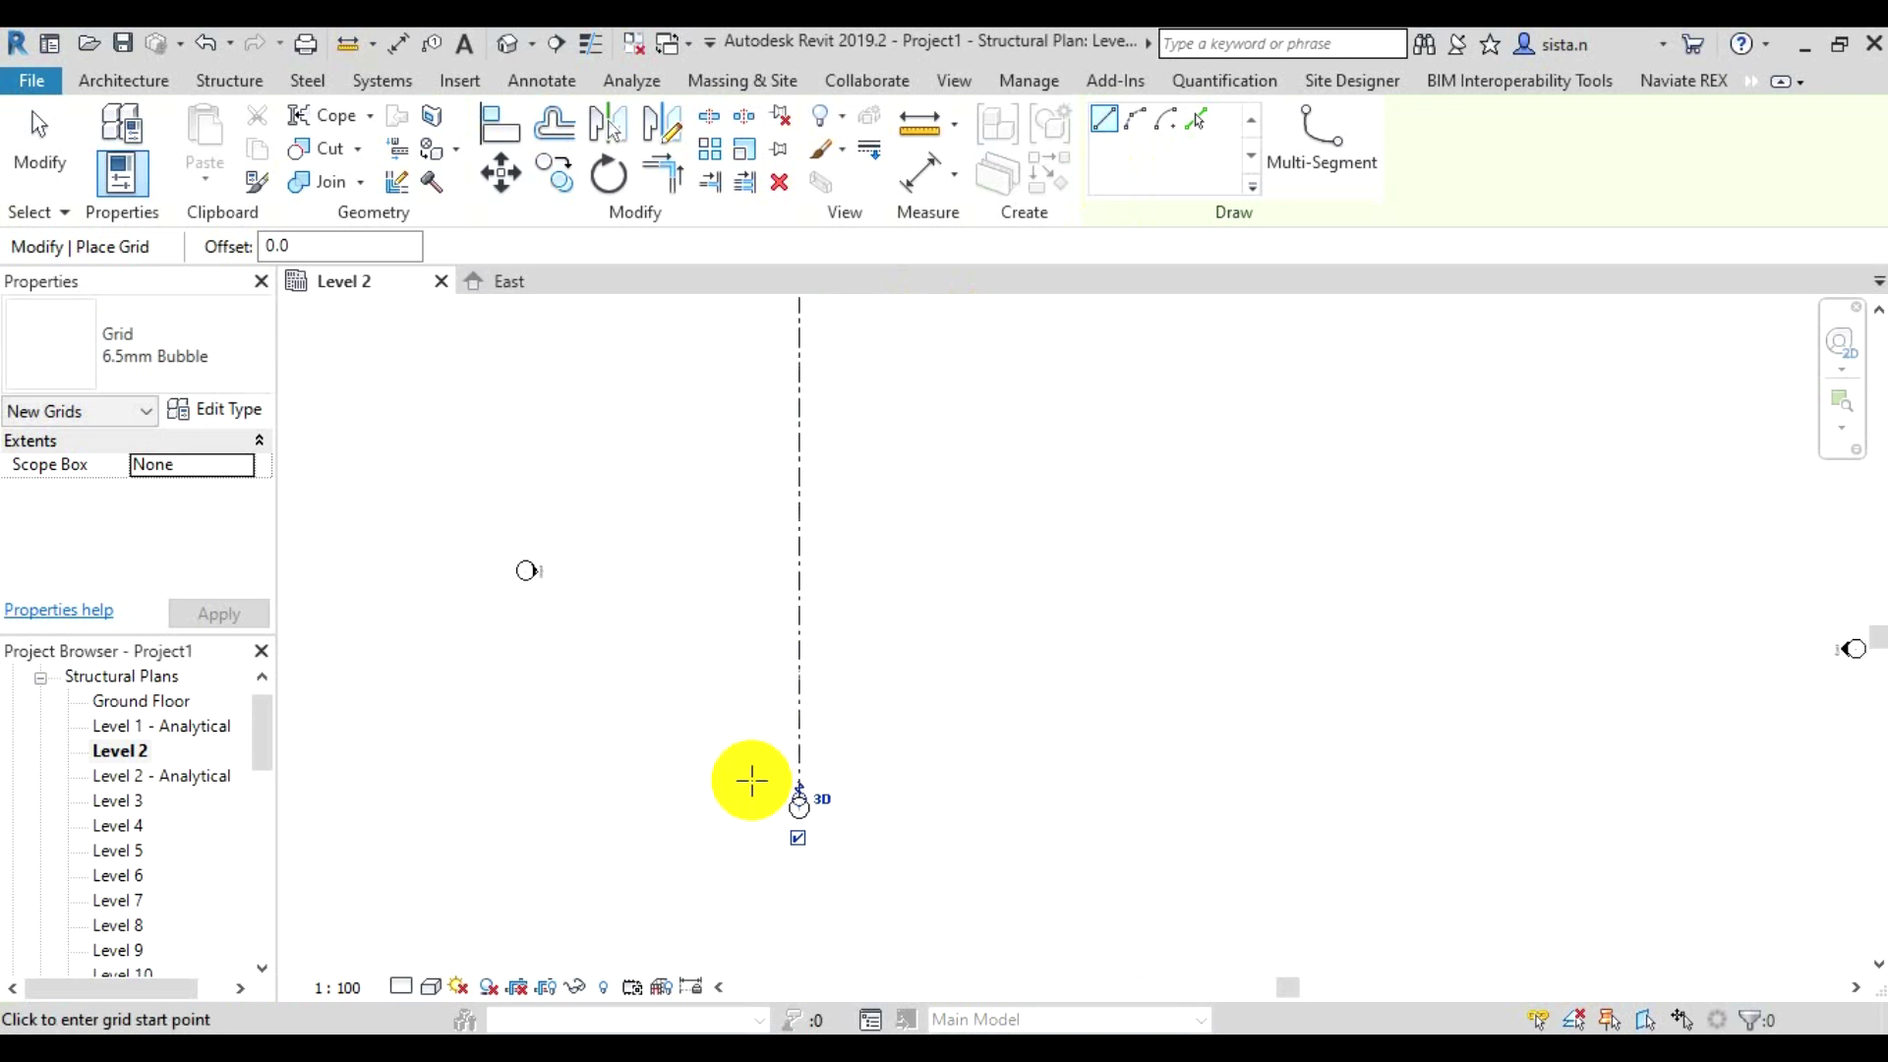
scroll(751, 780, down, 2)
middle_drag(741, 649, 738, 692)
scroll(738, 696, up, 1)
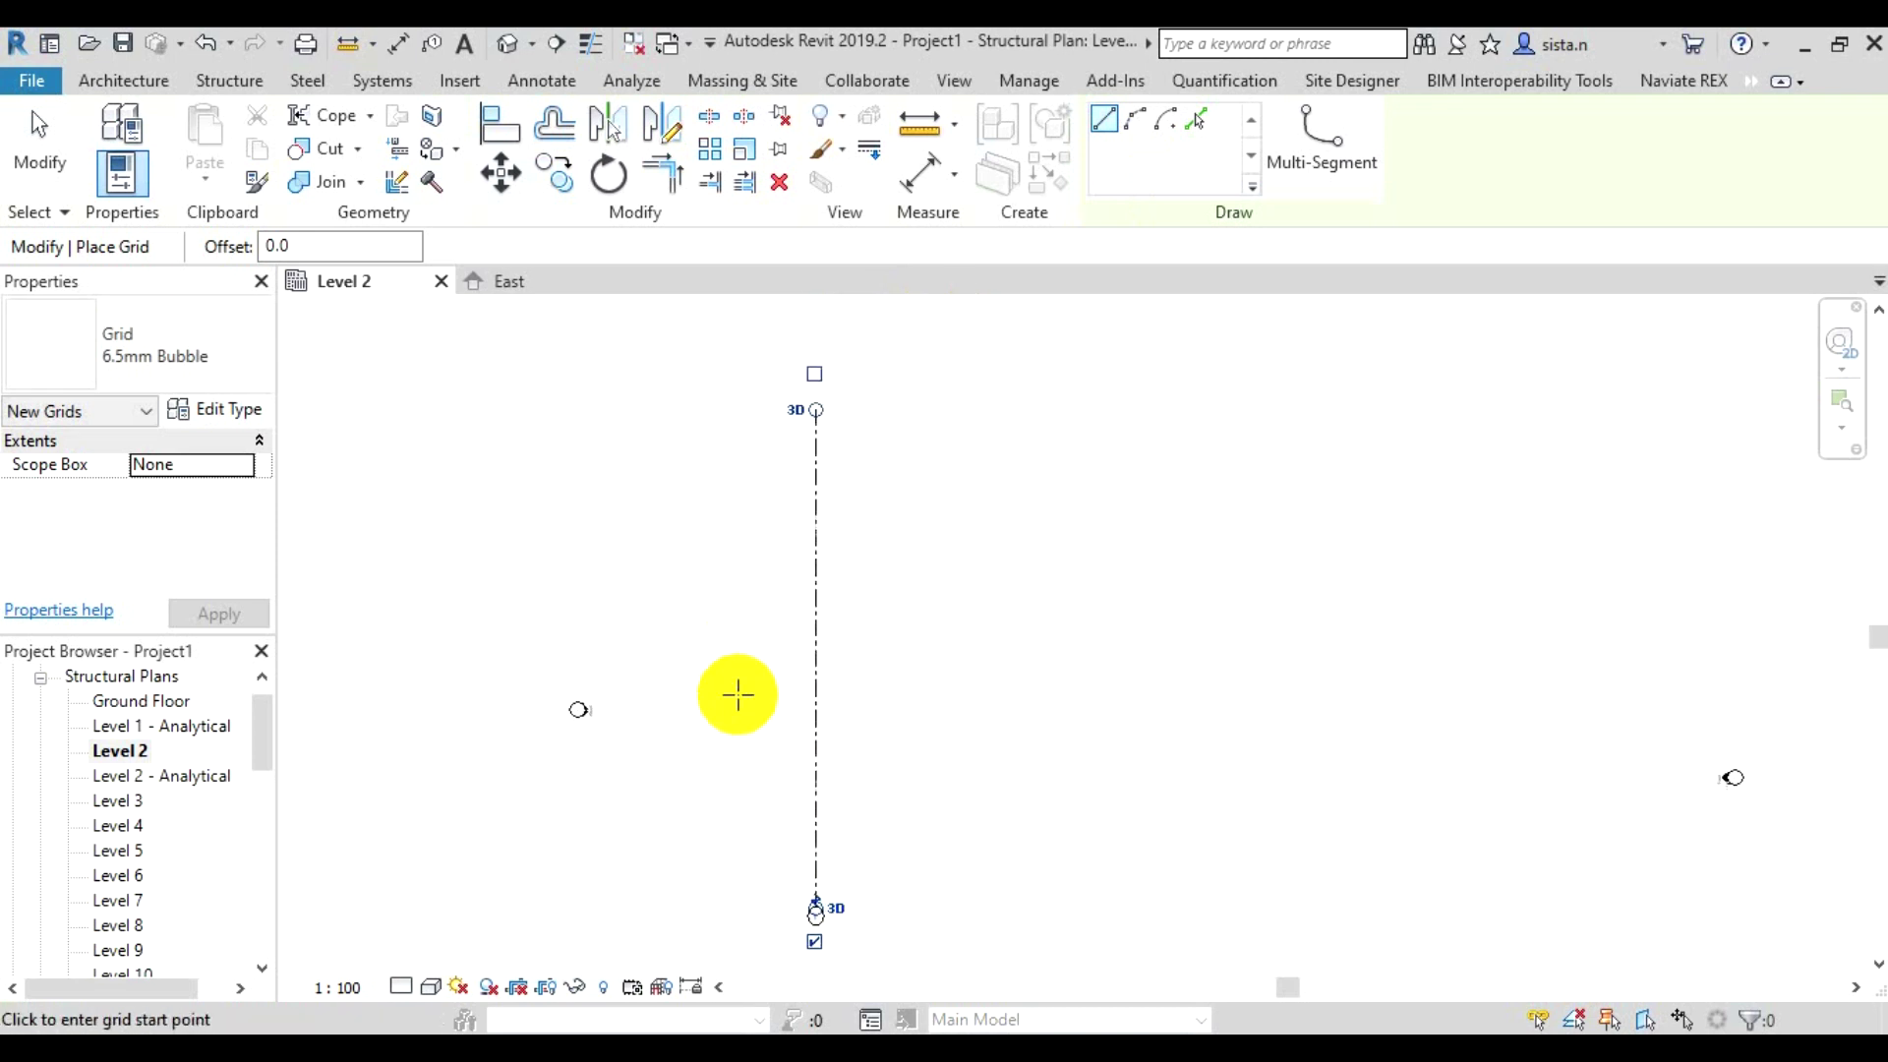
scroll(738, 695, down, 1)
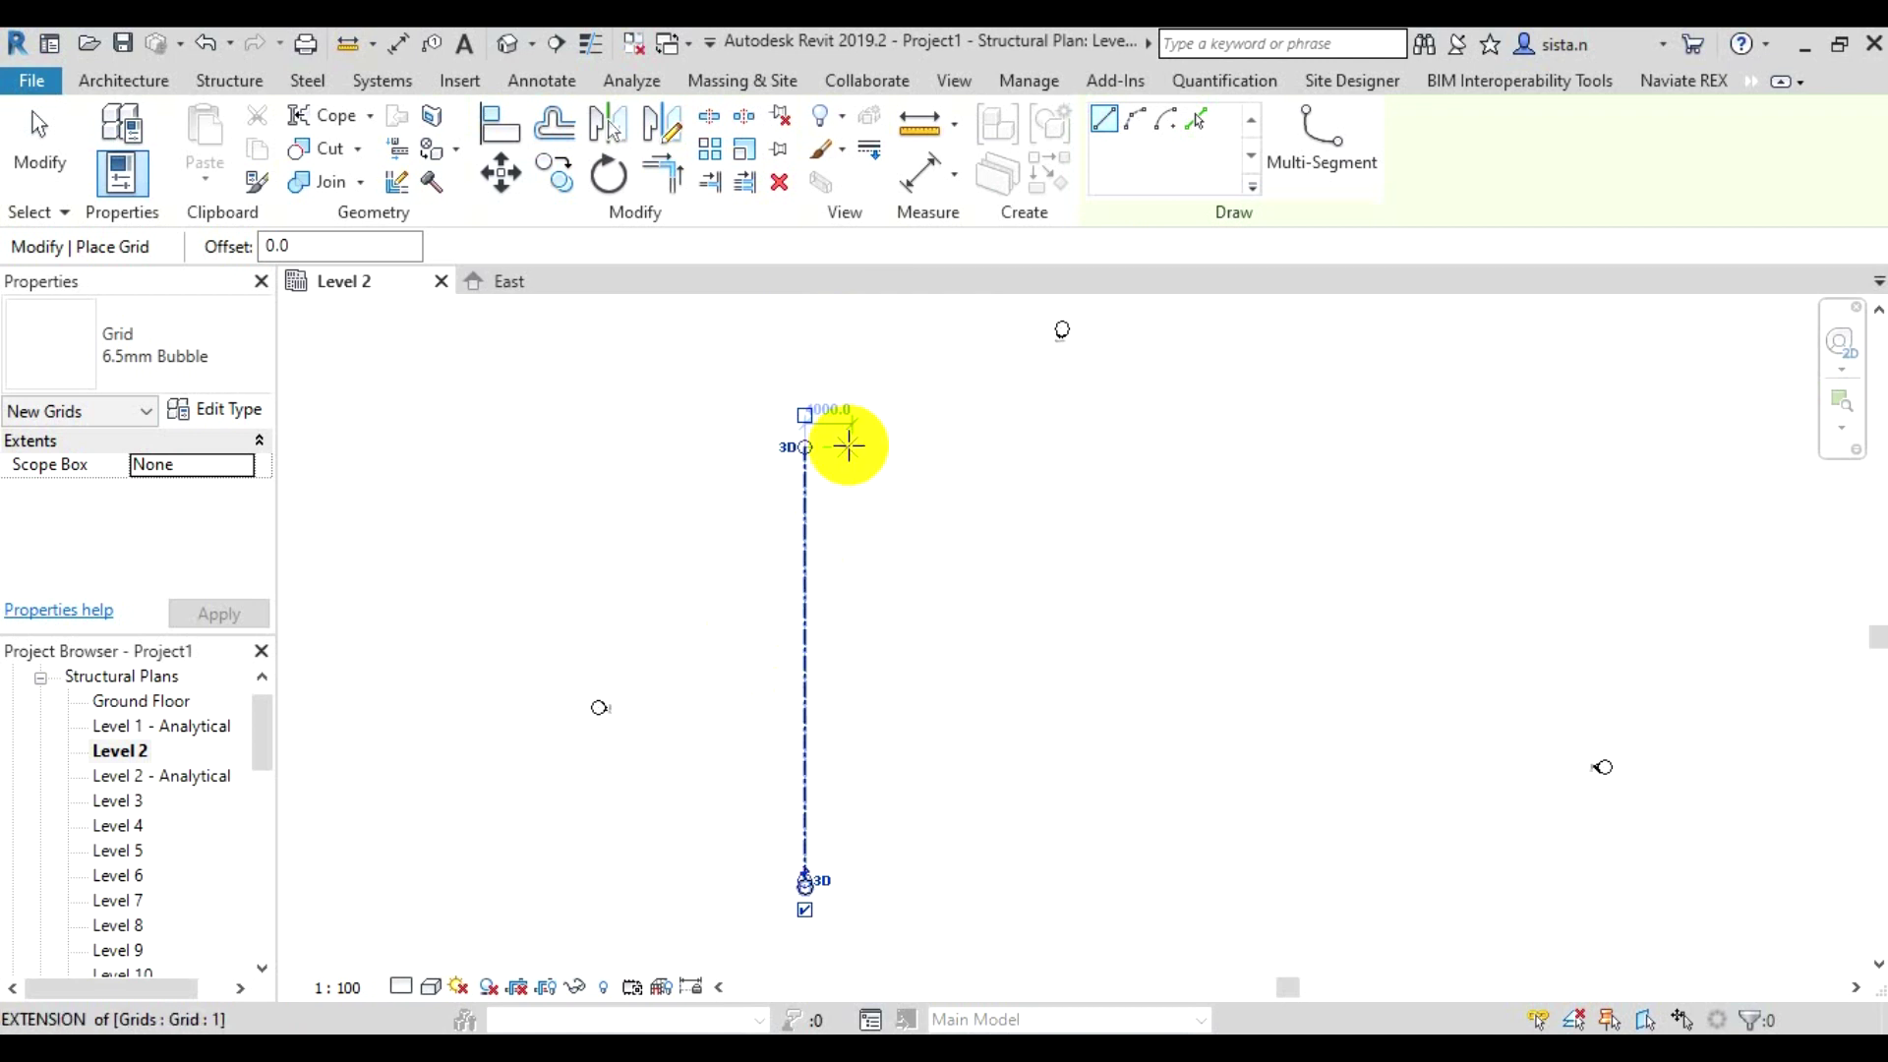
scroll(848, 446, up, 3)
scroll(848, 447, up, 2)
scroll(848, 446, up, 1)
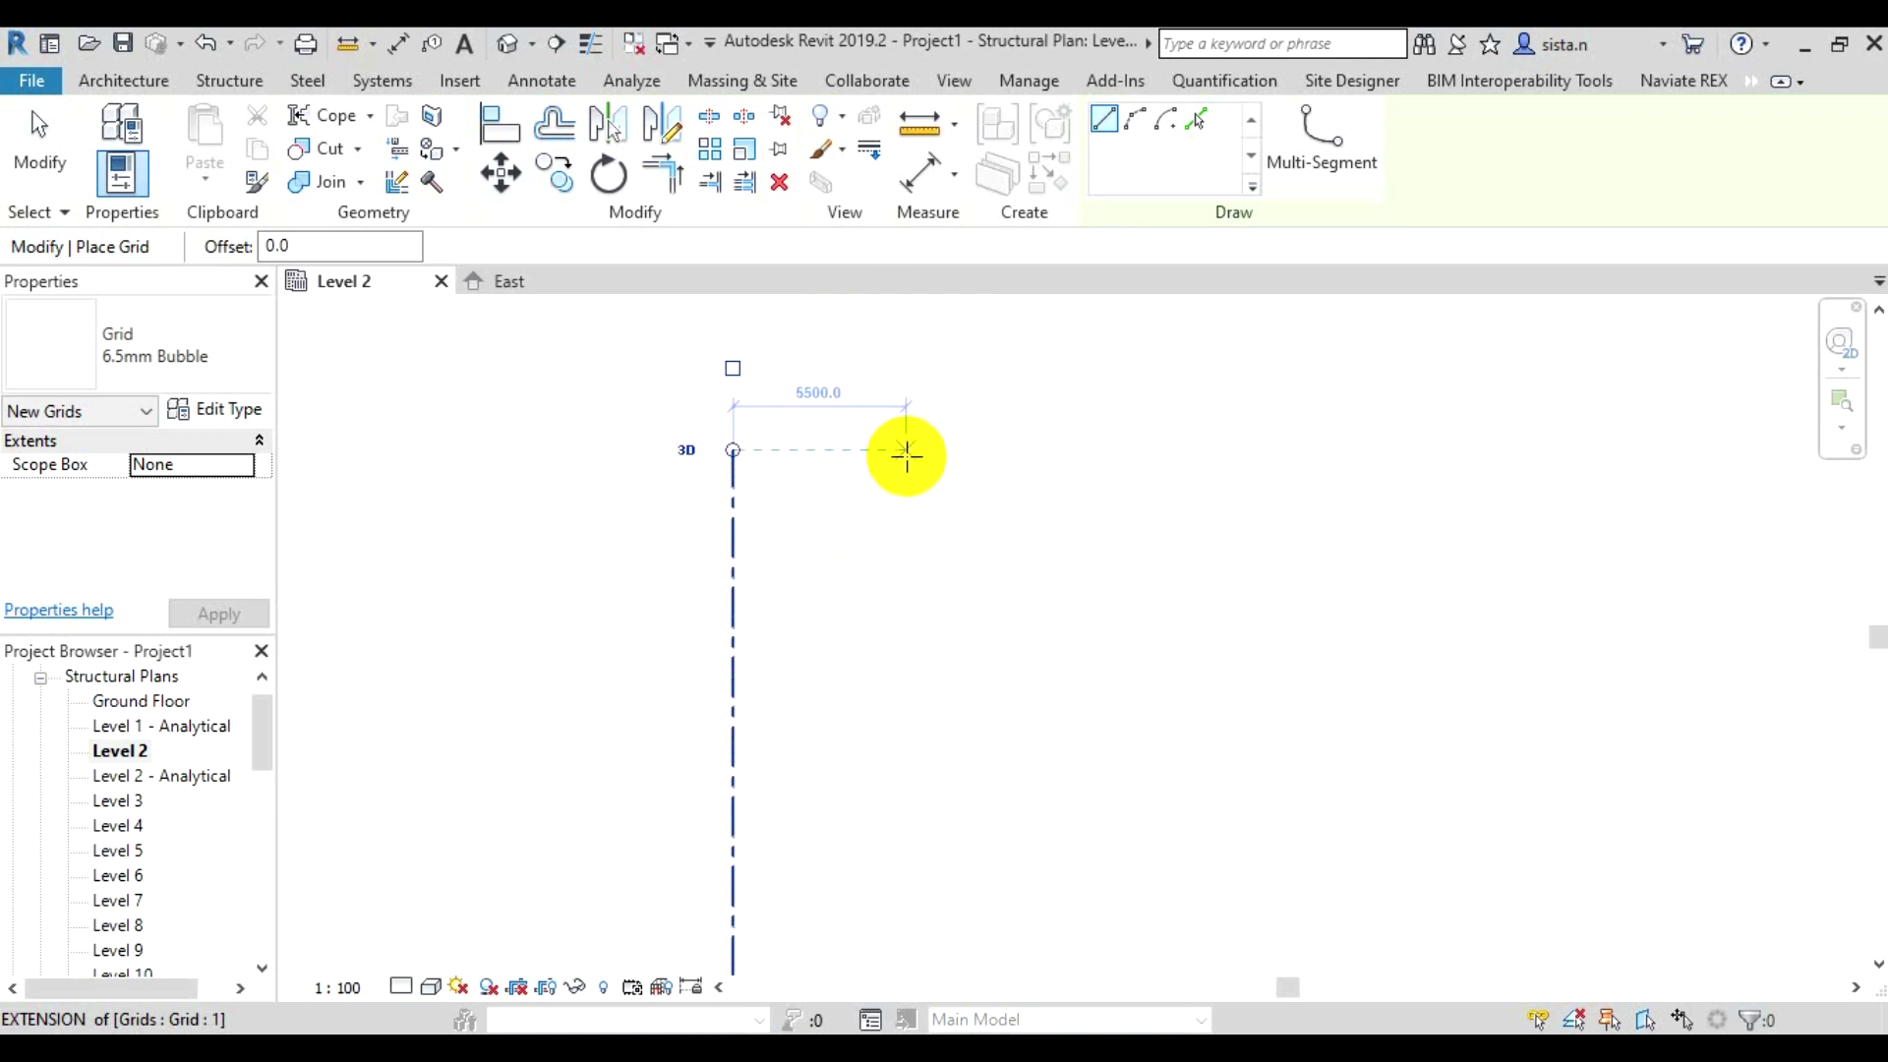
Draw the second vertical grid 5000 to the right of the first, ending level with it
text(5000)
key(Return)
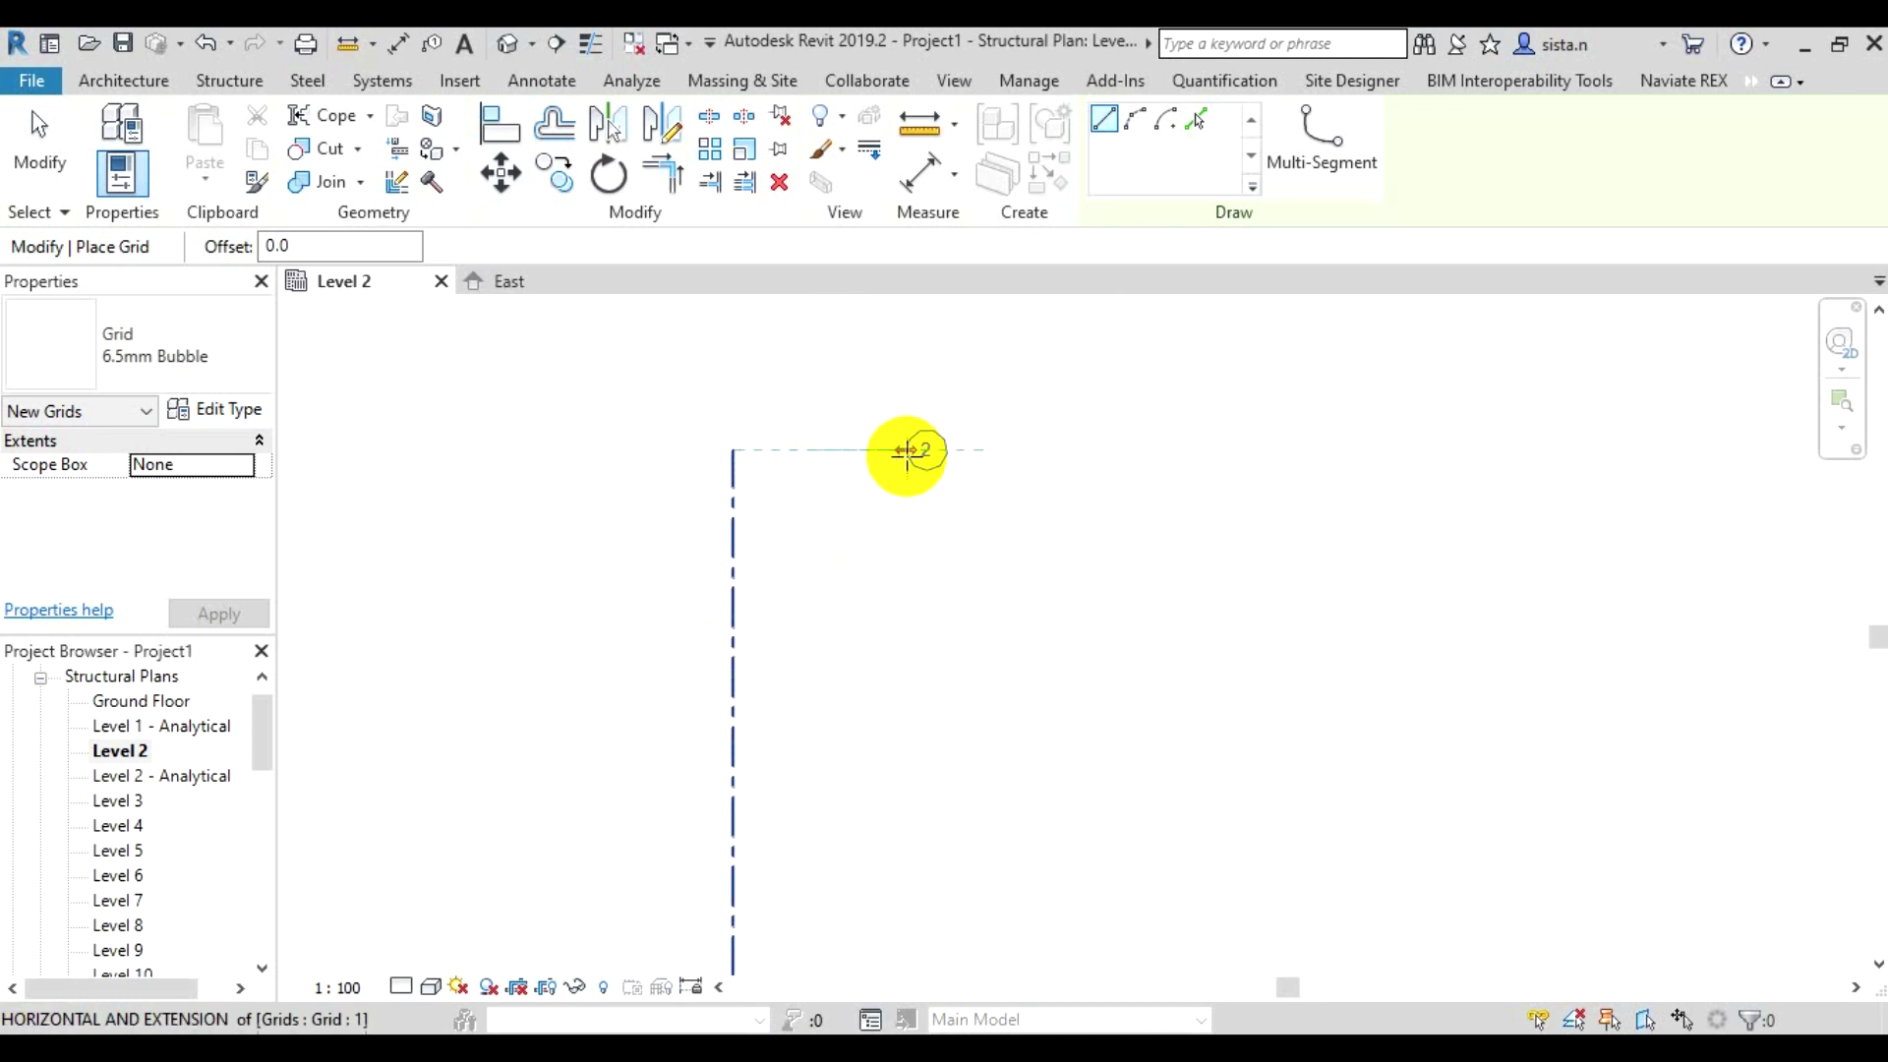
click(907, 453)
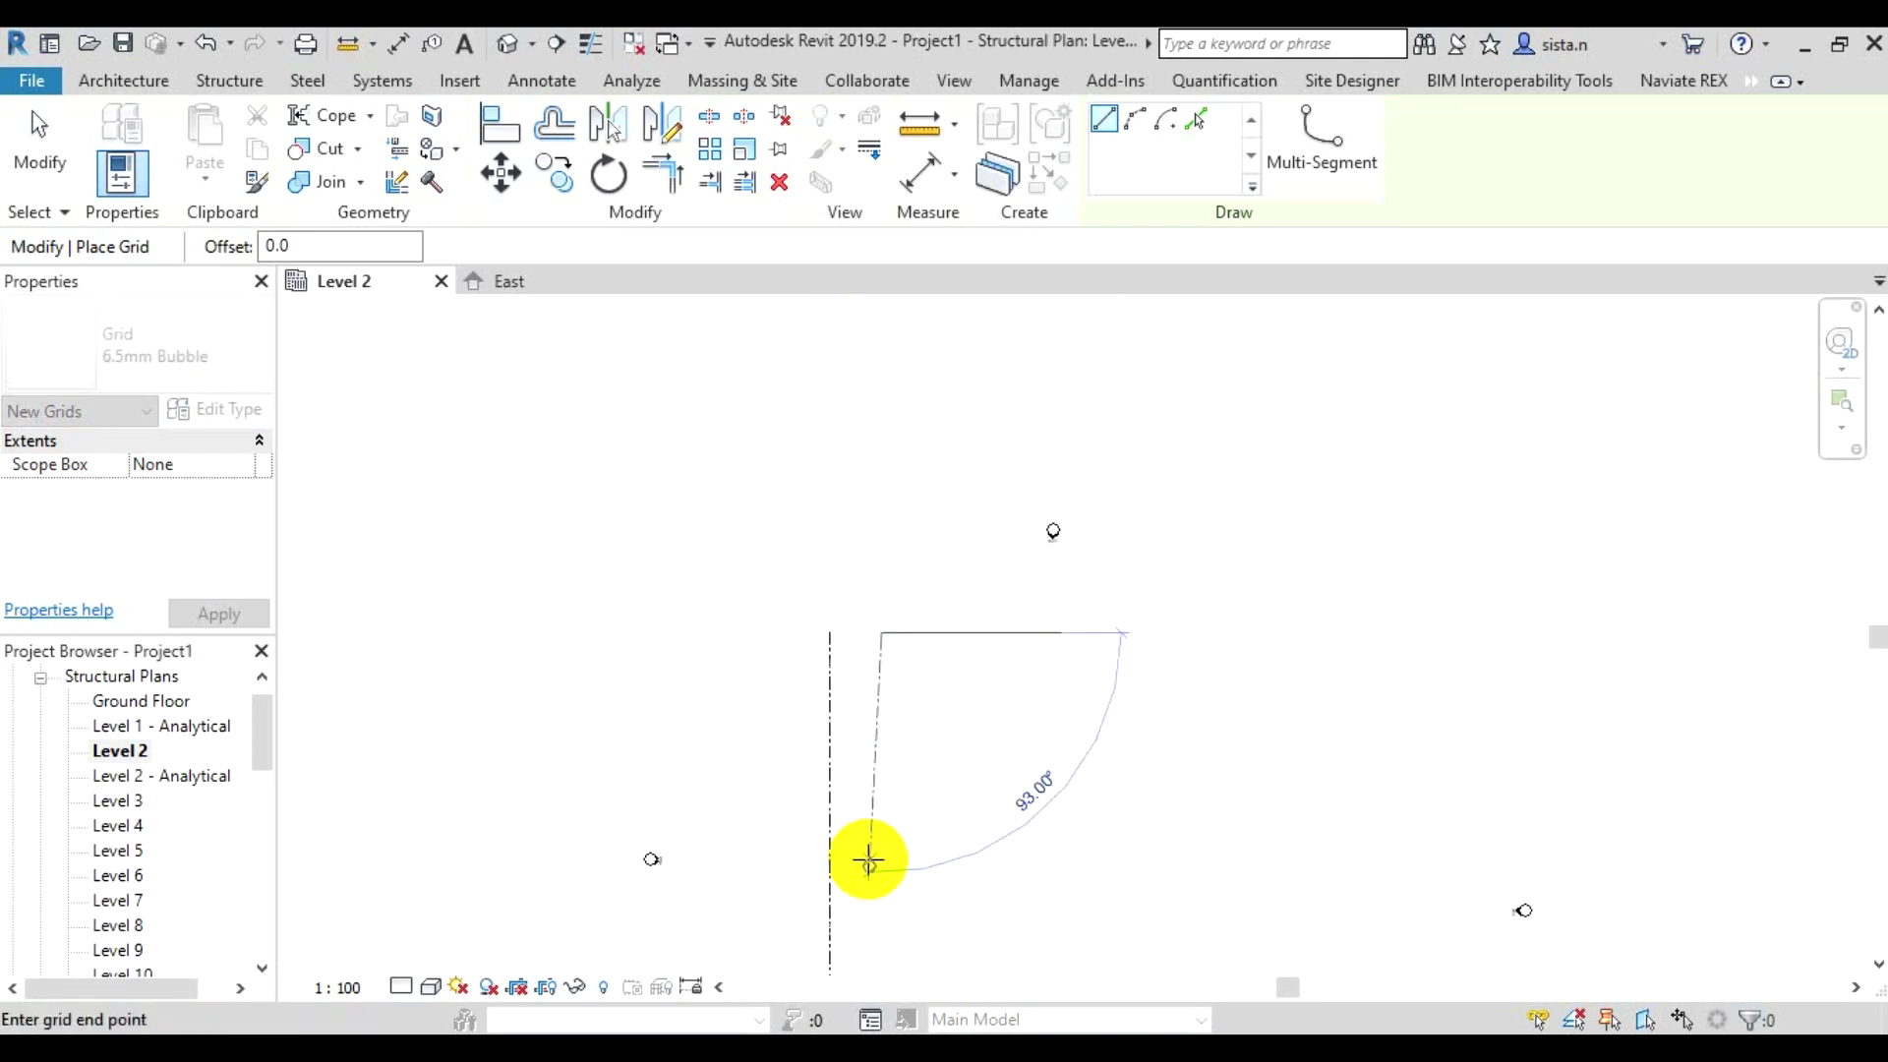
middle_drag(868, 861, 917, 715)
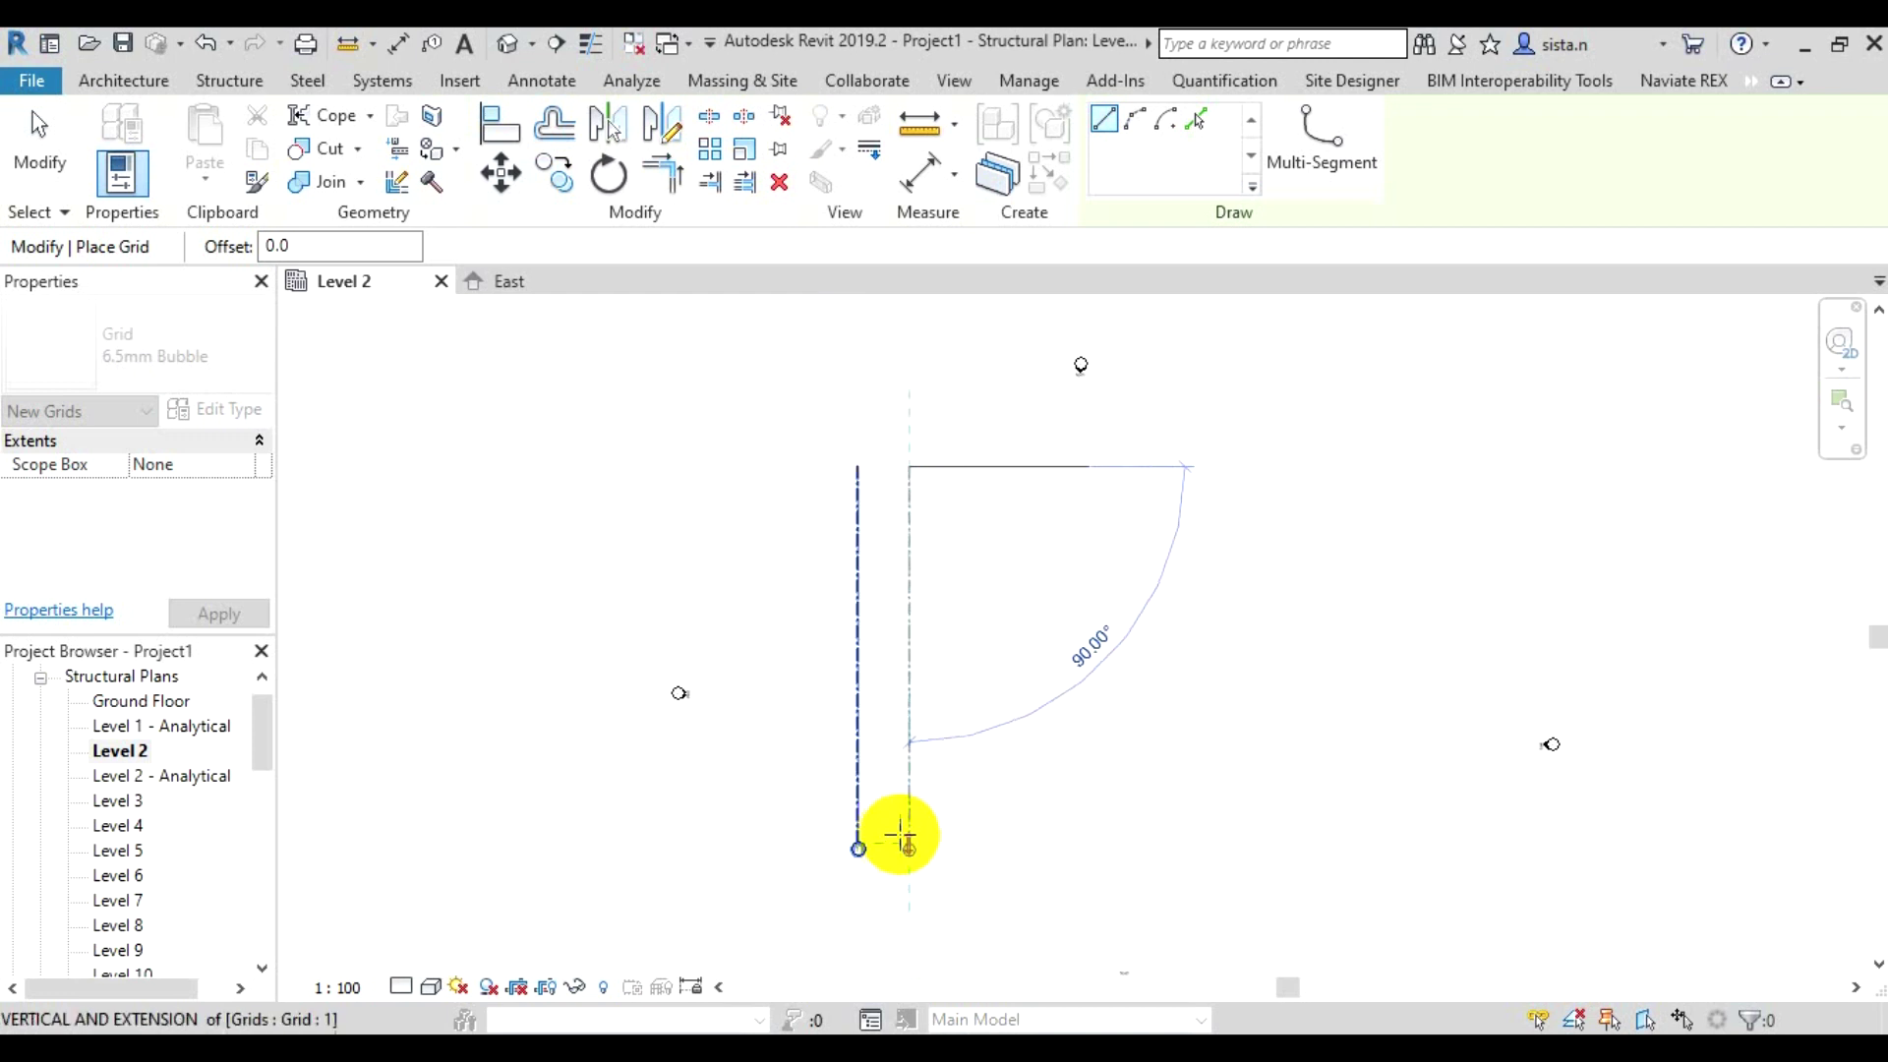
click(900, 834)
scroll(780, 678, up, 2)
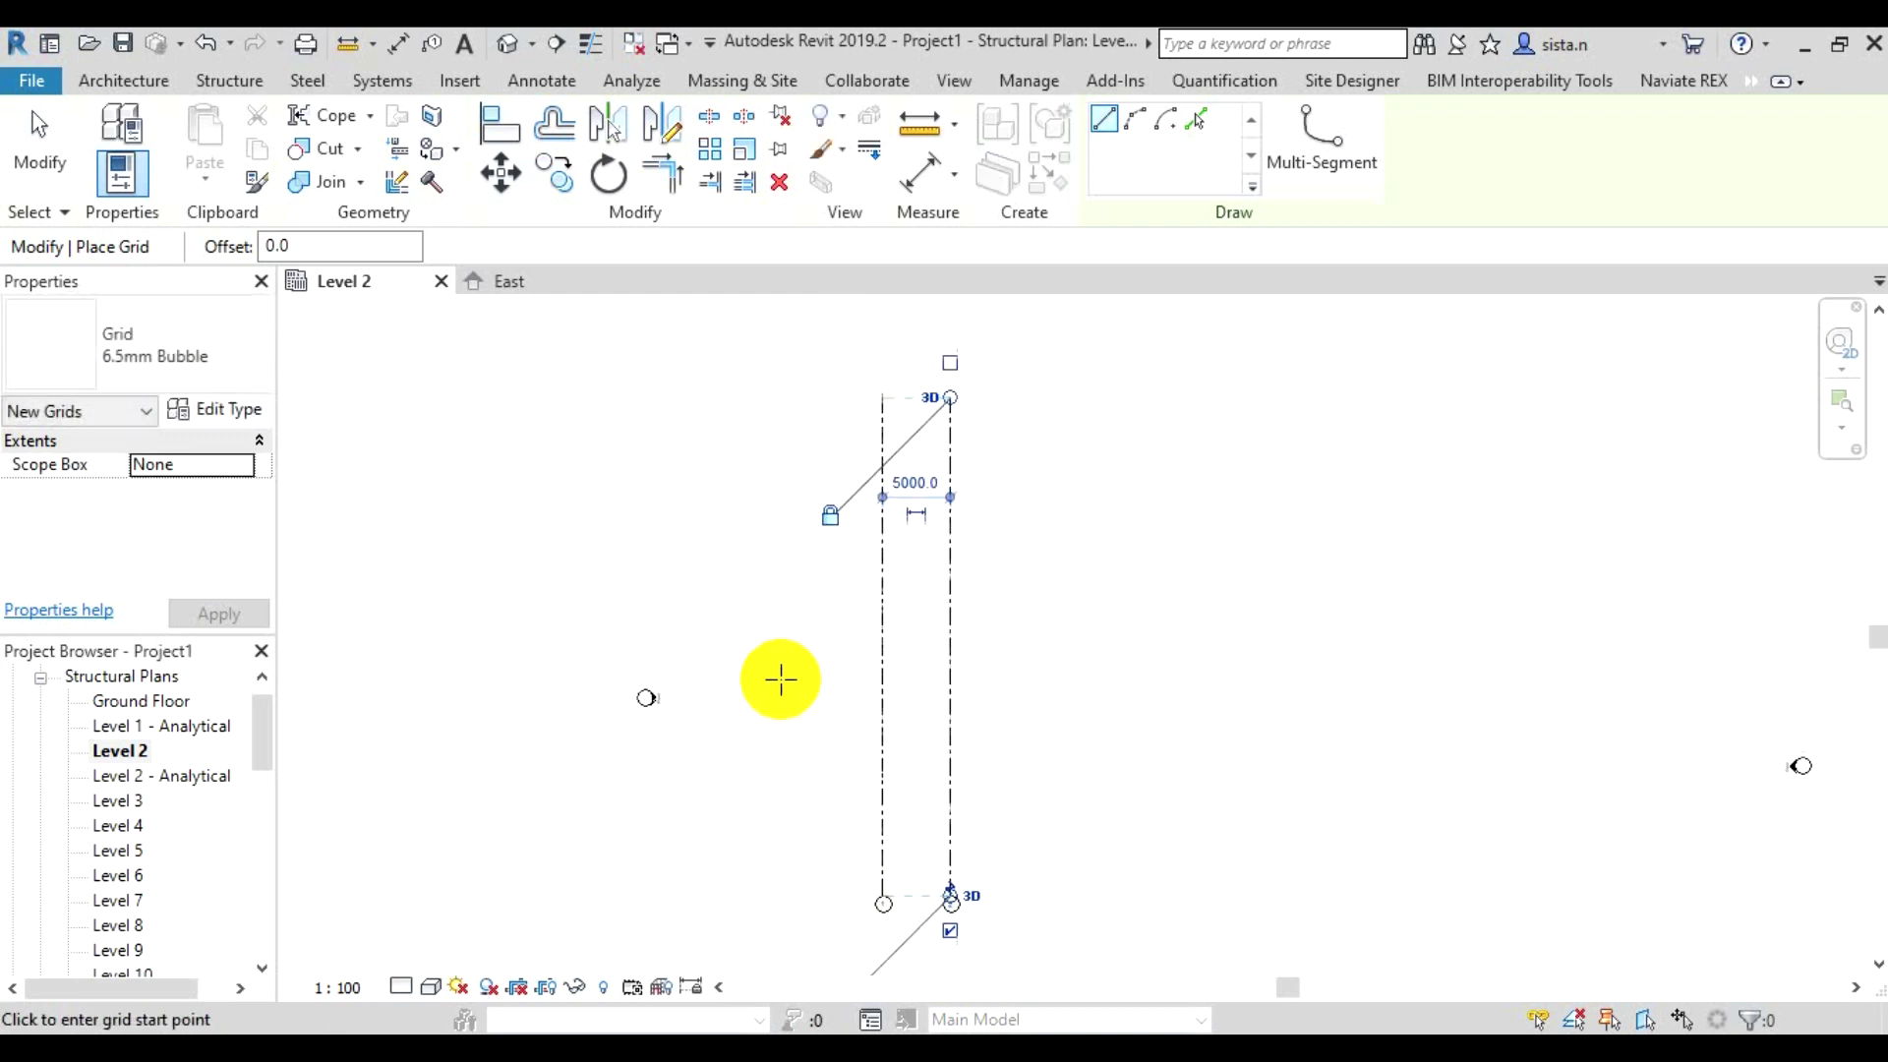
scroll(781, 678, up, 1)
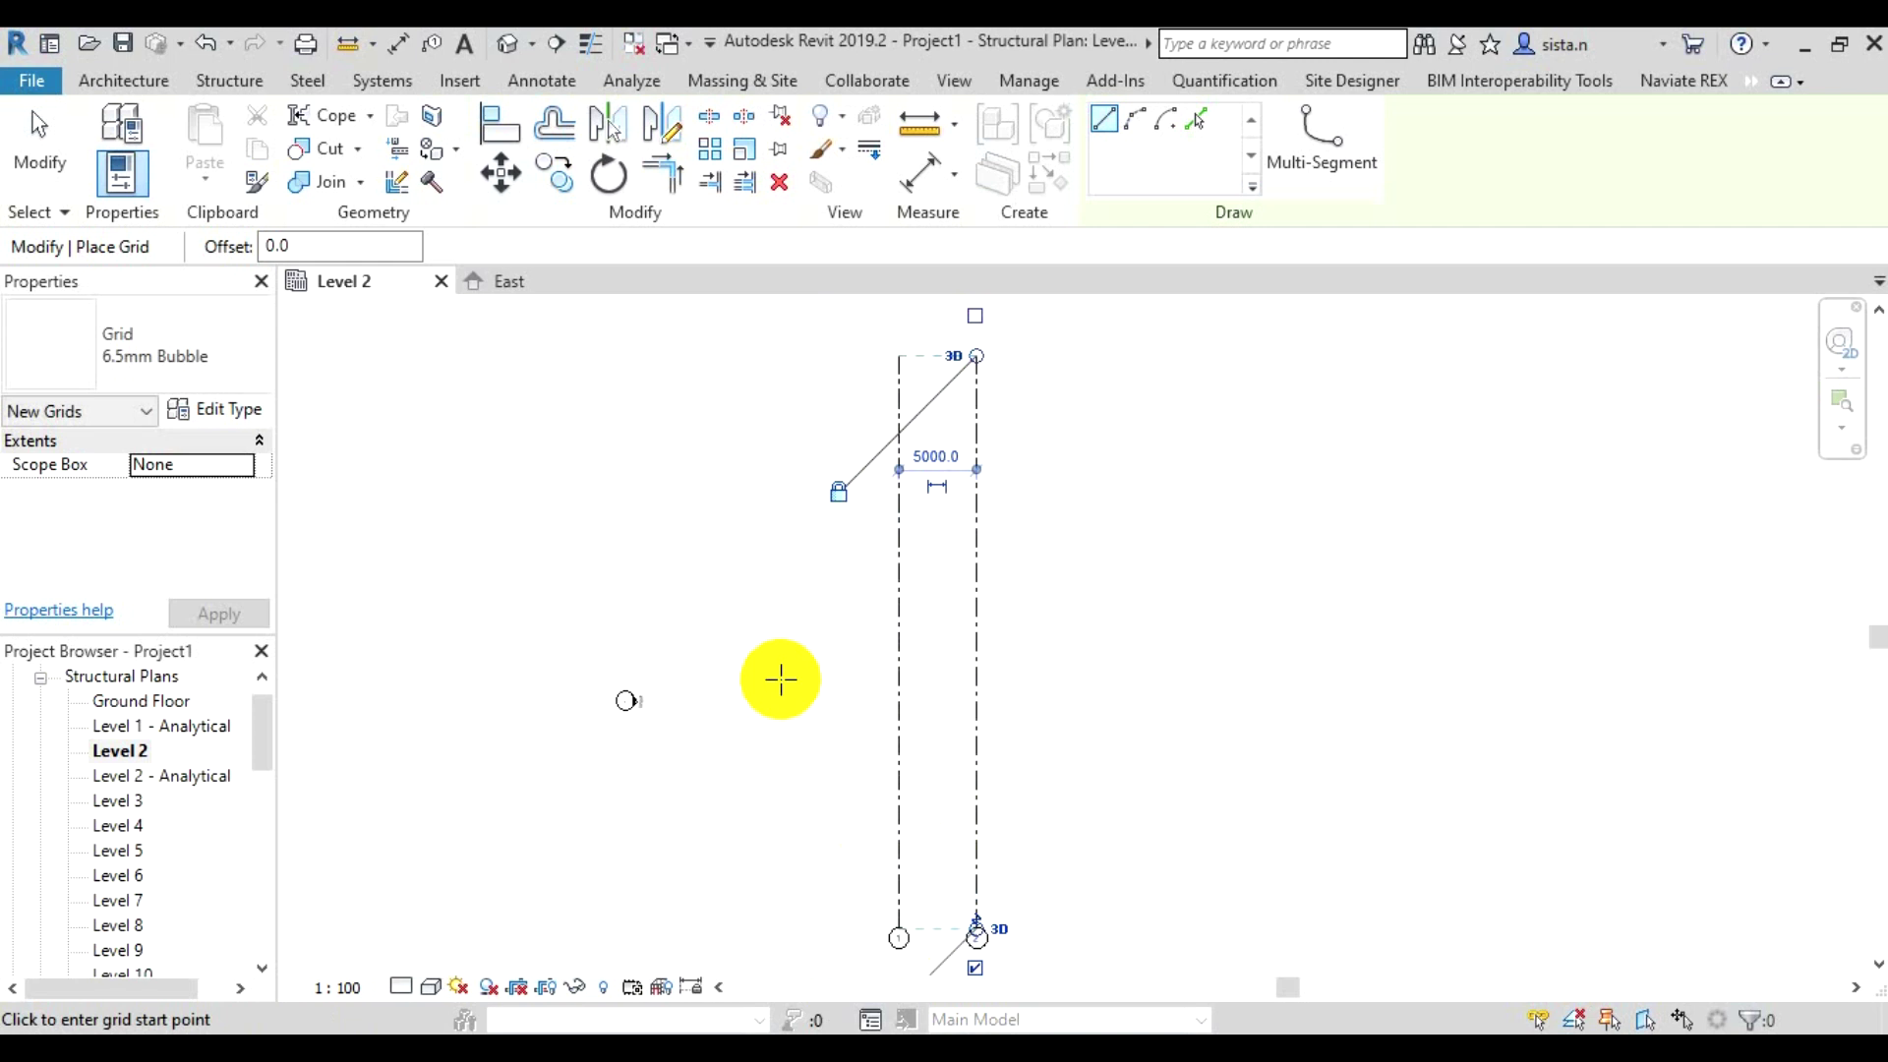
Switch grid creation to Pick Lines with a 5000 offset
click(1197, 122)
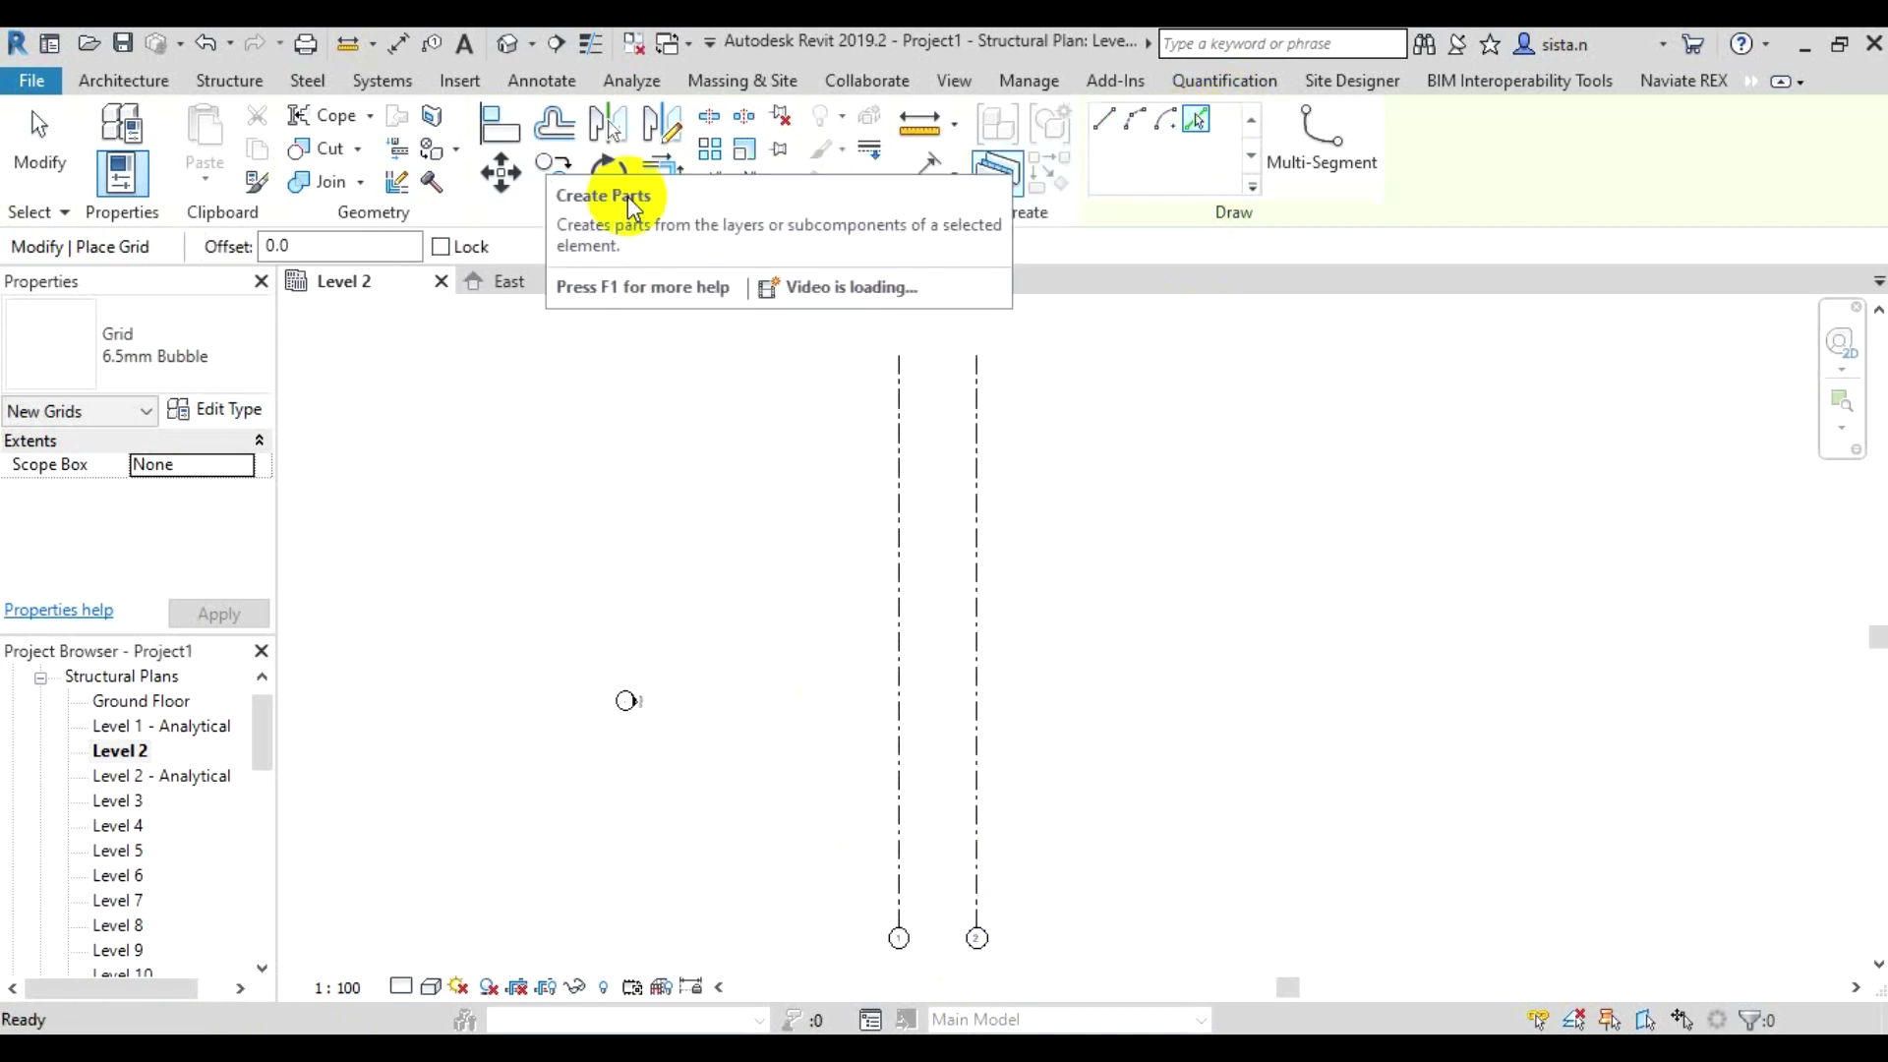
drag(354, 247, 226, 243)
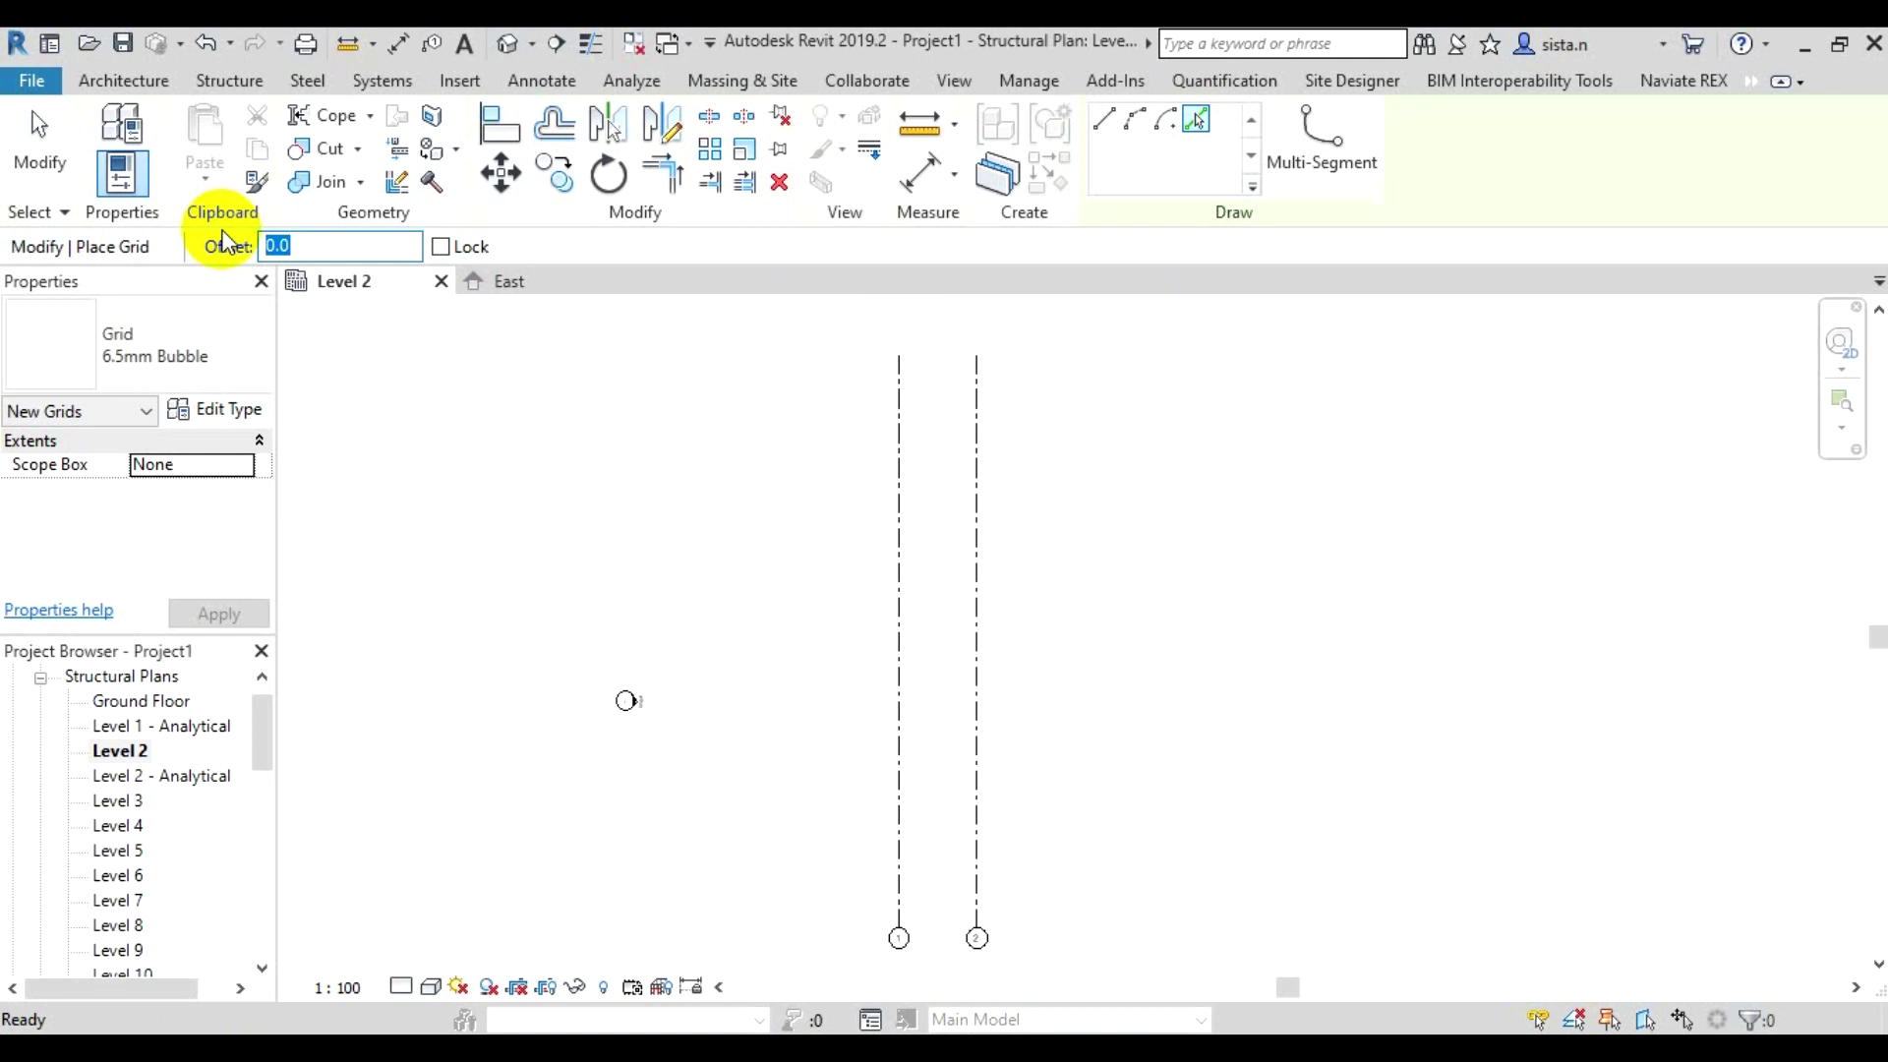
text(5000)
key(Return)
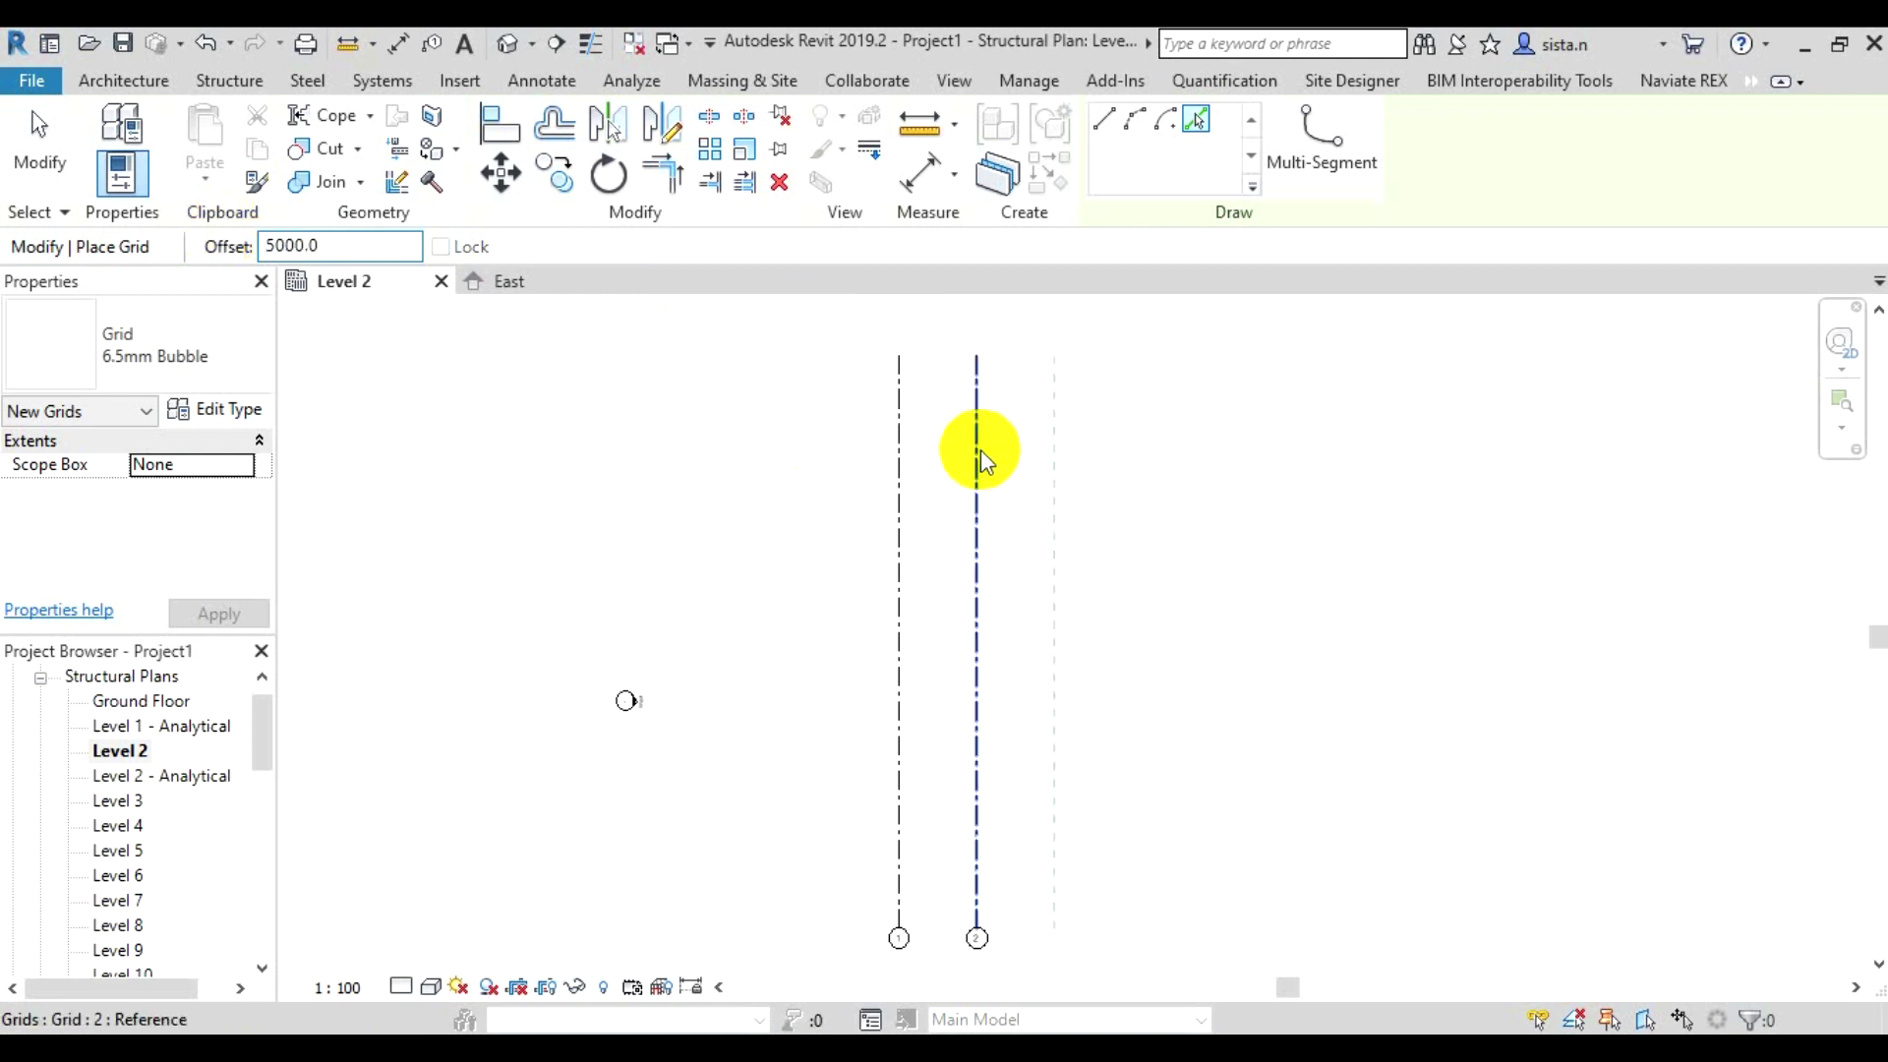
Pick grids 2, 3, 4 and 5 in turn to create grids 3 to 6
click(979, 457)
click(1059, 465)
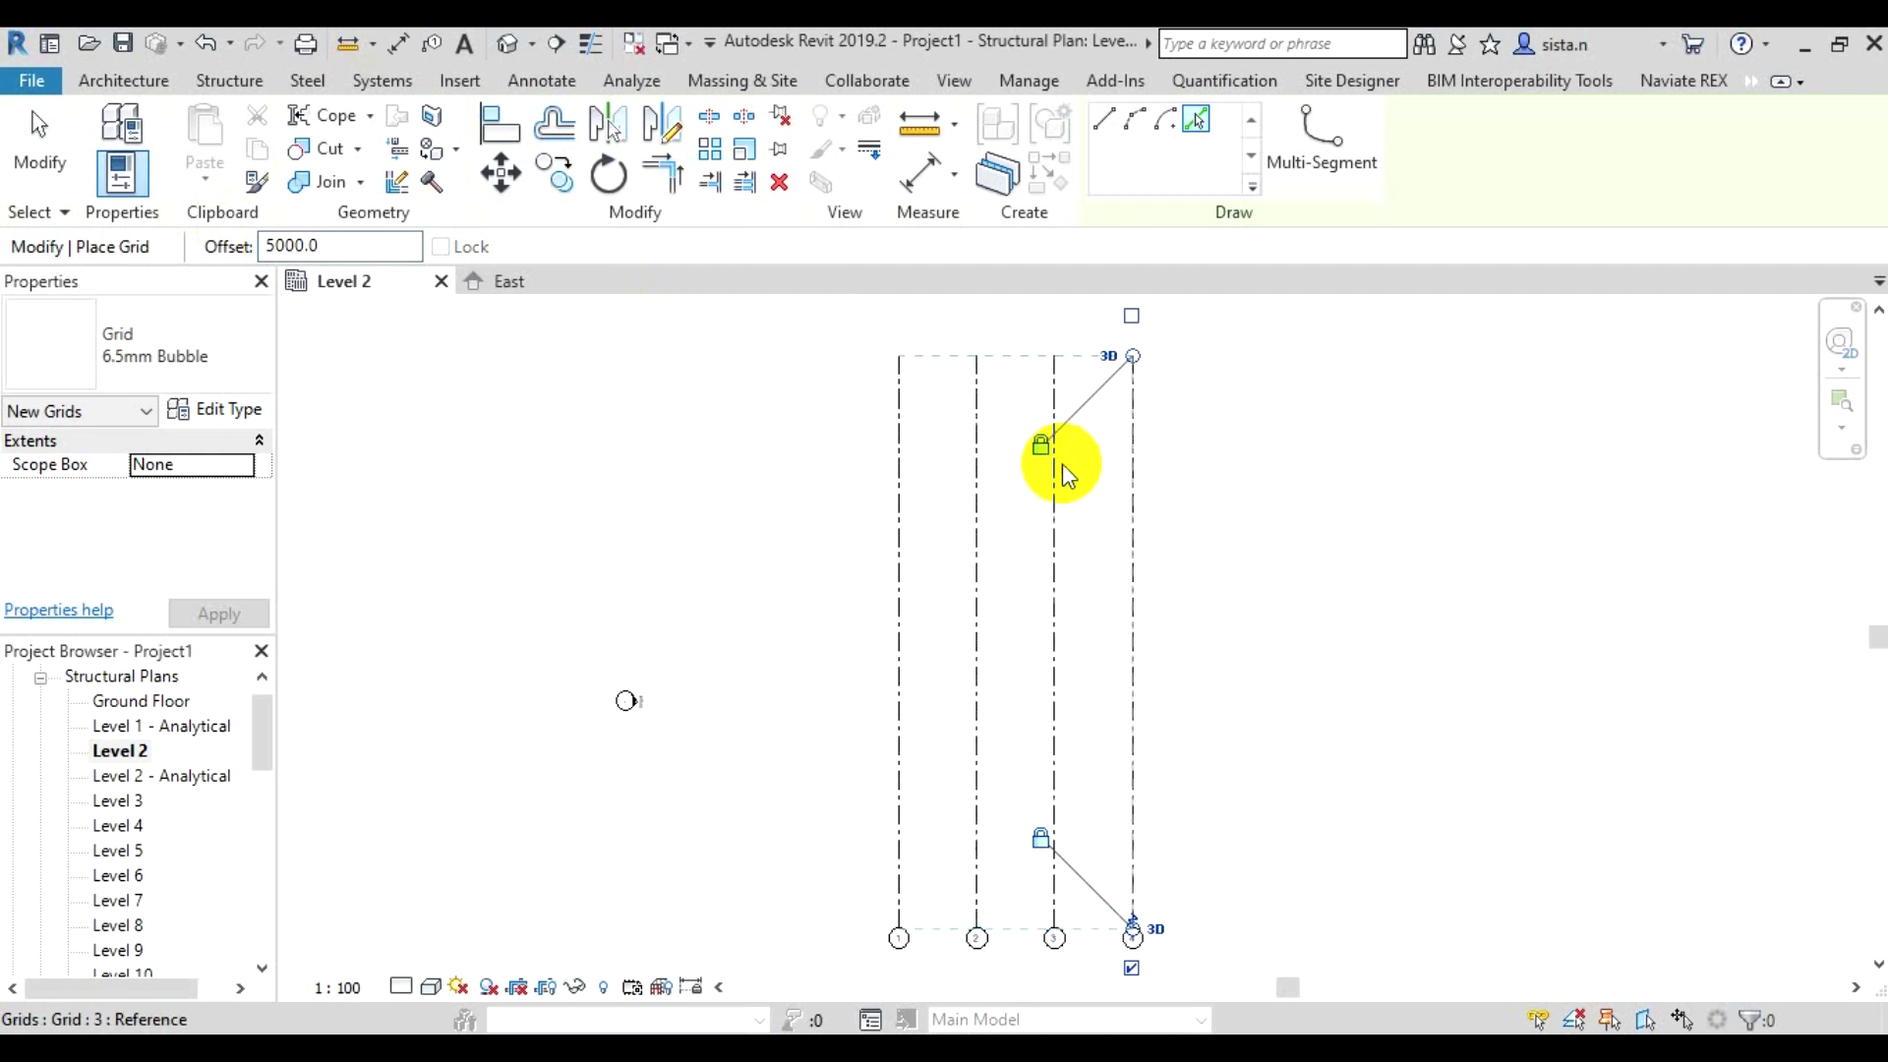
click(1131, 463)
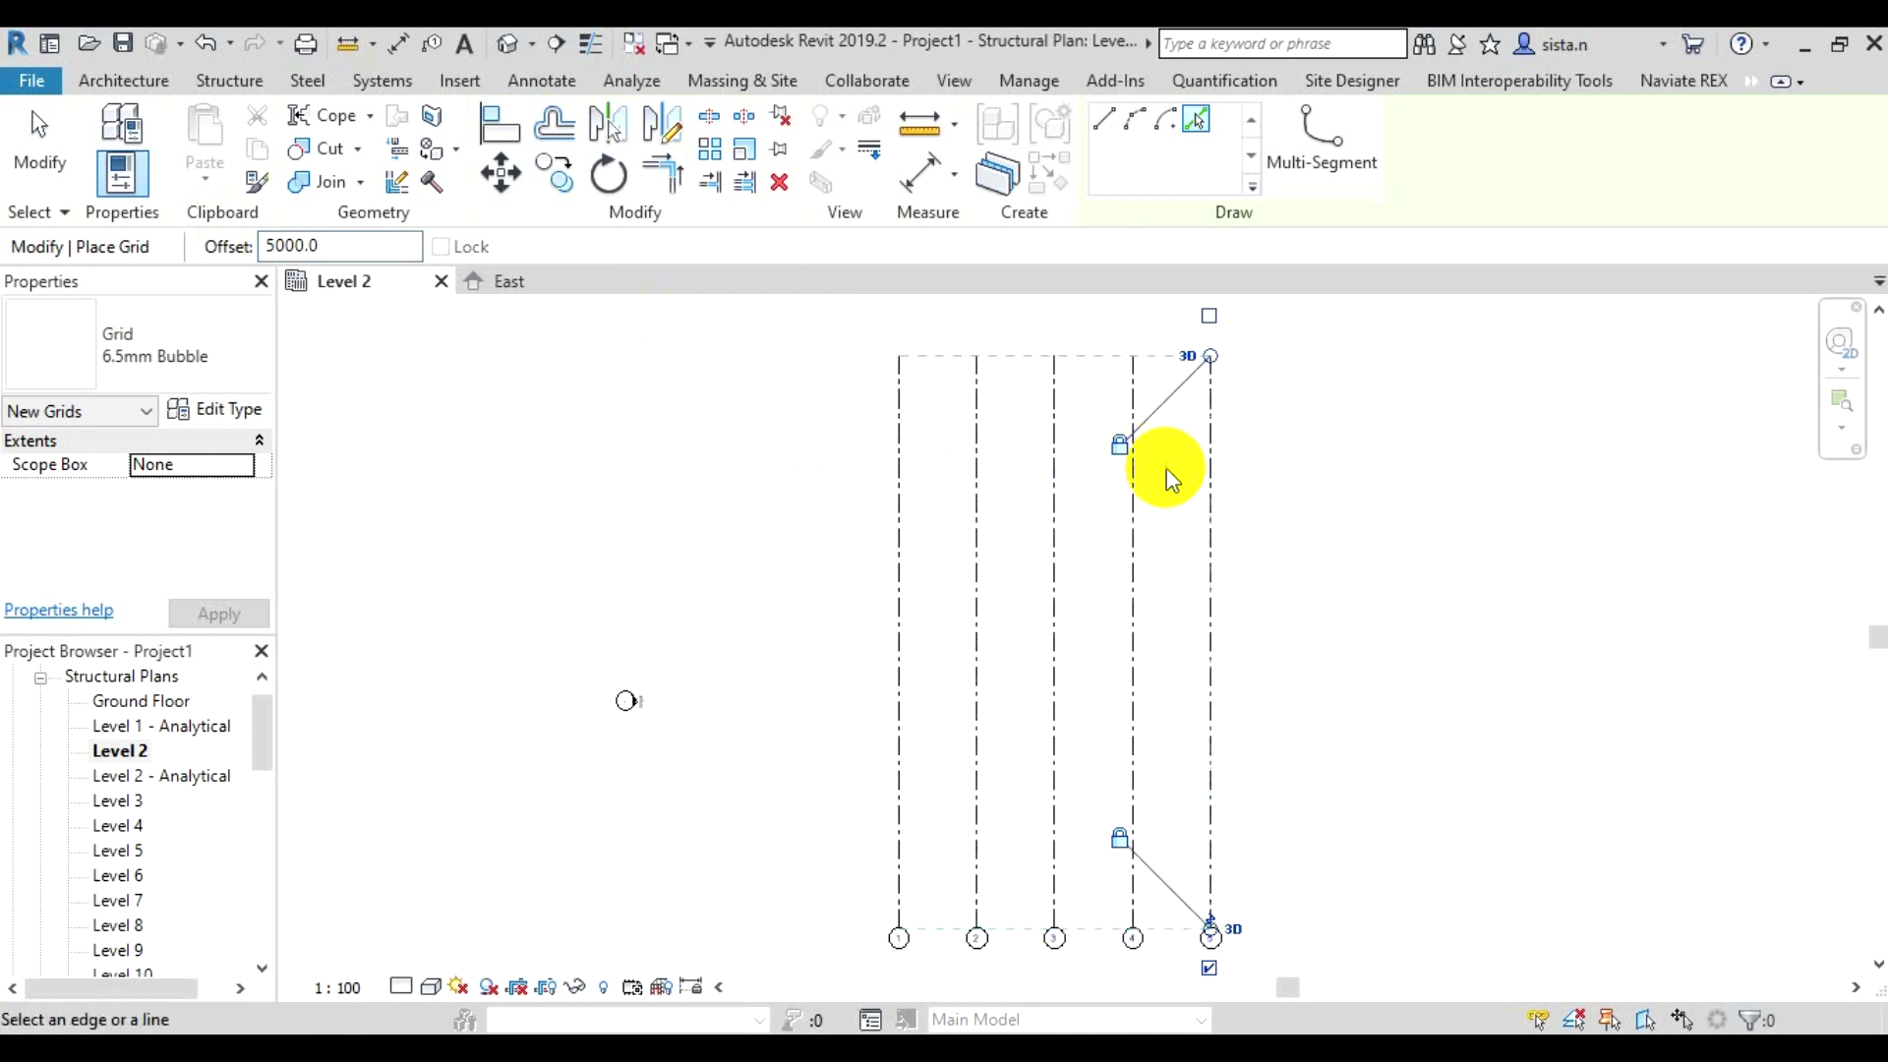
click(1222, 486)
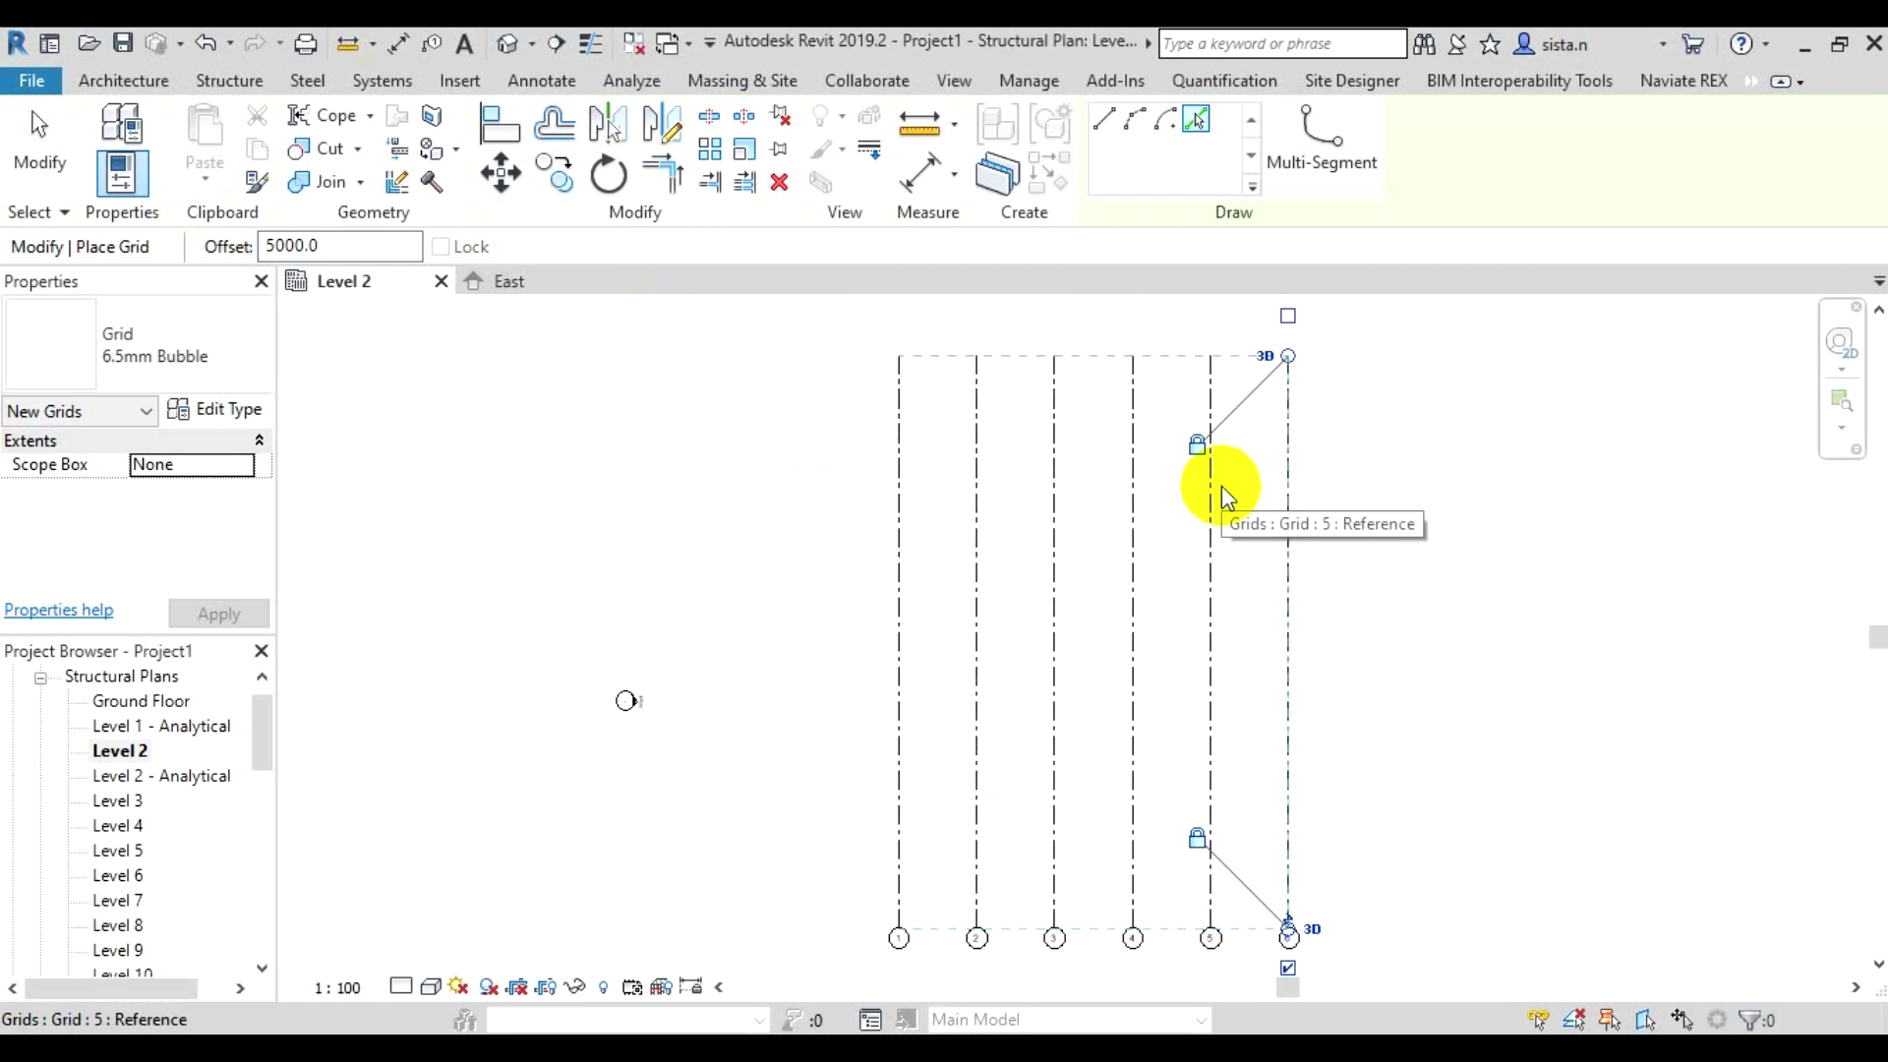